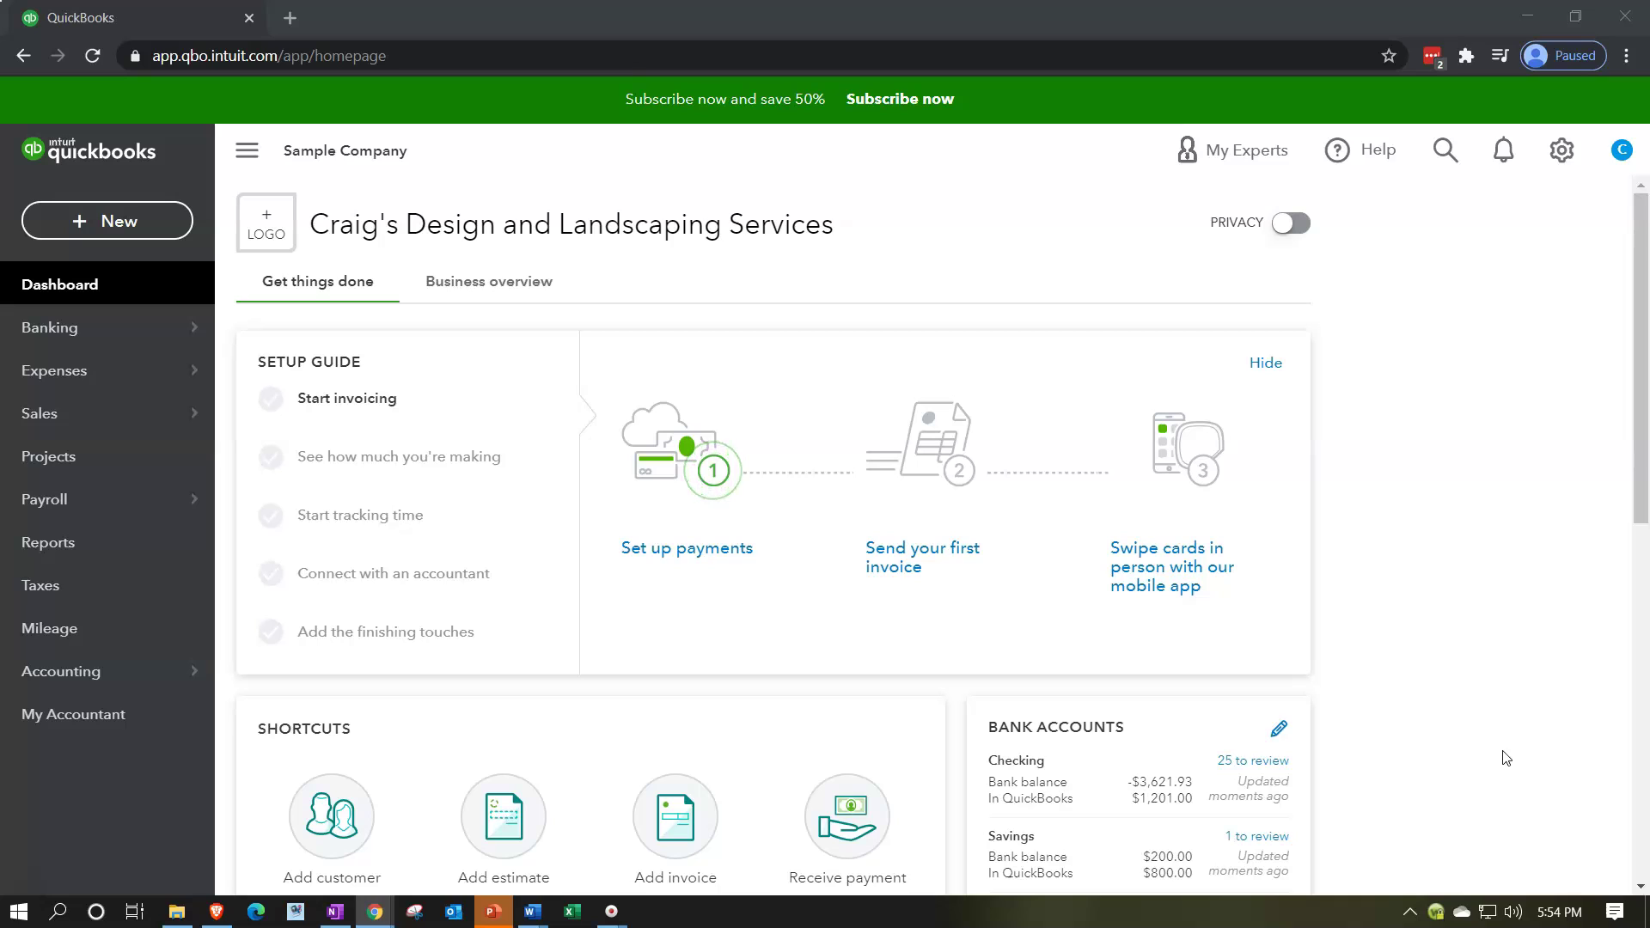
Step: Open the Profit and Loss report from the favorite reports
{"action": "left_click", "coordinate": [90, 559]}
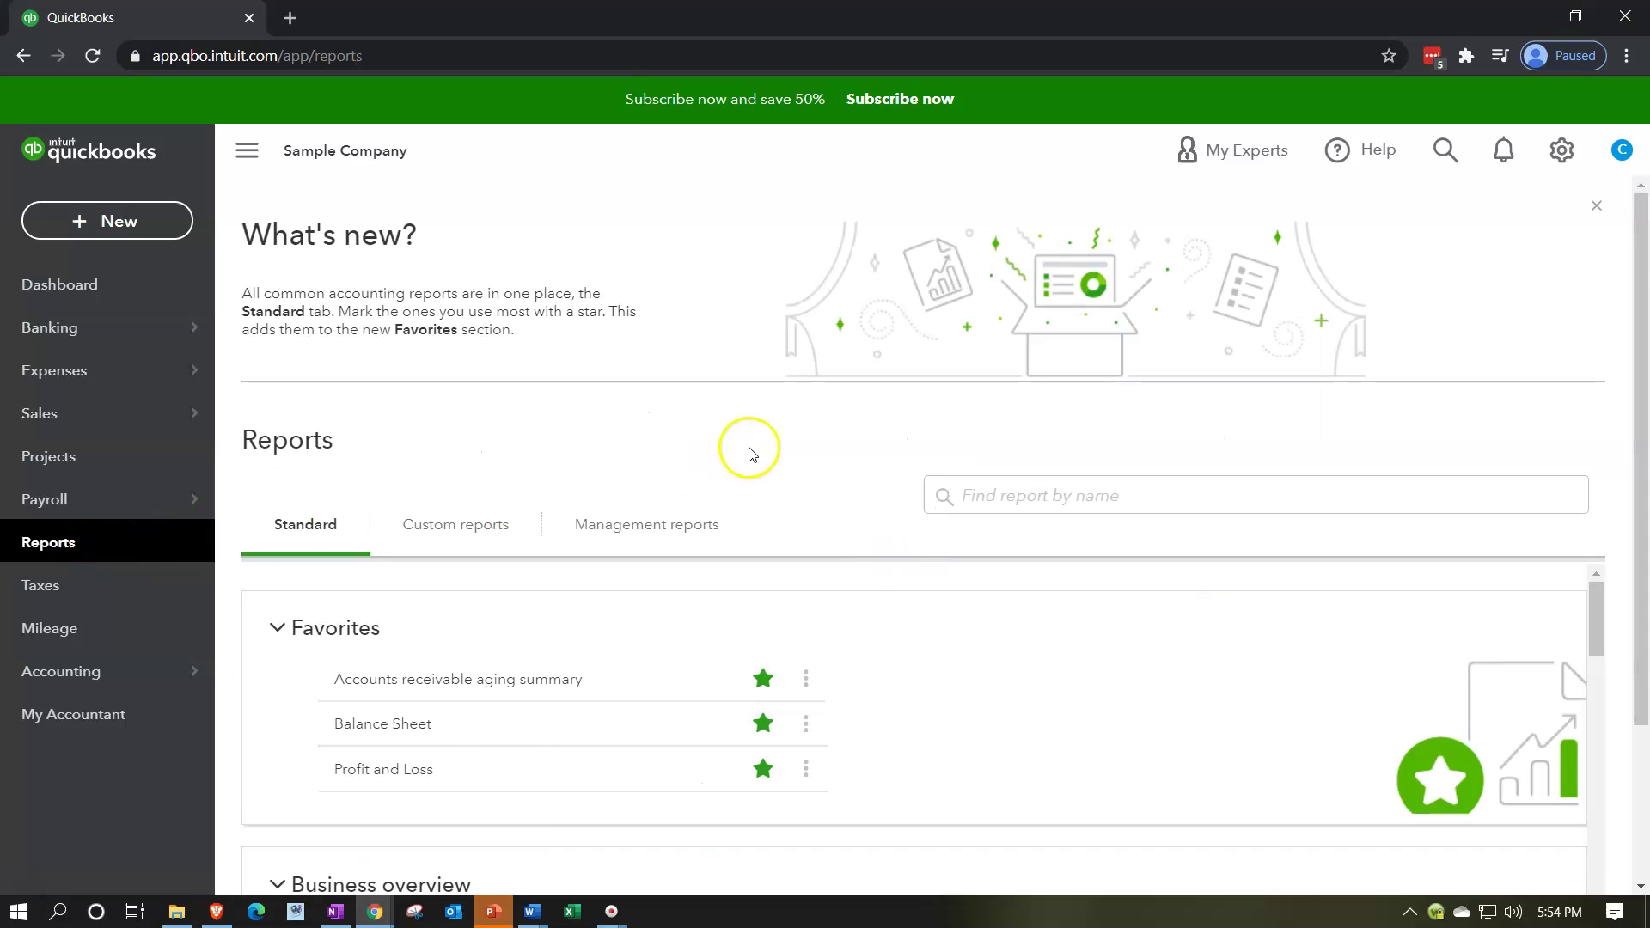
{"action": "scroll", "coordinate": [748, 459], "scroll_direction": "down", "scroll_amount": 1}
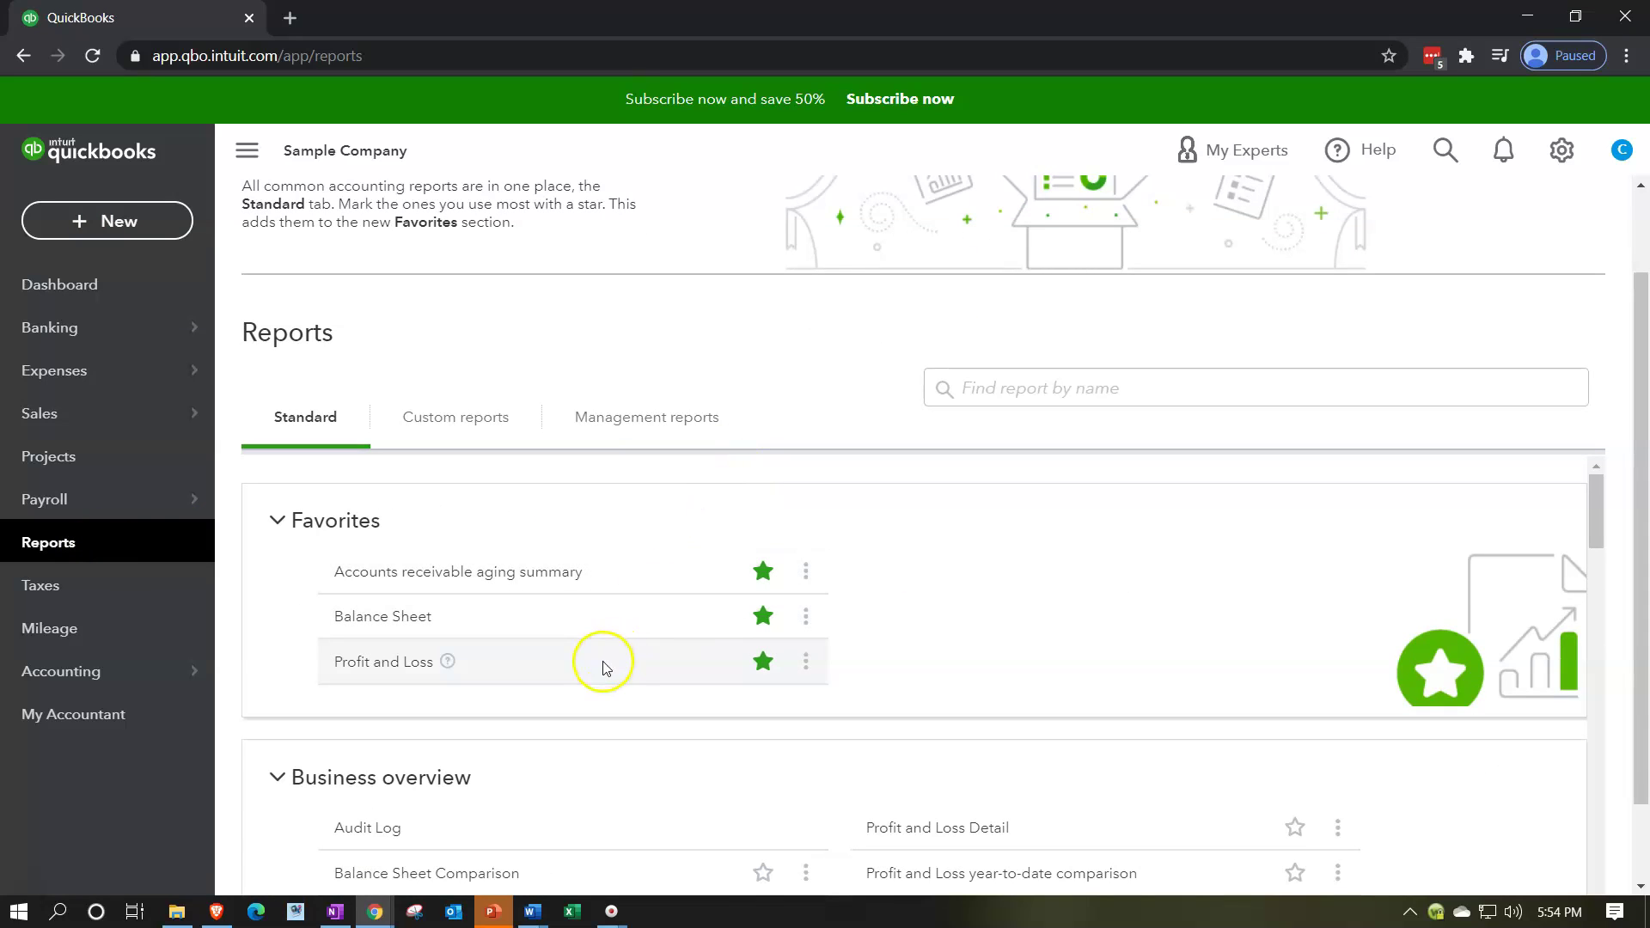
{"action": "left_click", "coordinate": [372, 677]}
{"action": "left_click", "coordinate": [396, 662]}
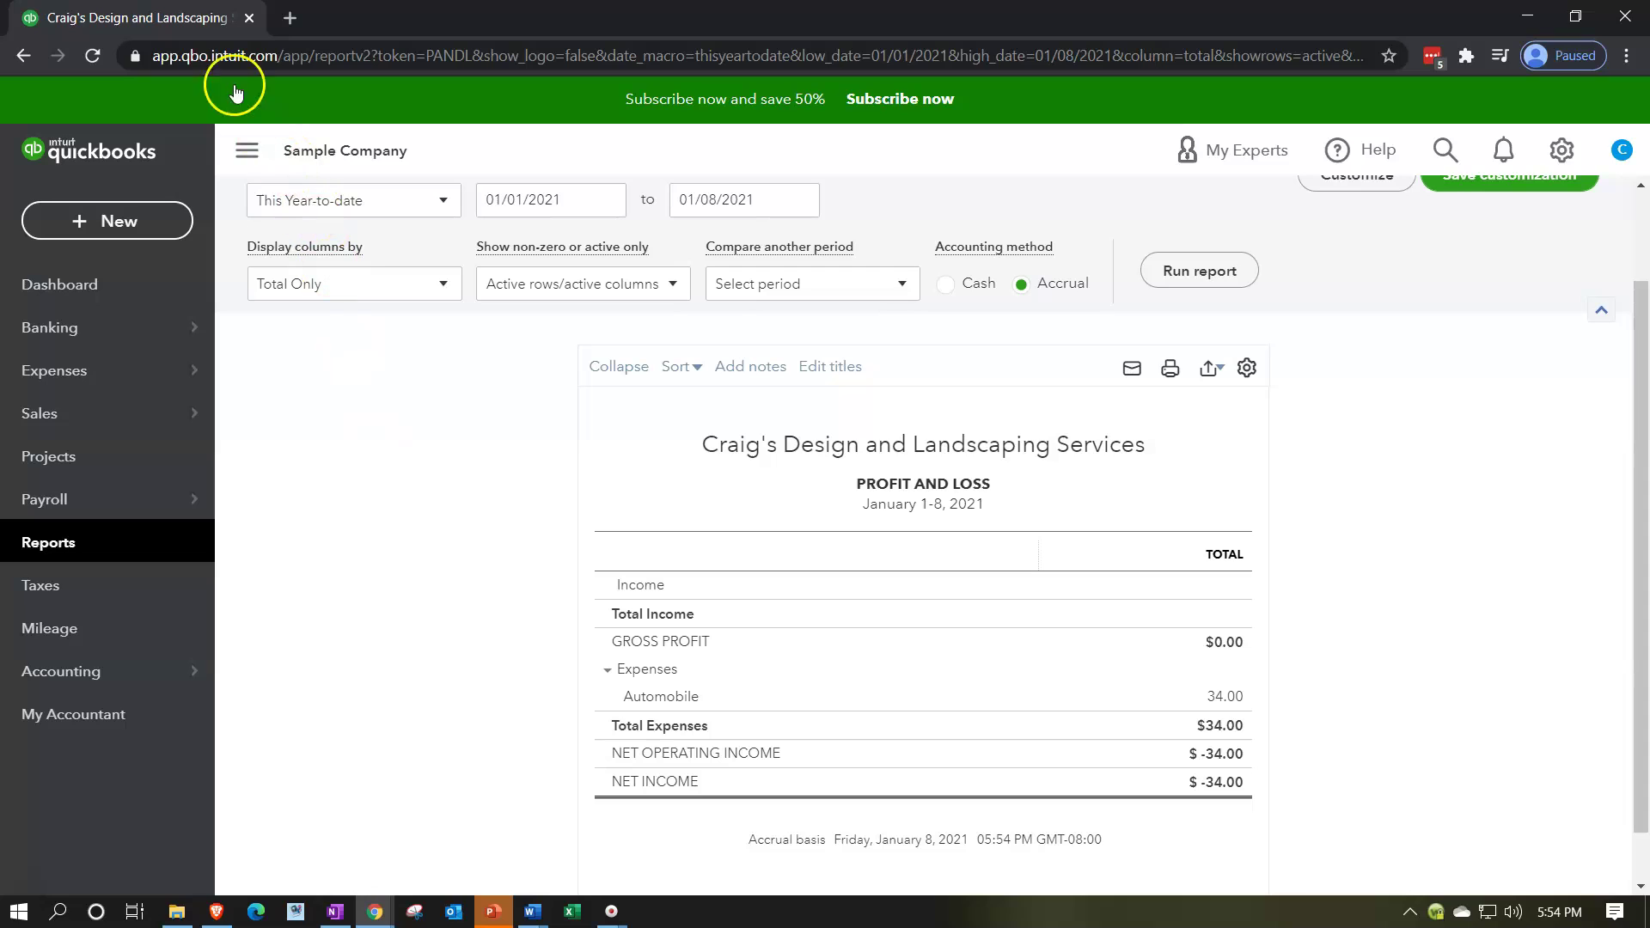
Step: Duplicate the Profit and Loss report's browser page three times so four copies are open
{"action": "right_click", "coordinate": [197, 21]}
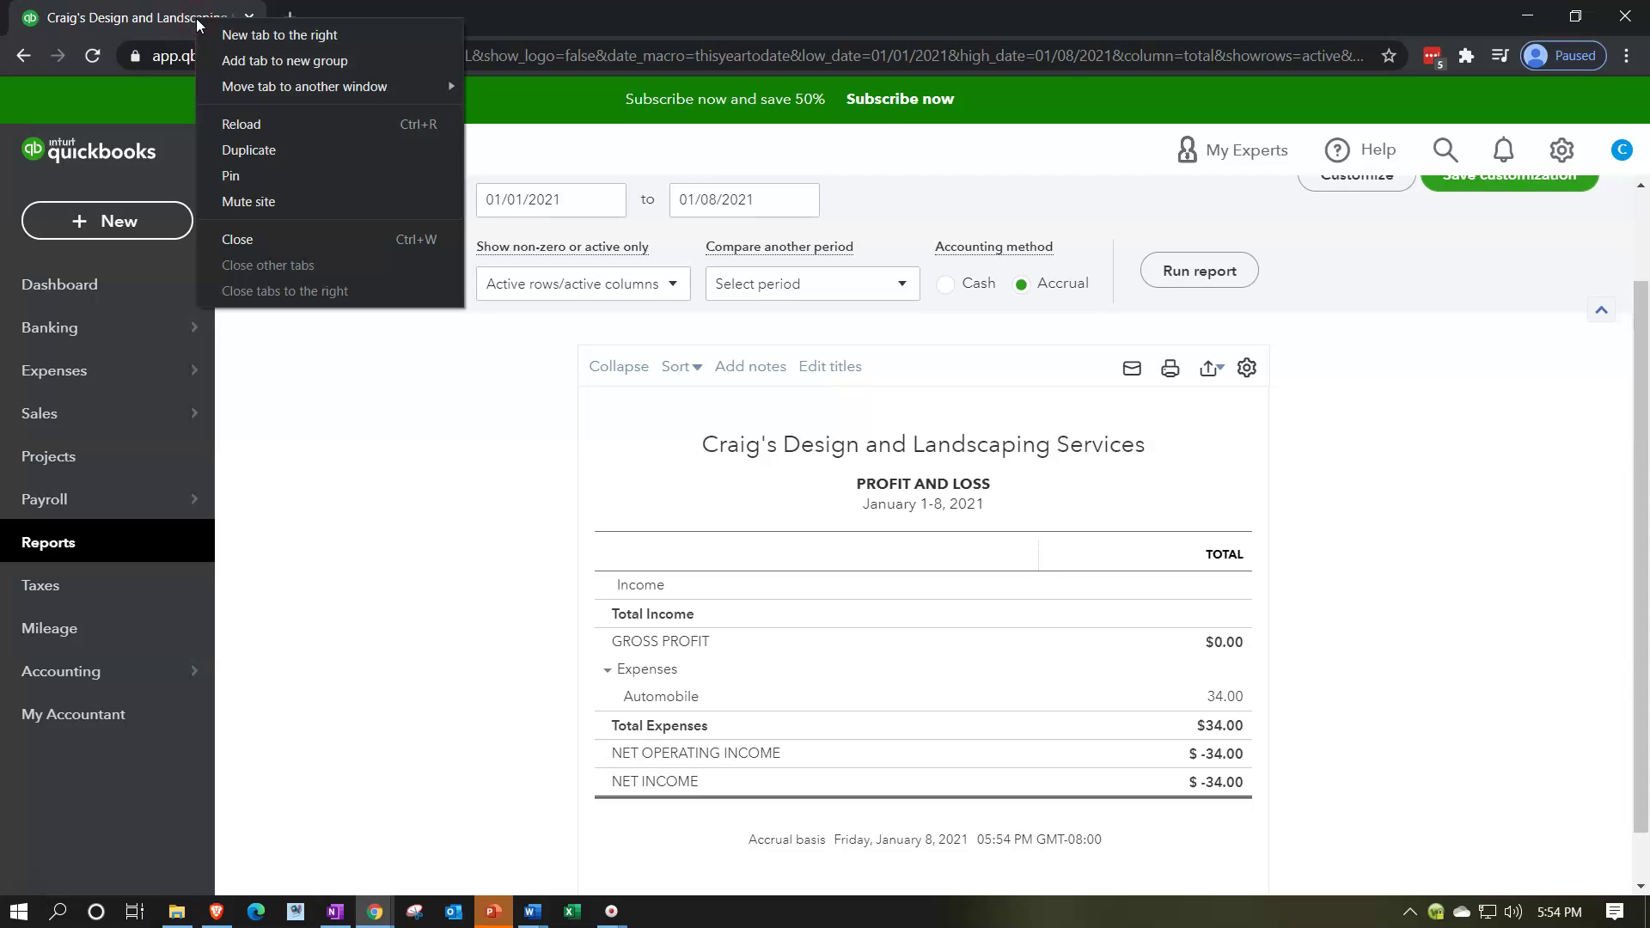
{"action": "left_click", "coordinate": [225, 148]}
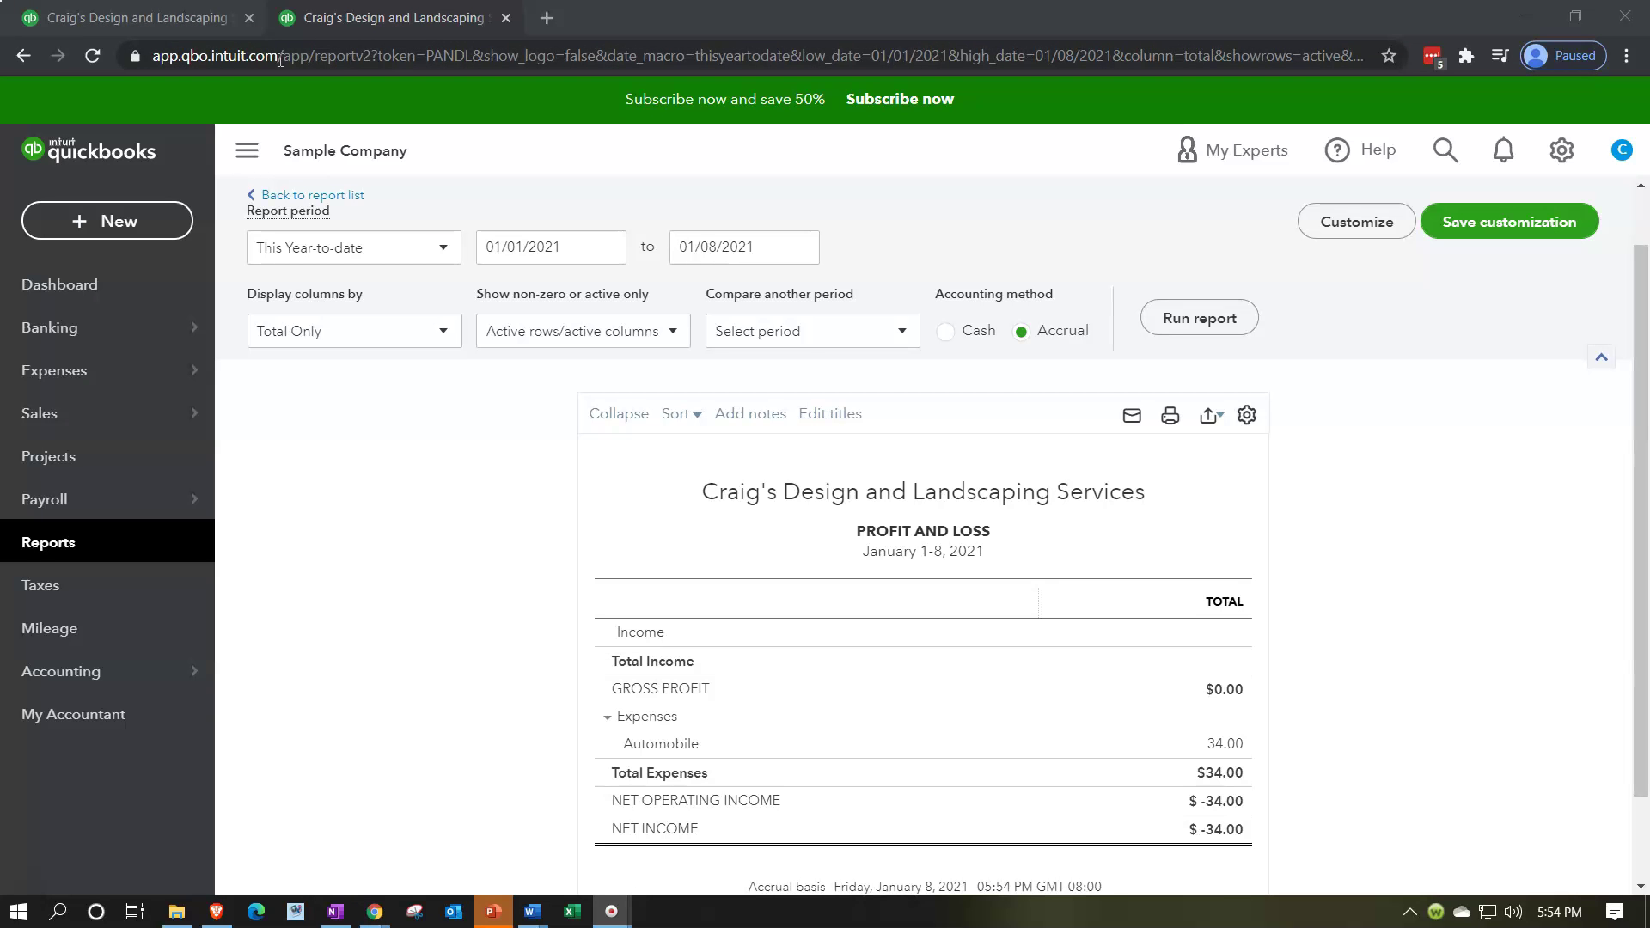
{"action": "right_click", "coordinate": [407, 17]}
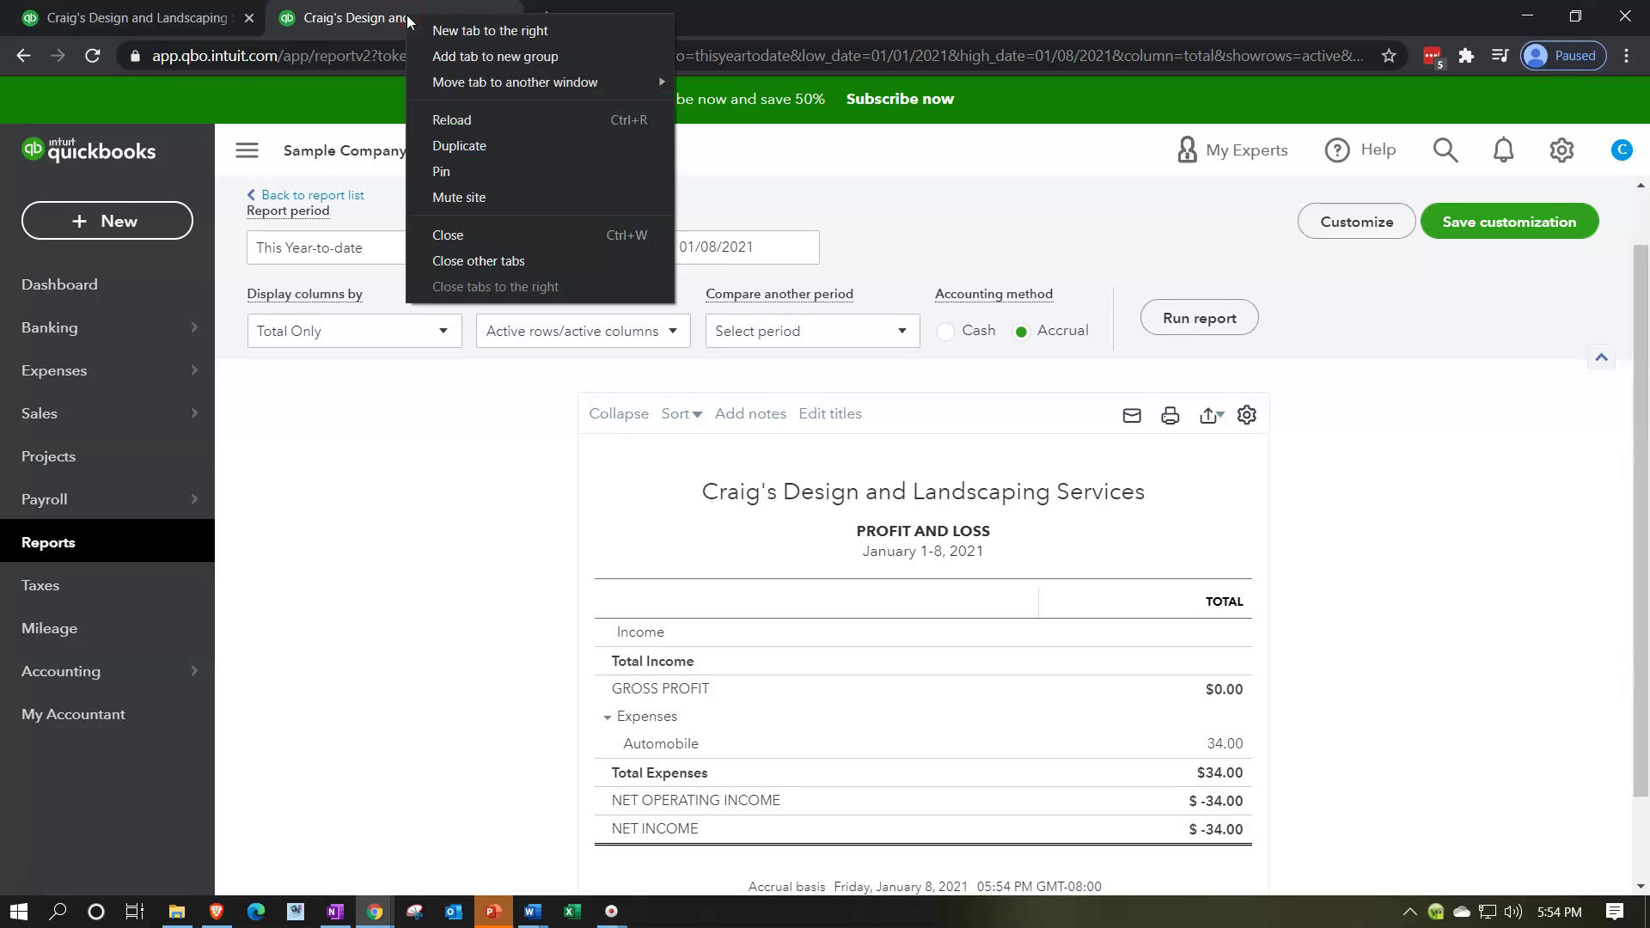
{"action": "left_click", "coordinate": [450, 146]}
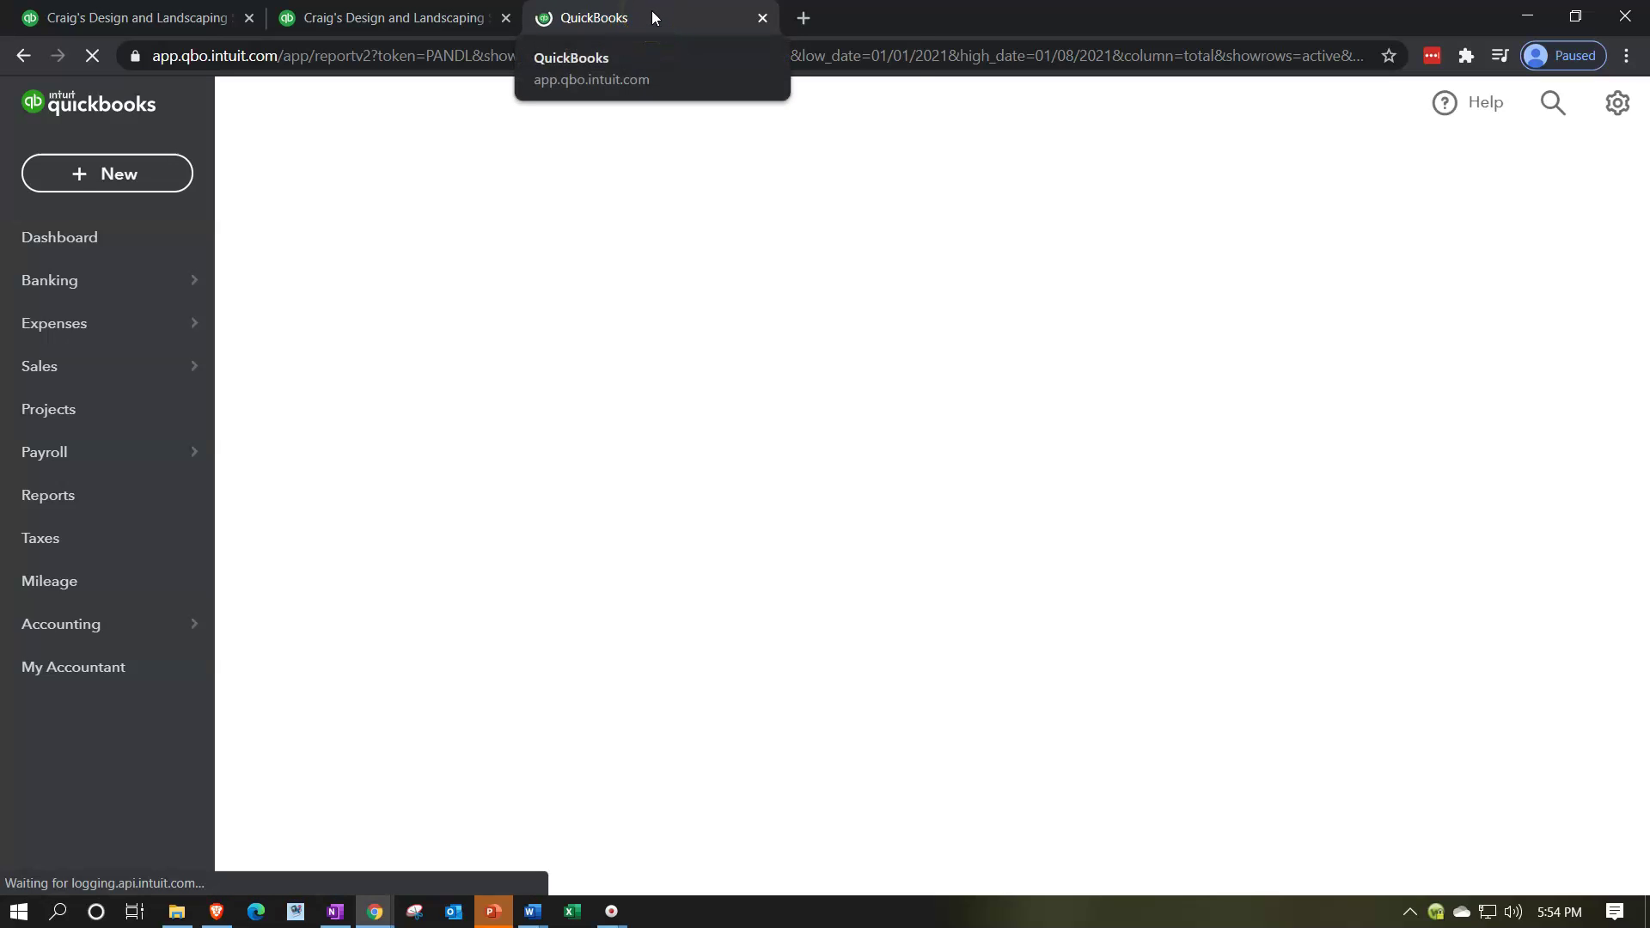
{"action": "right_click", "coordinate": [653, 17]}
{"action": "left_click", "coordinate": [700, 141]}
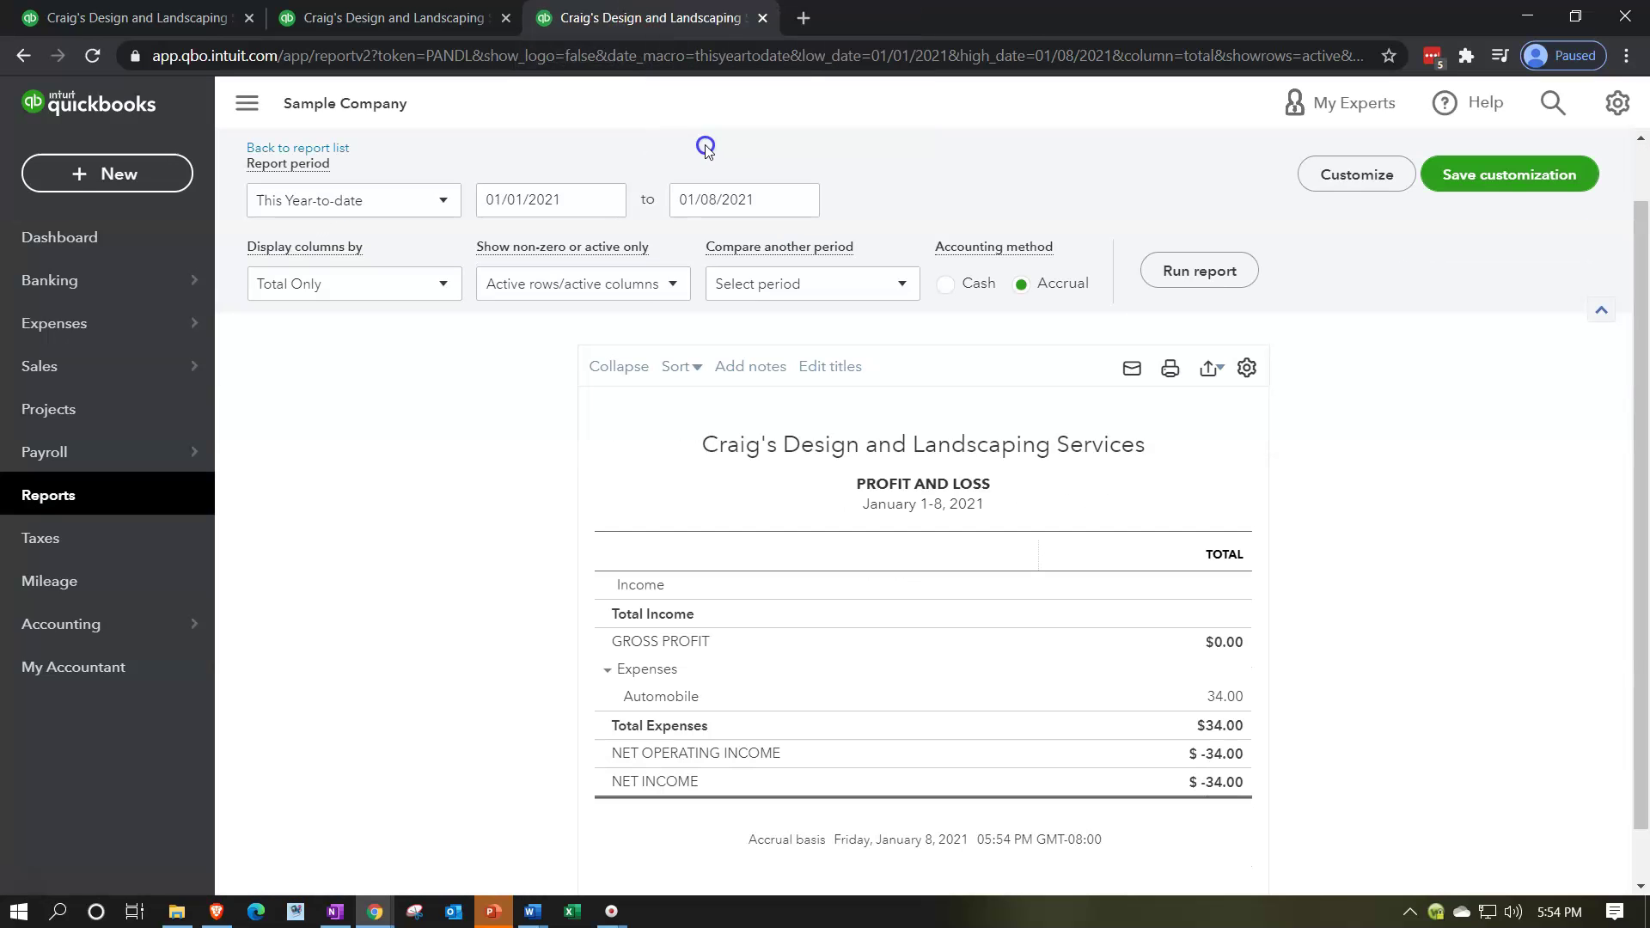
Step: In the fourth browser copy, find and open the Trial Balance report by searching for "trial"
{"action": "left_click", "coordinate": [173, 21]}
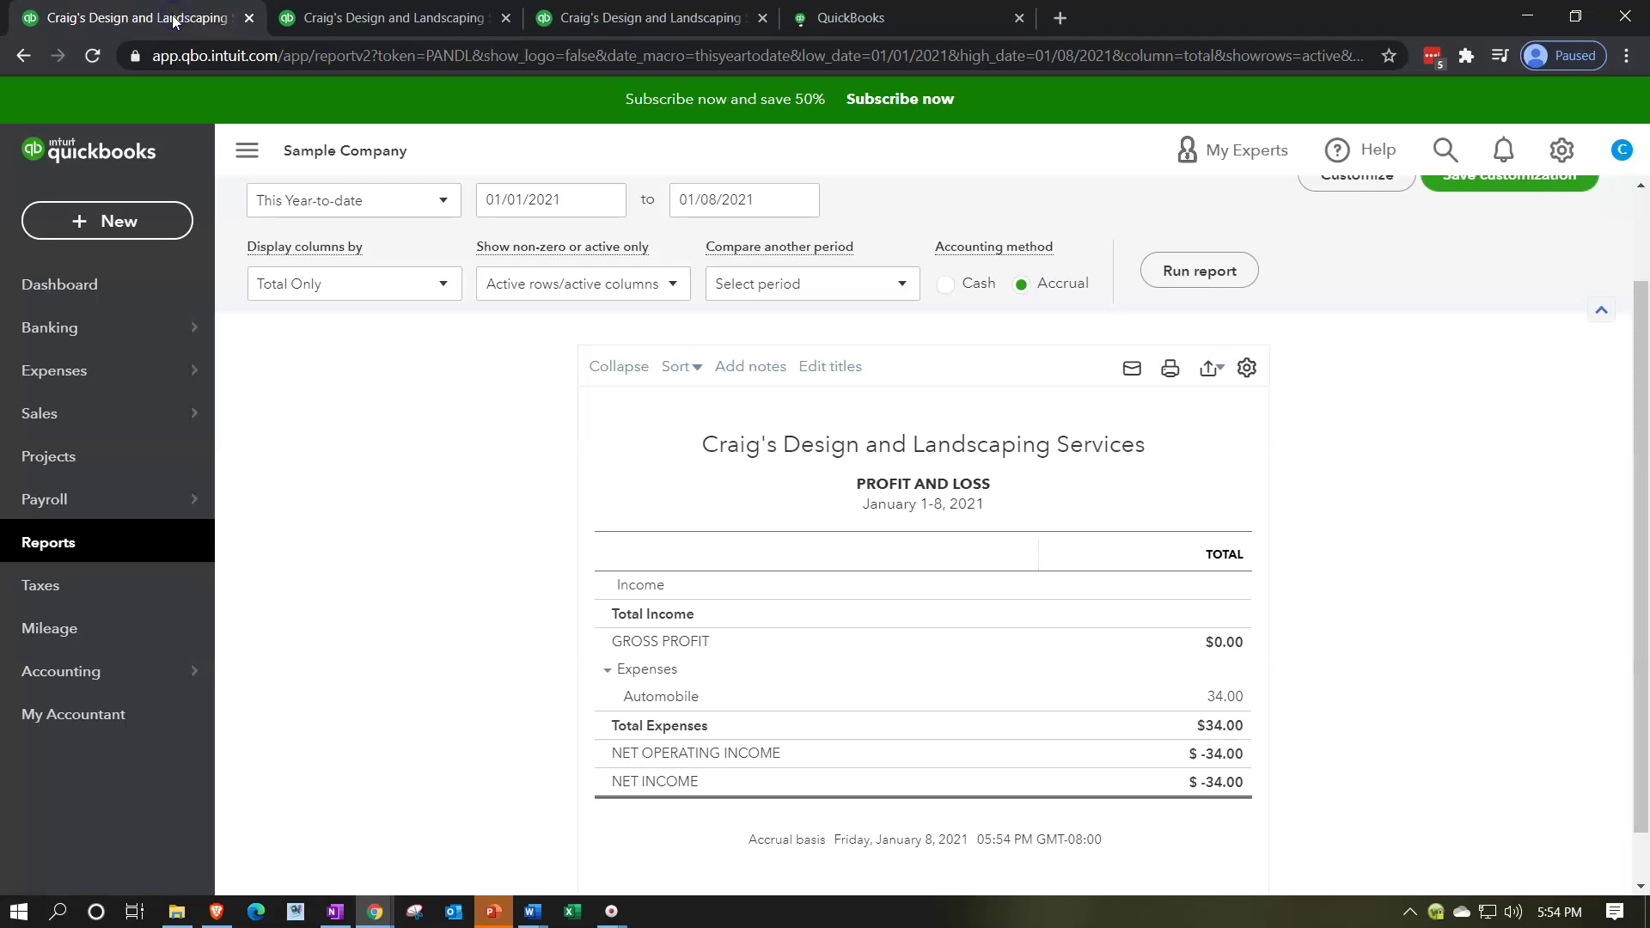
{"action": "left_click", "coordinate": [315, 18]}
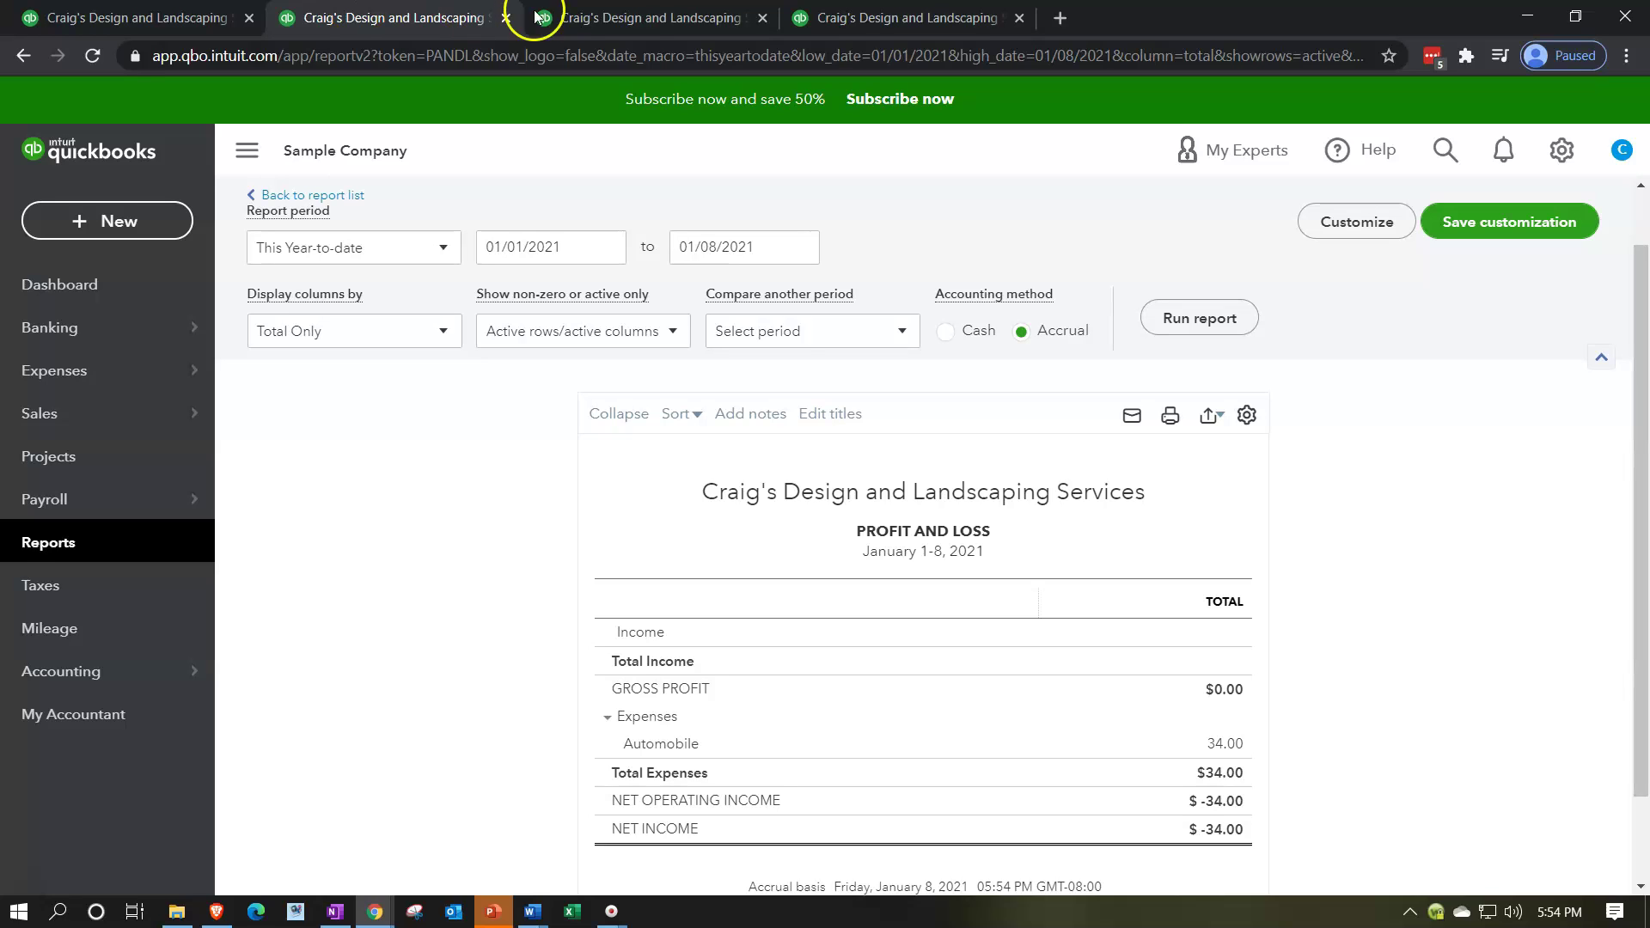
{"action": "left_click", "coordinate": [651, 17]}
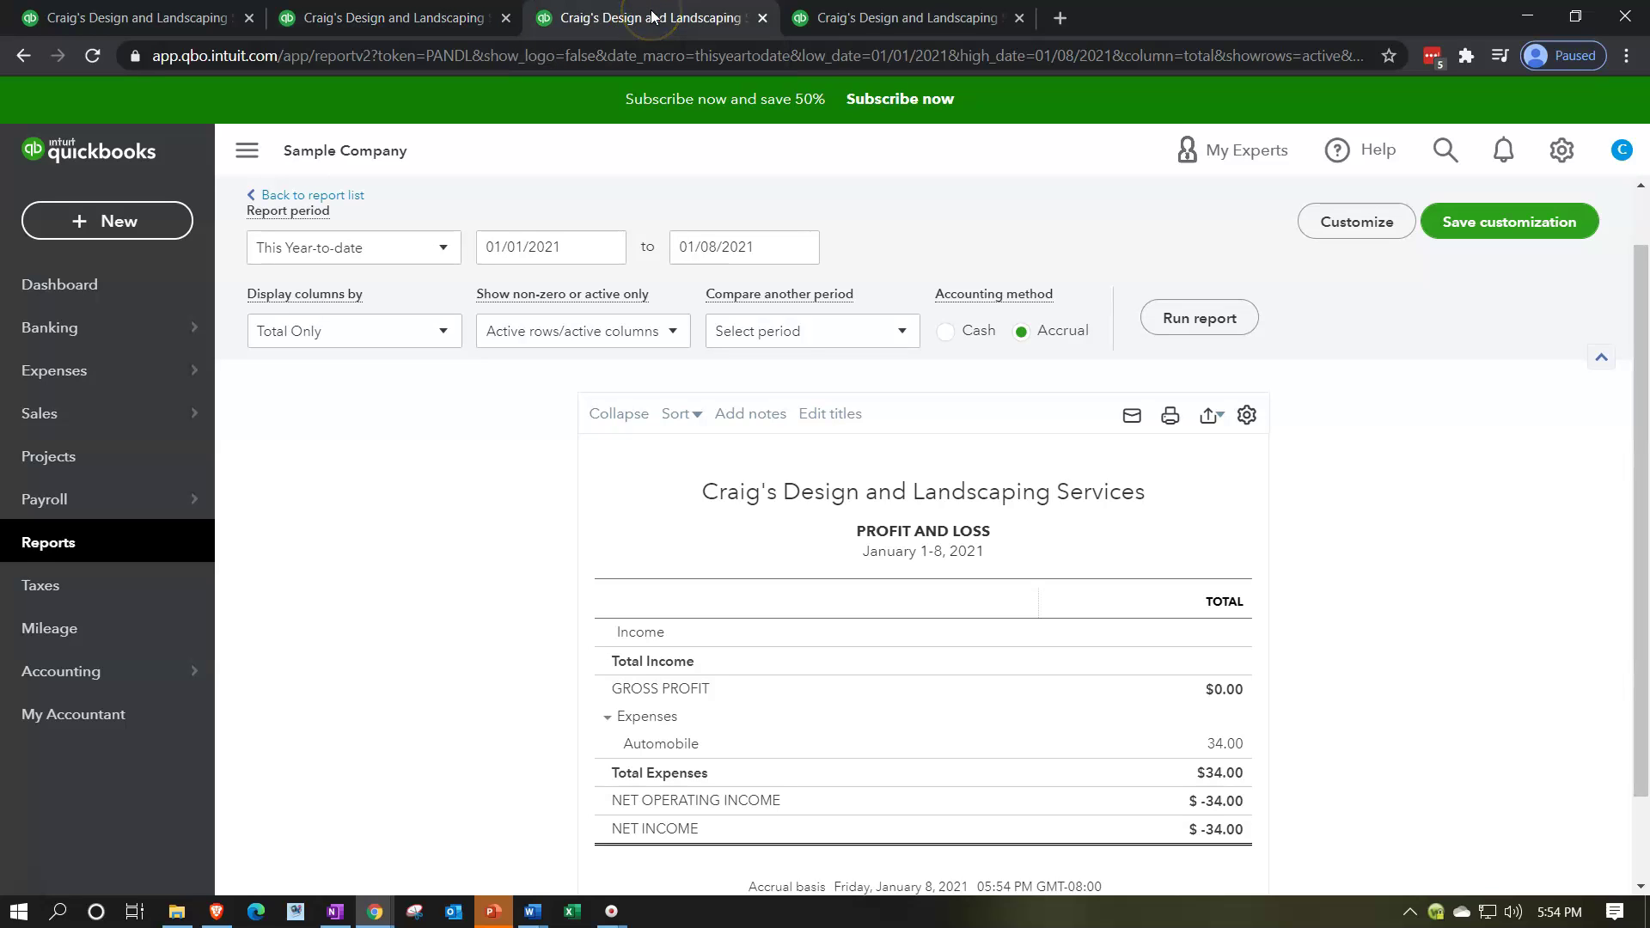
{"action": "left_click", "coordinate": [828, 20]}
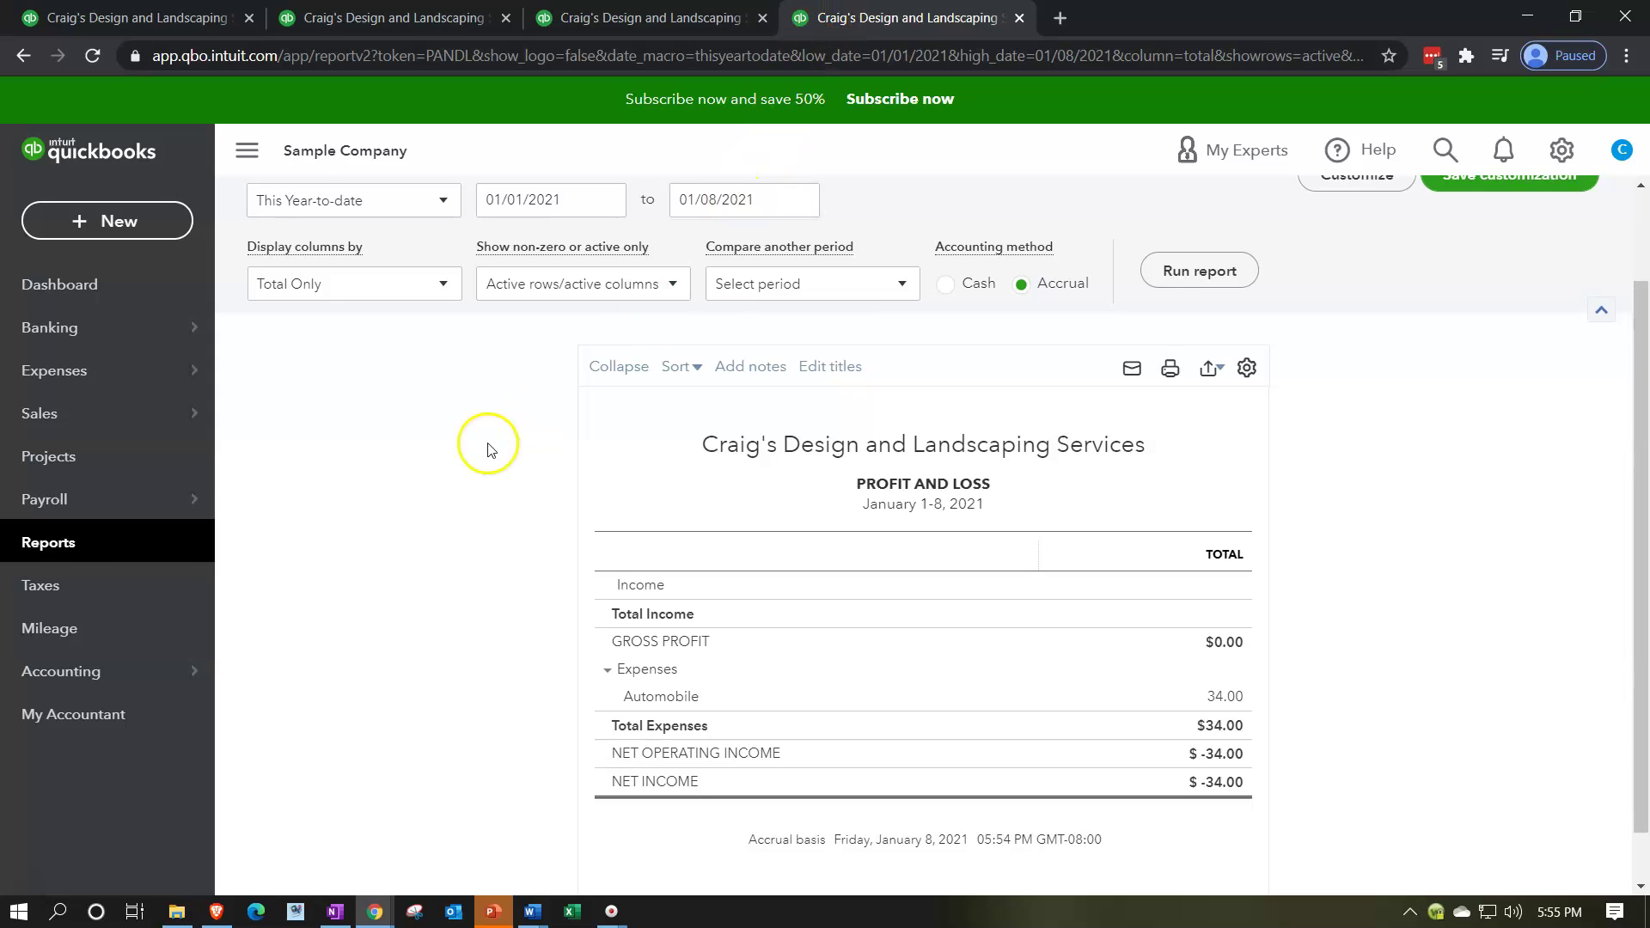
{"action": "left_click", "coordinate": [54, 546]}
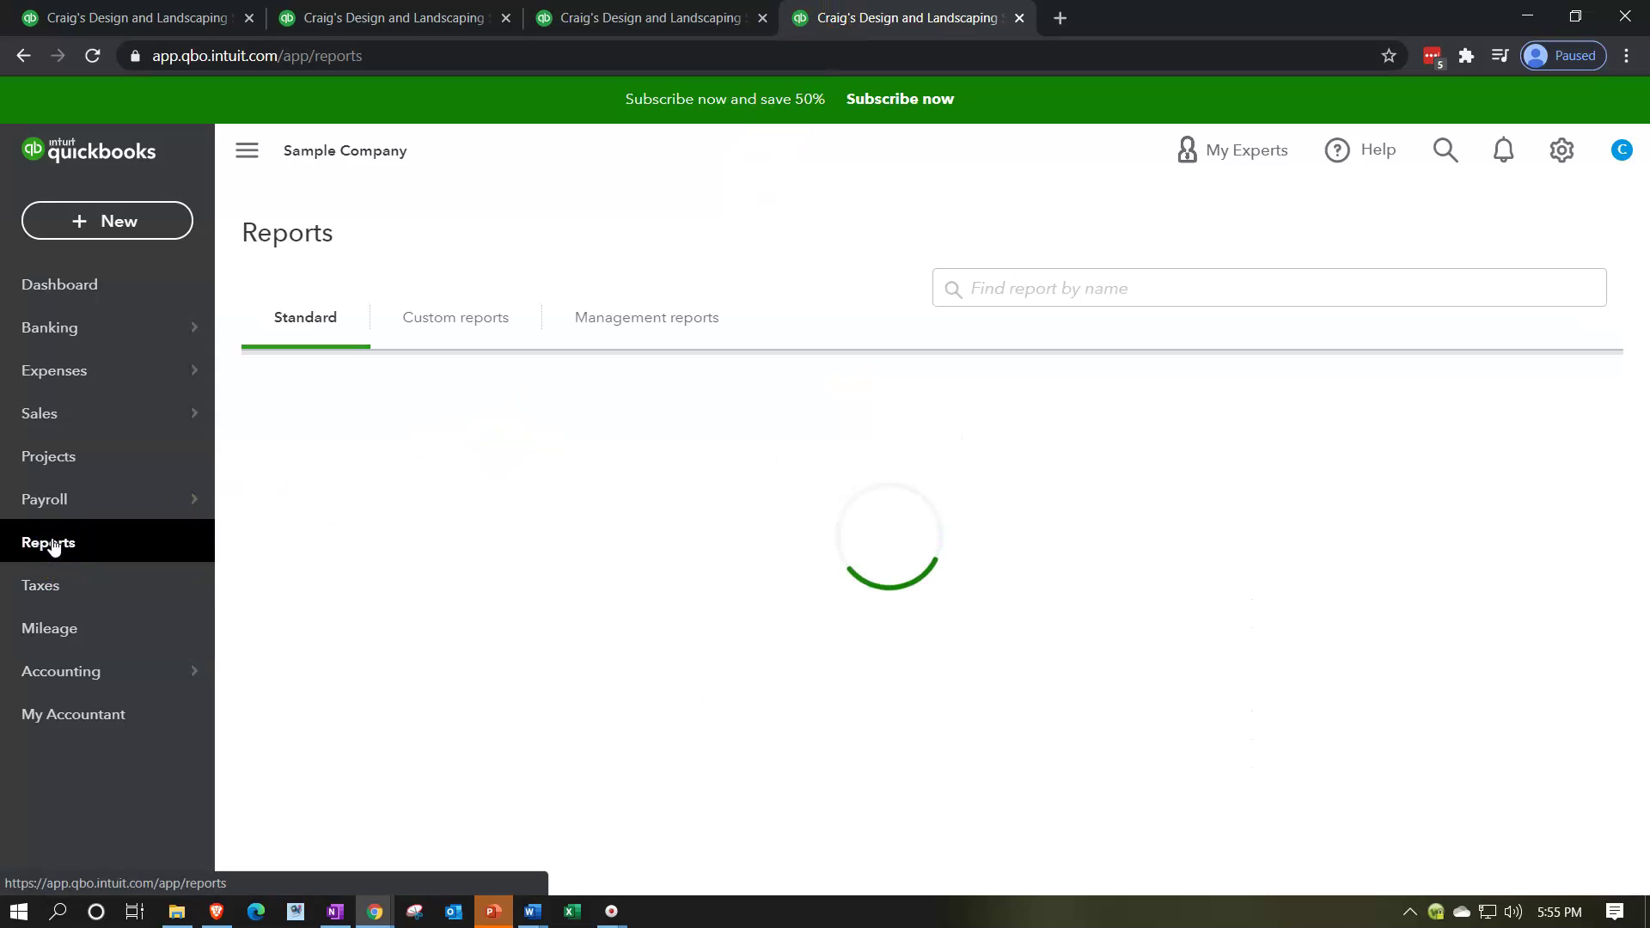
{"action": "left_click", "coordinate": [1026, 298]}
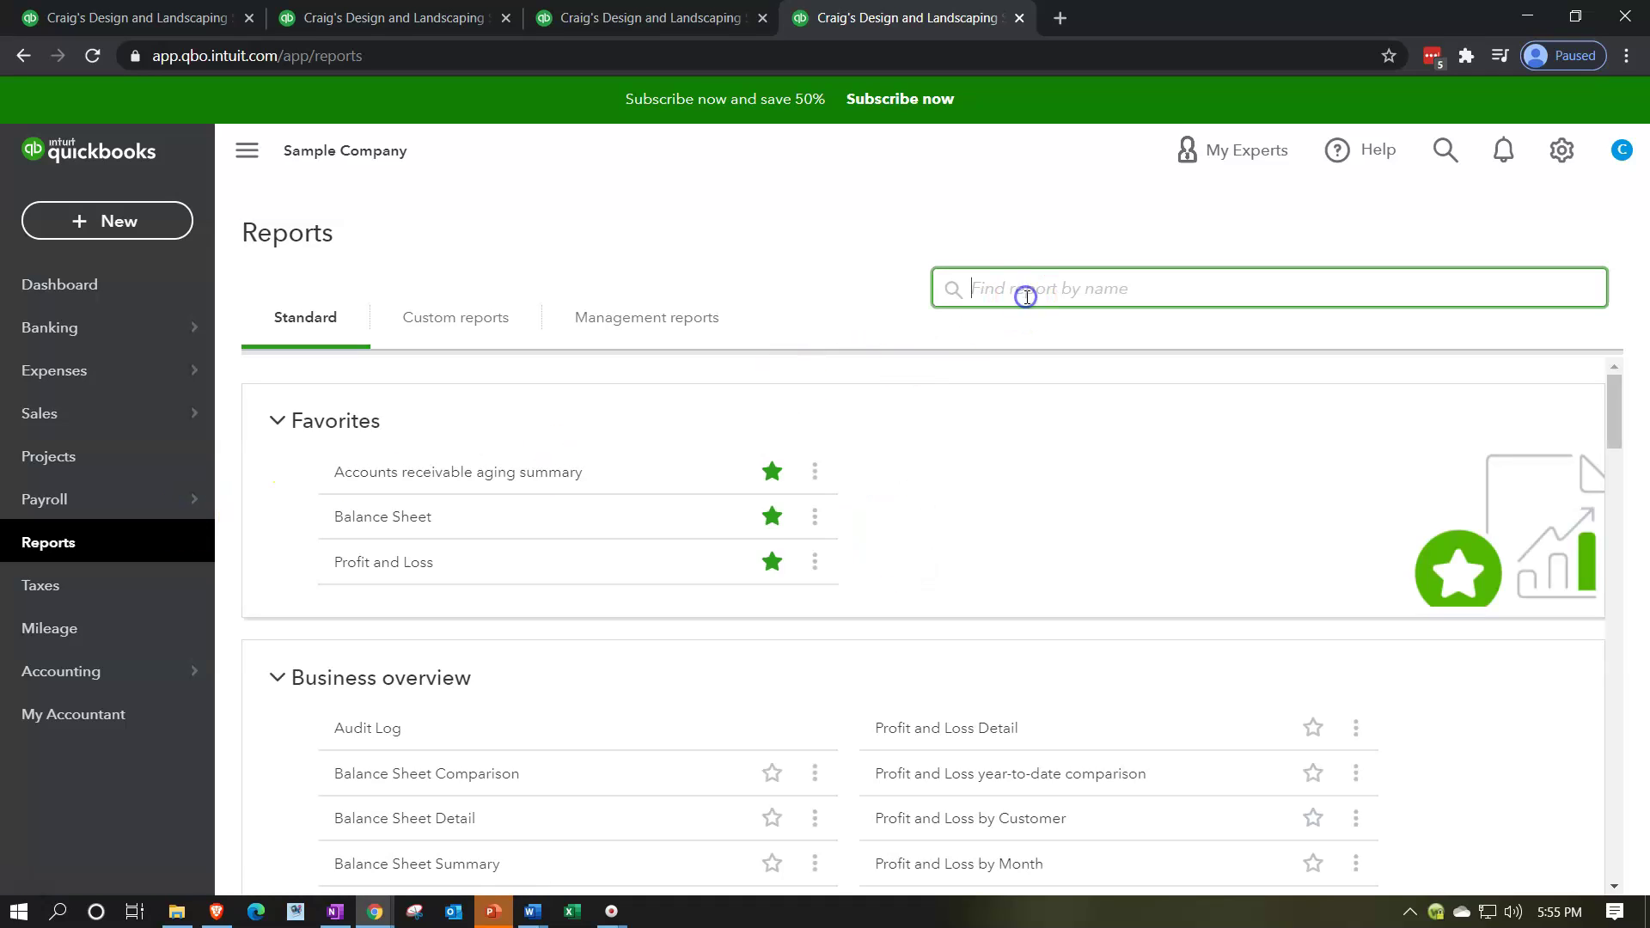
{"action": "type", "text": "tria"}
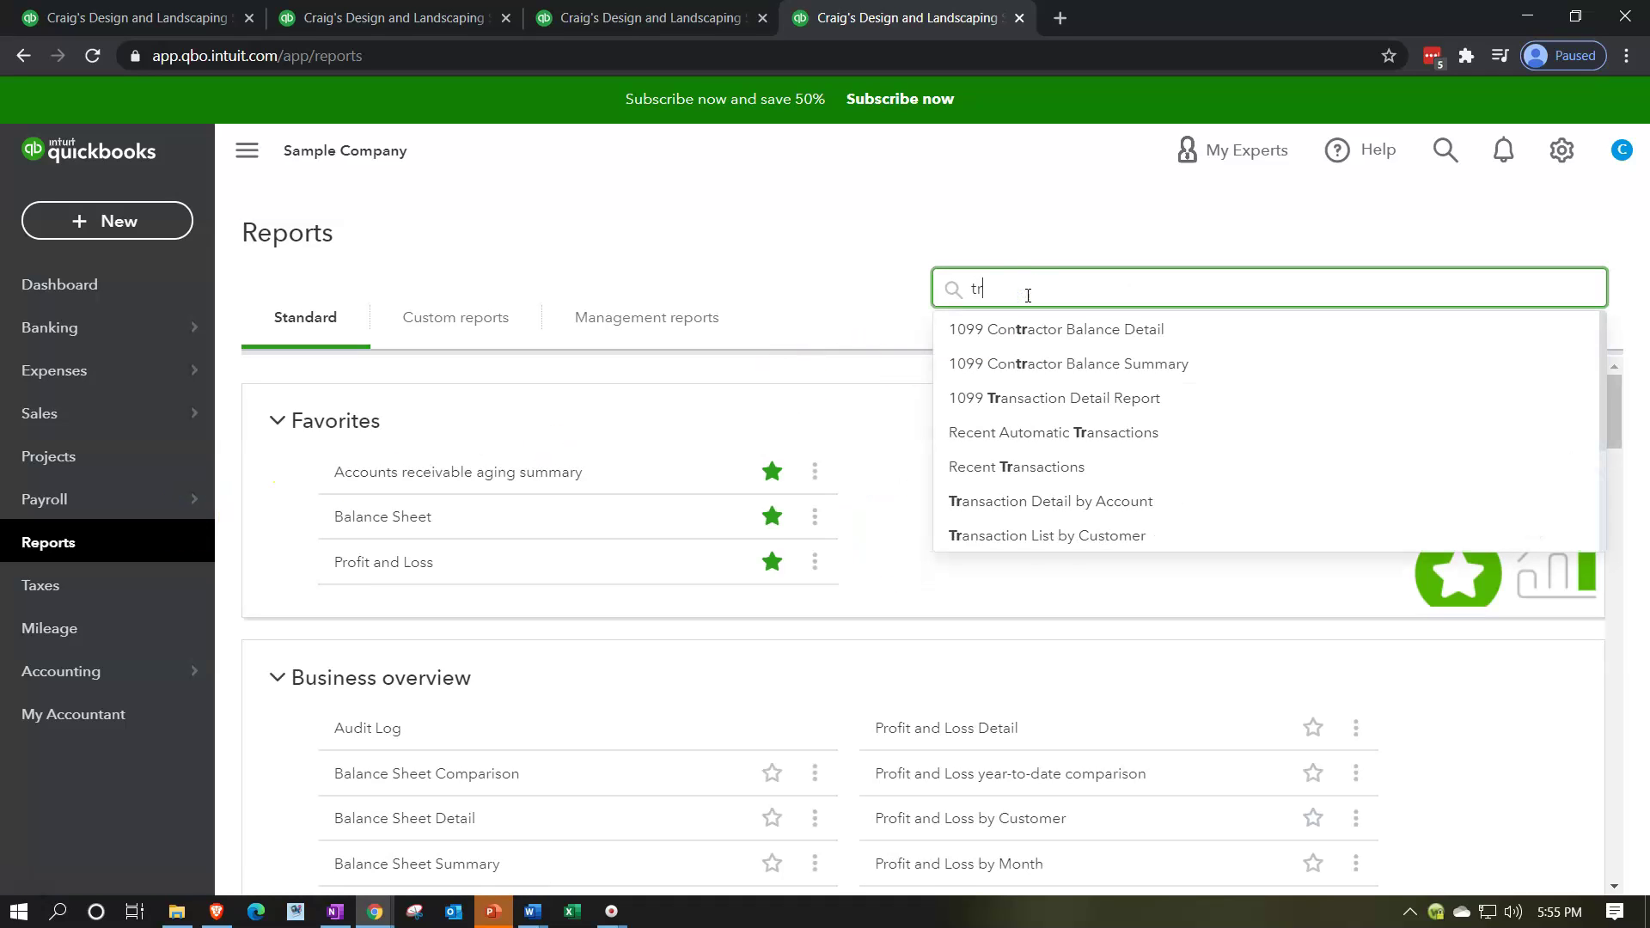
{"action": "key", "text": "Down"}
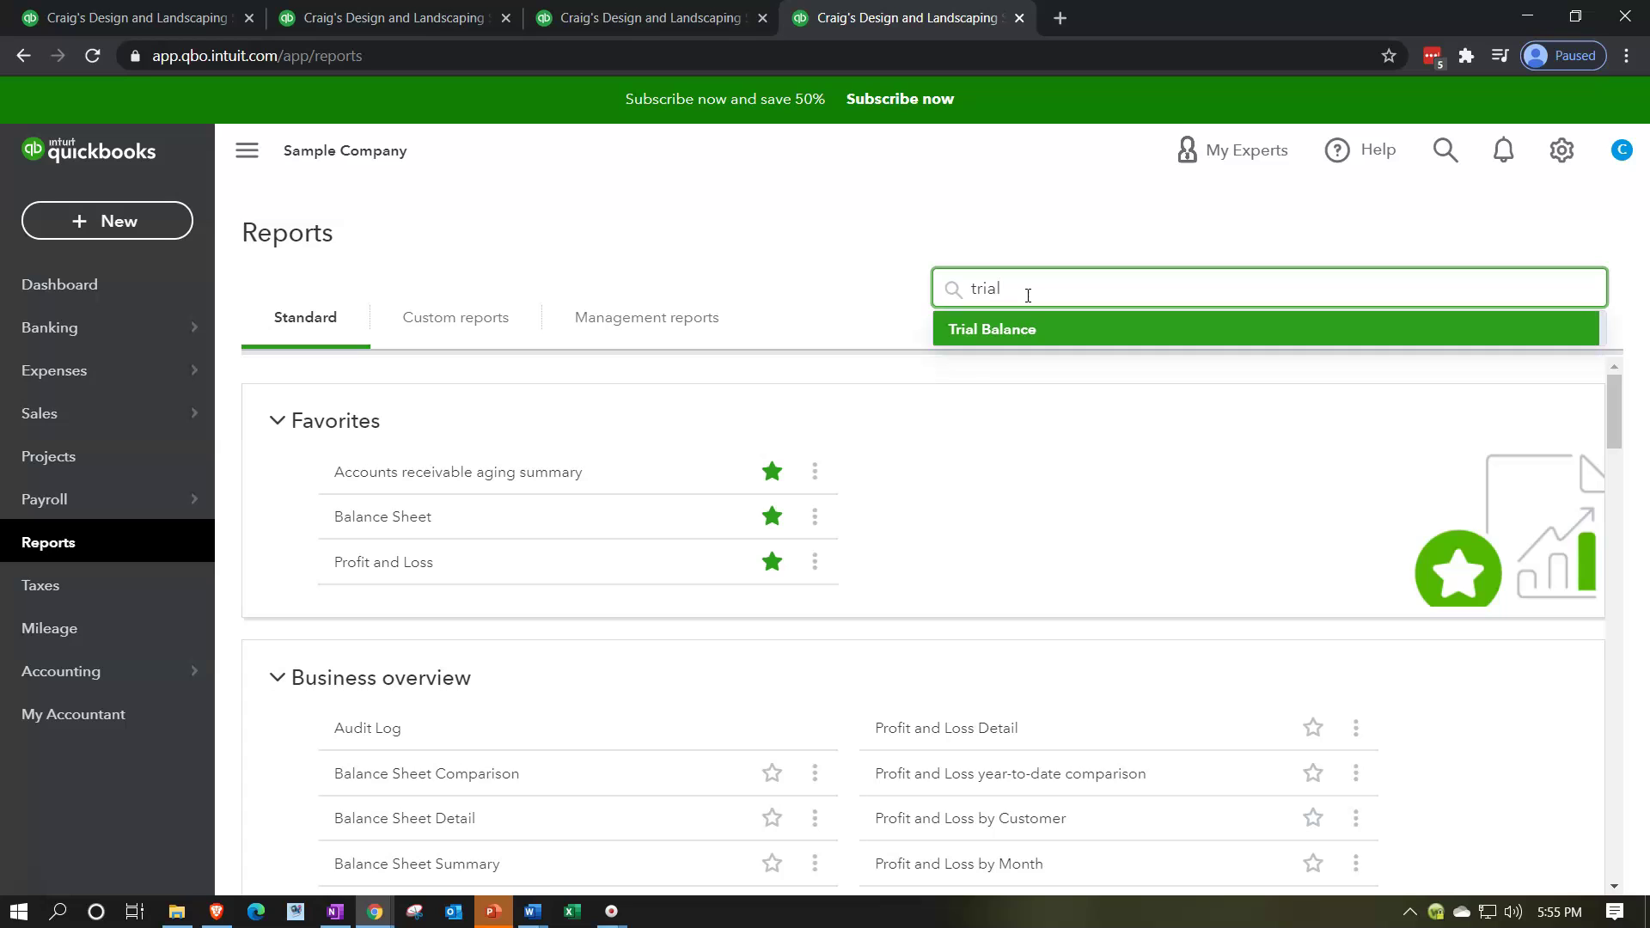
{"action": "key", "text": "Return"}
Step: Run the Trial Balance for 01/01/2020 to 12/31/2020 and hide the navigation sidebar
{"action": "scroll", "coordinate": [1030, 301], "scroll_direction": "down", "scroll_amount": 3}
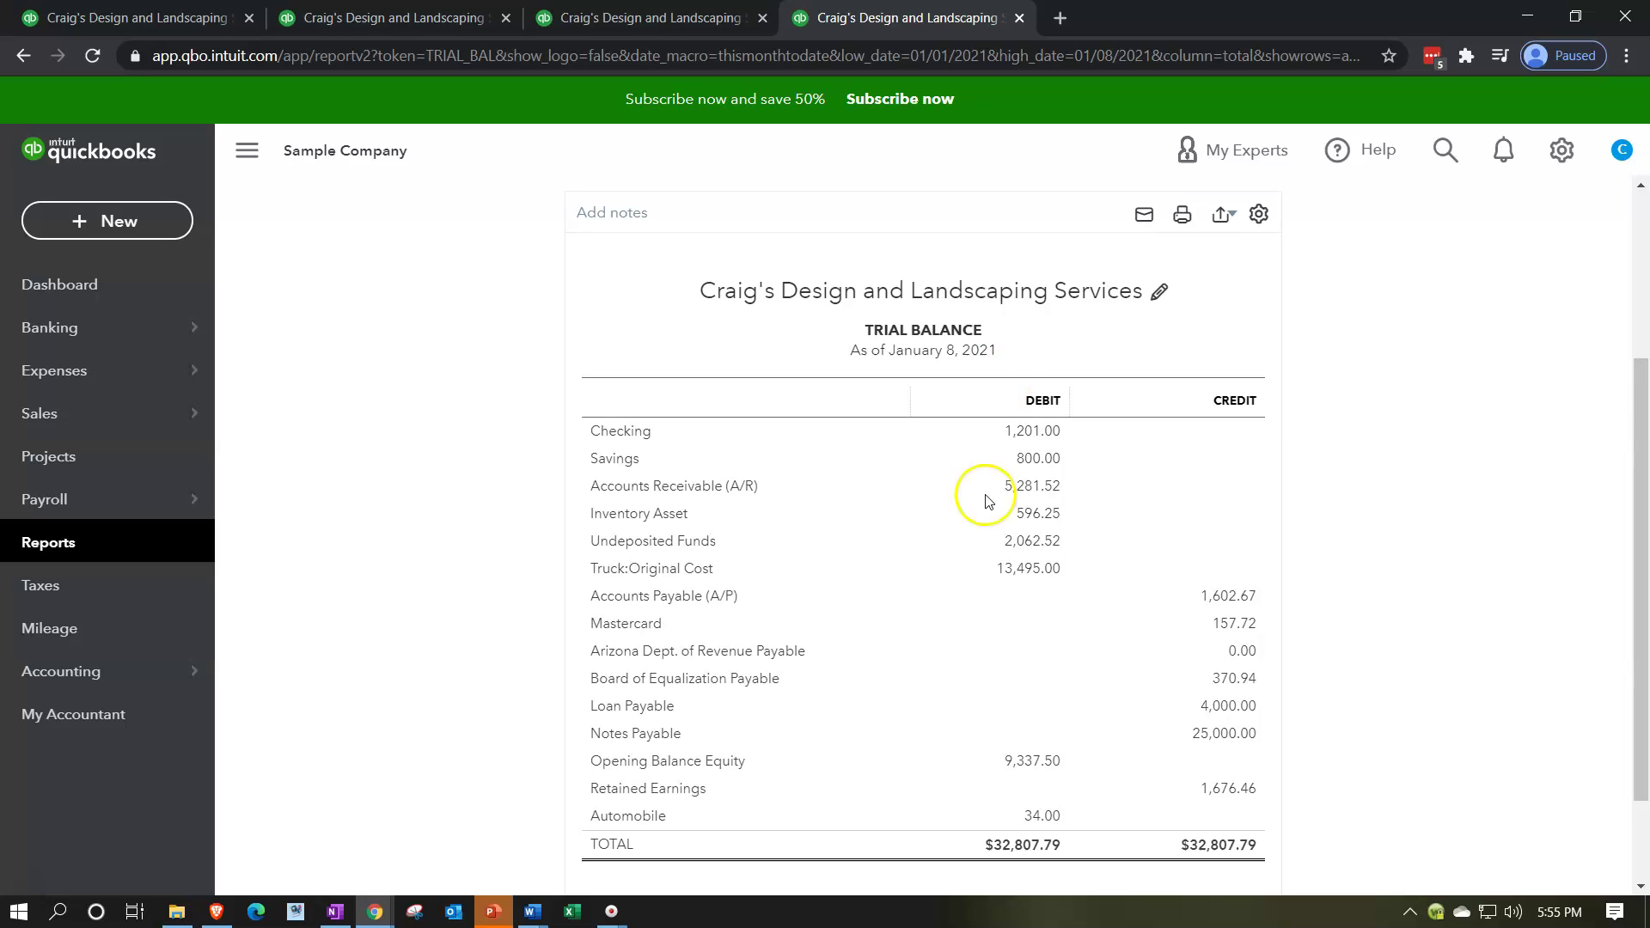
{"action": "scroll", "coordinate": [873, 626], "scroll_direction": "up", "scroll_amount": 3}
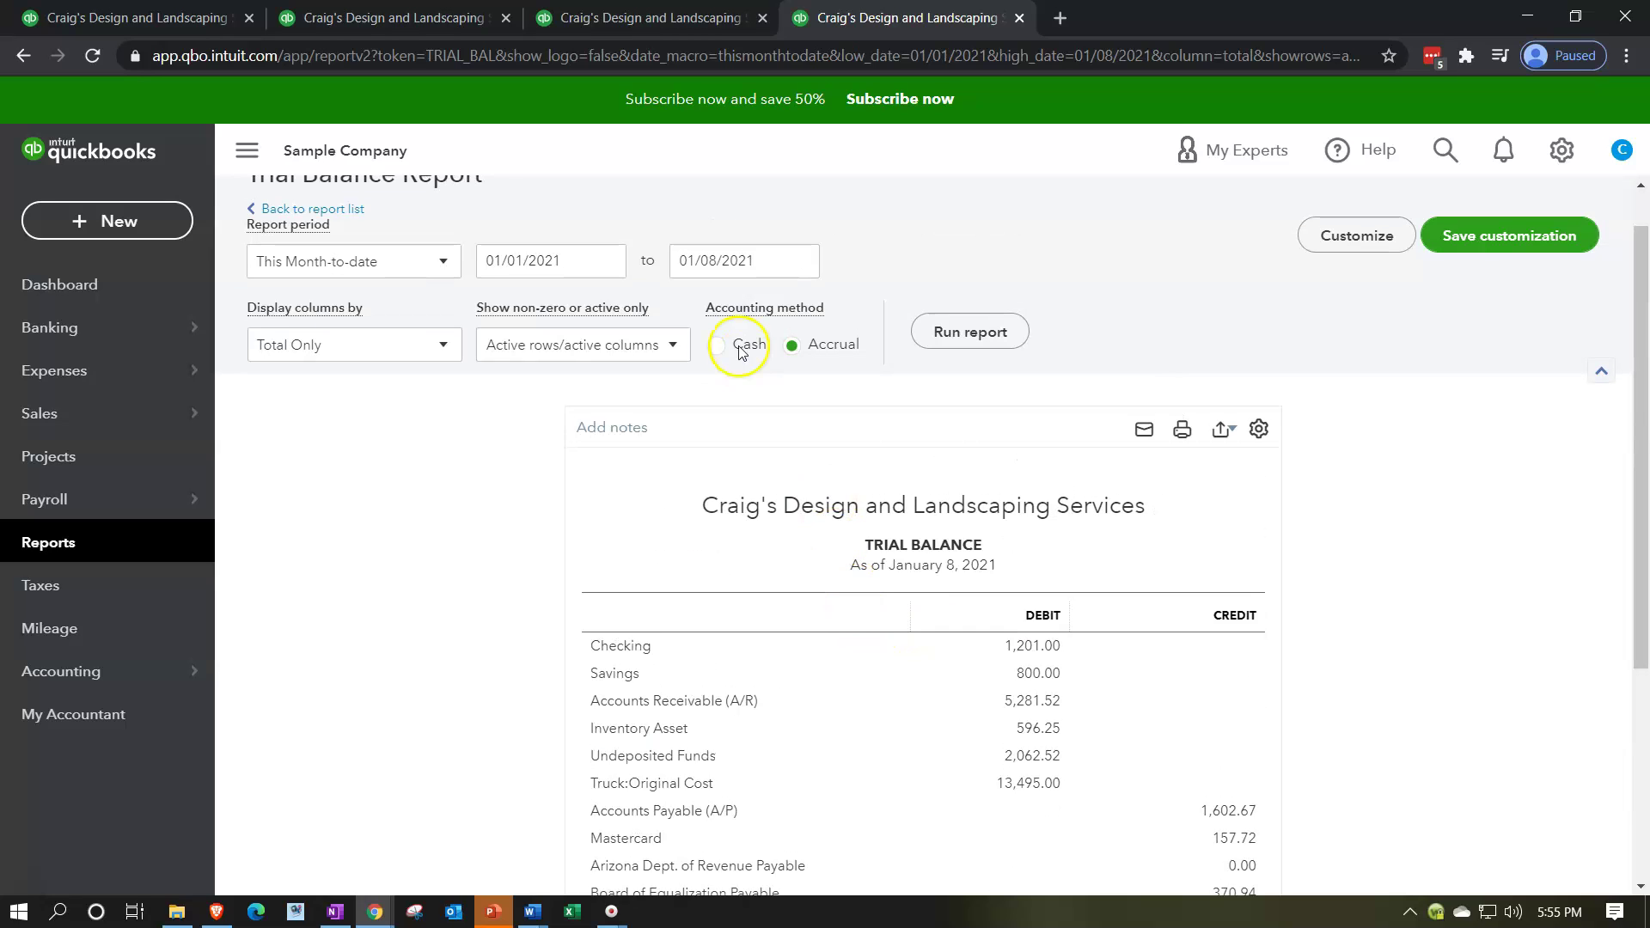
{"action": "triple_click", "coordinate": [575, 259]}
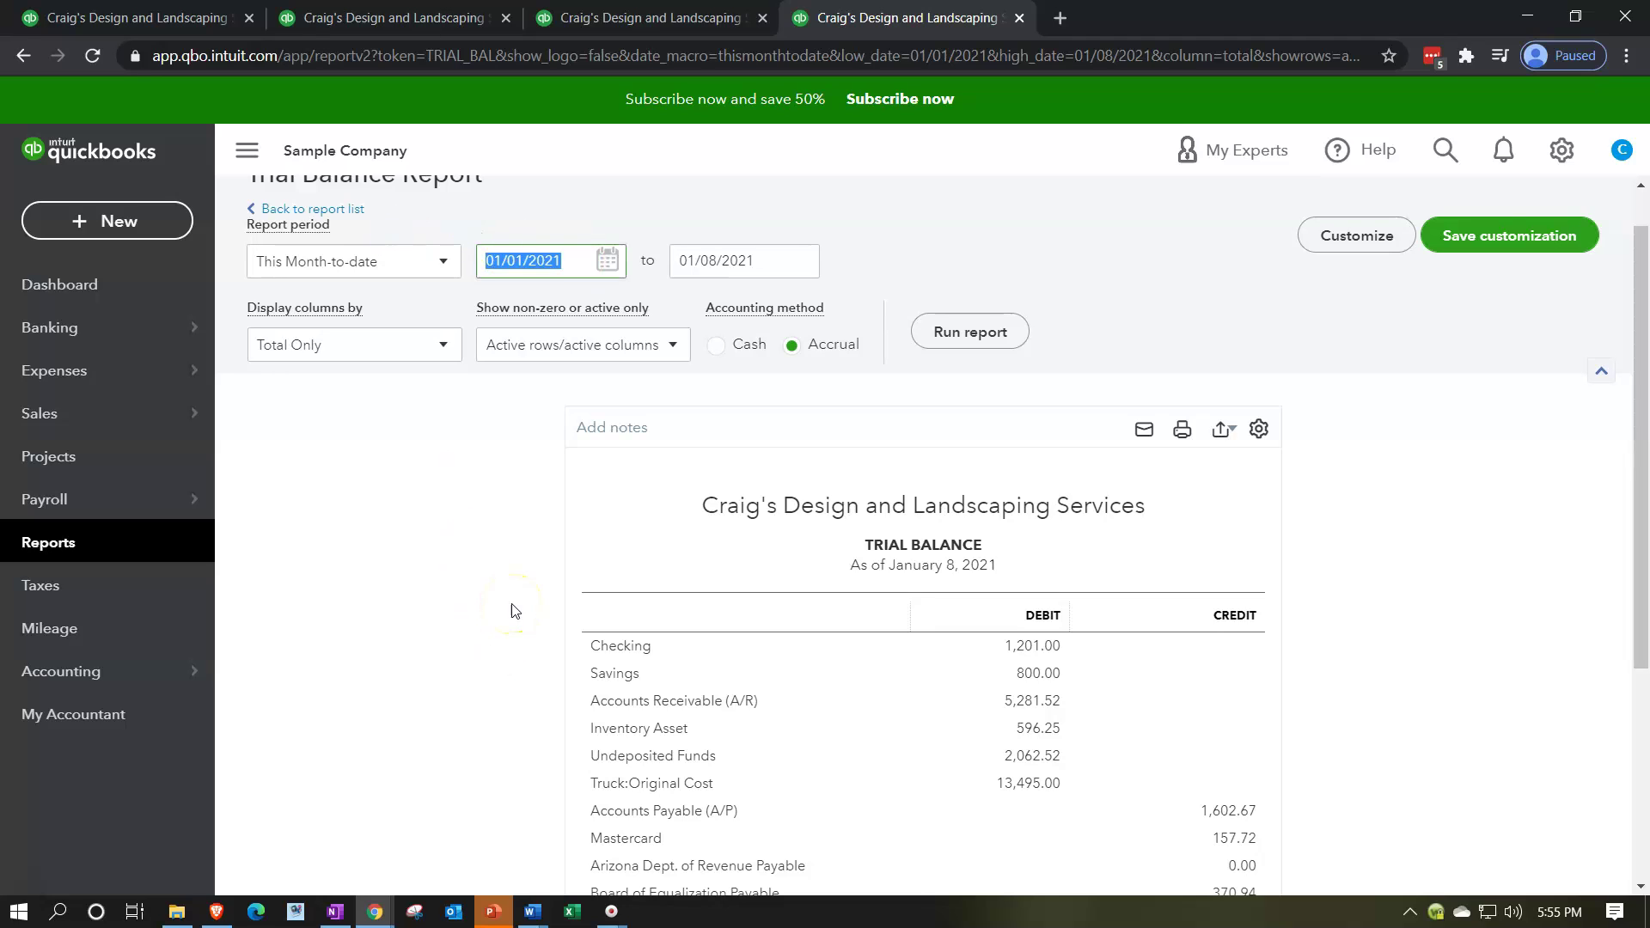
{"action": "type", "text": "01/01/"}
{"action": "type", "text": "20"}
{"action": "key", "text": "Tab"}
{"action": "type", "text": "12/31/2020"}
{"action": "key", "text": "Tab"}
{"action": "left_click", "coordinate": [986, 416]}
{"action": "left_click", "coordinate": [970, 331]}
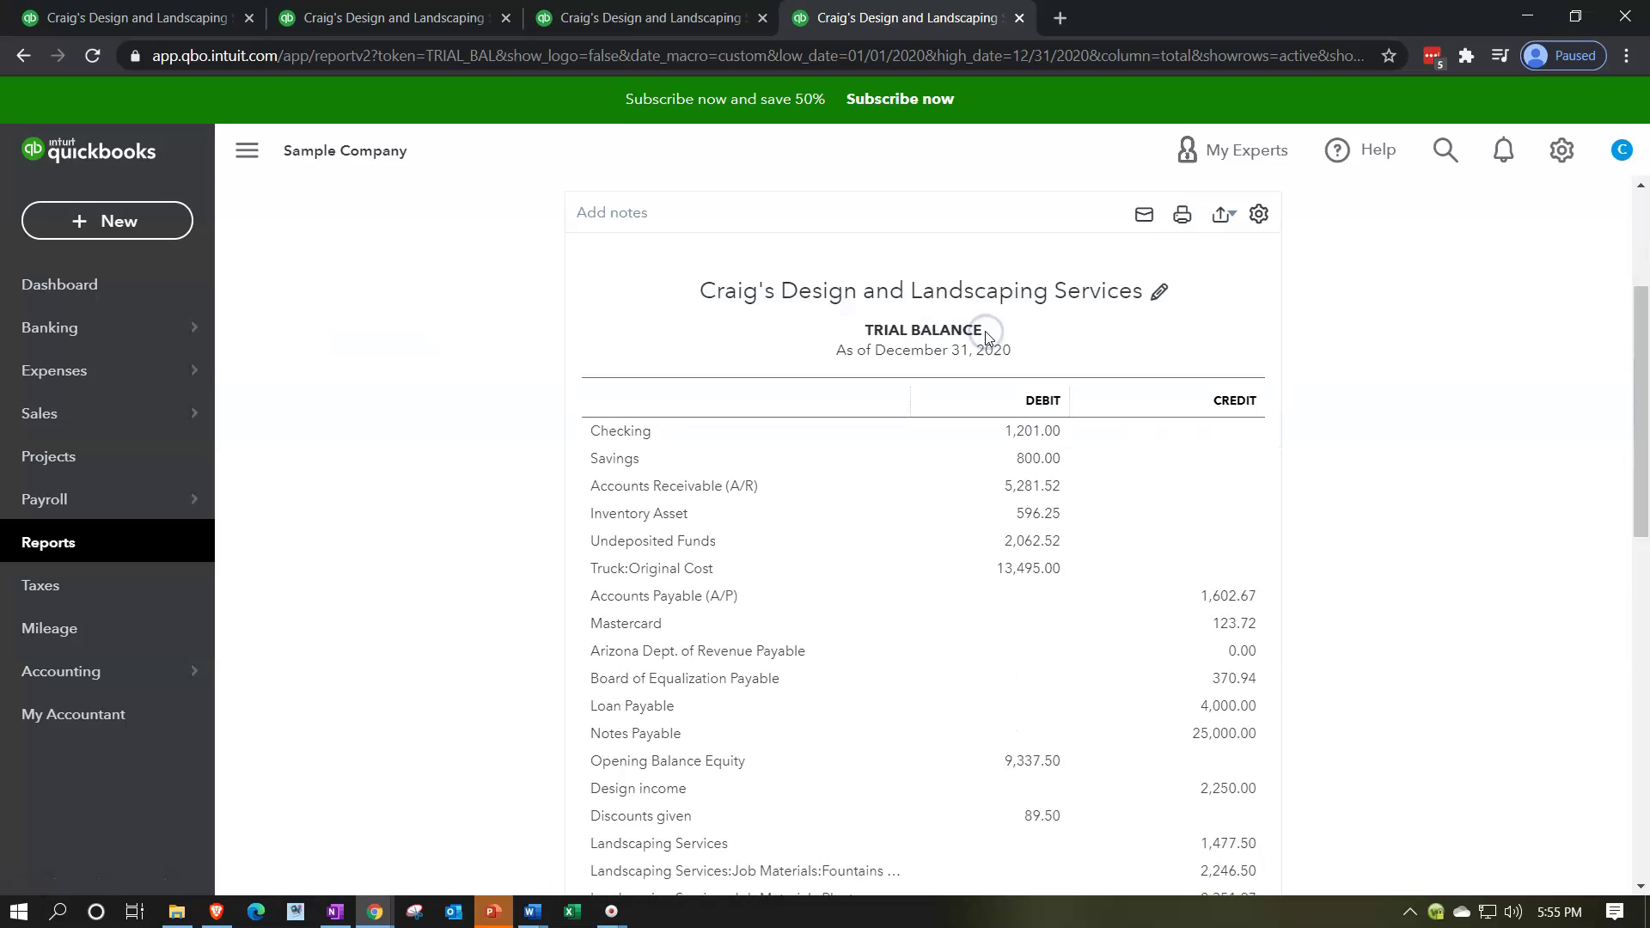
{"action": "left_click", "coordinate": [249, 146]}
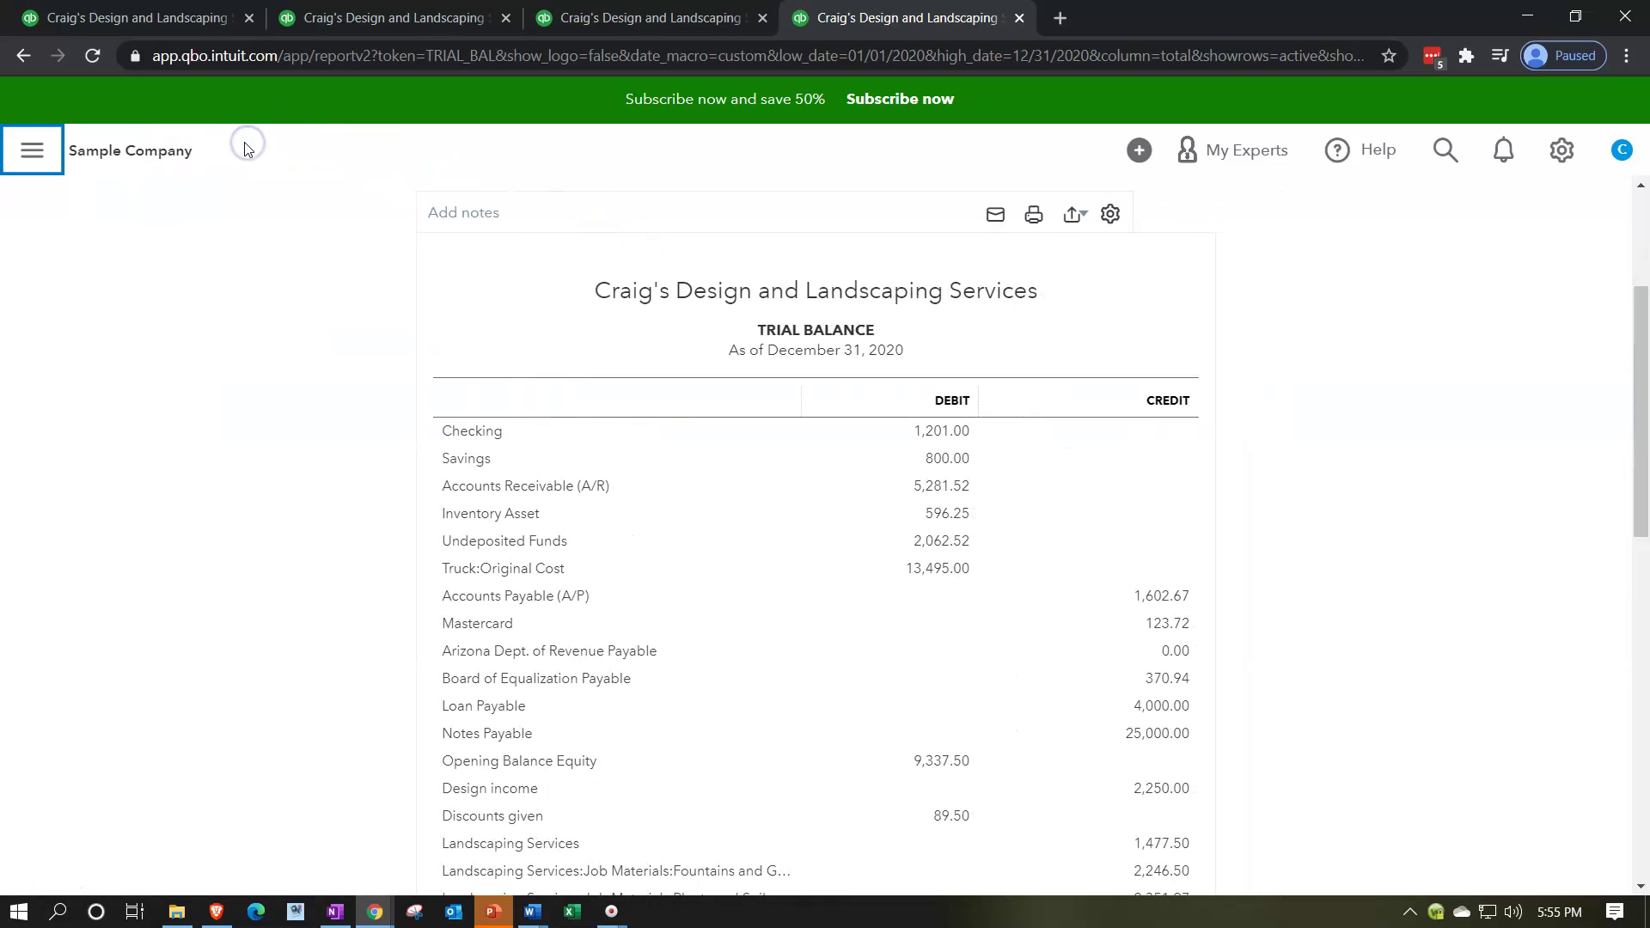
Step: In the third browser copy, open the Balance Sheet report from the favorite reports
{"action": "left_click", "coordinate": [647, 19]}
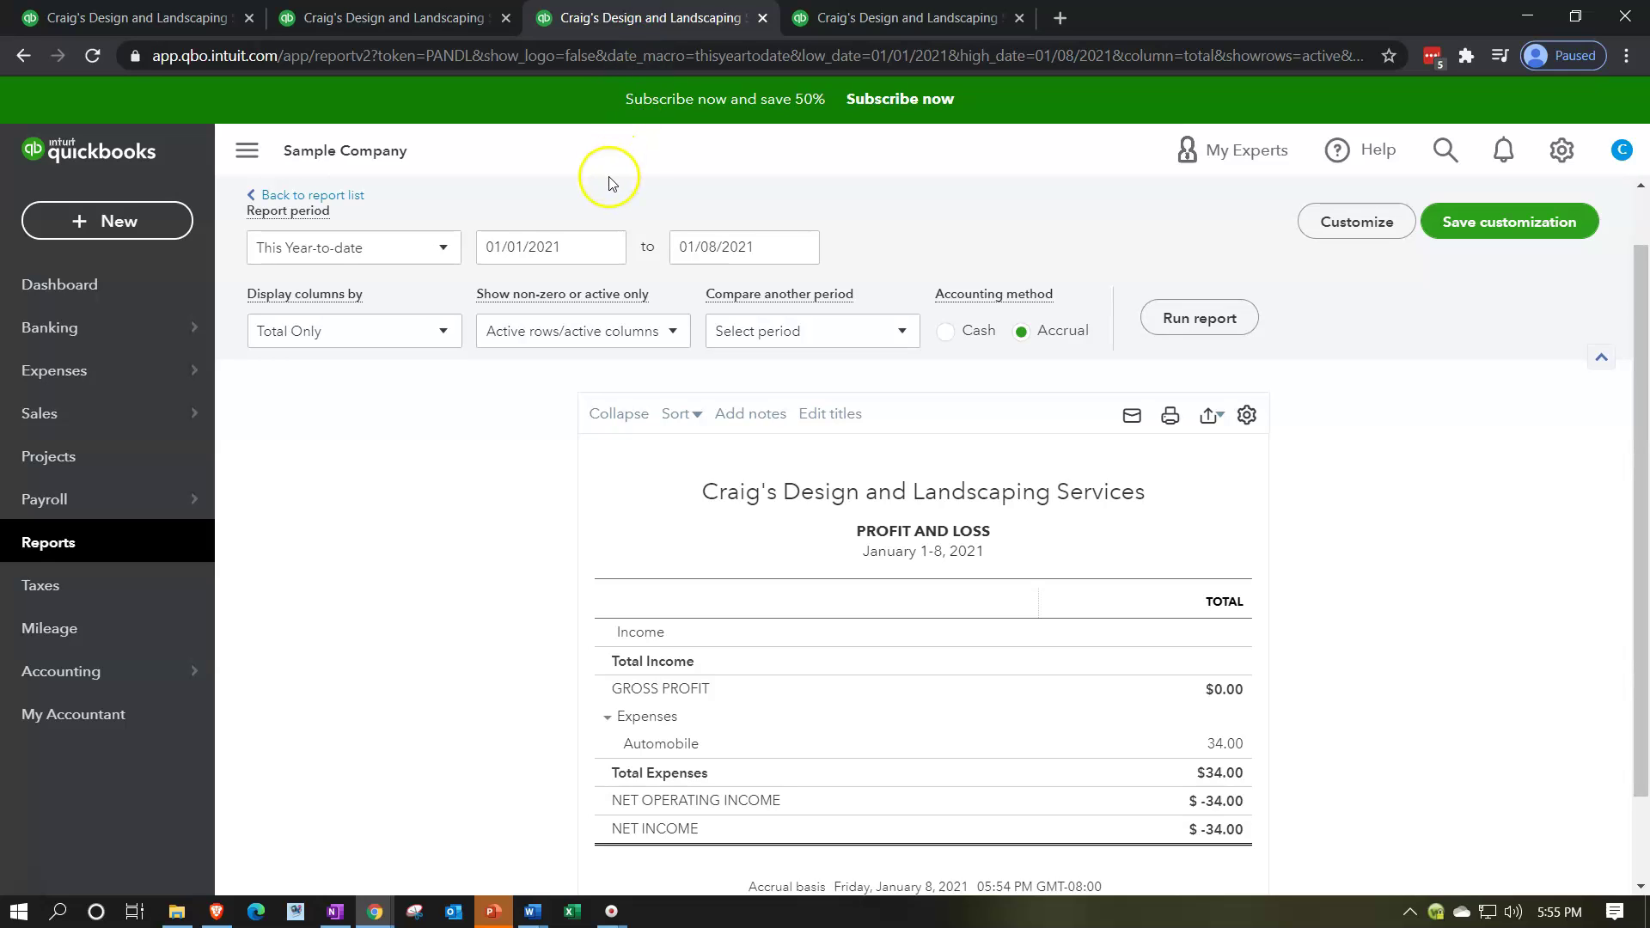
{"action": "left_click", "coordinate": [94, 548]}
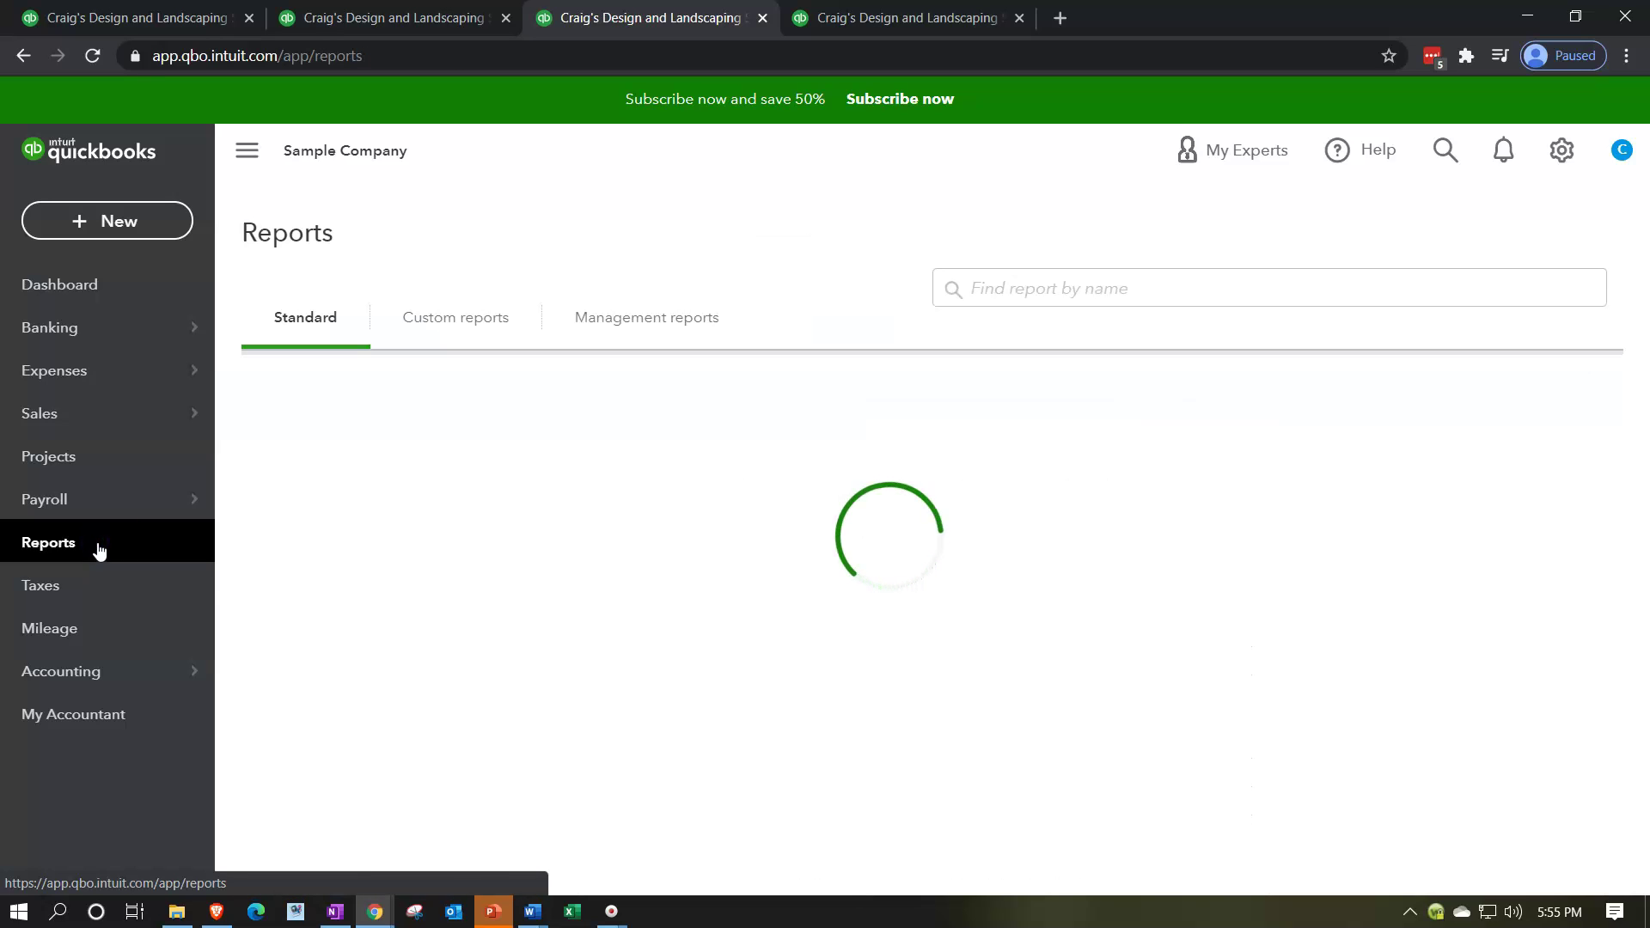
{"action": "left_click", "coordinate": [339, 518]}
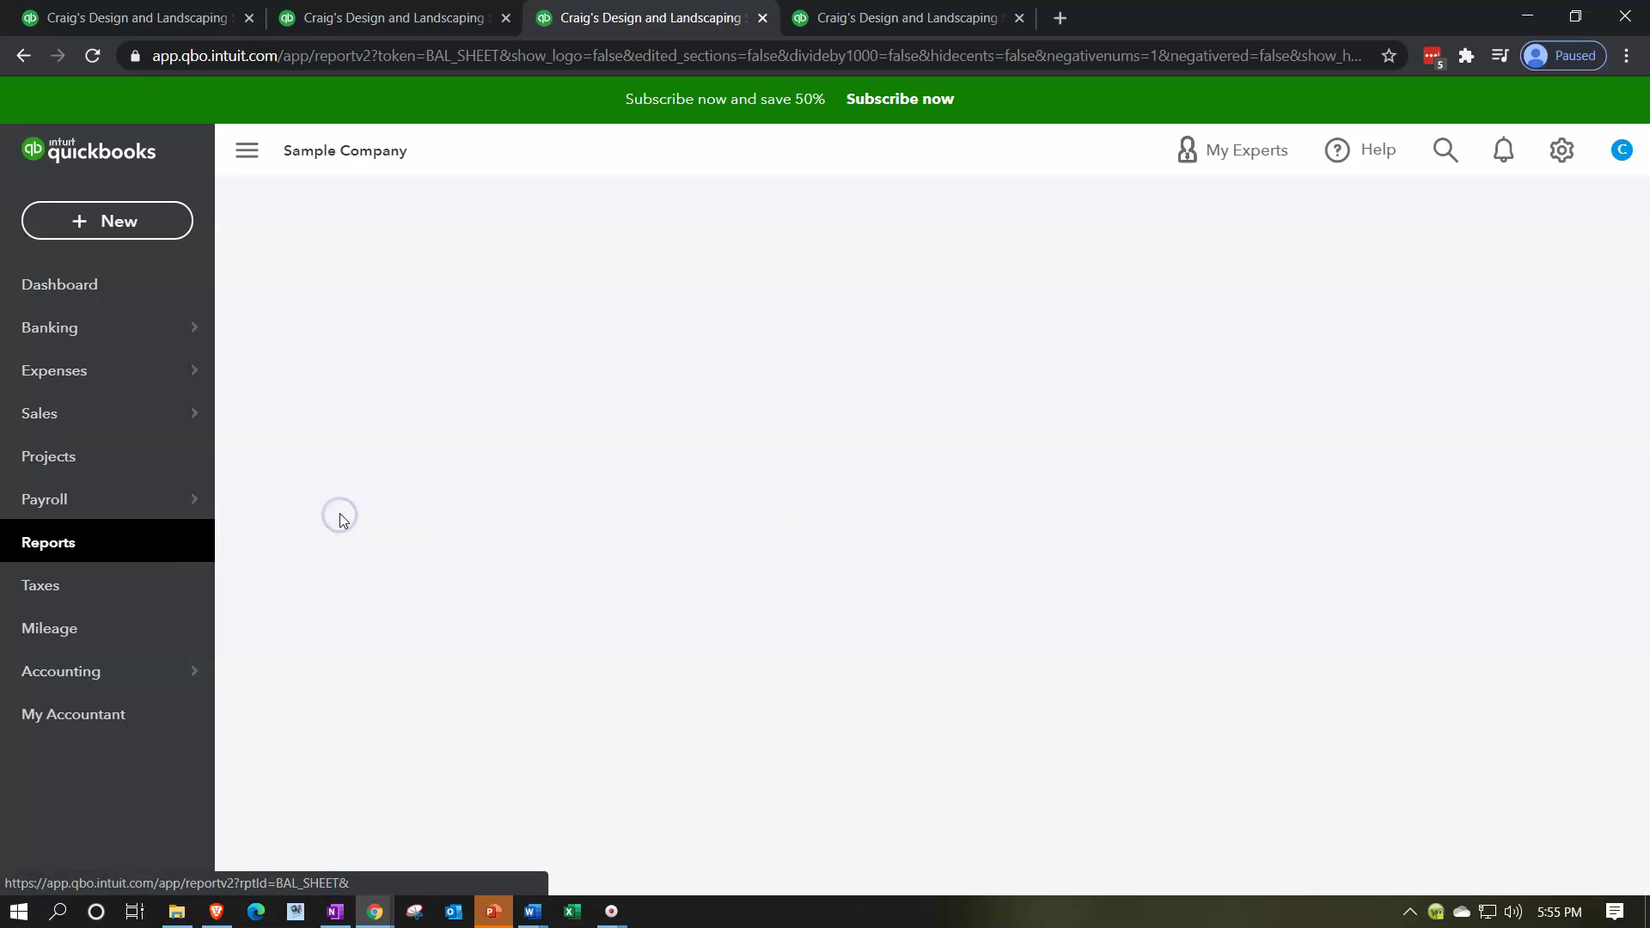
Step: Run the Balance Sheet for 01/01/2020 to 12/31/2020 and collapse the navigation sidebar
{"action": "scroll", "coordinate": [367, 550], "scroll_direction": "up", "scroll_amount": 3}
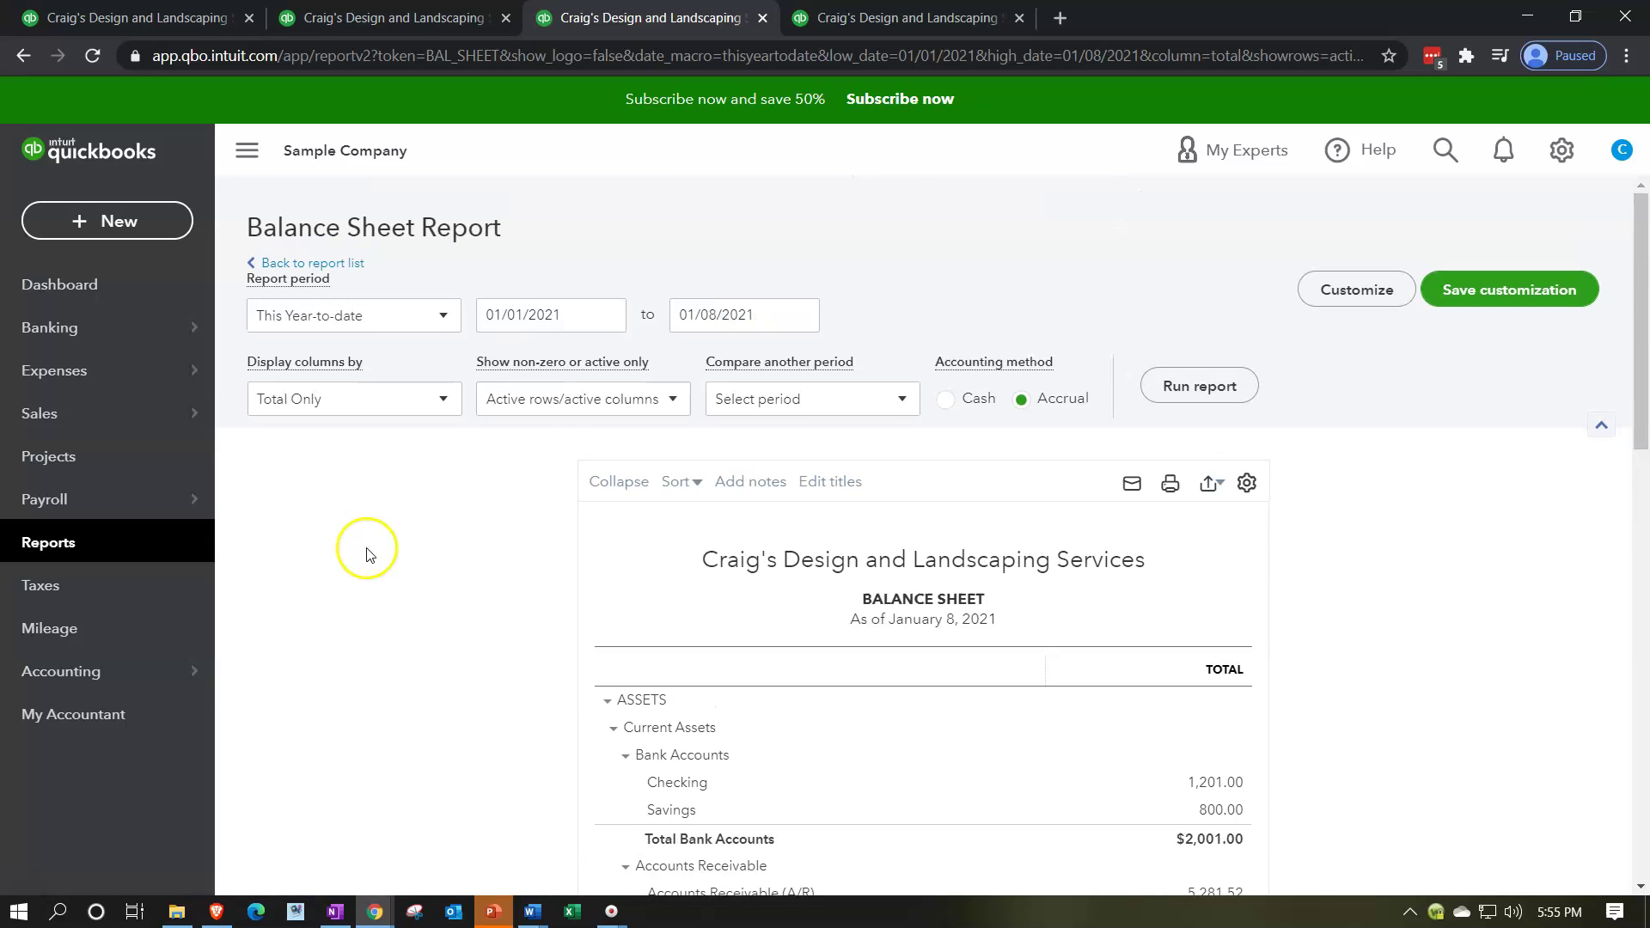
{"action": "left_click_drag", "start_coordinate": [581, 316], "coordinate": [421, 304]}
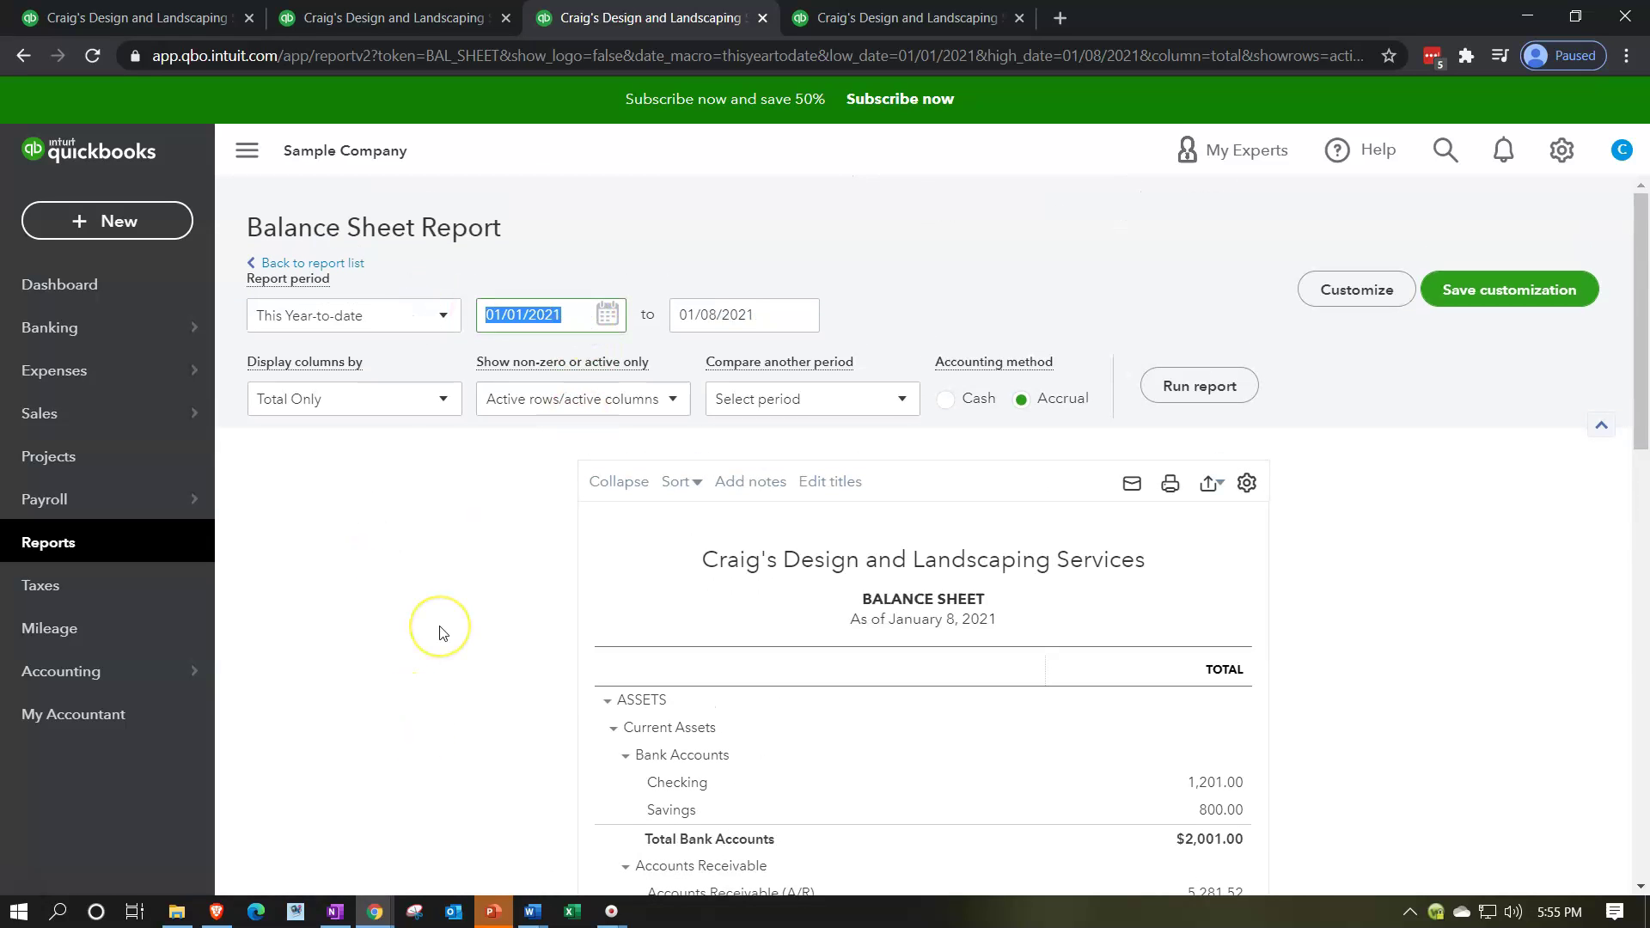
{"action": "type", "text": "01/01/2020"}
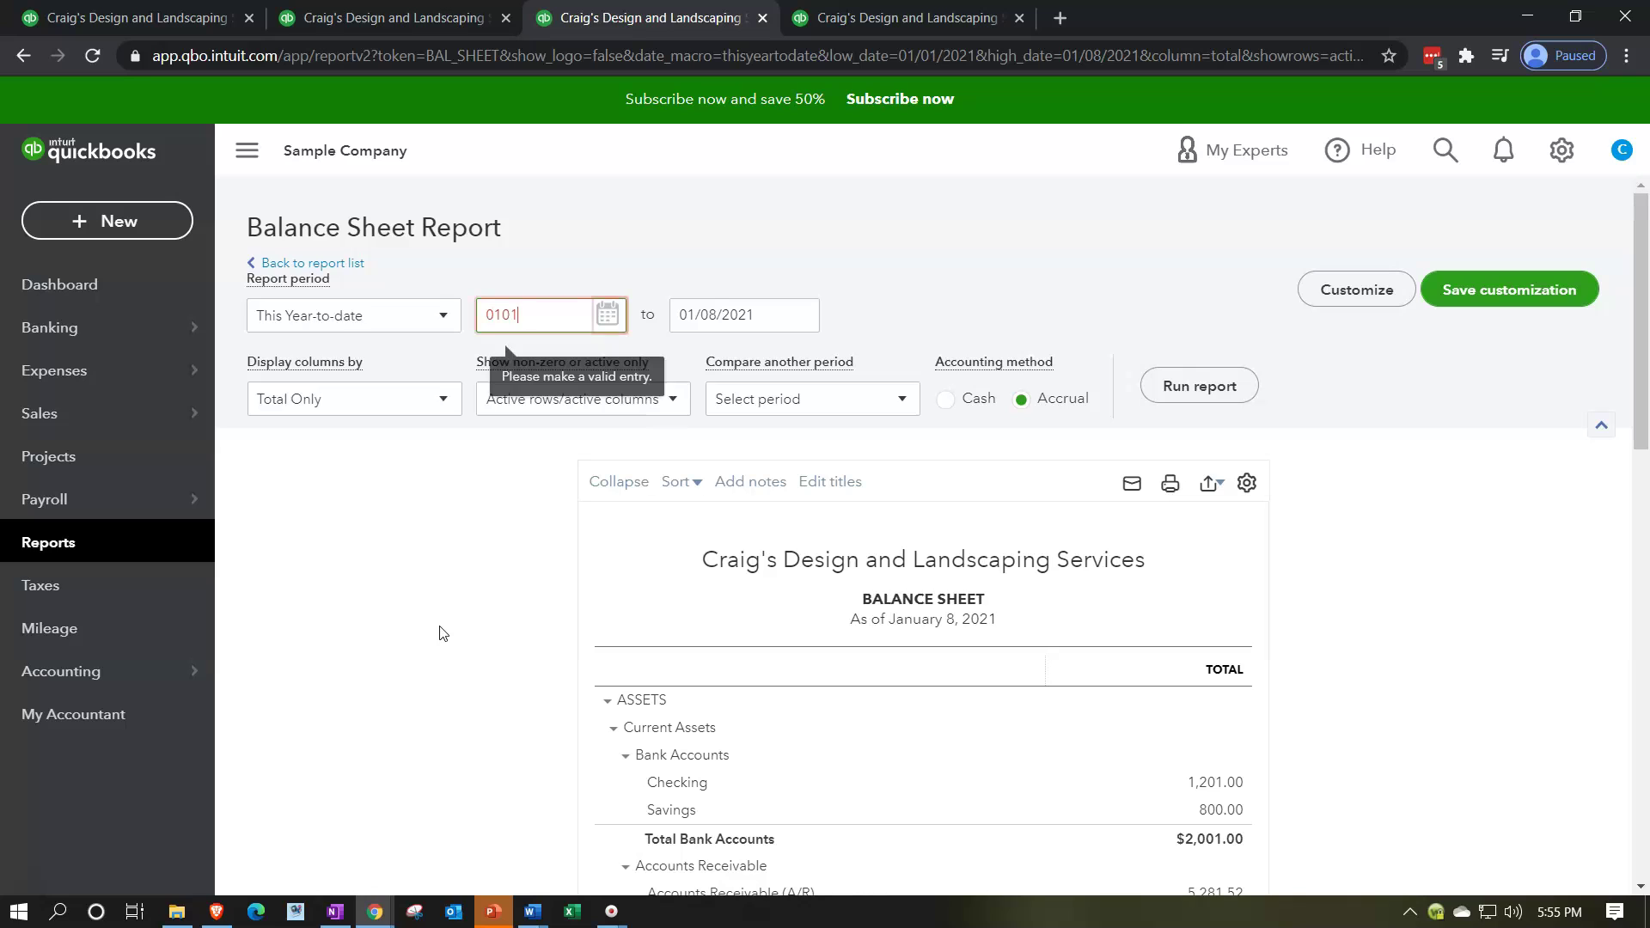
{"action": "key", "text": "Tab"}
{"action": "type", "text": "12/31/2020"}
{"action": "key", "text": "Tab"}
{"action": "left_click", "coordinate": [1186, 404]}
{"action": "left_click", "coordinate": [253, 163]}
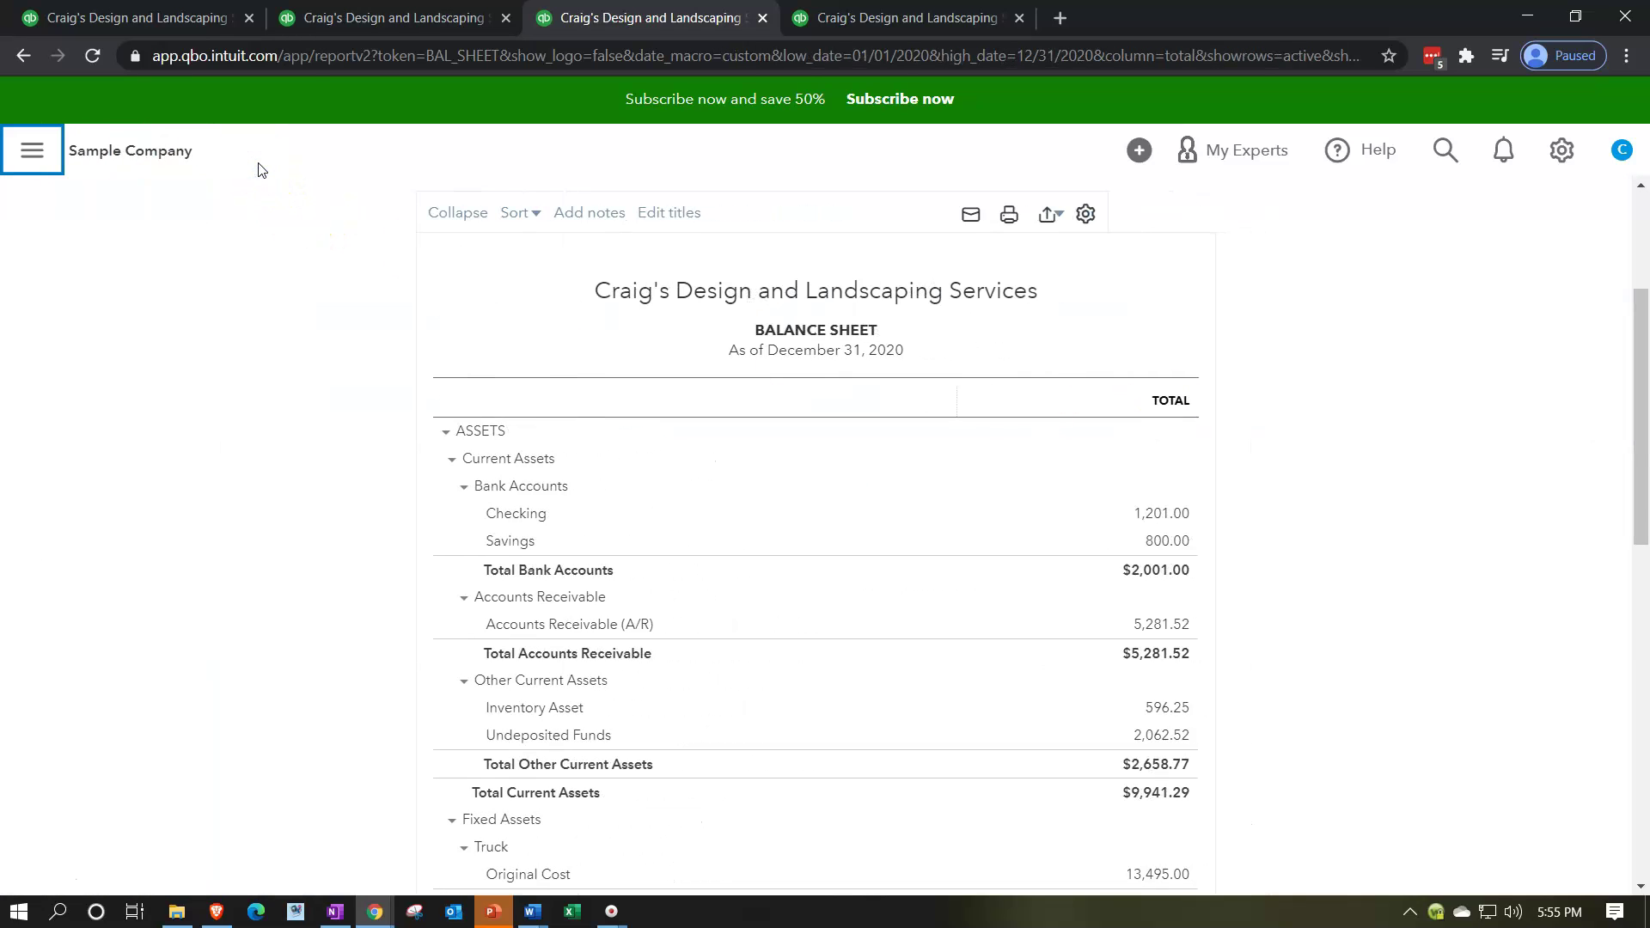
Step: In the second browser copy, run the Profit and Loss for 01/01/2020 to 12/31/2020 and hide the navigation sidebar
{"action": "left_click", "coordinate": [364, 17]}
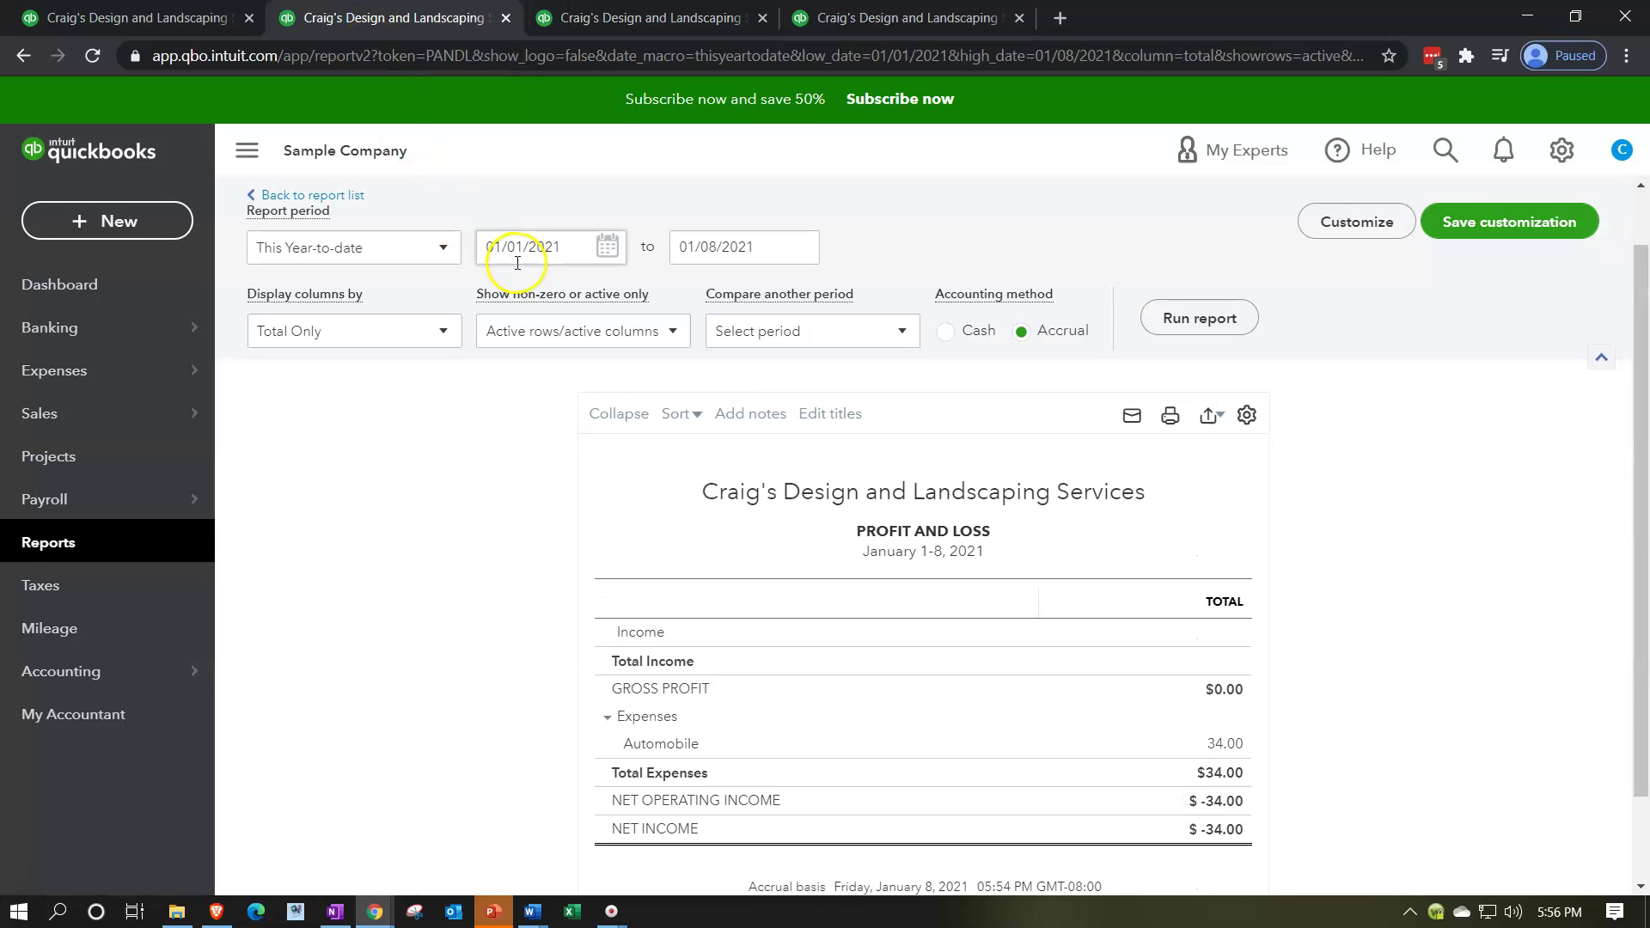
{"action": "left_click", "coordinate": [571, 251]}
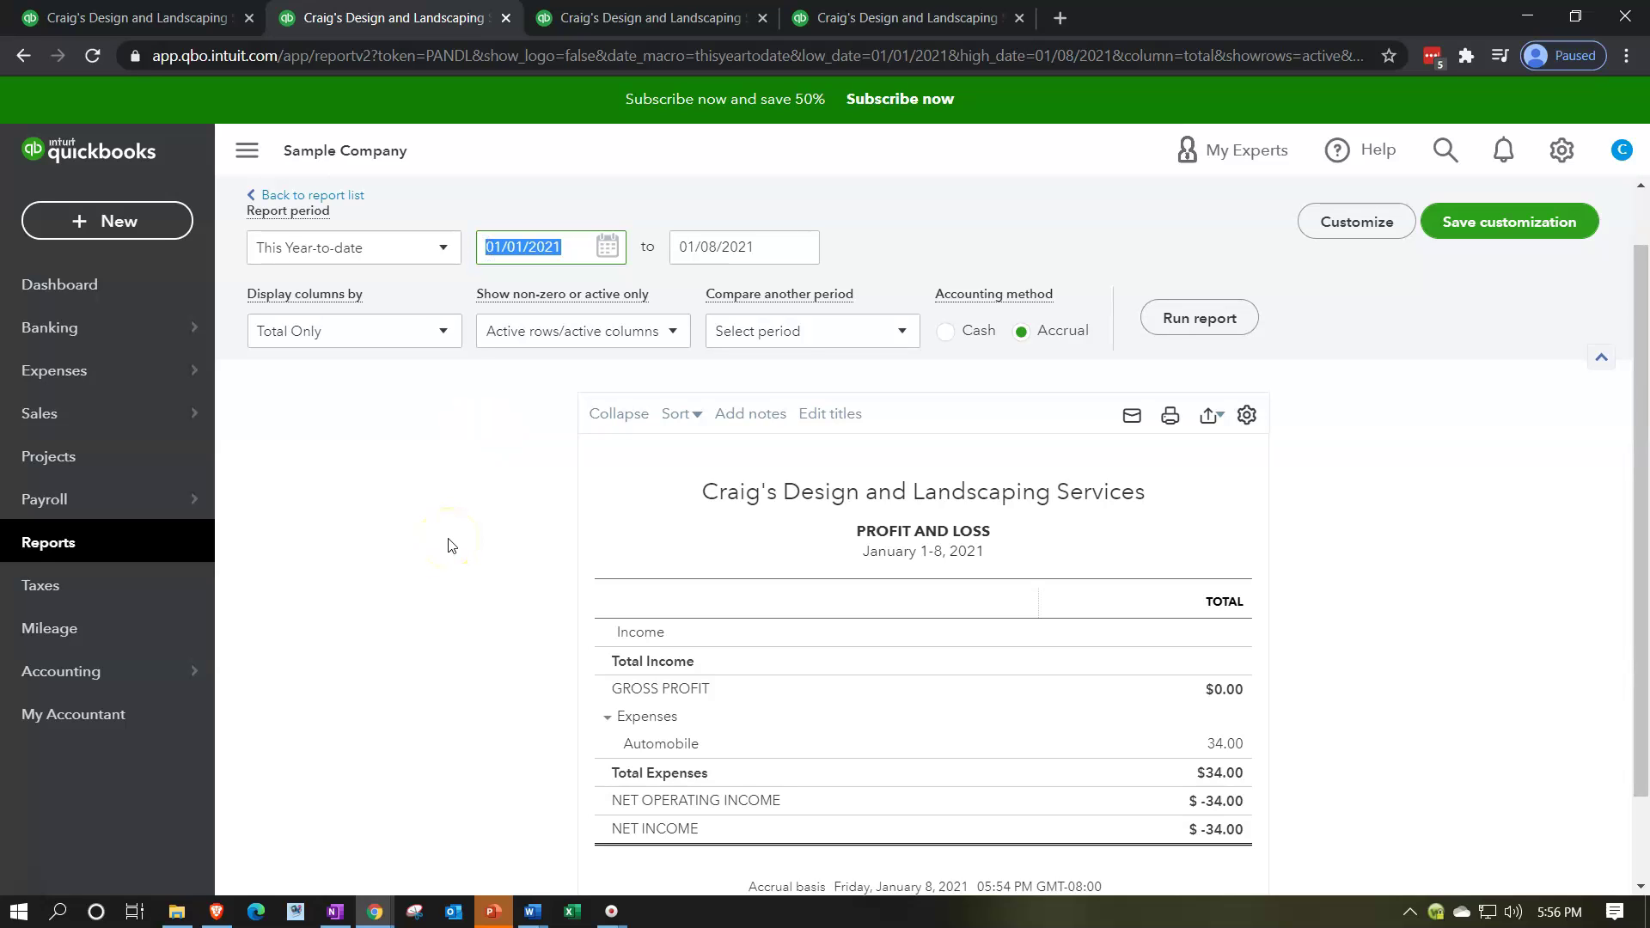
{"action": "type", "text": "010120"}
{"action": "key", "text": "Tab"}
{"action": "type", "text": "123120"}
{"action": "key", "text": "Tab"}
{"action": "left_click", "coordinate": [1169, 325]}
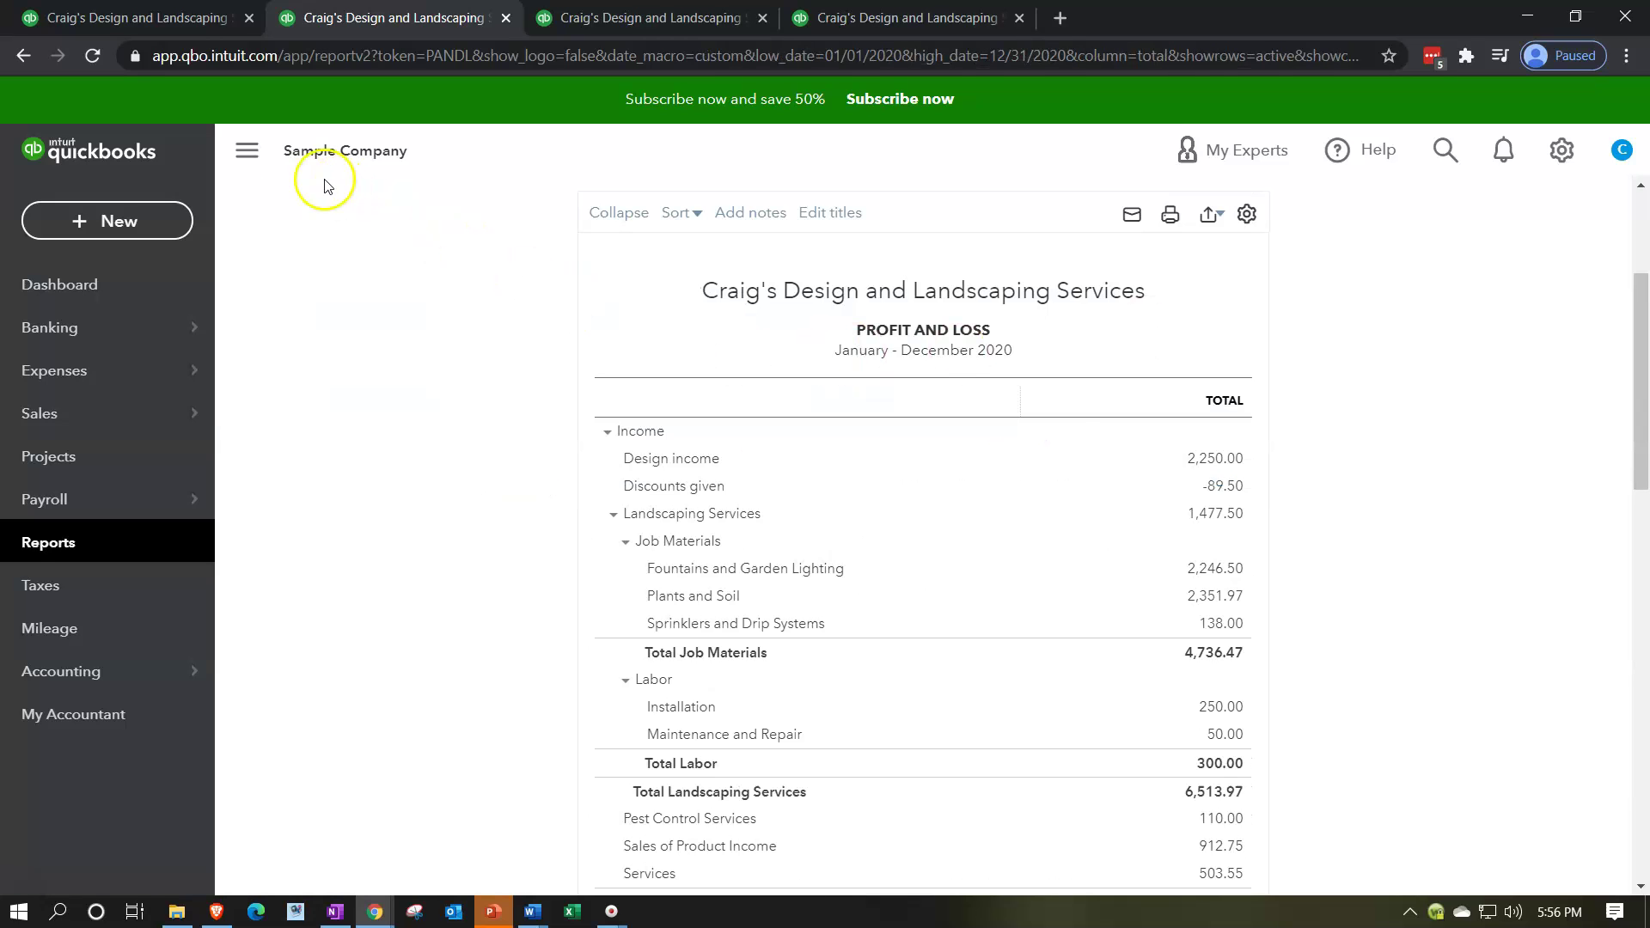
{"action": "left_click", "coordinate": [247, 153]}
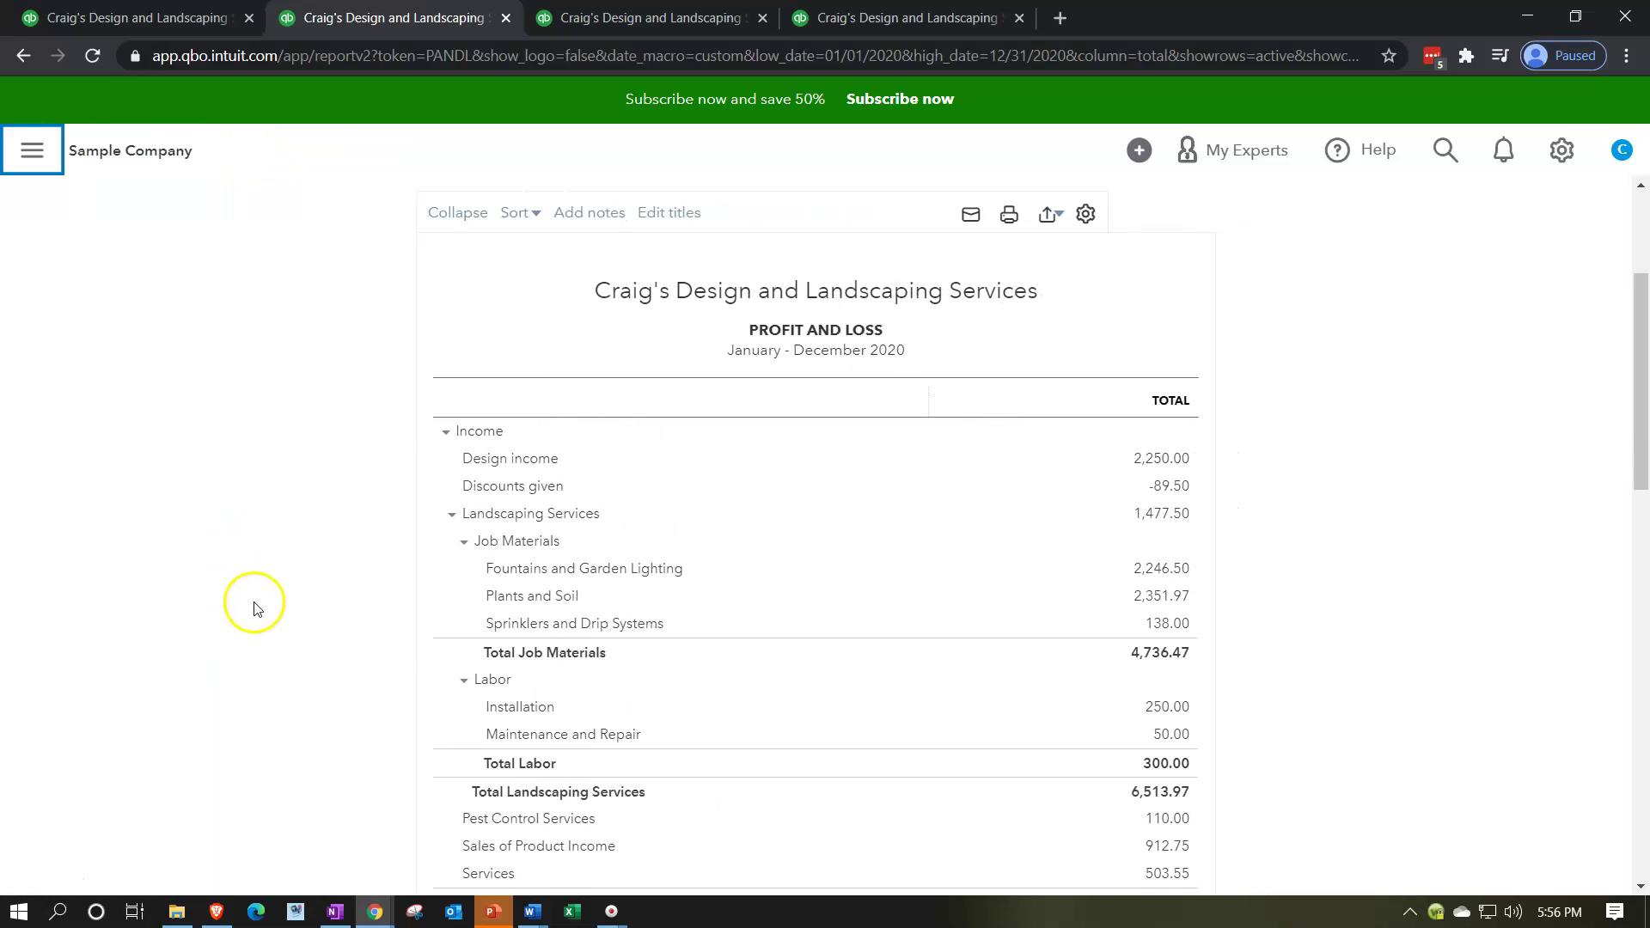
Step: Enlarge the Profit and Loss page to 125% zoom
{"action": "key", "text": "ctrl+plus"}
{"action": "key", "text": "ctrl+plus"}
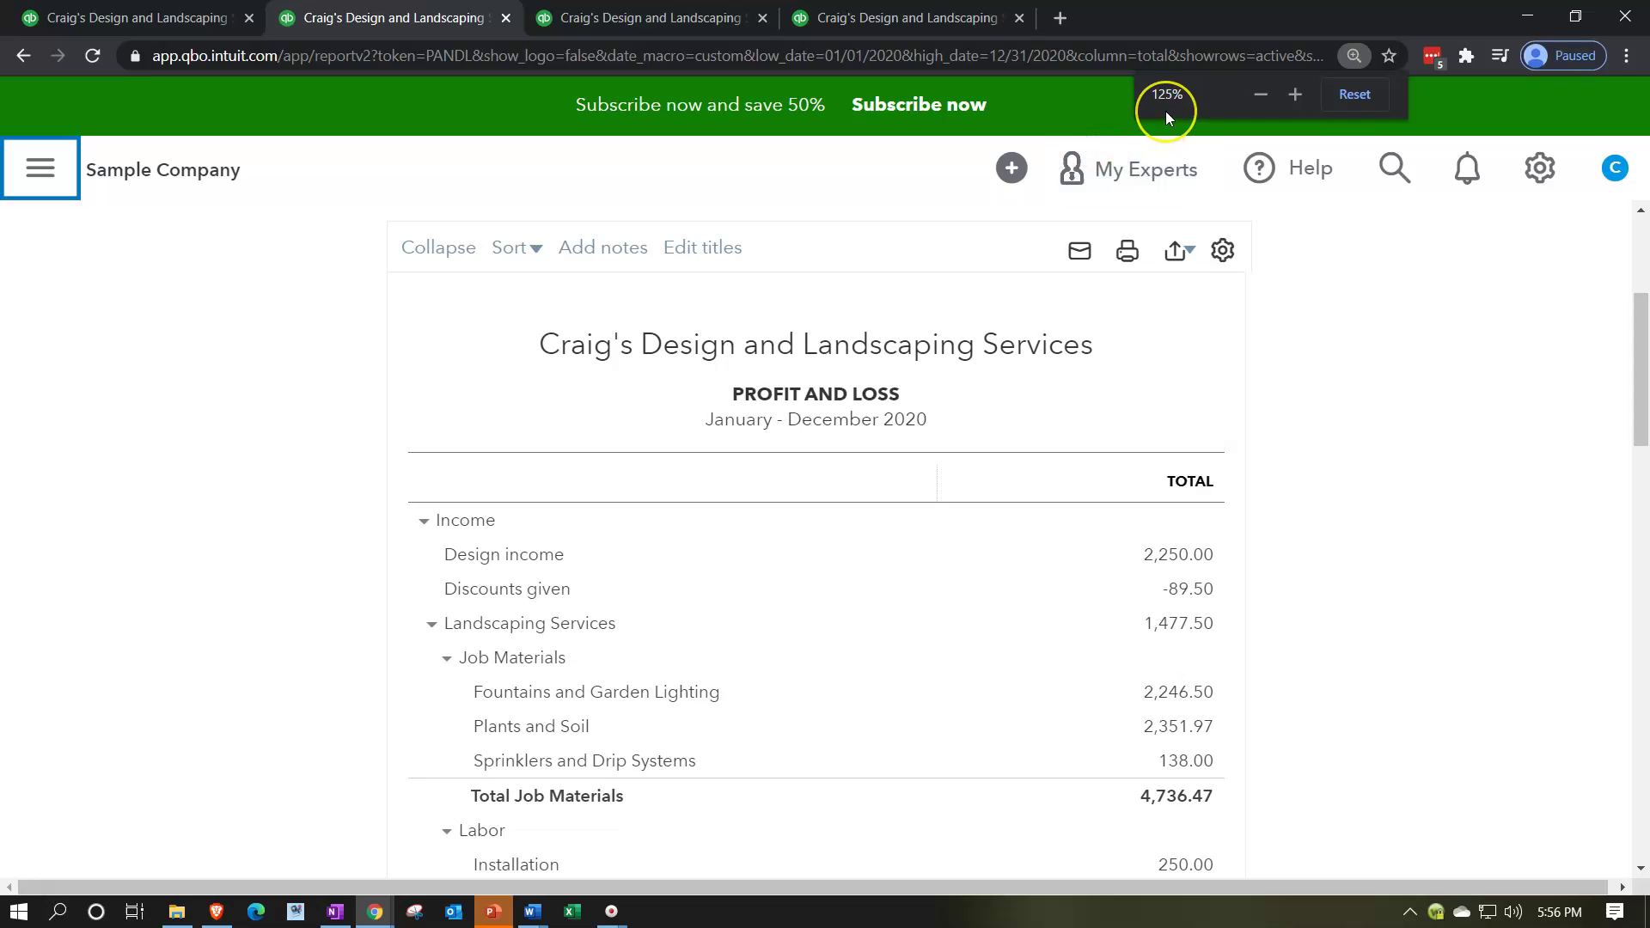
{"action": "left_click", "coordinate": [219, 660]}
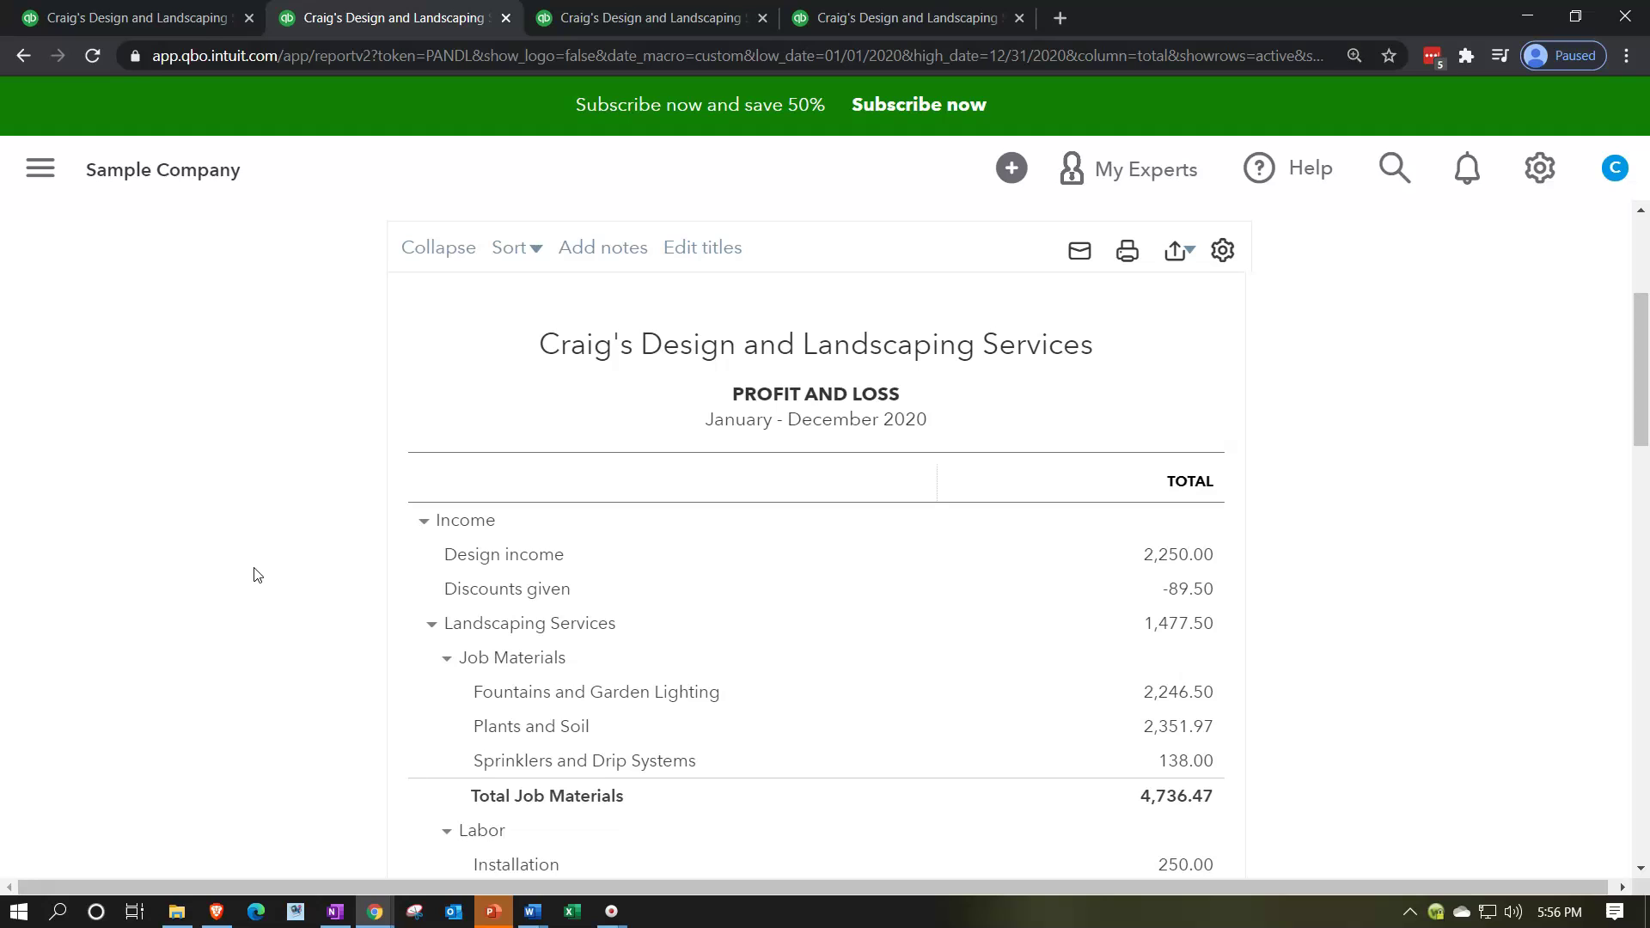
Step: View the full and shortened lists of new transaction types, then close the list and hide the navigation sidebar
{"action": "left_click", "coordinate": [40, 167]}
{"action": "left_click", "coordinate": [116, 258]}
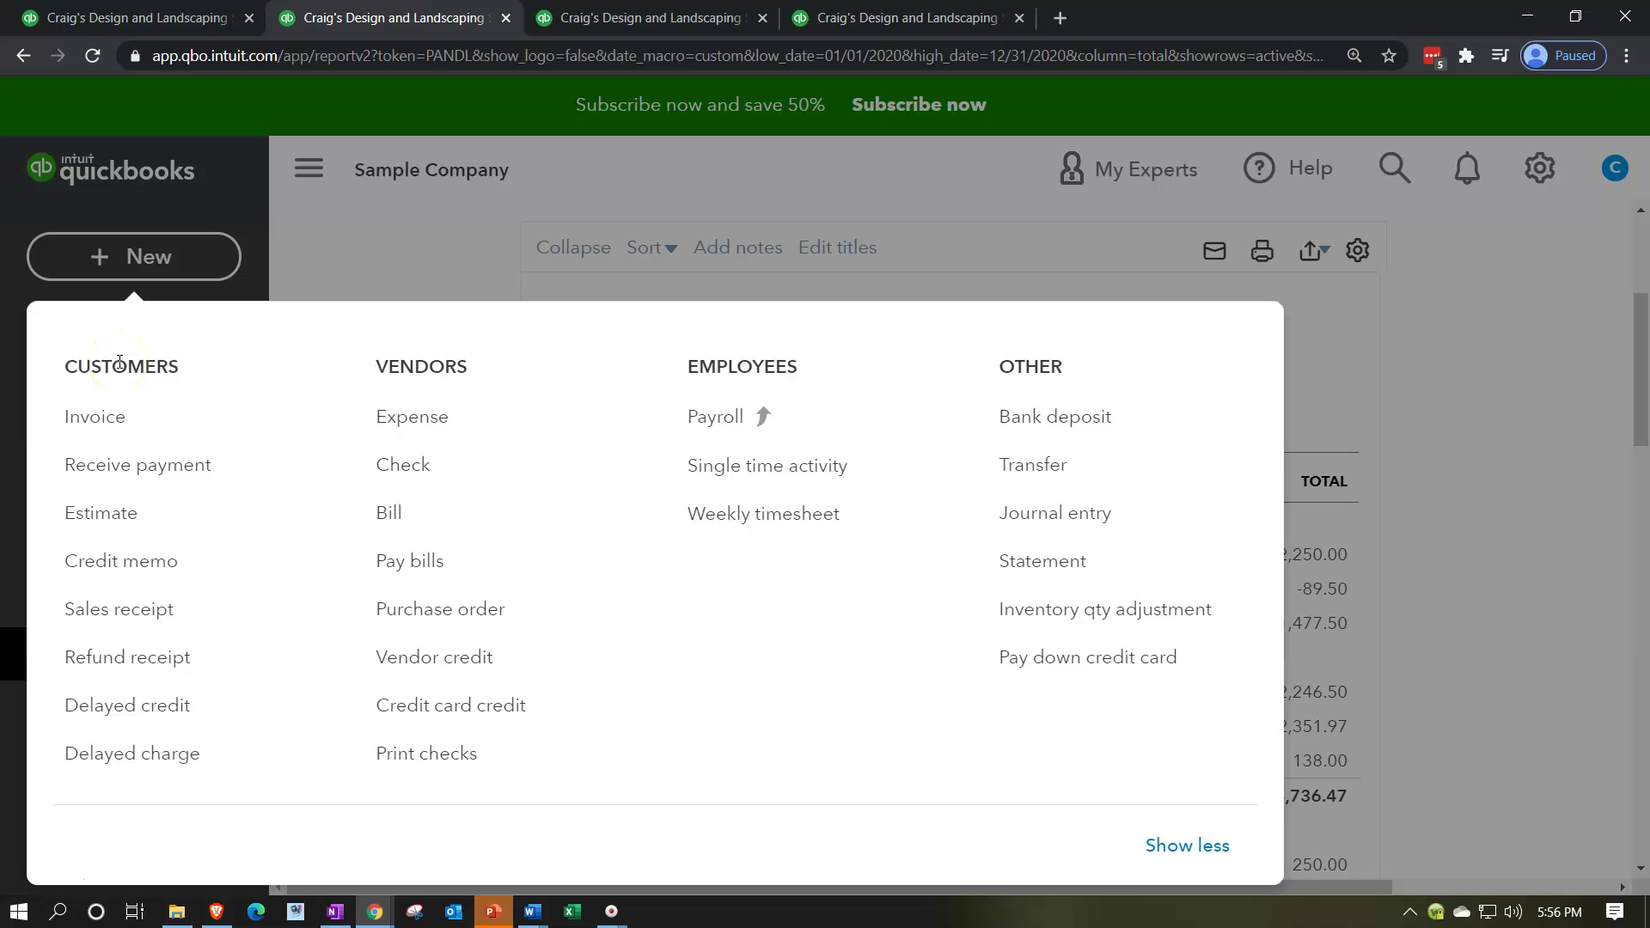
{"action": "left_click", "coordinate": [1165, 848]}
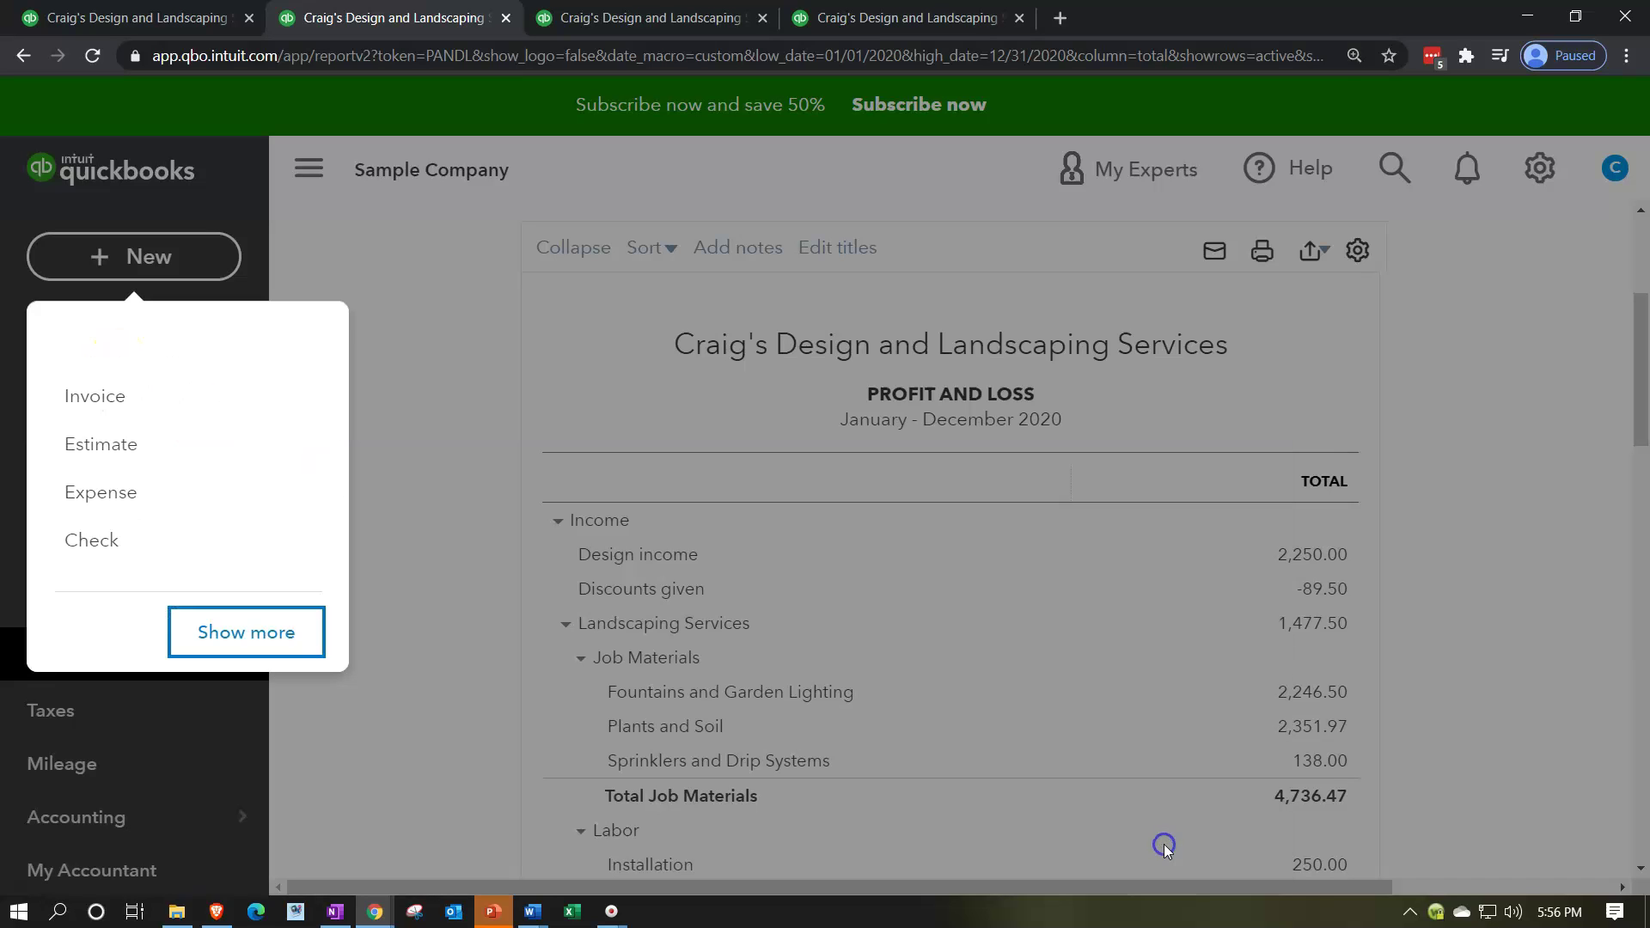
{"action": "left_click", "coordinate": [449, 320]}
{"action": "left_click", "coordinate": [308, 169]}
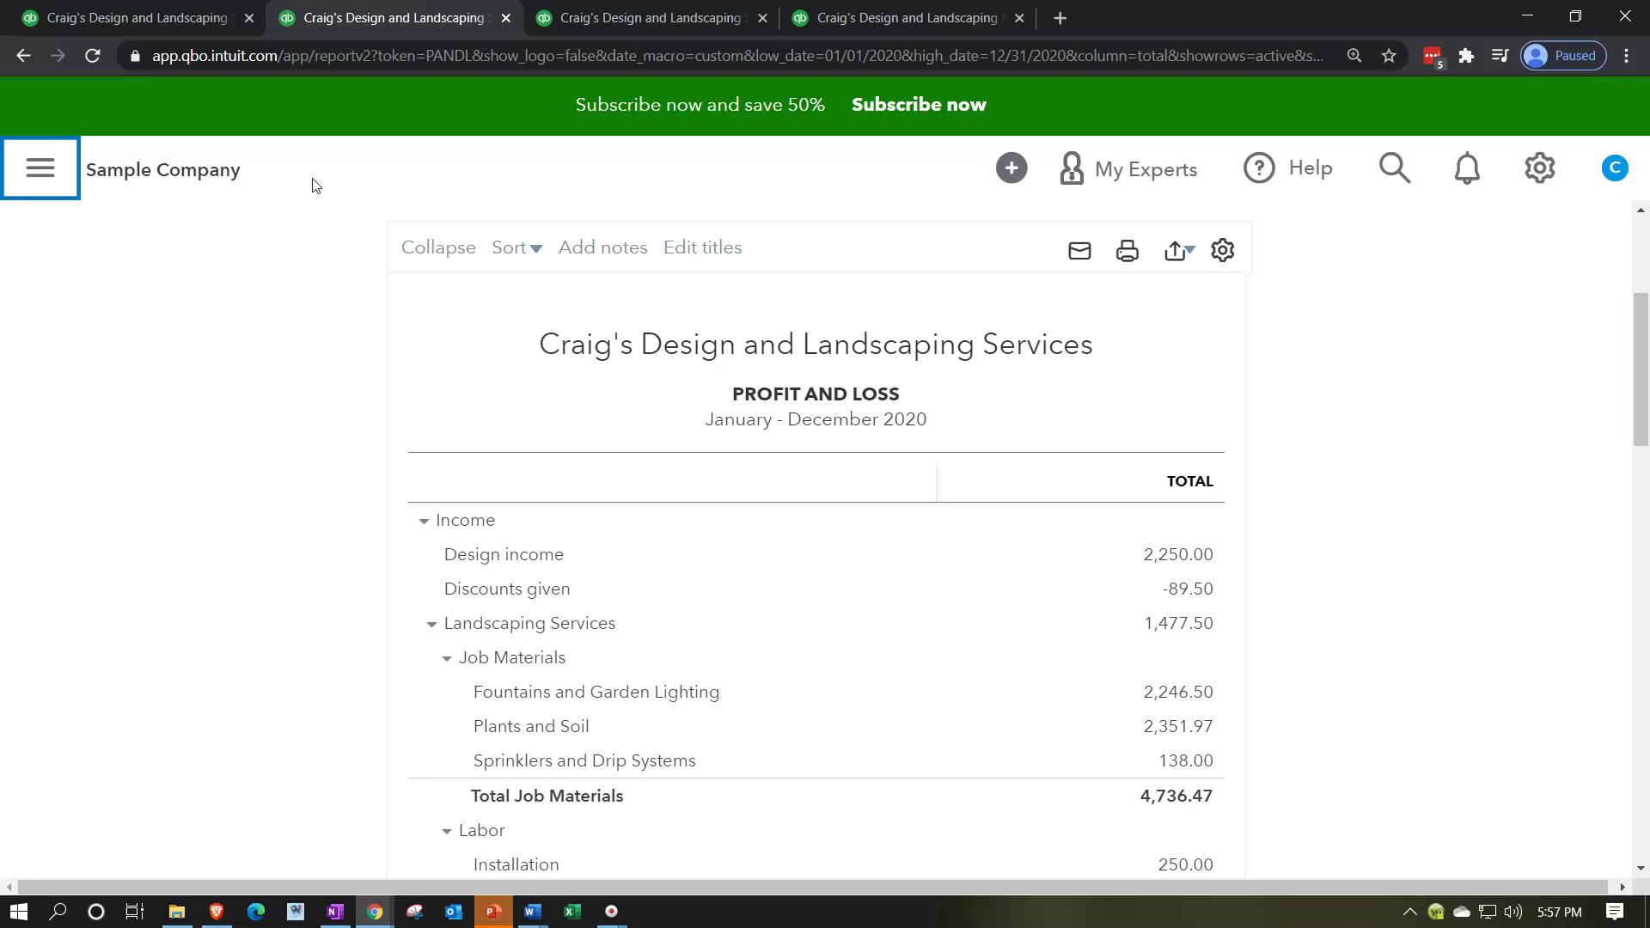
Step: Review the Trial Balance accounts from the asset accounts through the expense accounts
{"action": "left_click", "coordinate": [906, 15]}
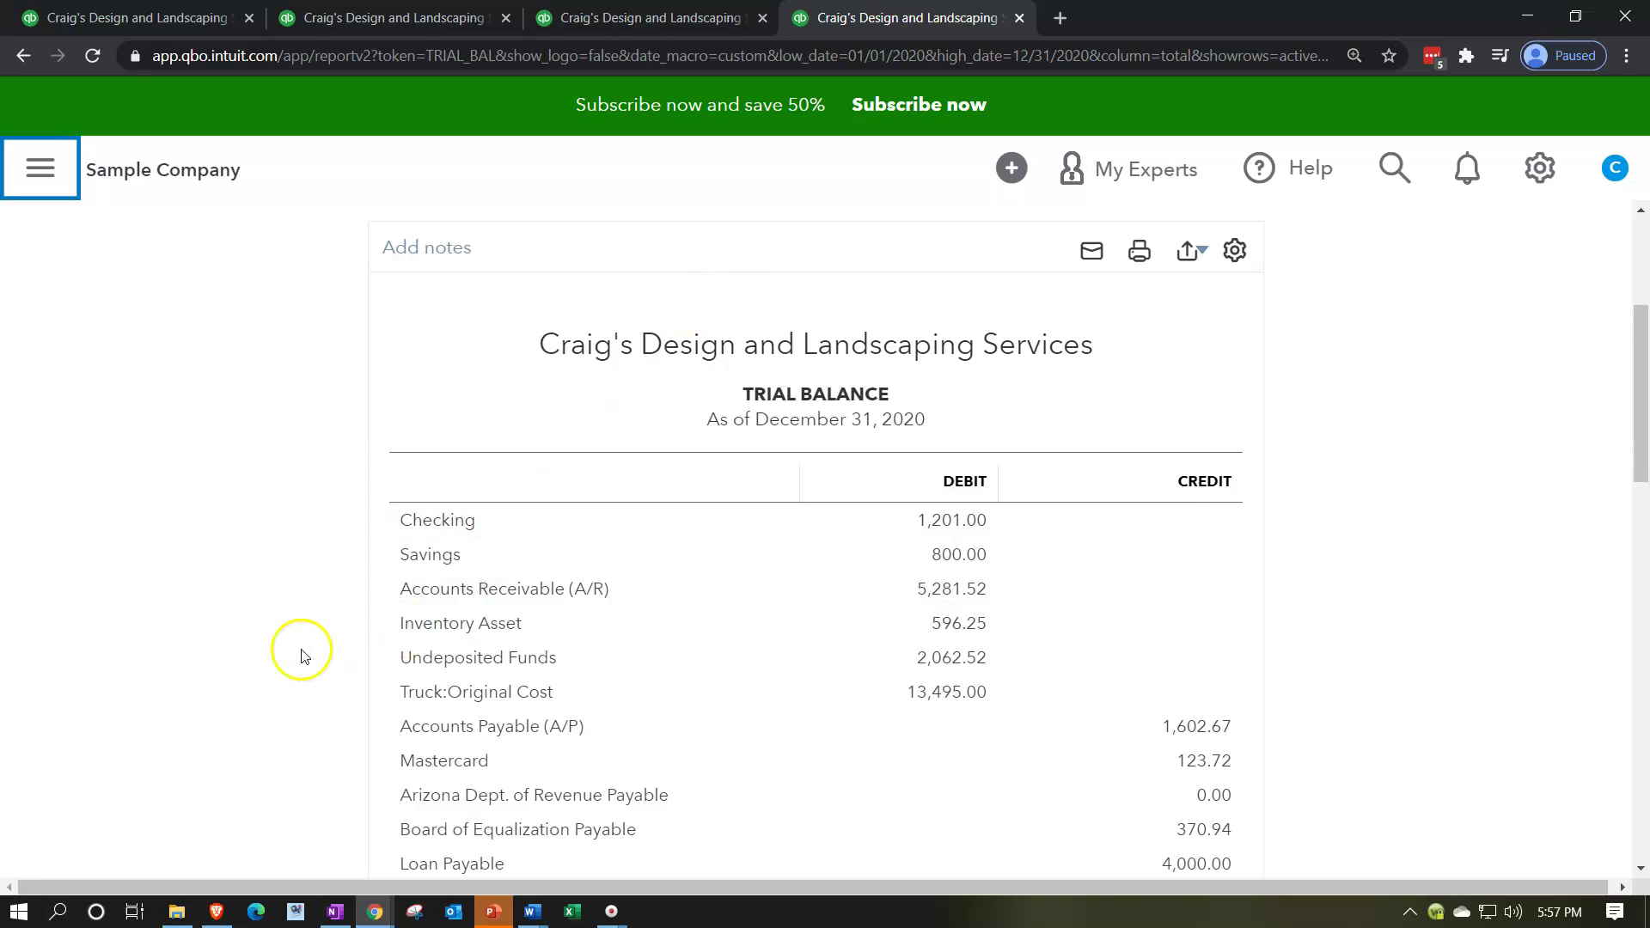
{"action": "scroll", "coordinate": [301, 656], "scroll_direction": "down", "scroll_amount": 7}
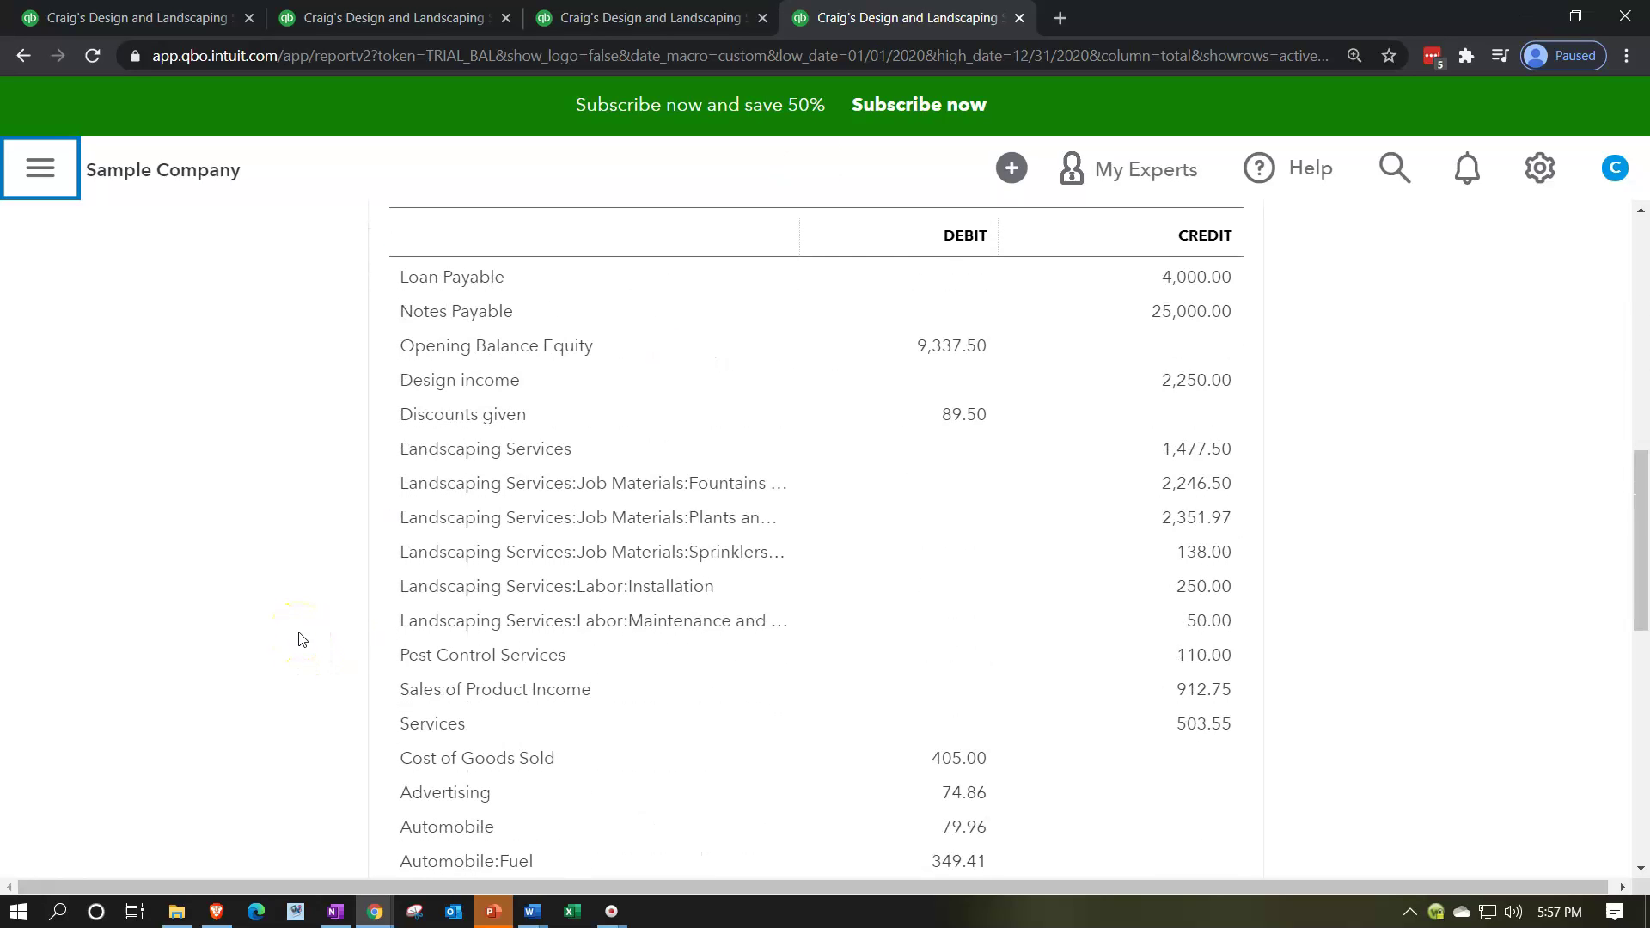
{"action": "scroll", "coordinate": [300, 640], "scroll_direction": "down", "scroll_amount": 2}
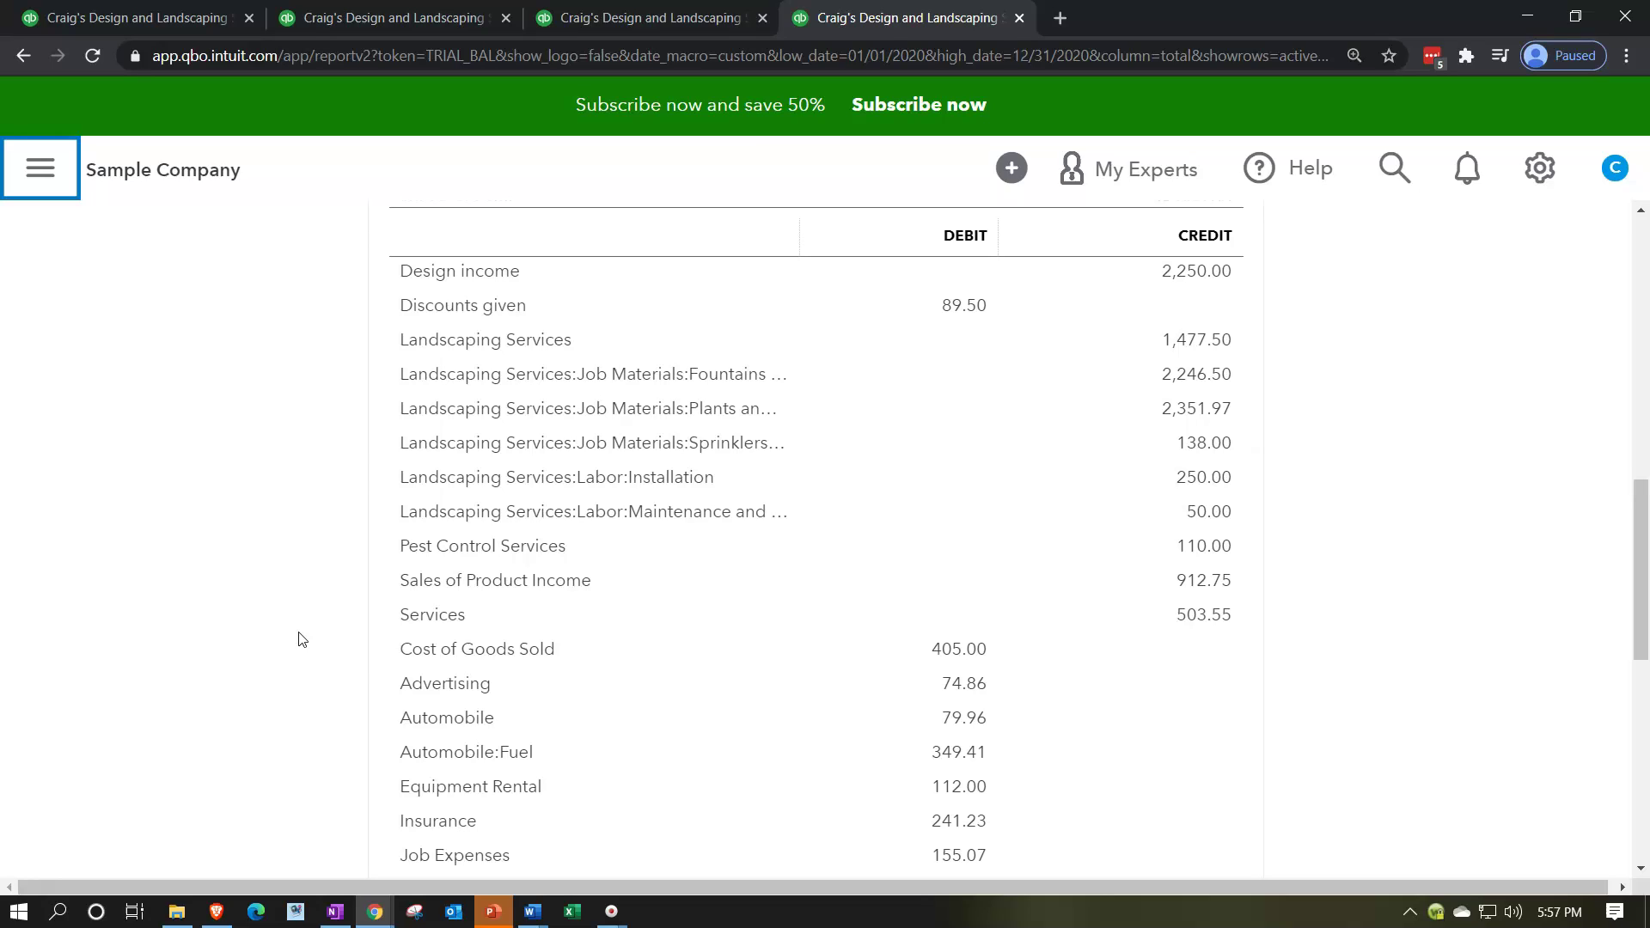
{"action": "scroll", "coordinate": [301, 638], "scroll_direction": "down", "scroll_amount": 5}
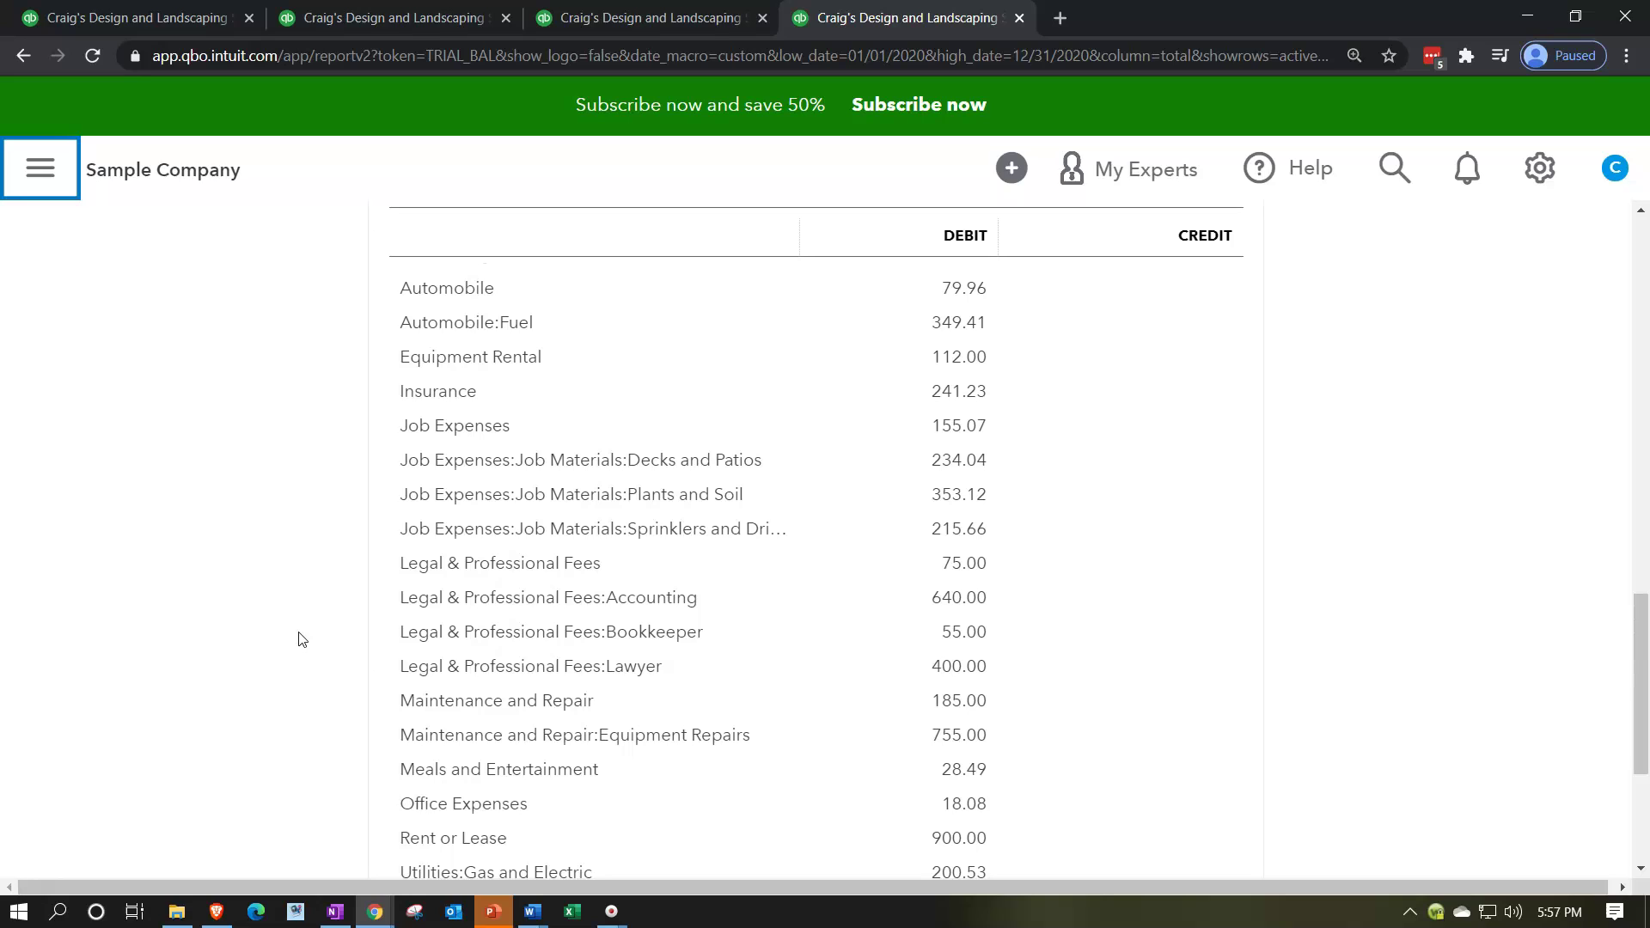
{"action": "scroll", "coordinate": [301, 639], "scroll_direction": "up", "scroll_amount": 15}
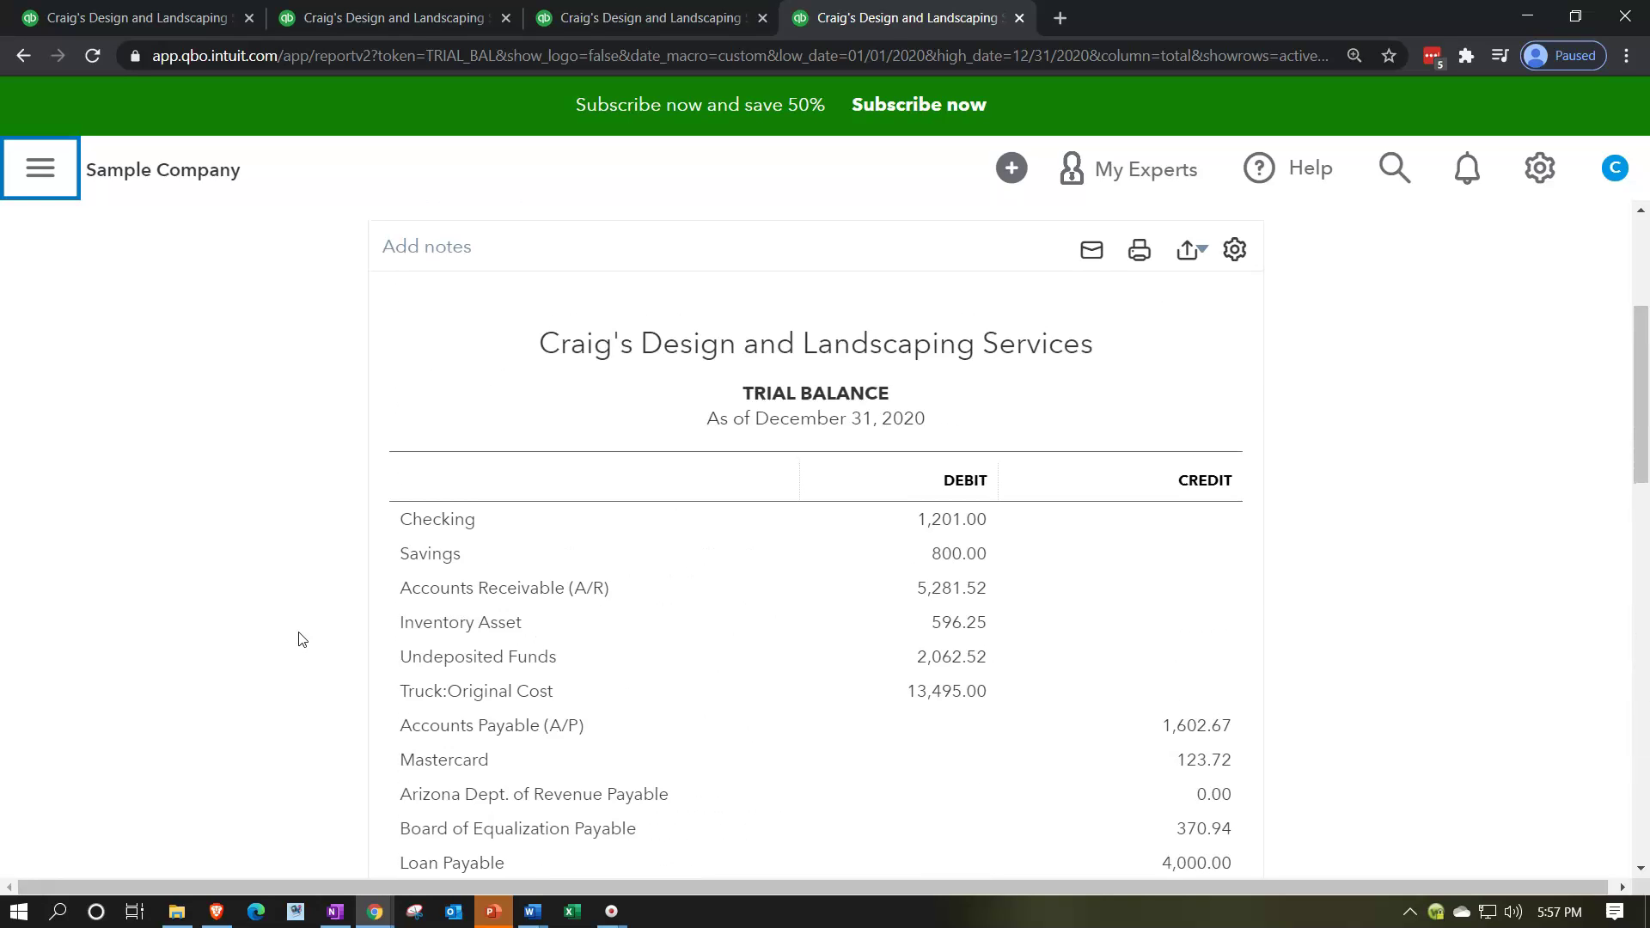
Step: Compare the period headings of the Profit and Loss and Balance Sheet reports
{"action": "left_click", "coordinate": [376, 19]}
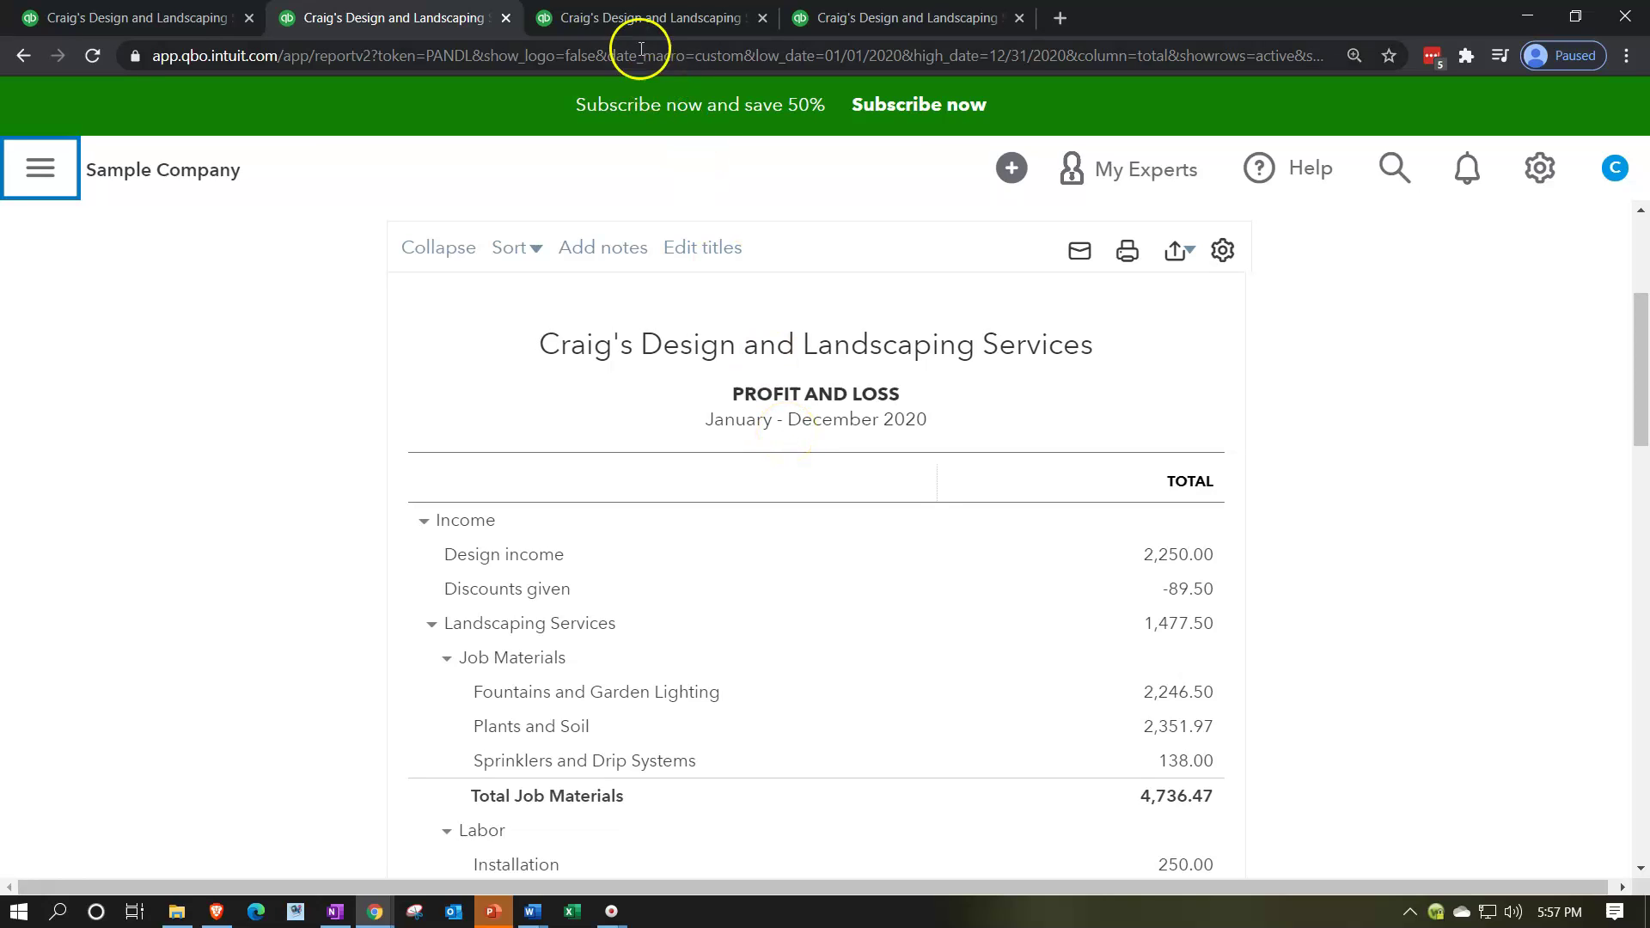
{"action": "left_click", "coordinate": [625, 18]}
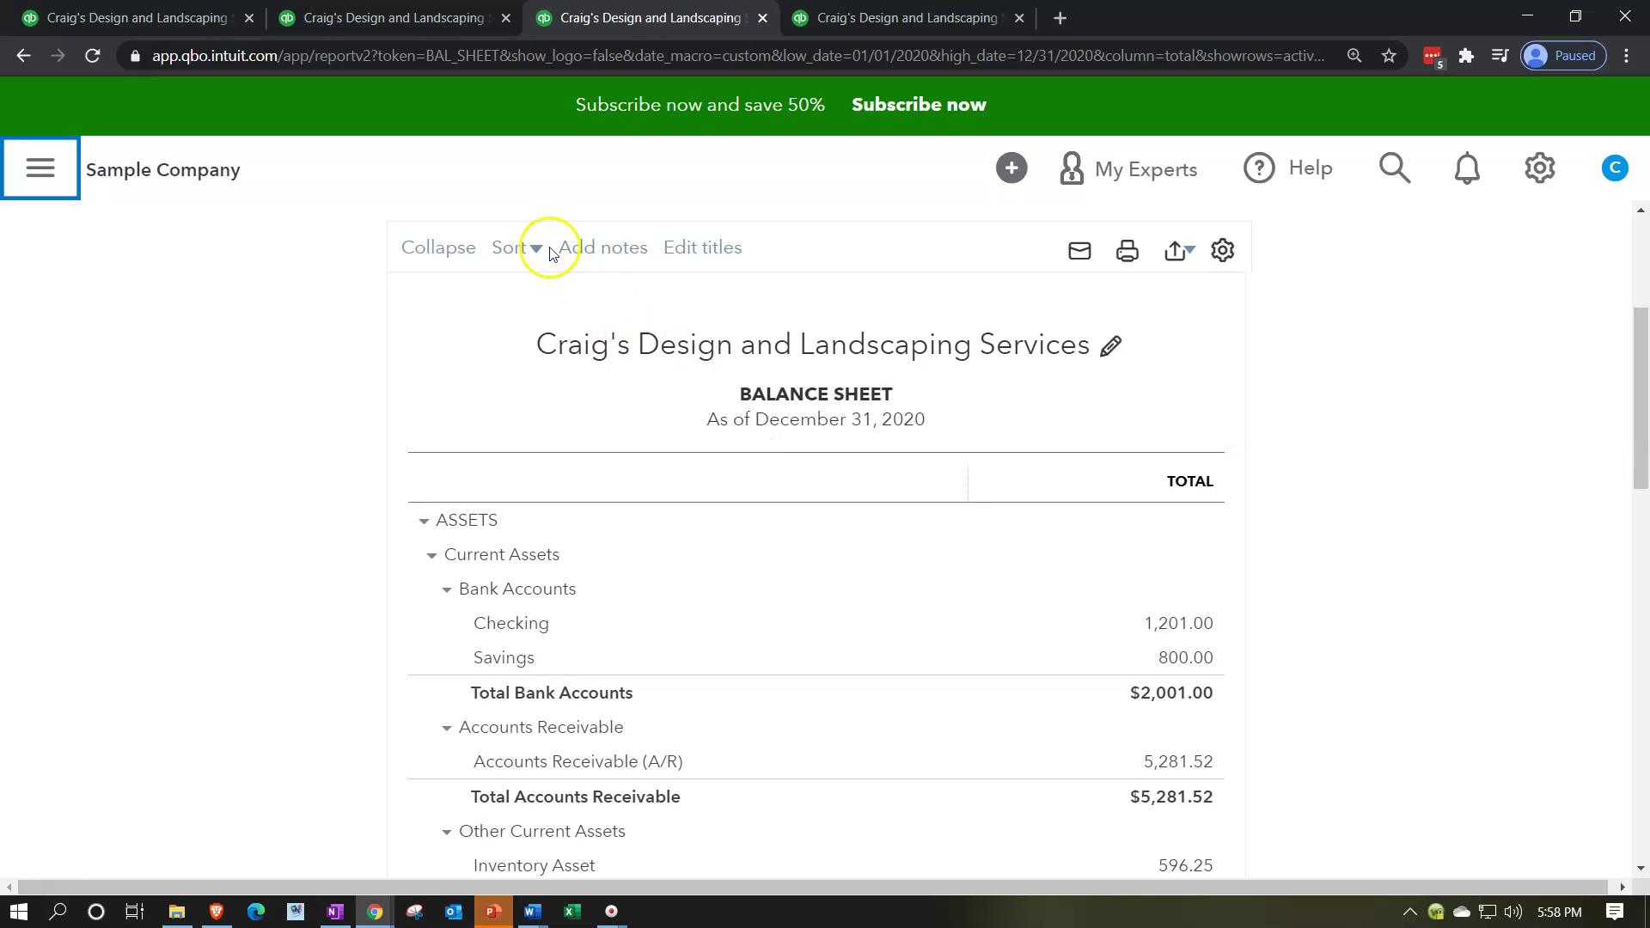
{"action": "left_click", "coordinate": [420, 23]}
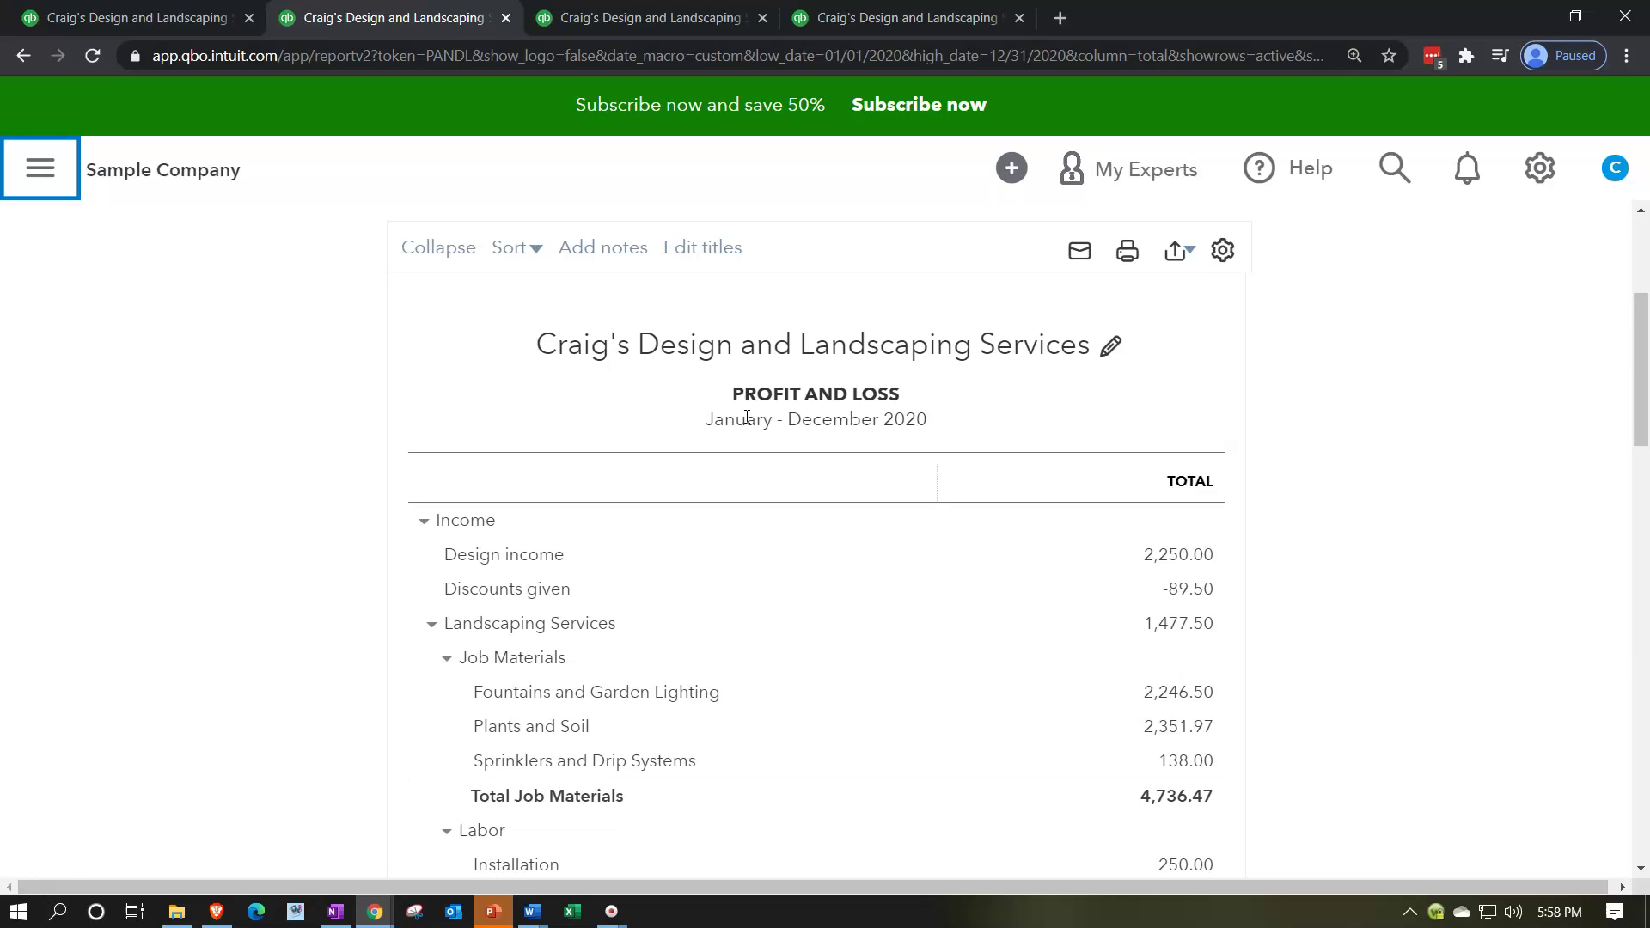
Step: Check the report period and date range settings of the Profit and Loss
{"action": "left_click", "coordinate": [745, 428]}
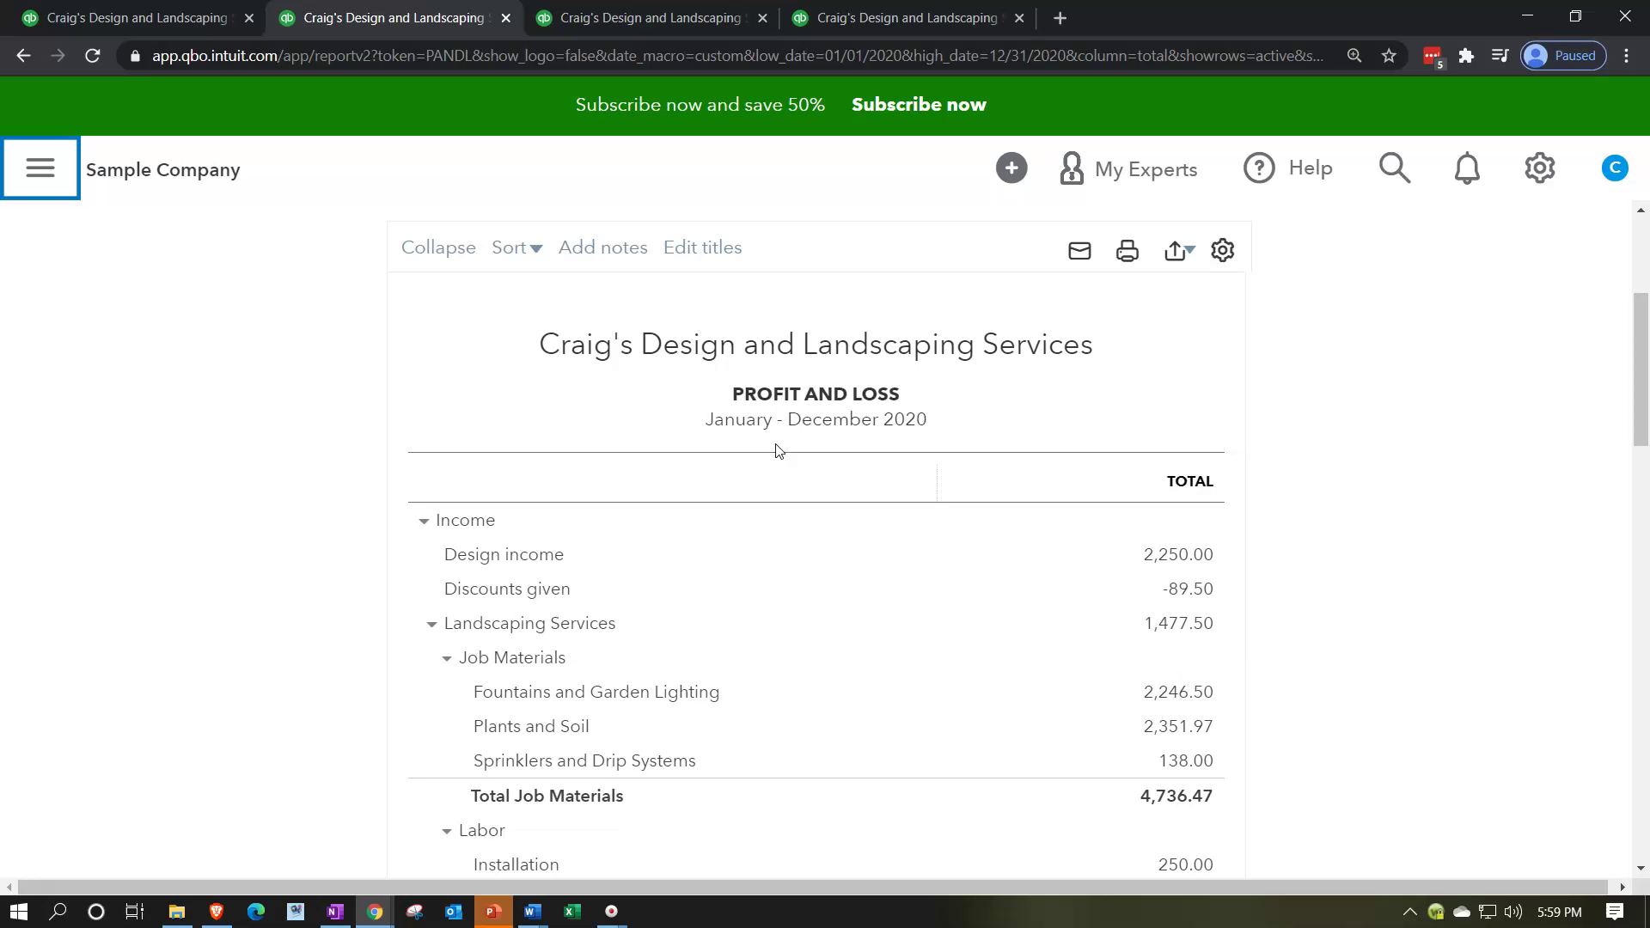
{"action": "scroll", "coordinate": [693, 498], "scroll_direction": "up", "scroll_amount": 3}
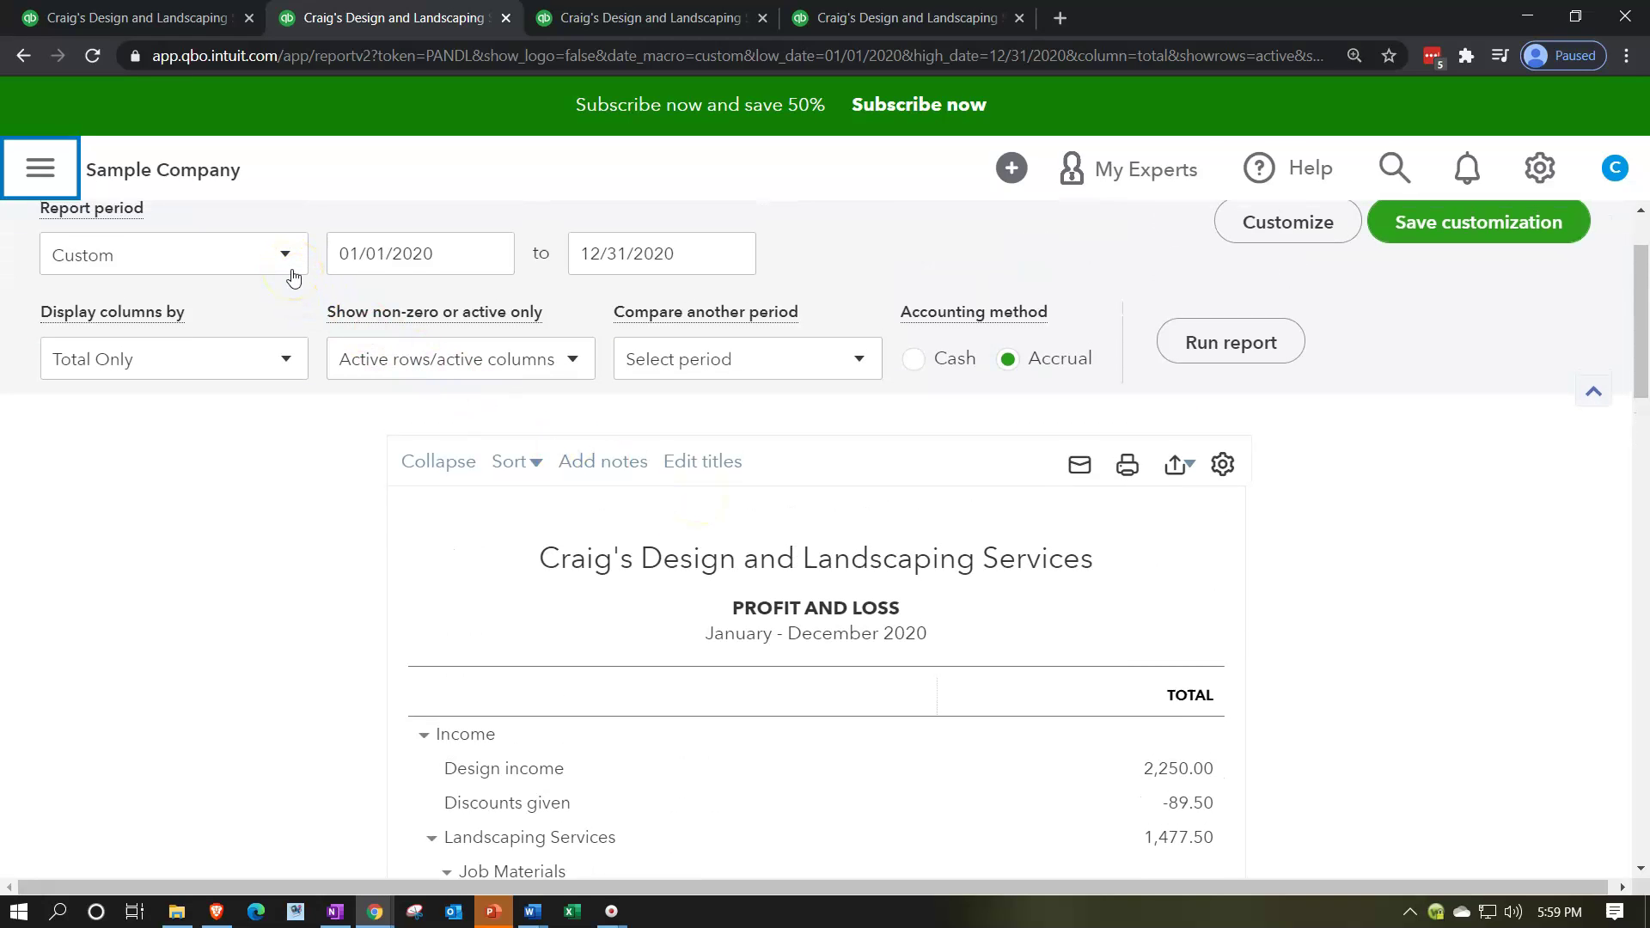
{"action": "left_click", "coordinate": [287, 720]}
{"action": "scroll", "coordinate": [287, 720], "scroll_direction": "down", "scroll_amount": 2}
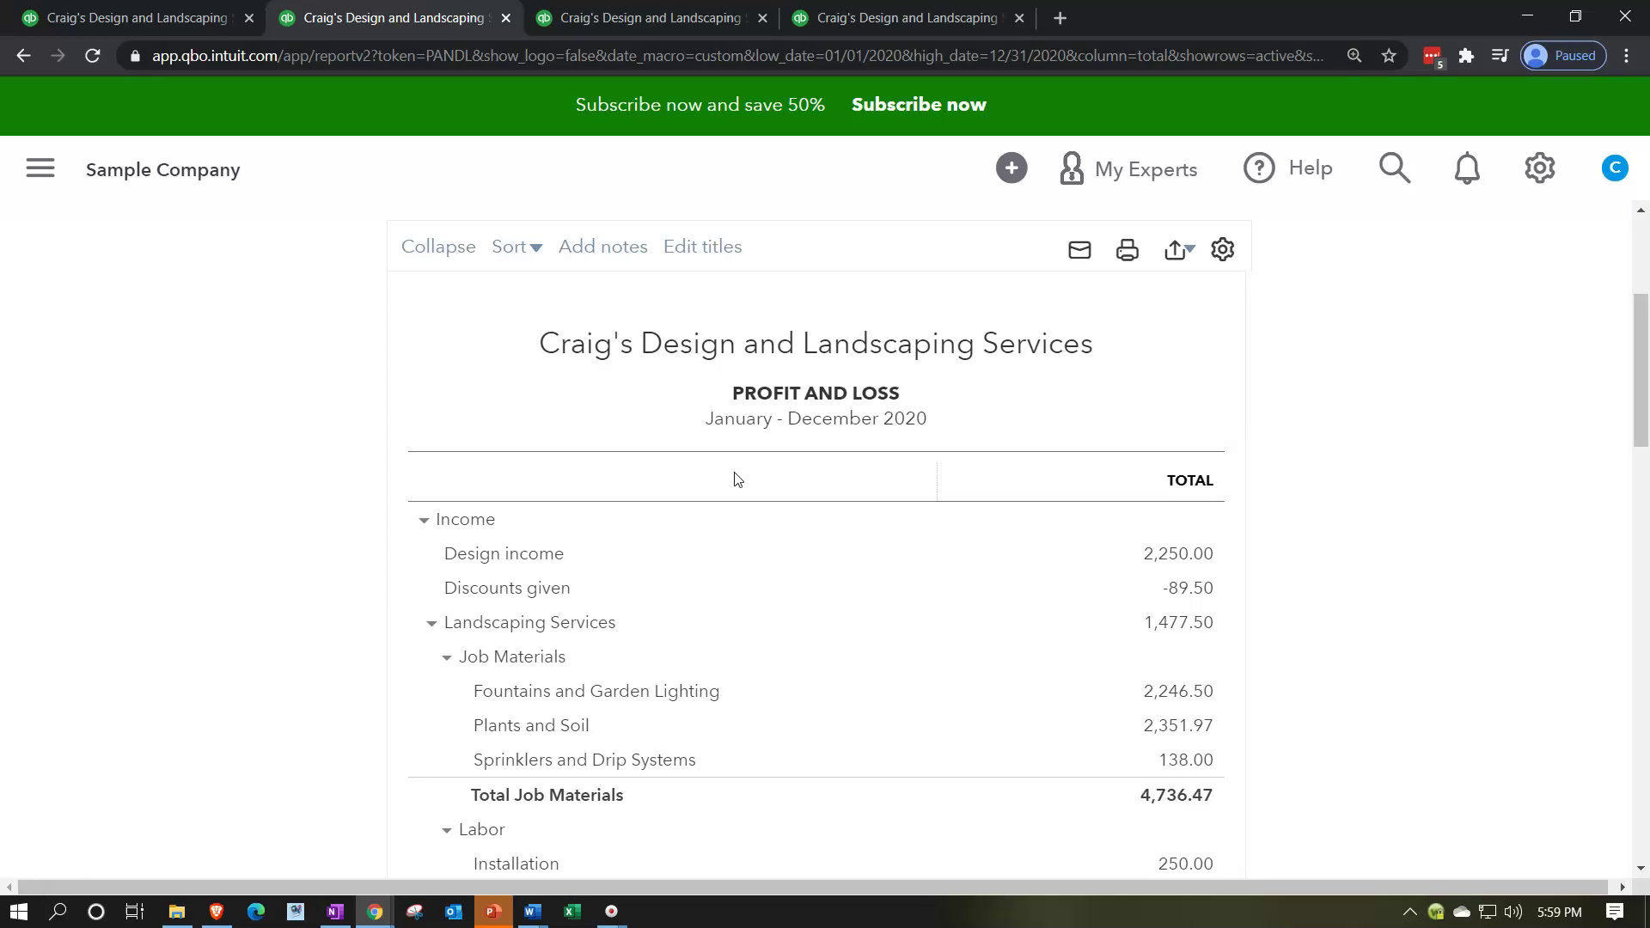
Step: Collapse the Labor and Job Materials groups and the whole Landscaping Services group in the Profit and Loss
{"action": "scroll", "coordinate": [737, 479], "scroll_direction": "down", "scroll_amount": 3}
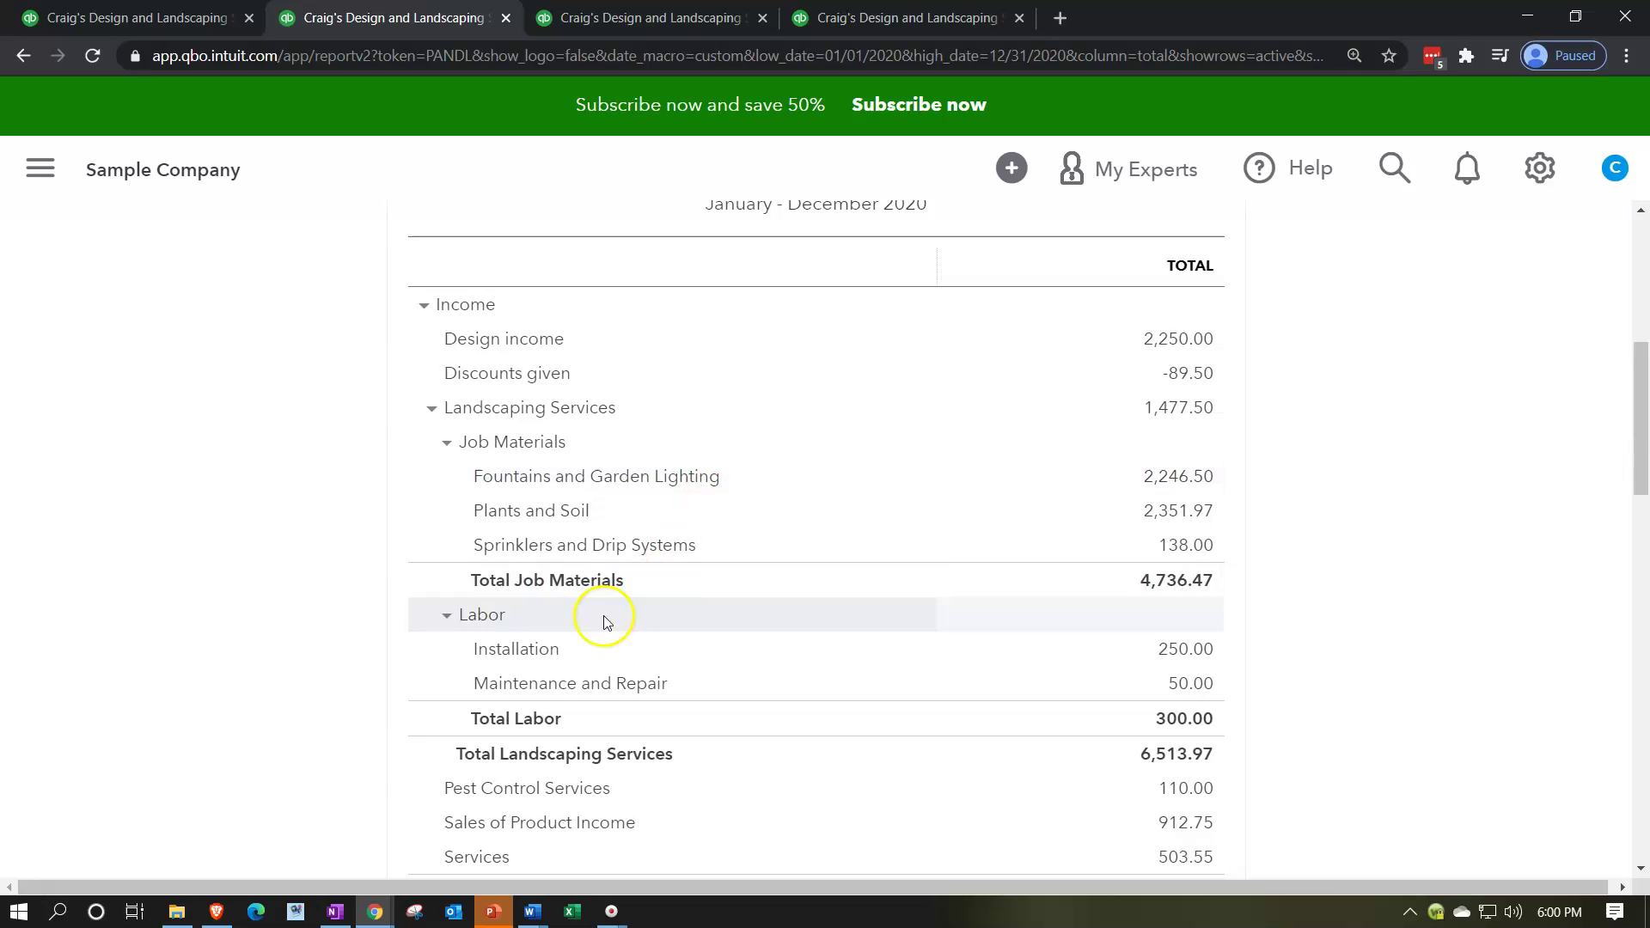
{"action": "left_click", "coordinate": [449, 617]}
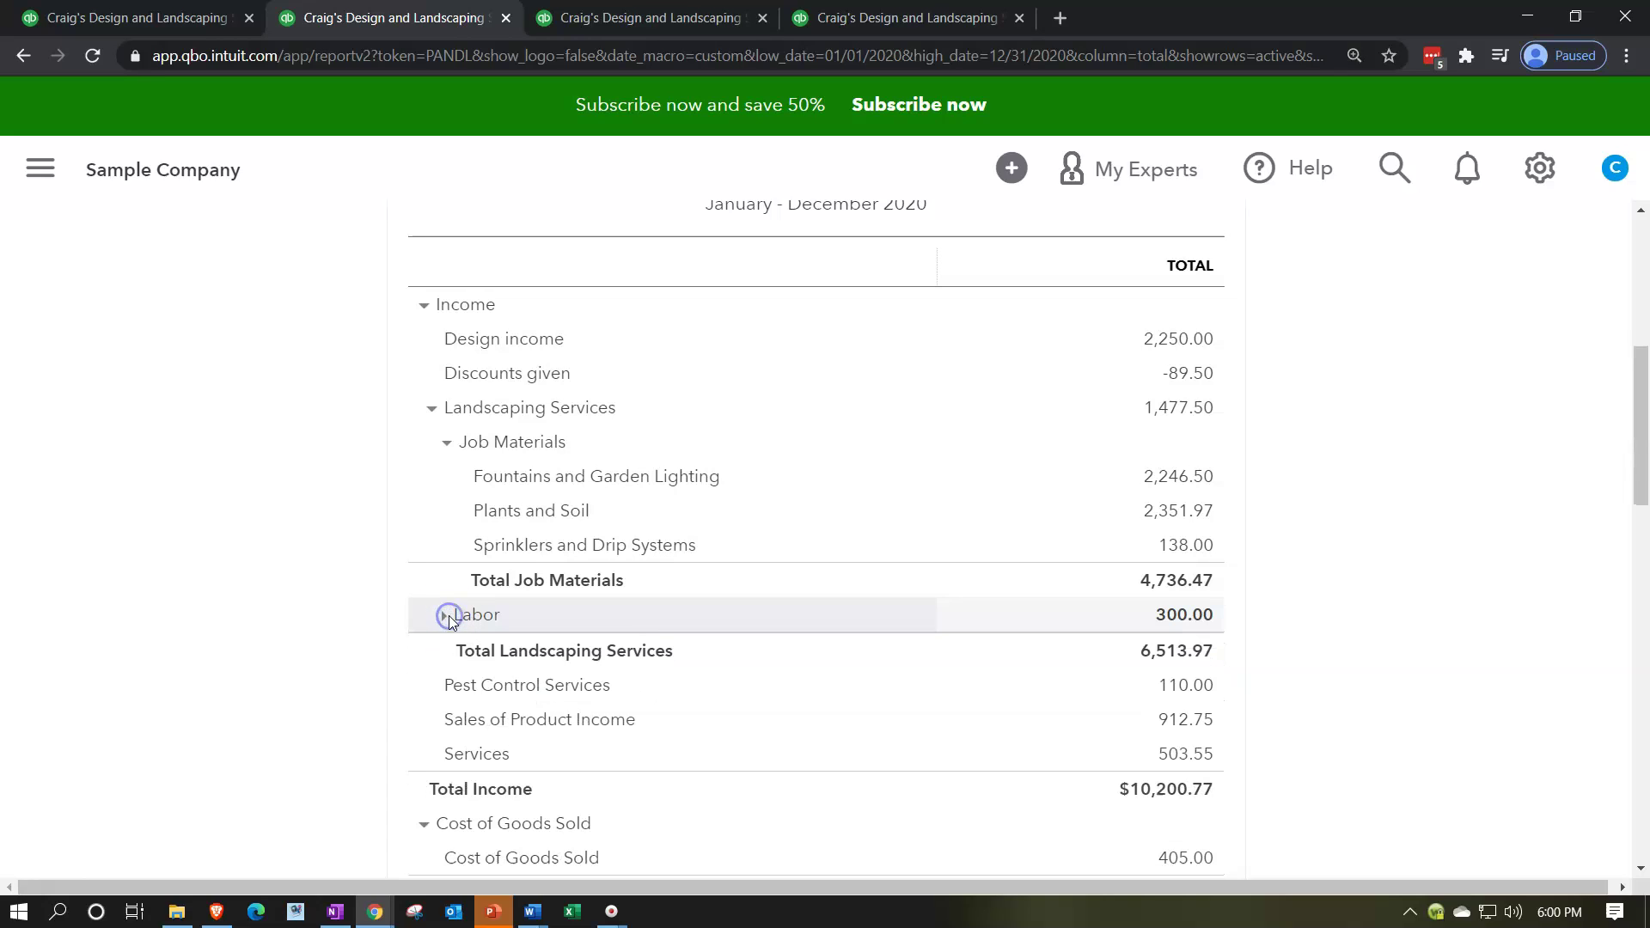
{"action": "left_click", "coordinate": [447, 444]}
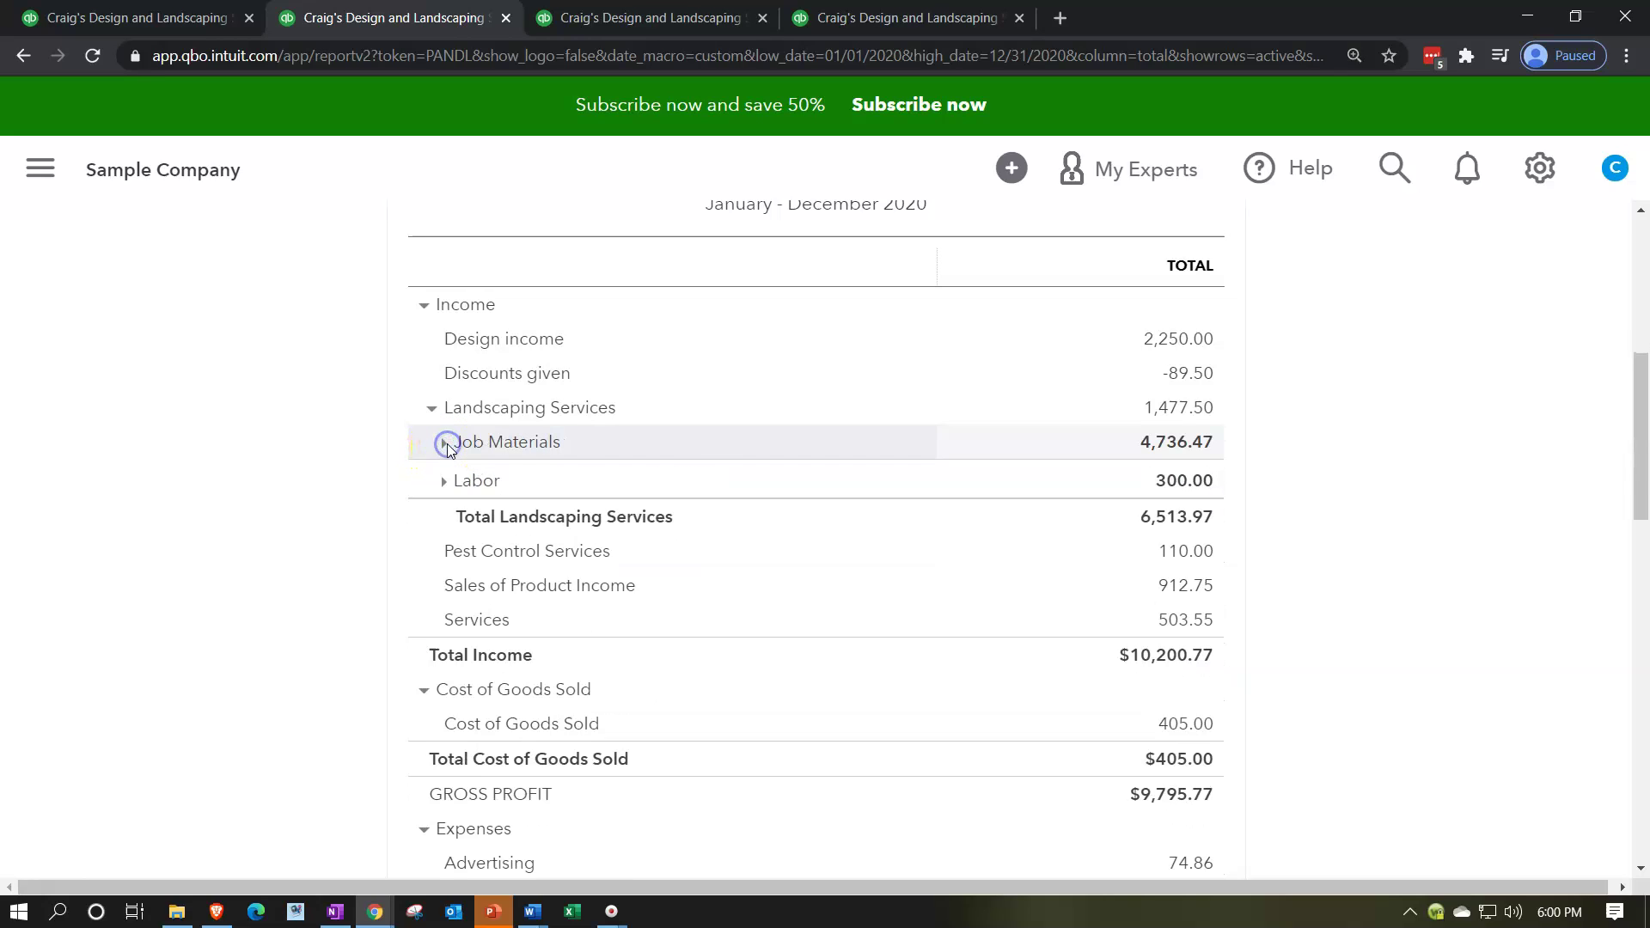
{"action": "left_click", "coordinate": [432, 409]}
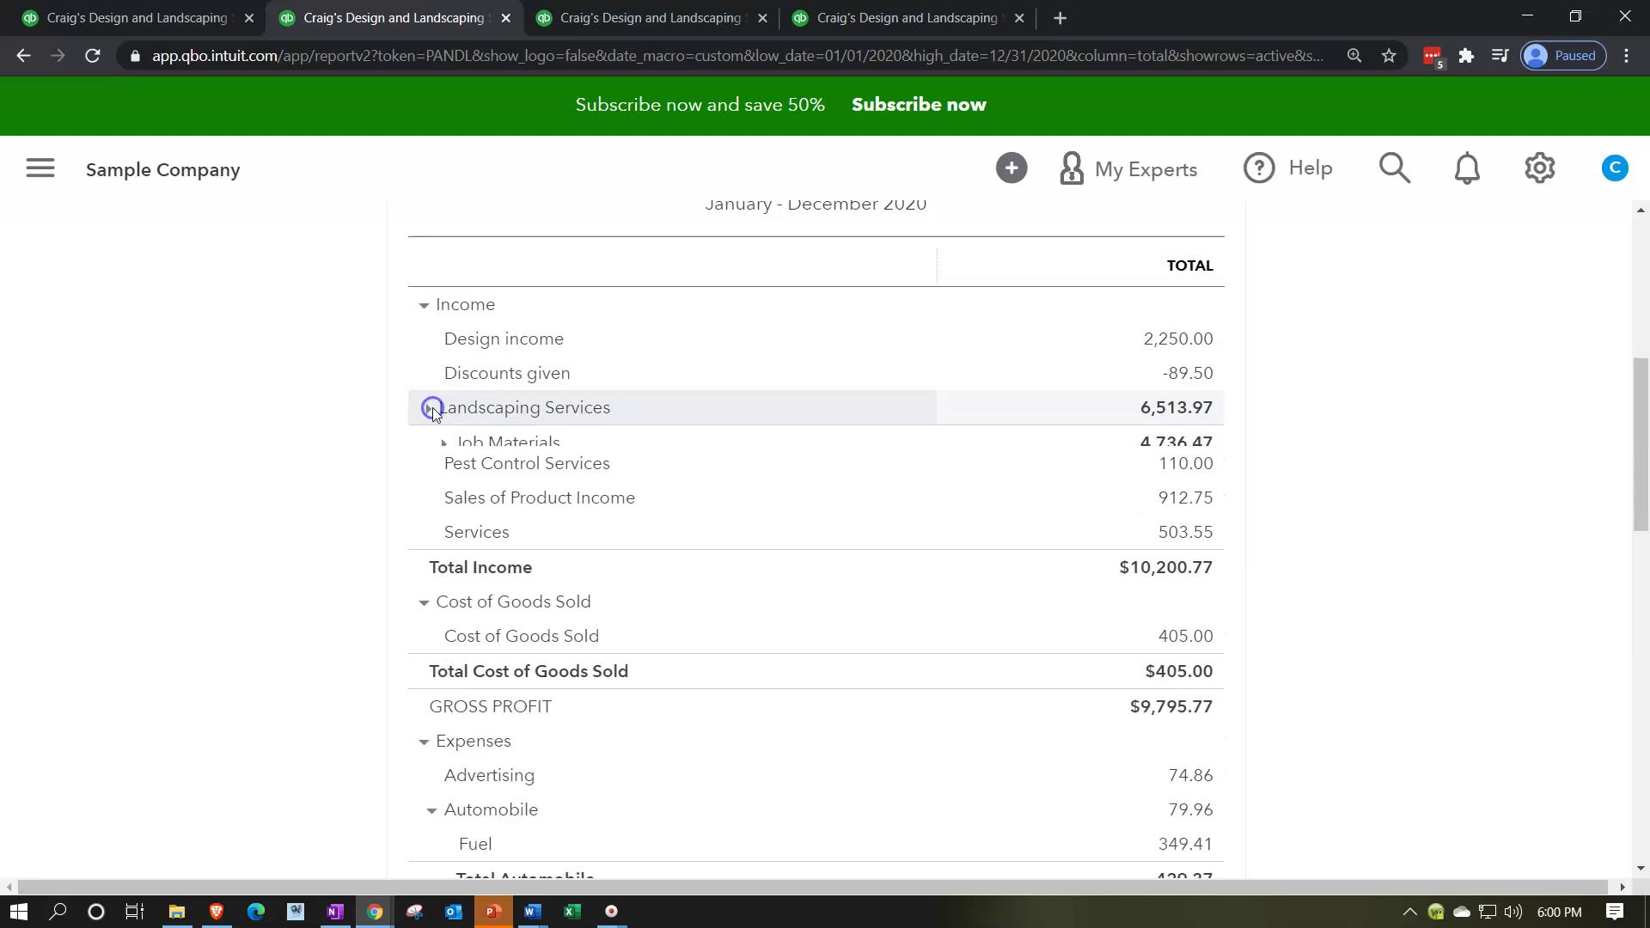
Step: Collapse the Cost of Goods Sold, Expenses and Other Expenses sections of the Profit and Loss
{"action": "left_click", "coordinate": [423, 582]}
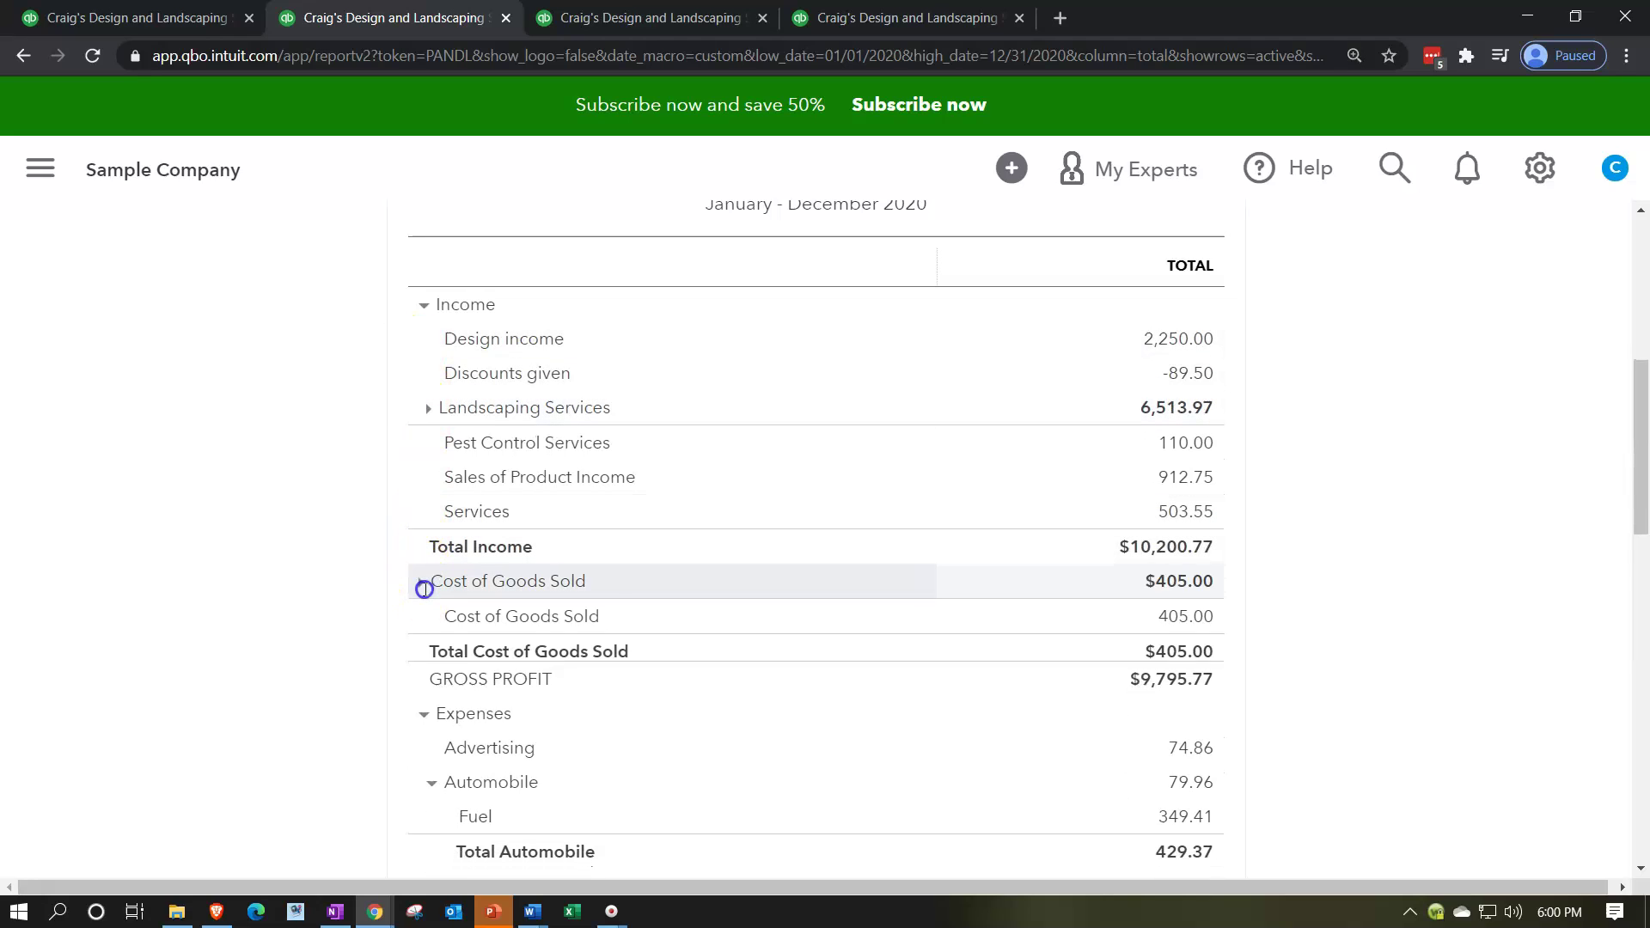
{"action": "scroll", "coordinate": [387, 601], "scroll_direction": "down", "scroll_amount": 2}
{"action": "left_click", "coordinate": [429, 500]}
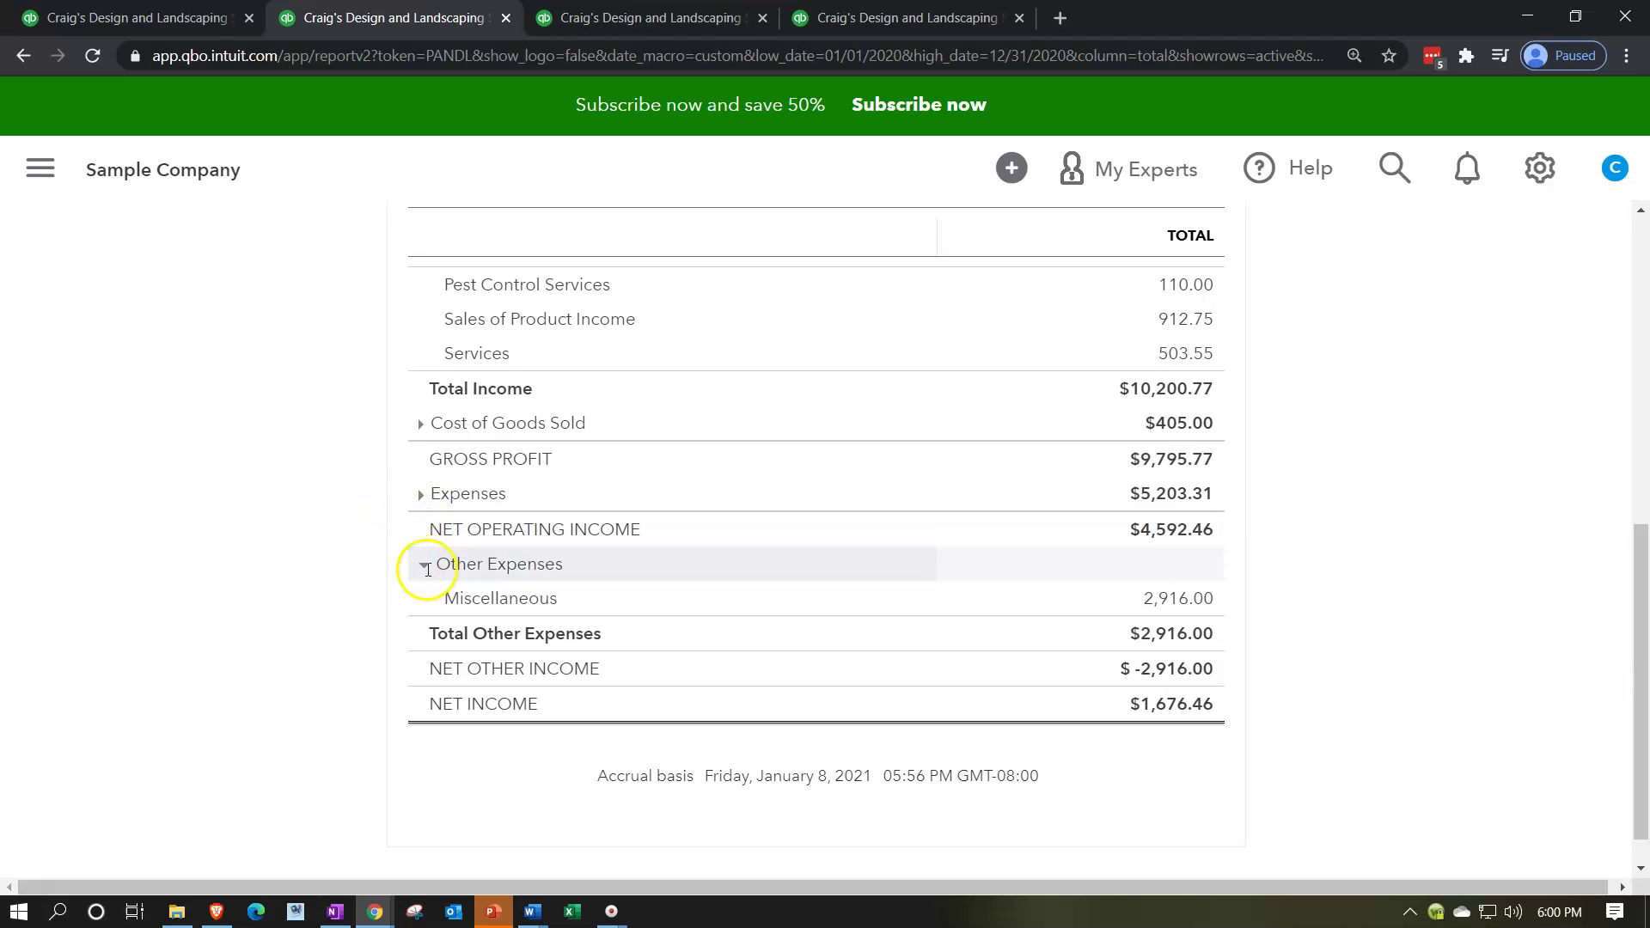
{"action": "left_click", "coordinate": [425, 565]}
Step: Collapse the Income section to its total and briefly check the account under Cost of Goods Sold
{"action": "scroll", "coordinate": [344, 589], "scroll_direction": "up", "scroll_amount": 2}
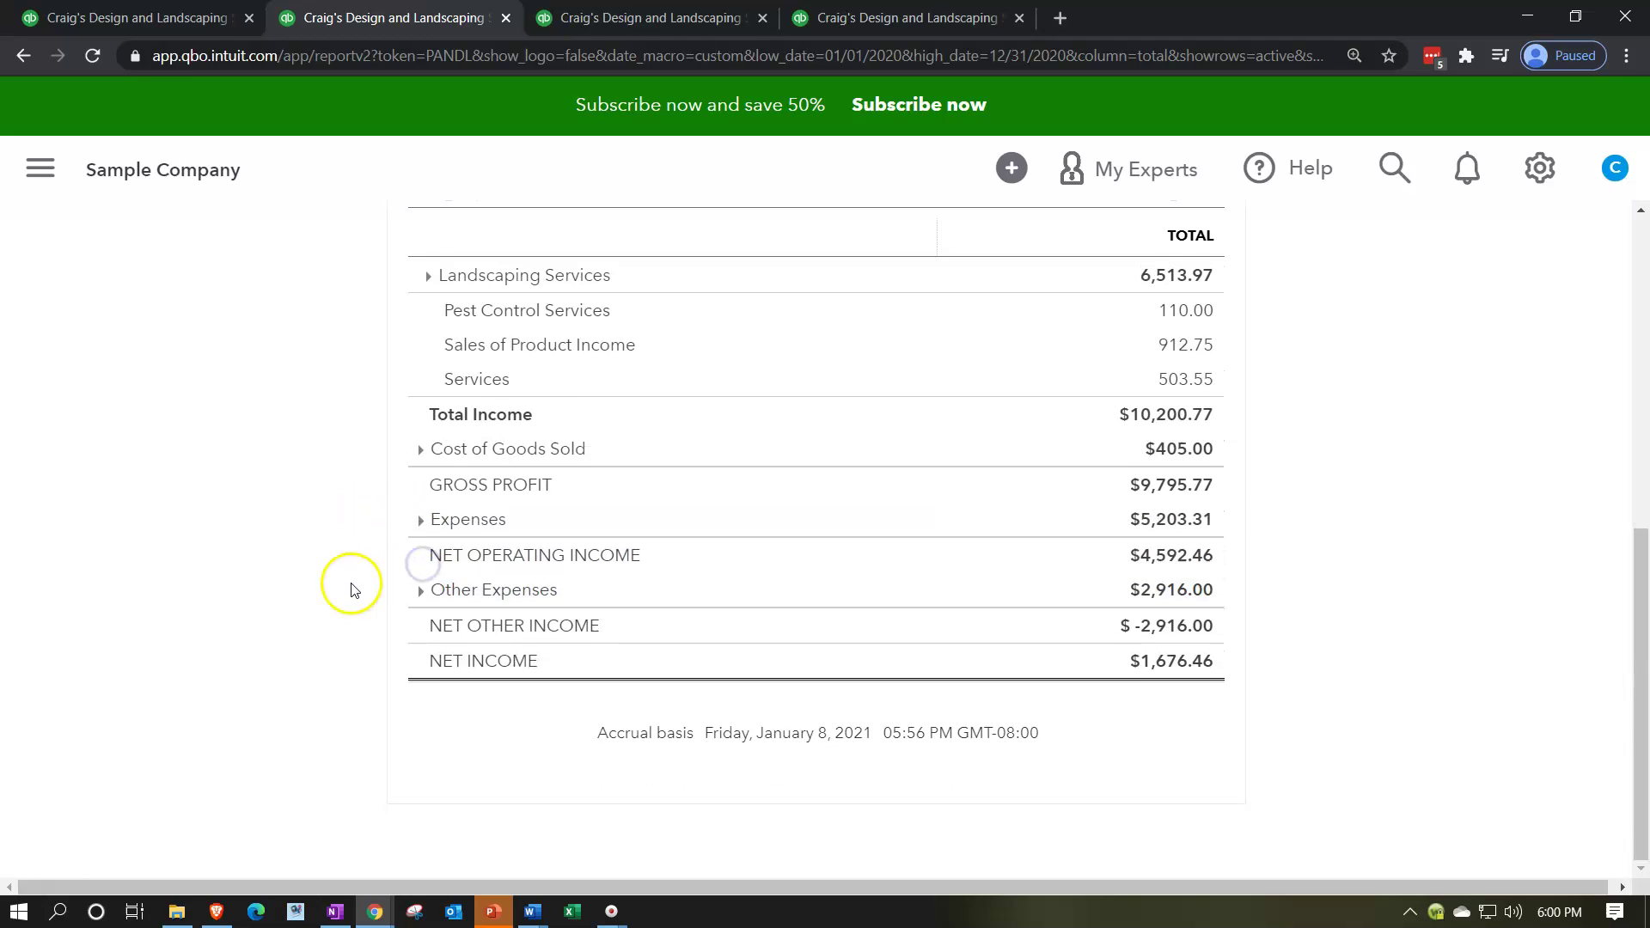
{"action": "left_click", "coordinate": [429, 434]}
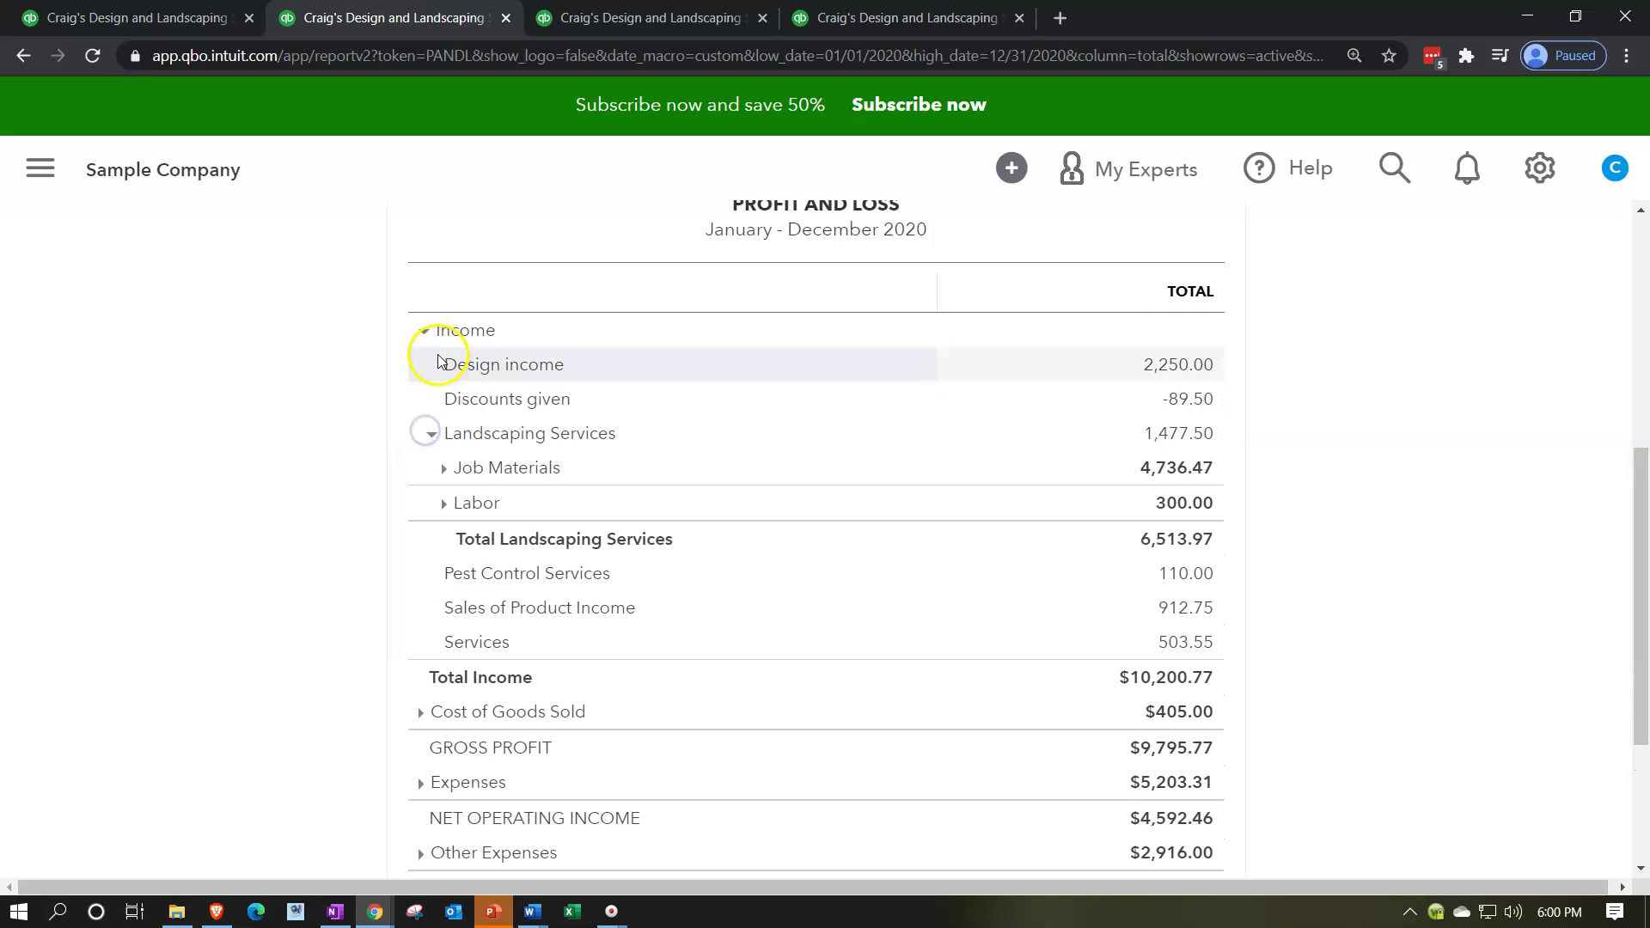
{"action": "left_click", "coordinate": [432, 436]}
{"action": "left_click", "coordinate": [423, 330]}
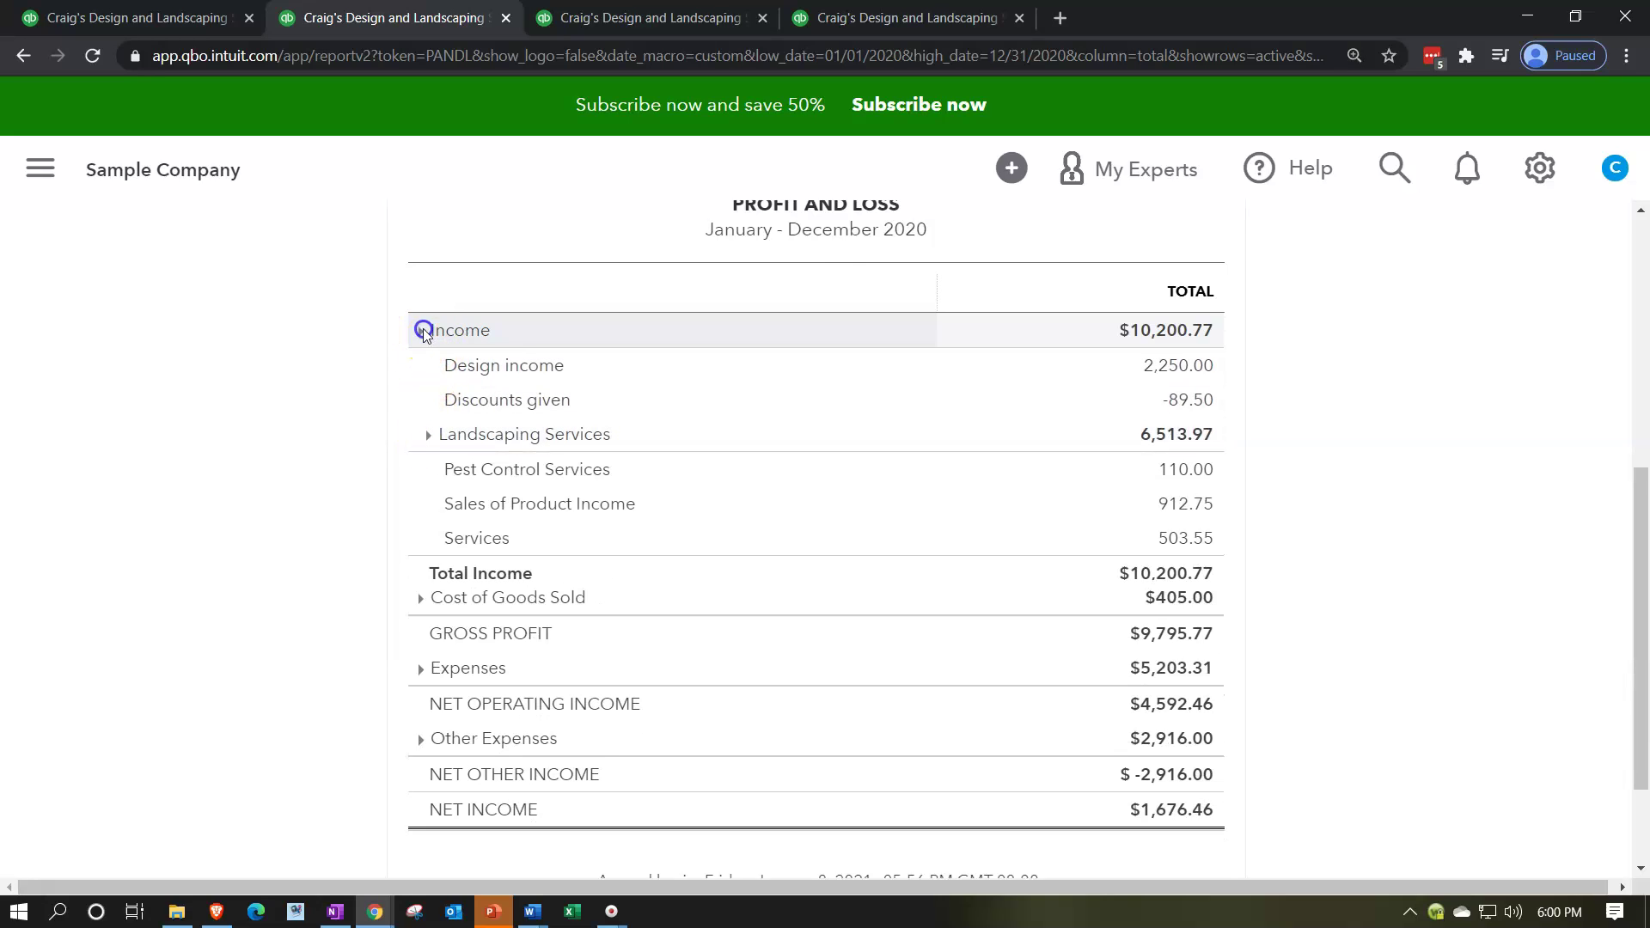
{"action": "left_click", "coordinate": [421, 445]}
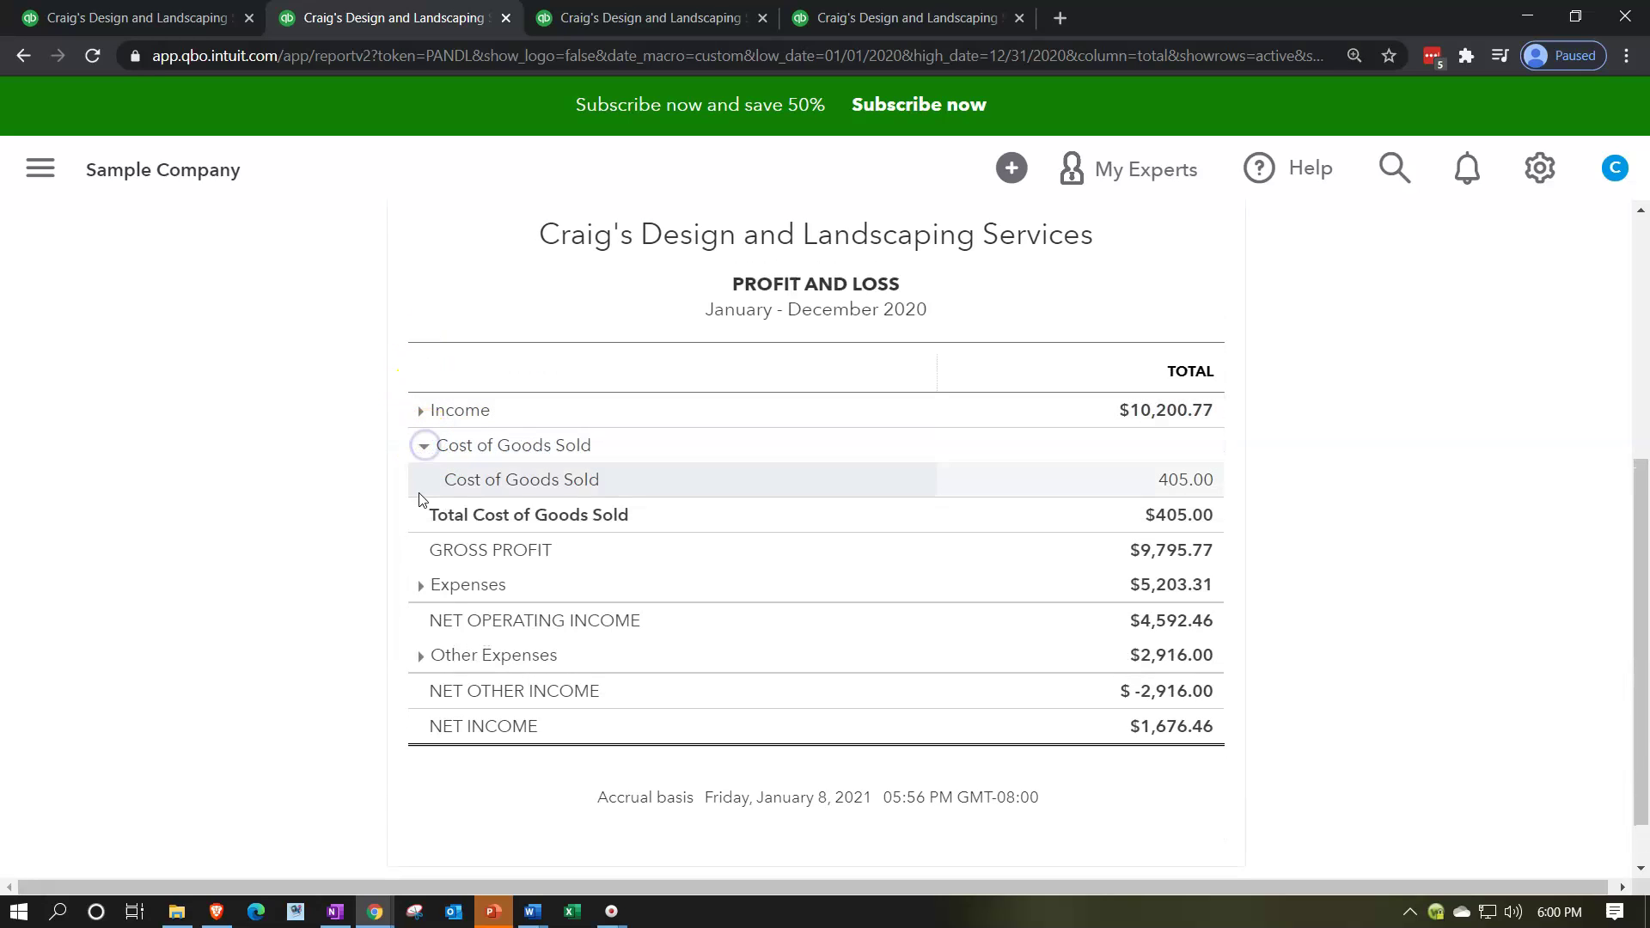
{"action": "left_click", "coordinate": [421, 446]}
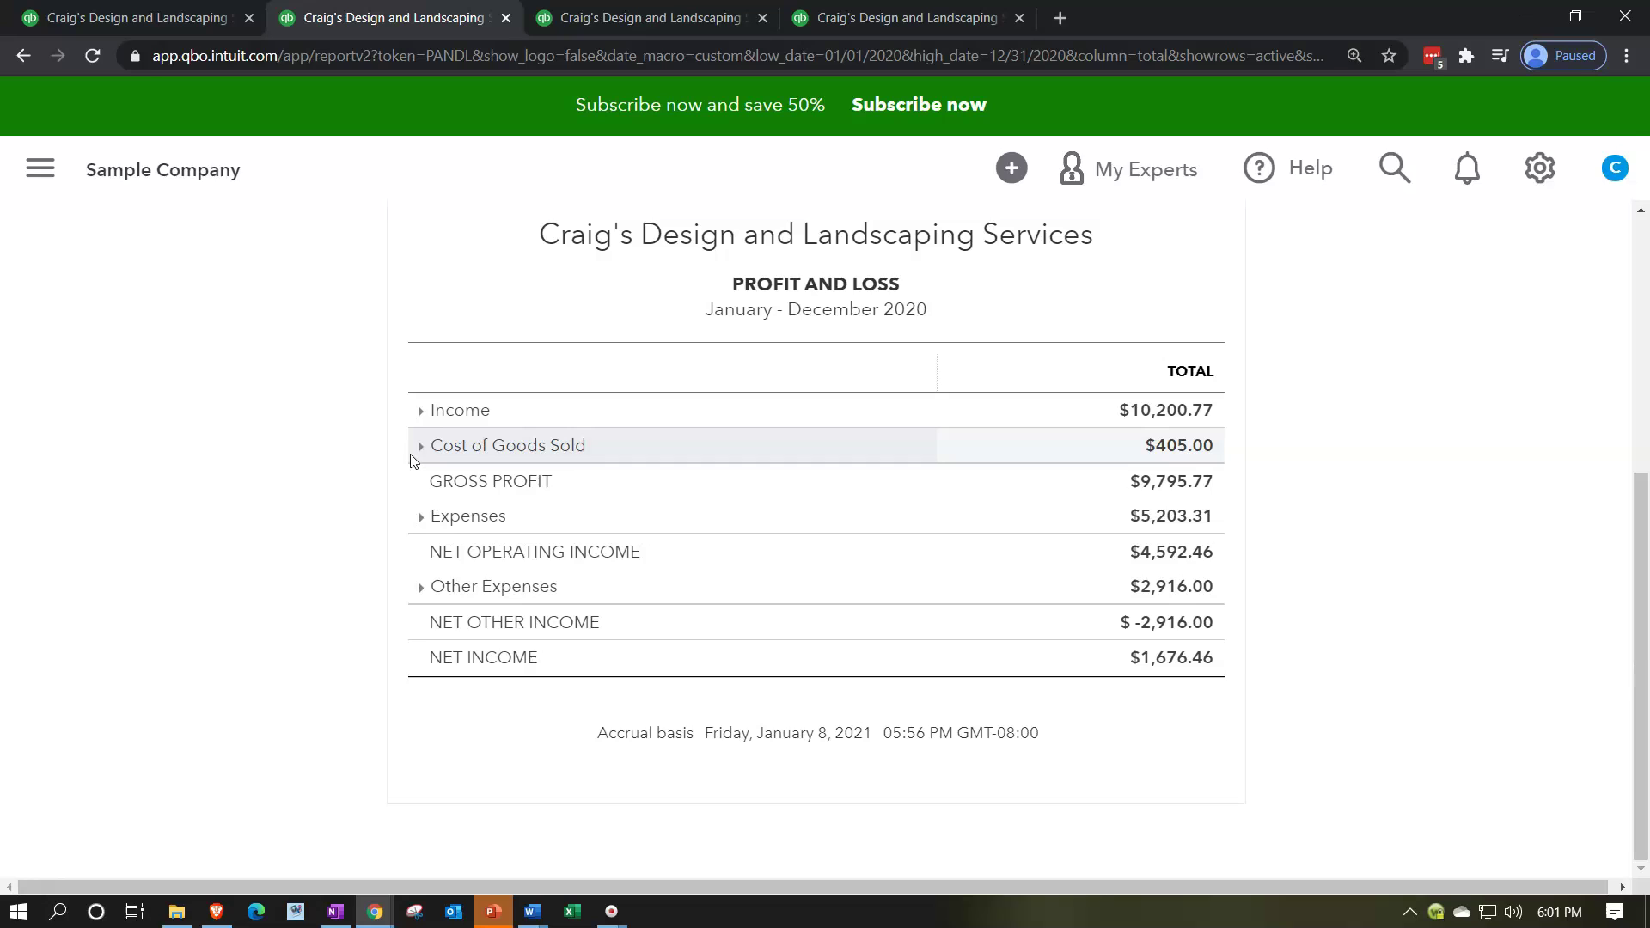
{"action": "left_click", "coordinate": [412, 411]}
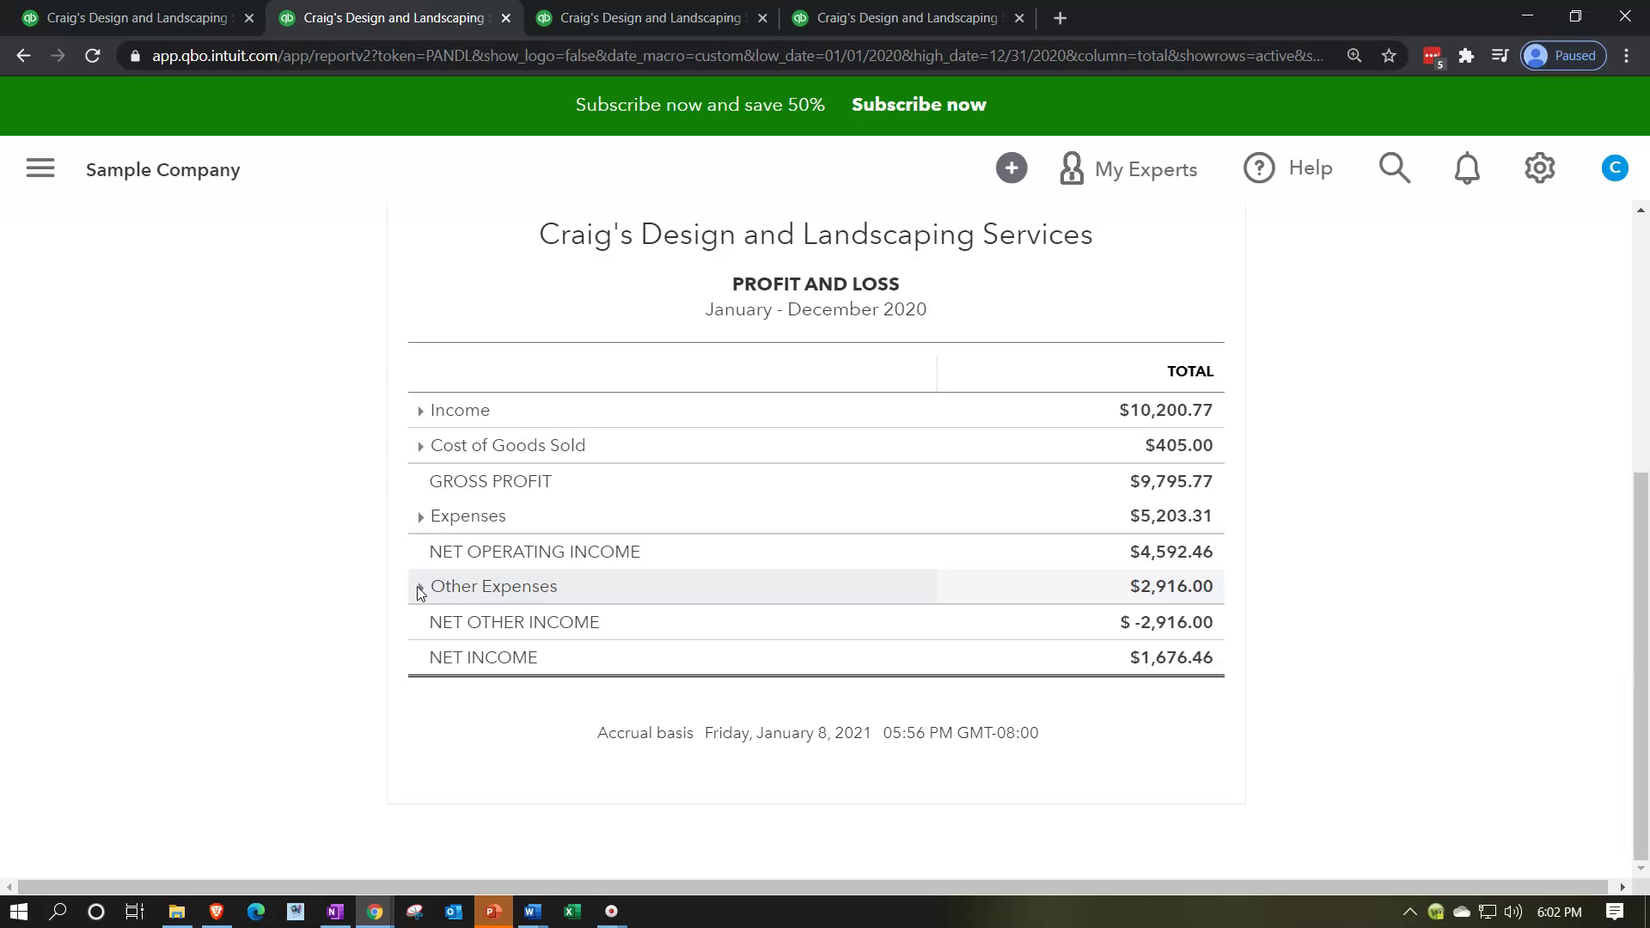
{"action": "left_click", "coordinate": [437, 649]}
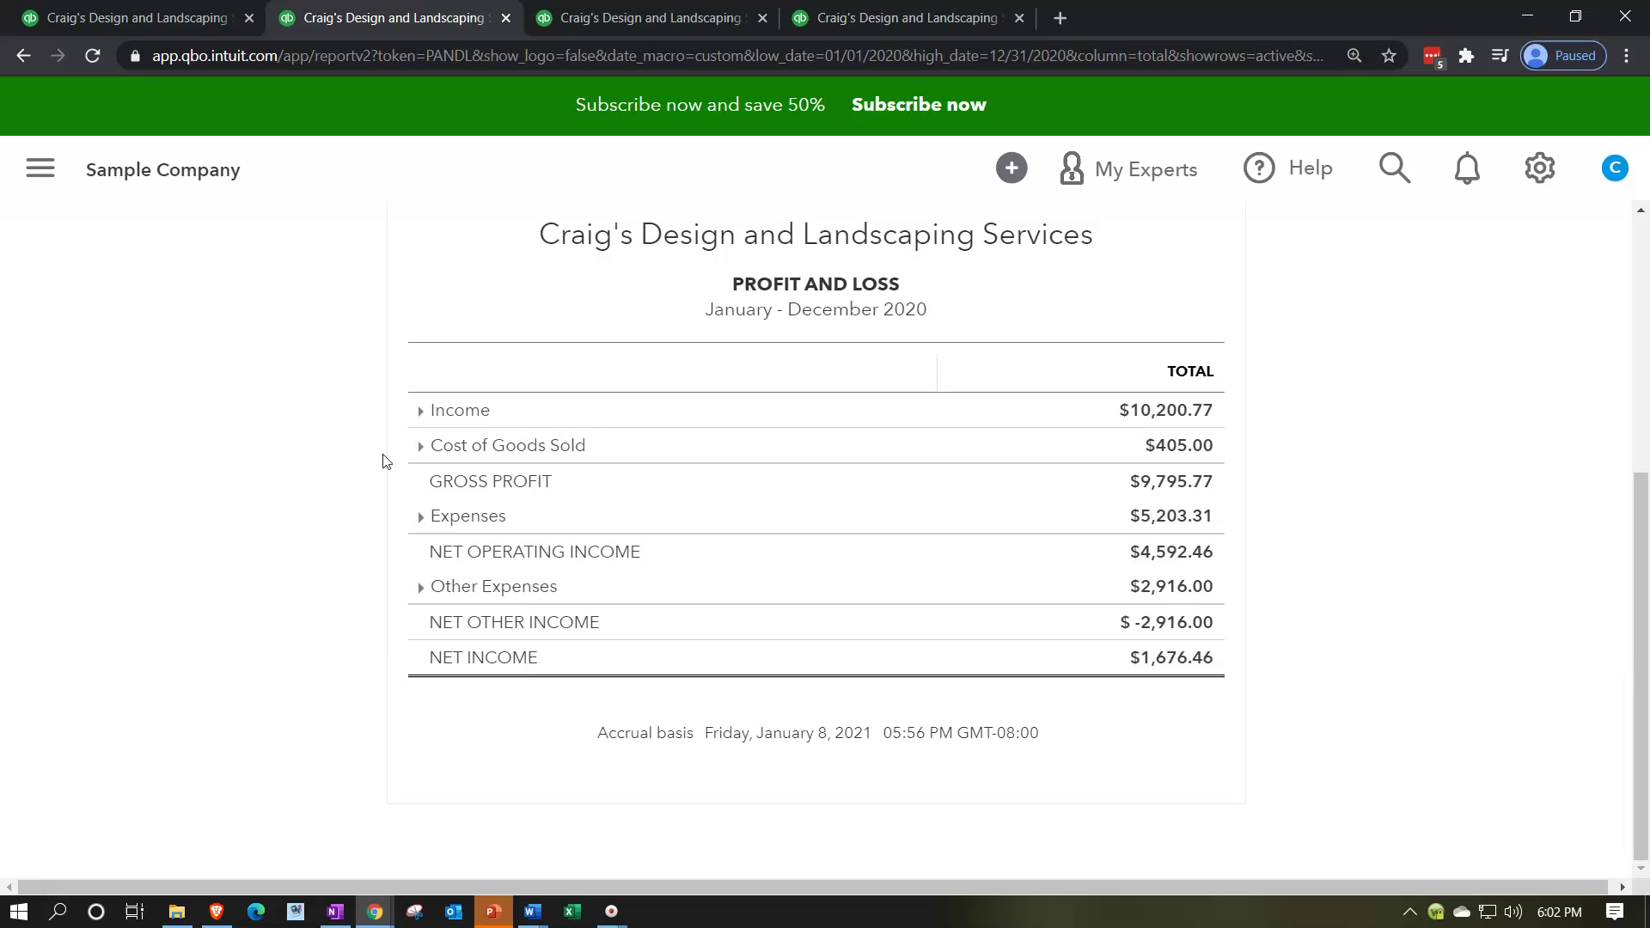
{"action": "left_click", "coordinate": [420, 412]}
{"action": "left_click", "coordinate": [417, 519]}
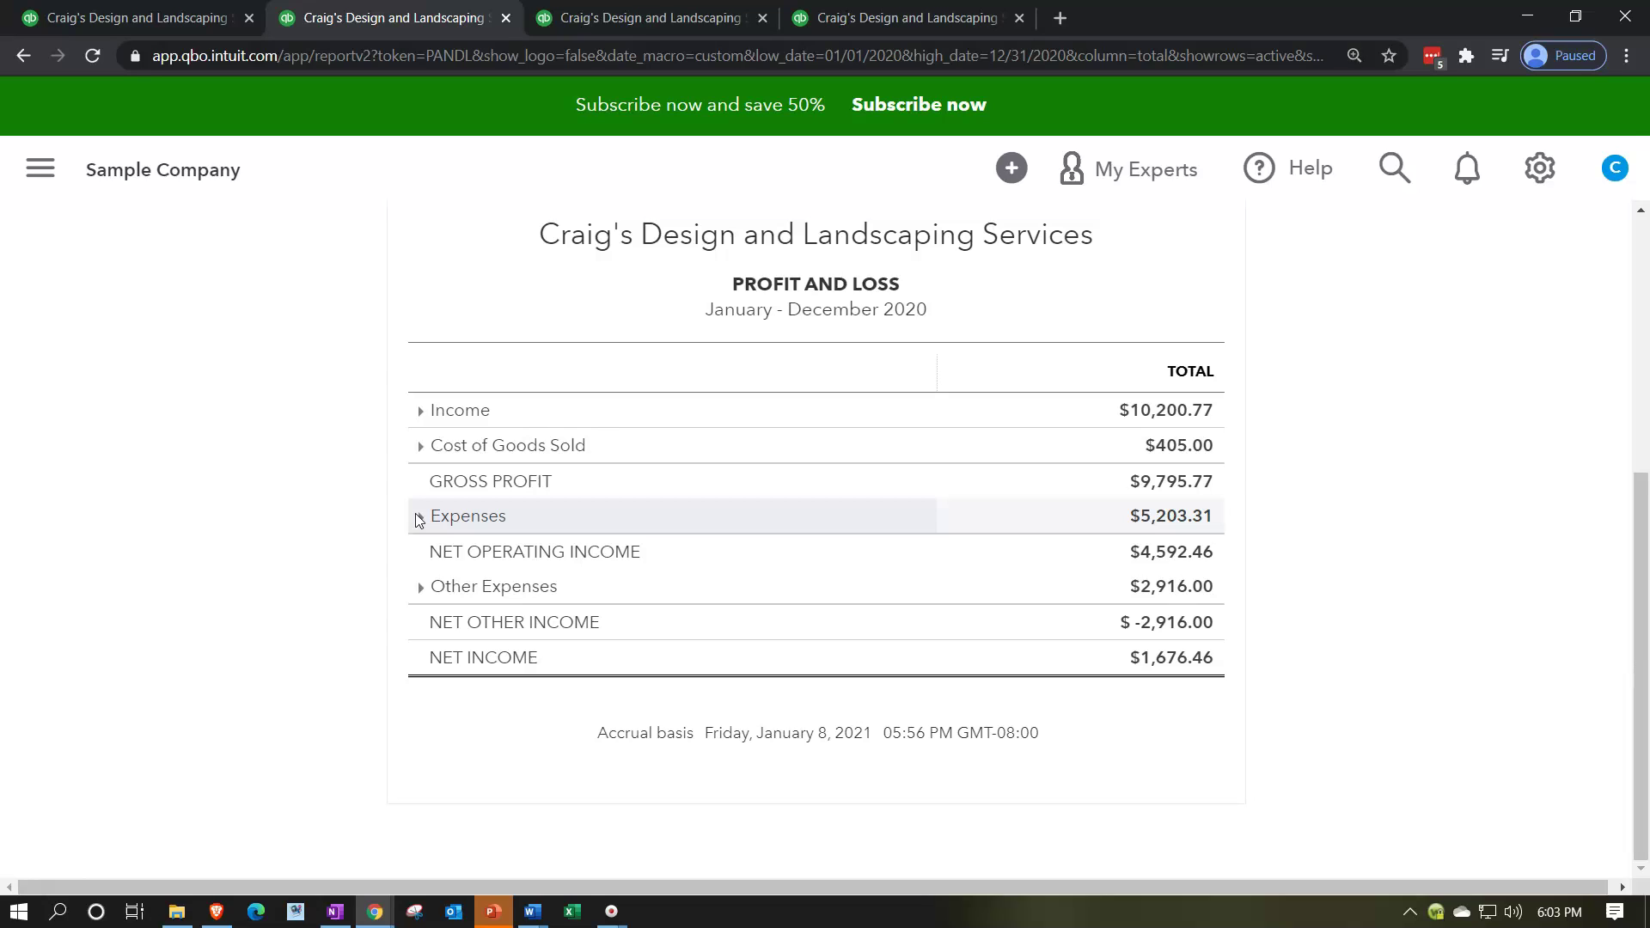
{"action": "left_click", "coordinate": [435, 561]}
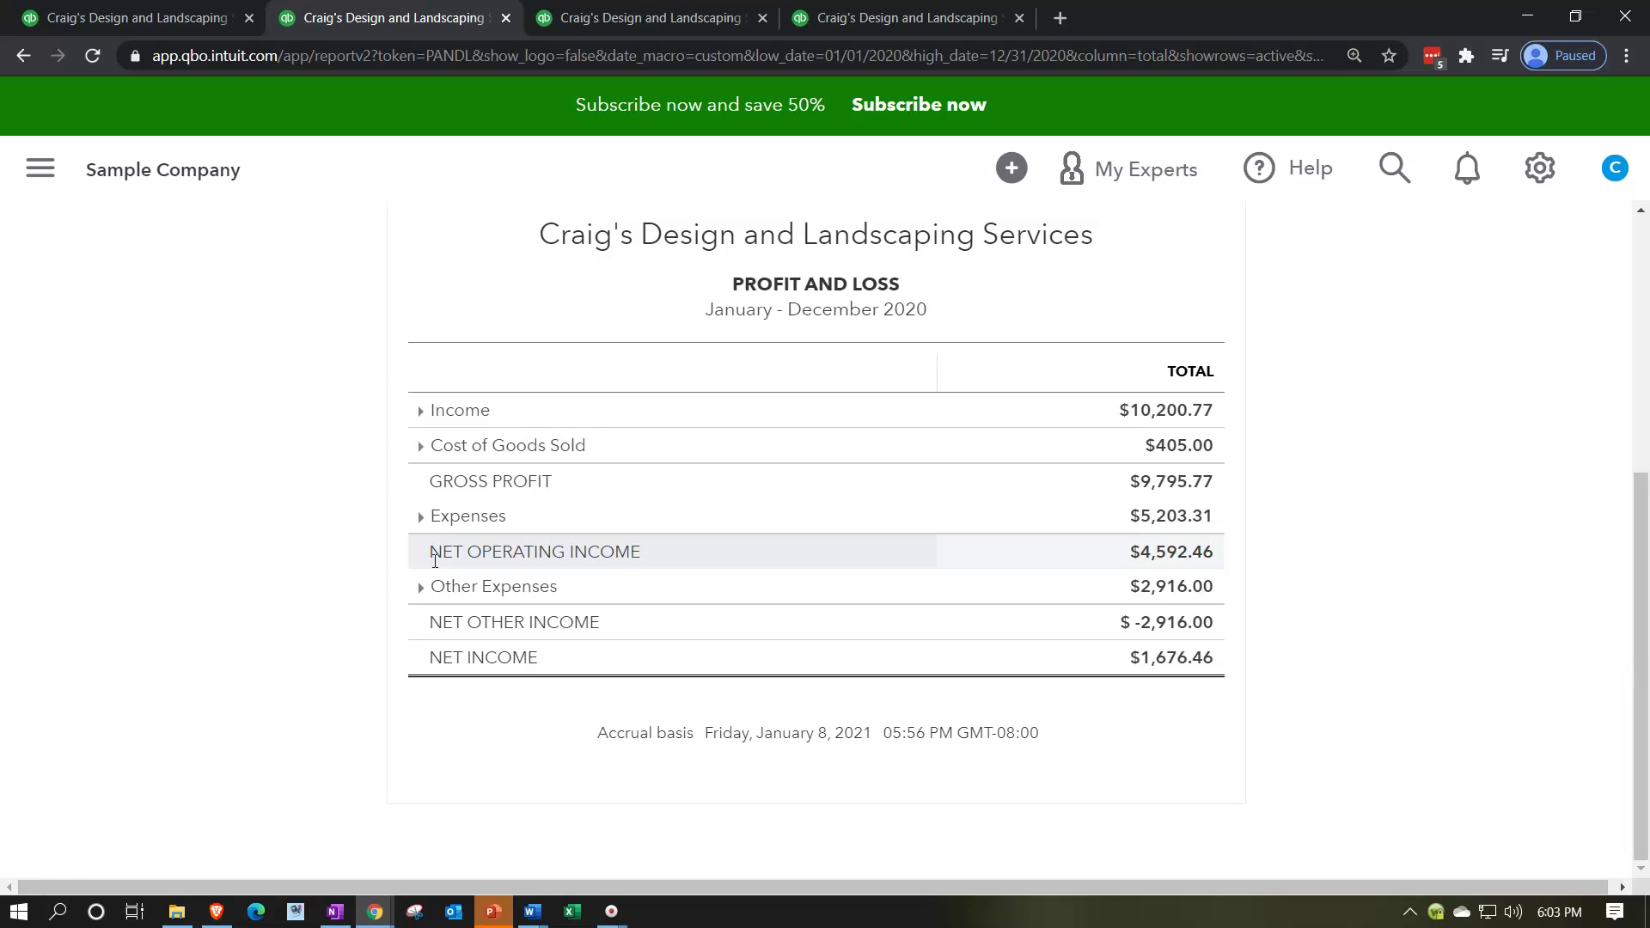
{"action": "left_click", "coordinate": [381, 587]}
{"action": "left_click", "coordinate": [411, 531]}
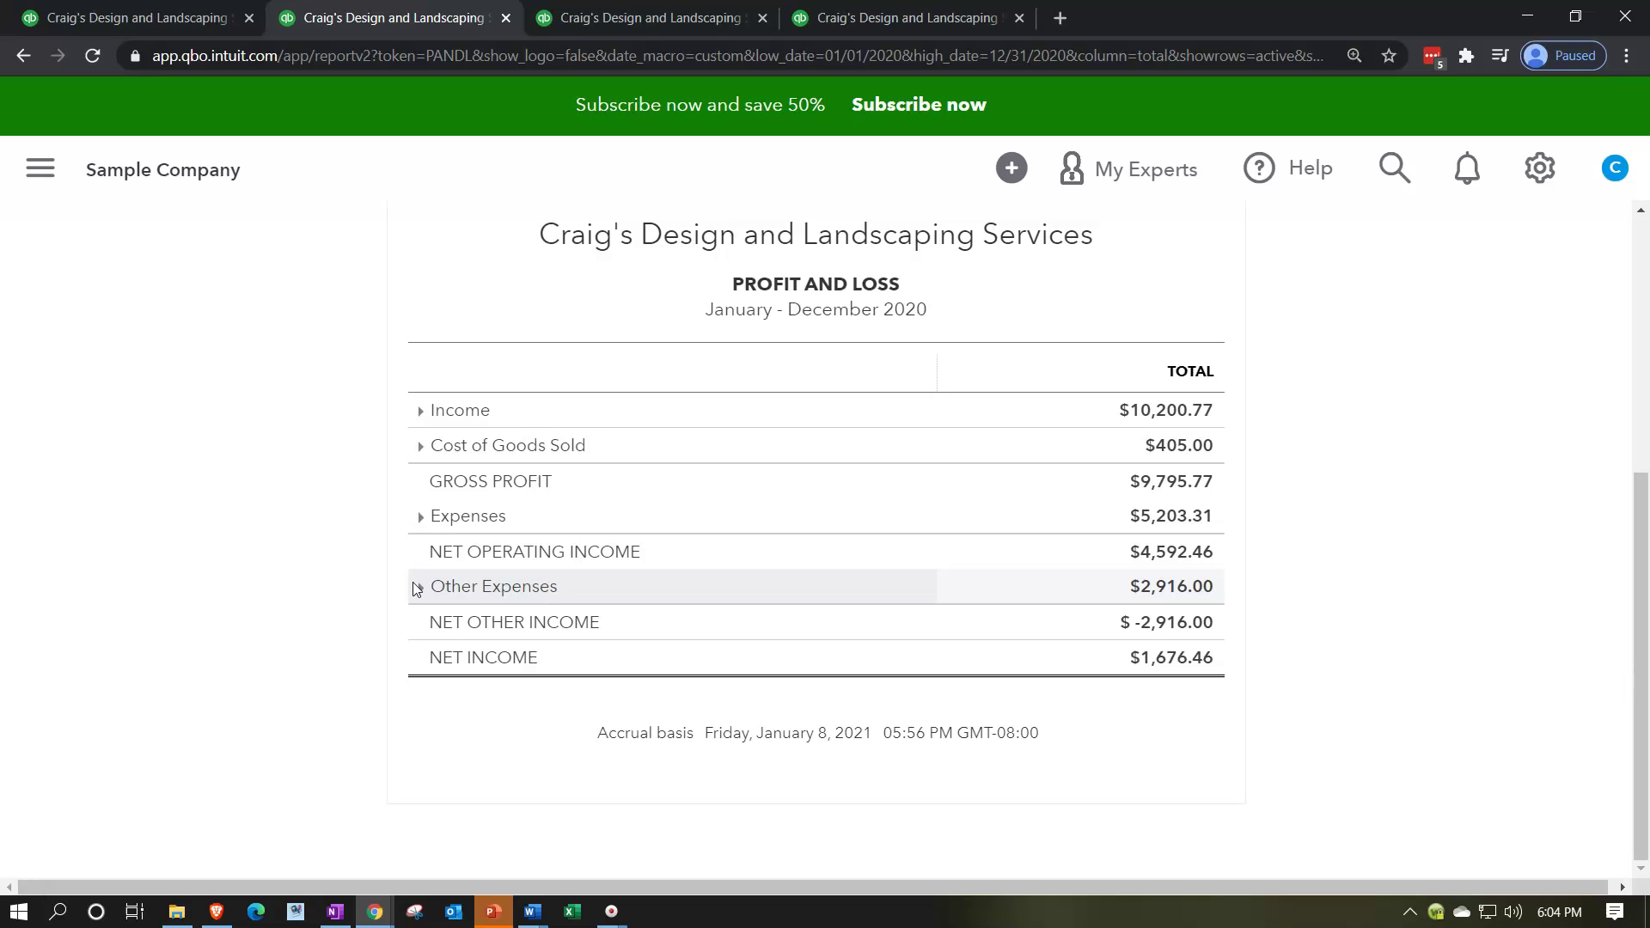
Step: Expand the Income section with its Landscaping Services and Job Materials groups to show the individual accounts
{"action": "left_click", "coordinate": [418, 411]}
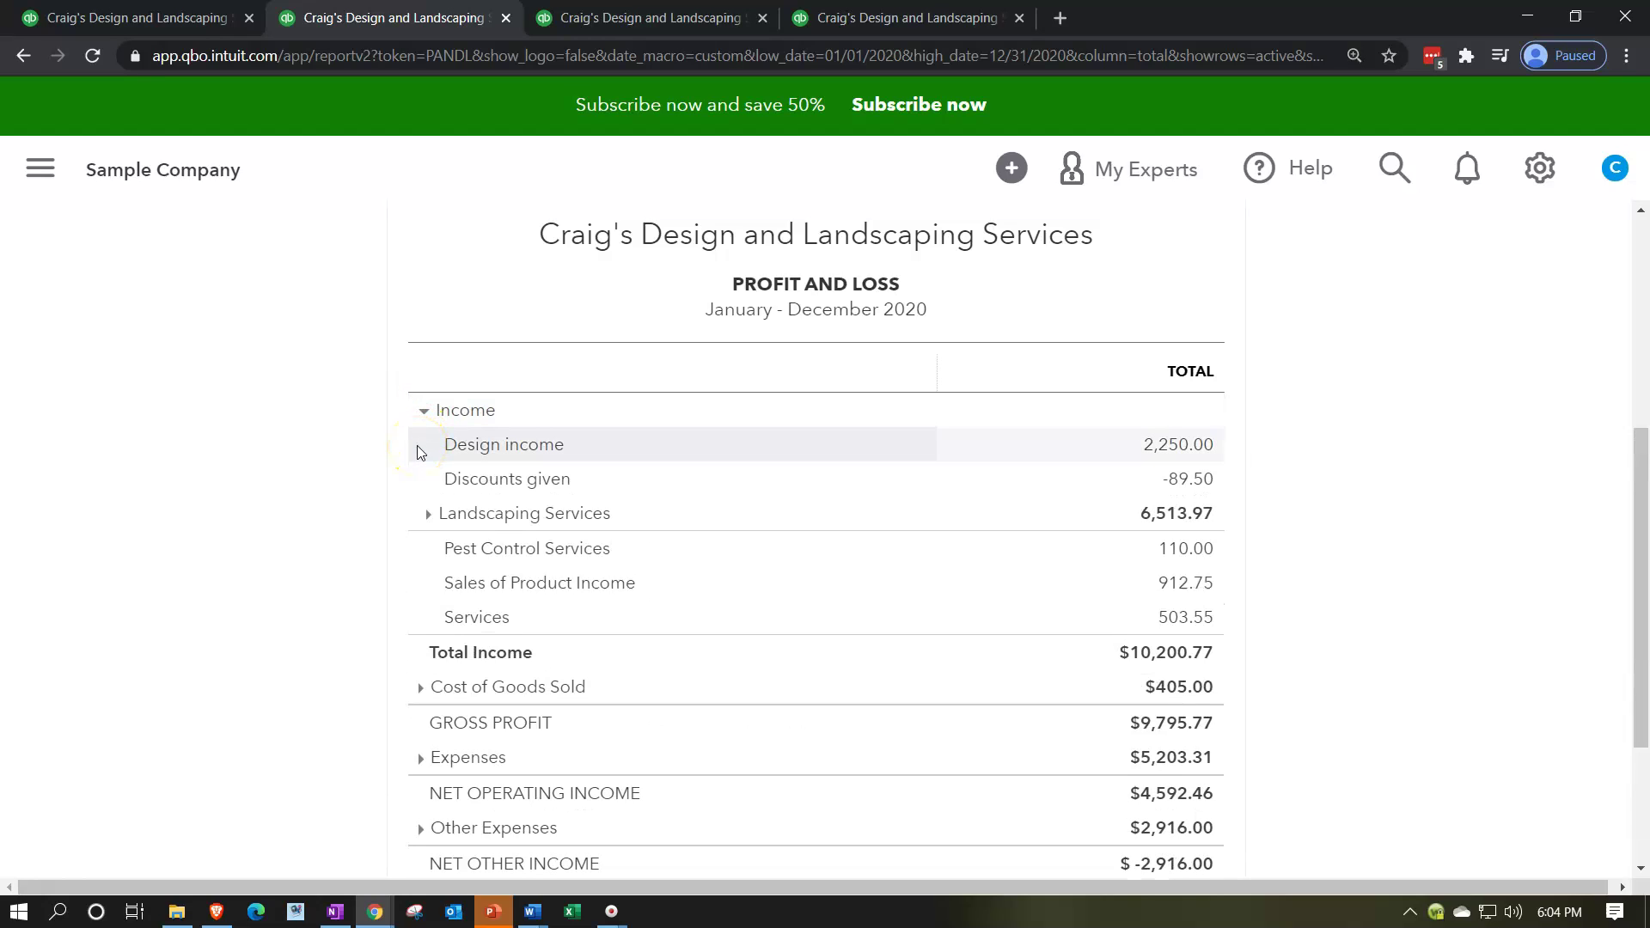
{"action": "left_click", "coordinate": [427, 518]}
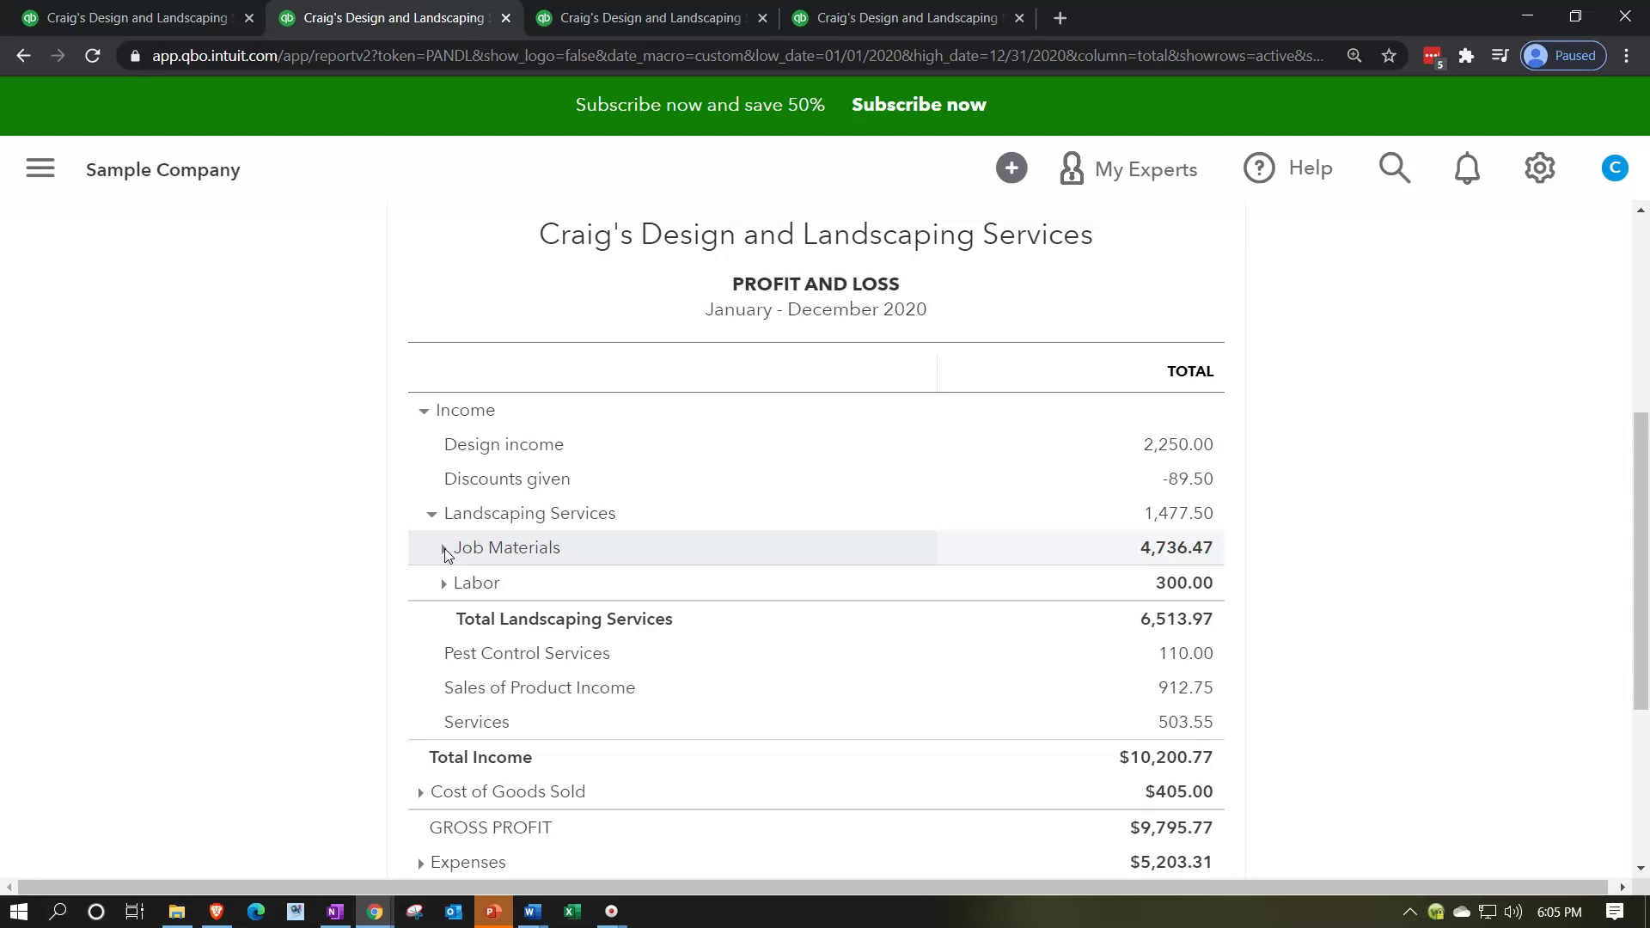
{"action": "left_click", "coordinate": [445, 548]}
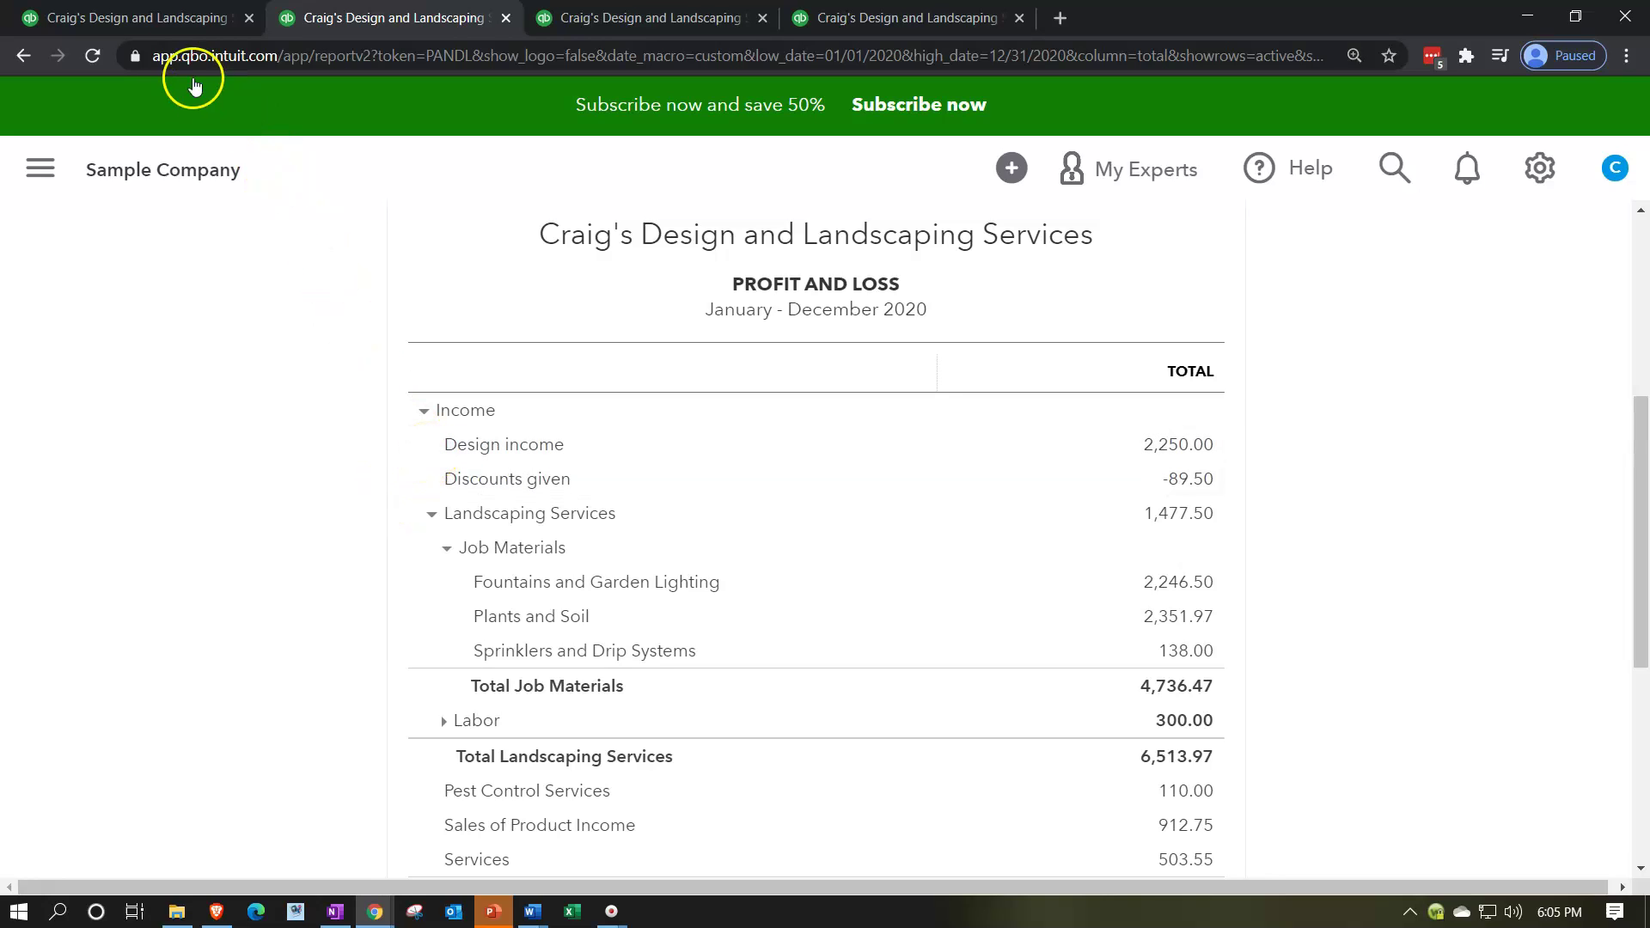
Step: Open the Chart of Accounts in the first browser tab, replacing the 2021 Profit and Loss
{"action": "left_click", "coordinate": [148, 24]}
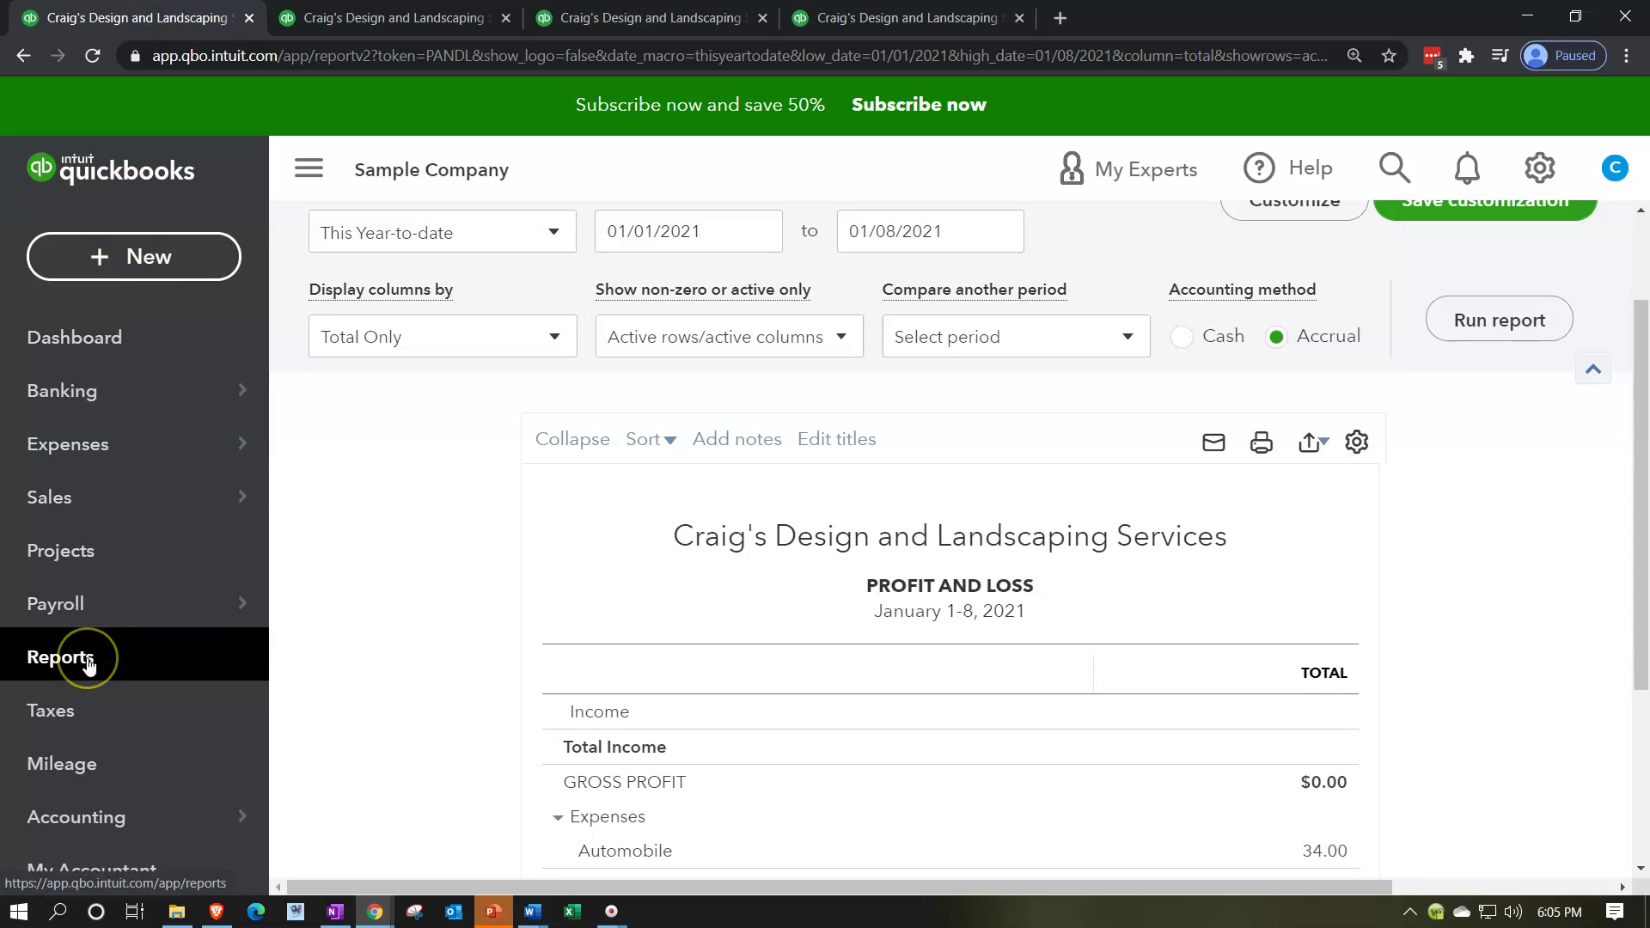
{"action": "left_click", "coordinate": [62, 834]}
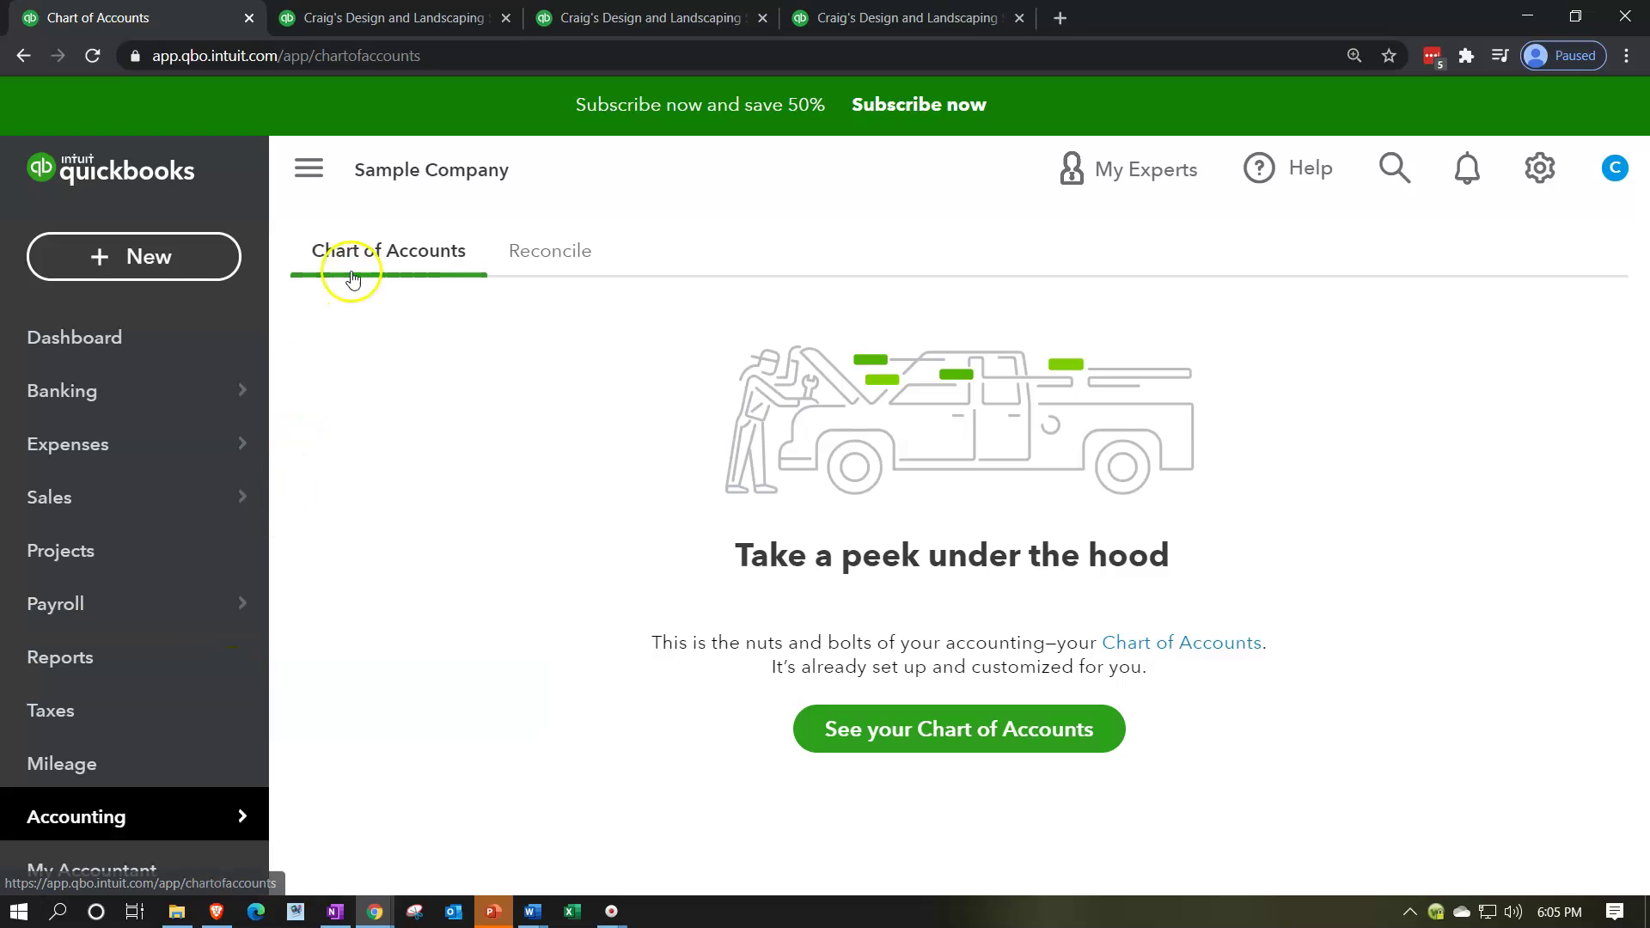
{"action": "left_click", "coordinate": [931, 729]}
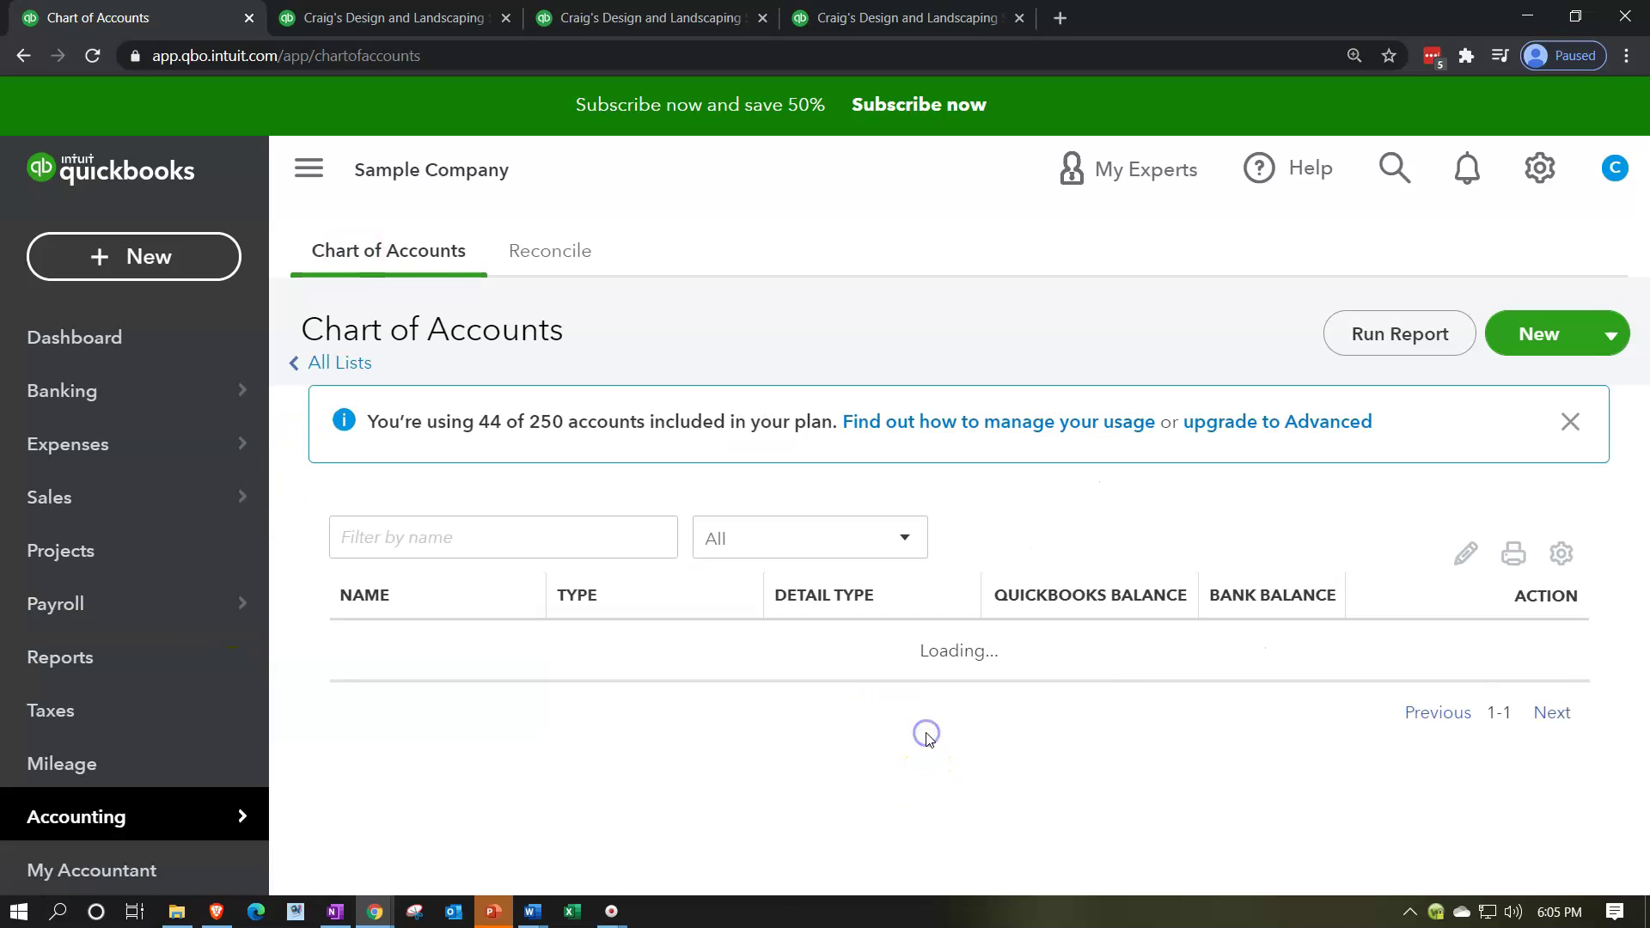
Step: Examine the Chart of Accounts down to the income accounts and Landscaping Services sub-accounts, with the navigation sidebar hidden
{"action": "scroll", "coordinate": [926, 735], "scroll_direction": "down", "scroll_amount": 5}
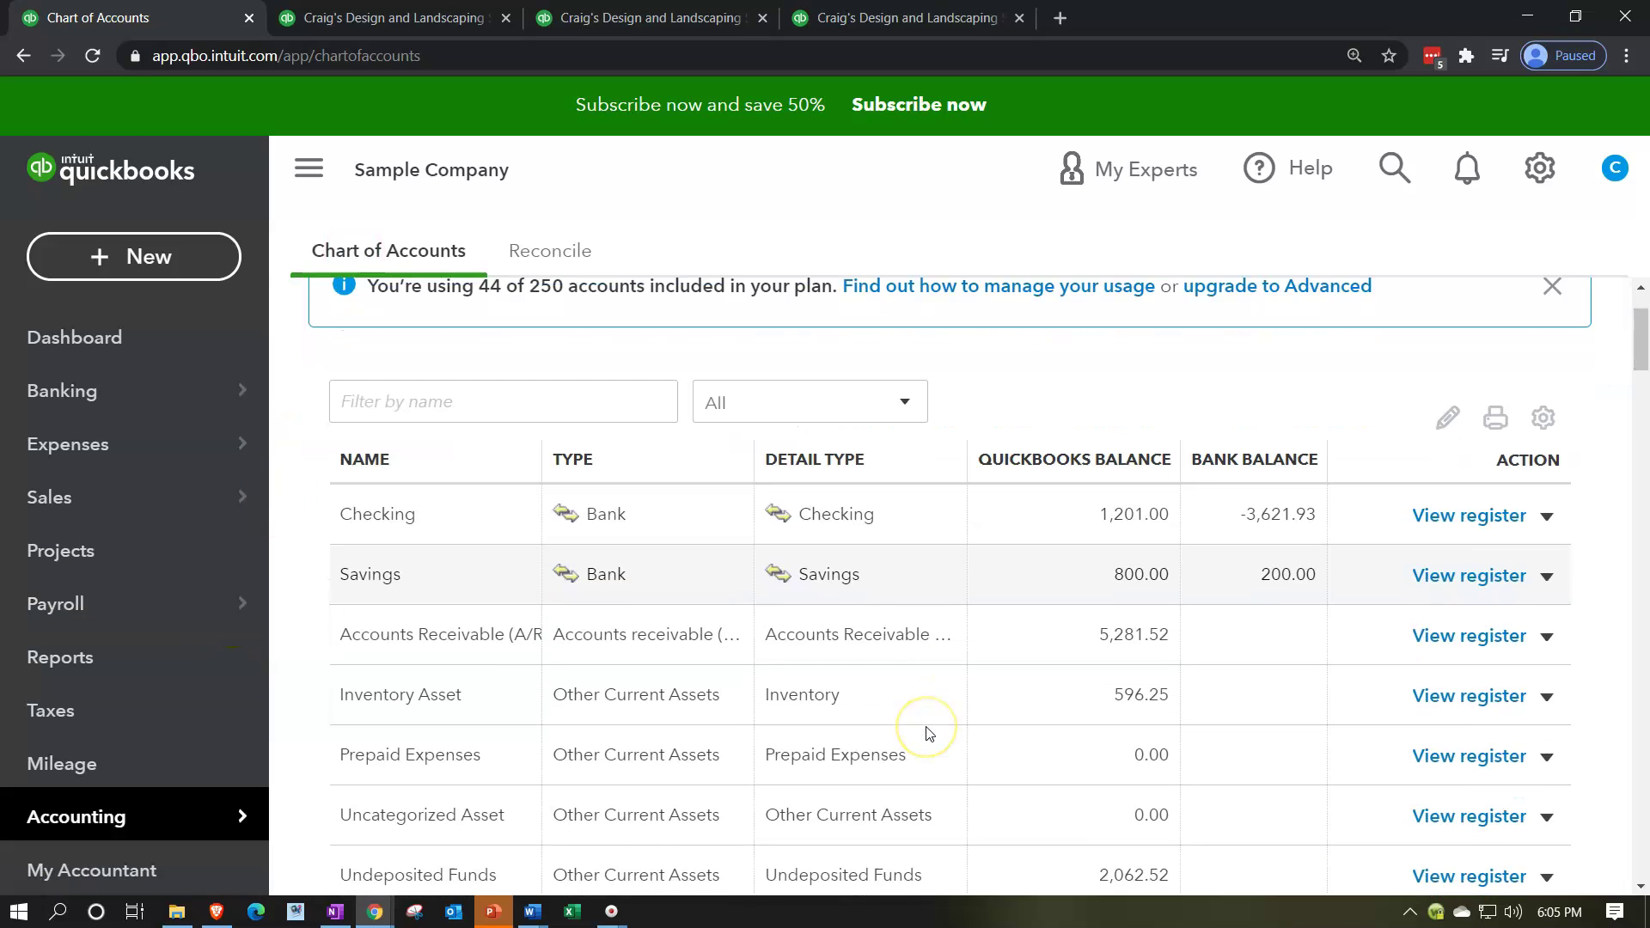
{"action": "scroll", "coordinate": [925, 726], "scroll_direction": "down", "scroll_amount": 3}
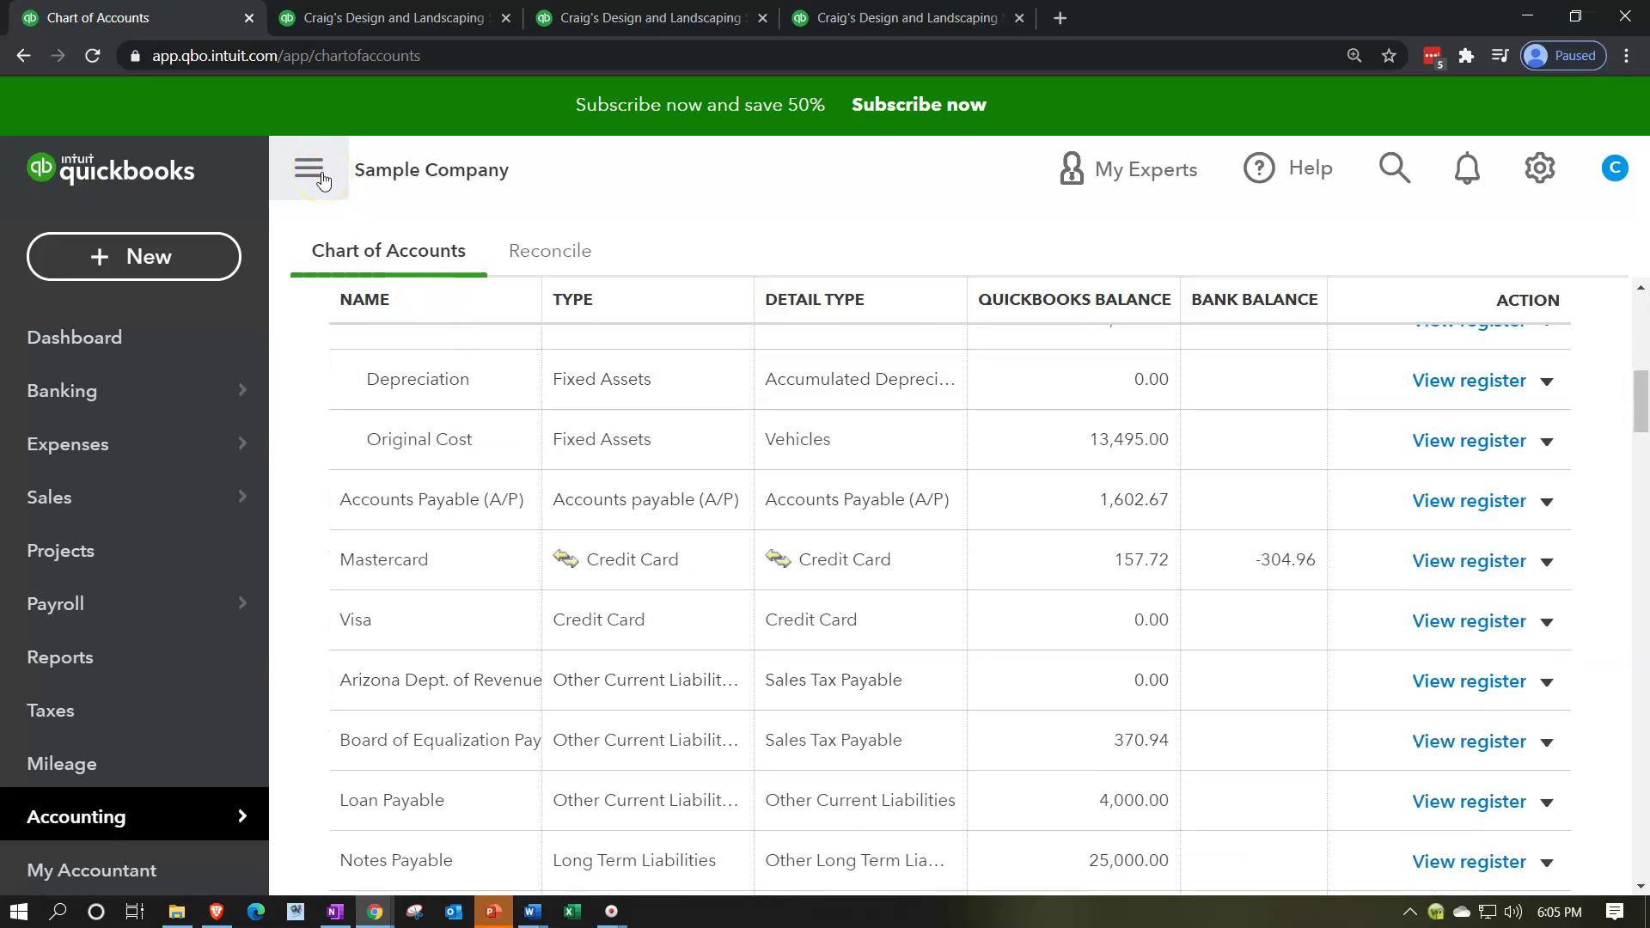
{"action": "left_click", "coordinate": [320, 178]}
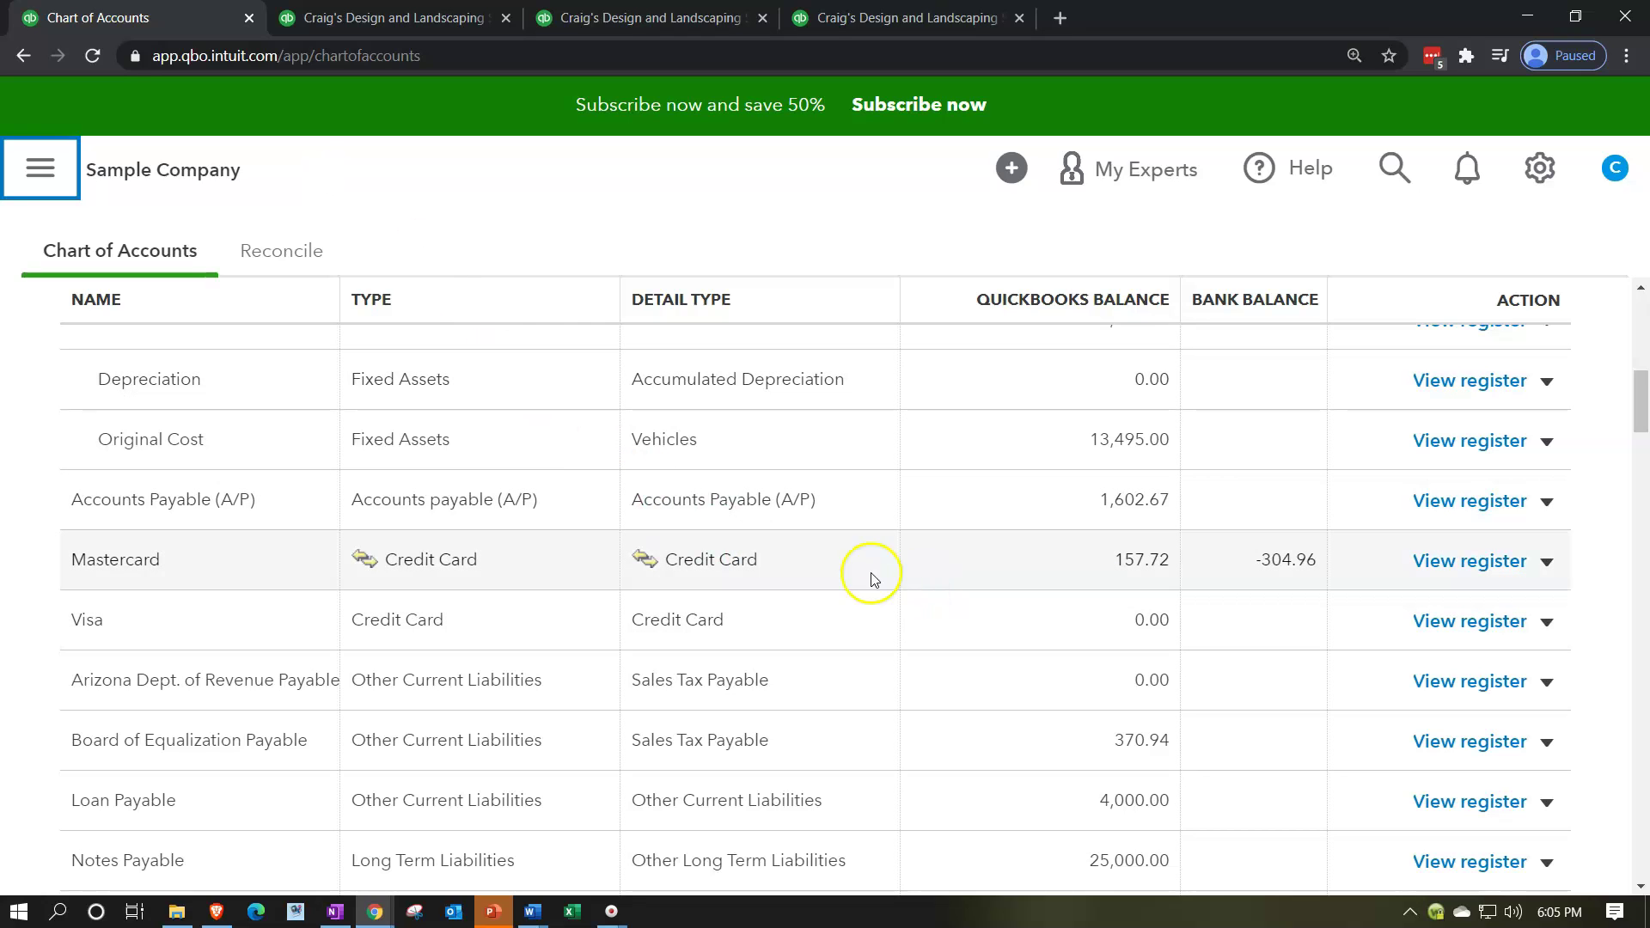
{"action": "scroll", "coordinate": [532, 352], "scroll_direction": "down", "scroll_amount": 6}
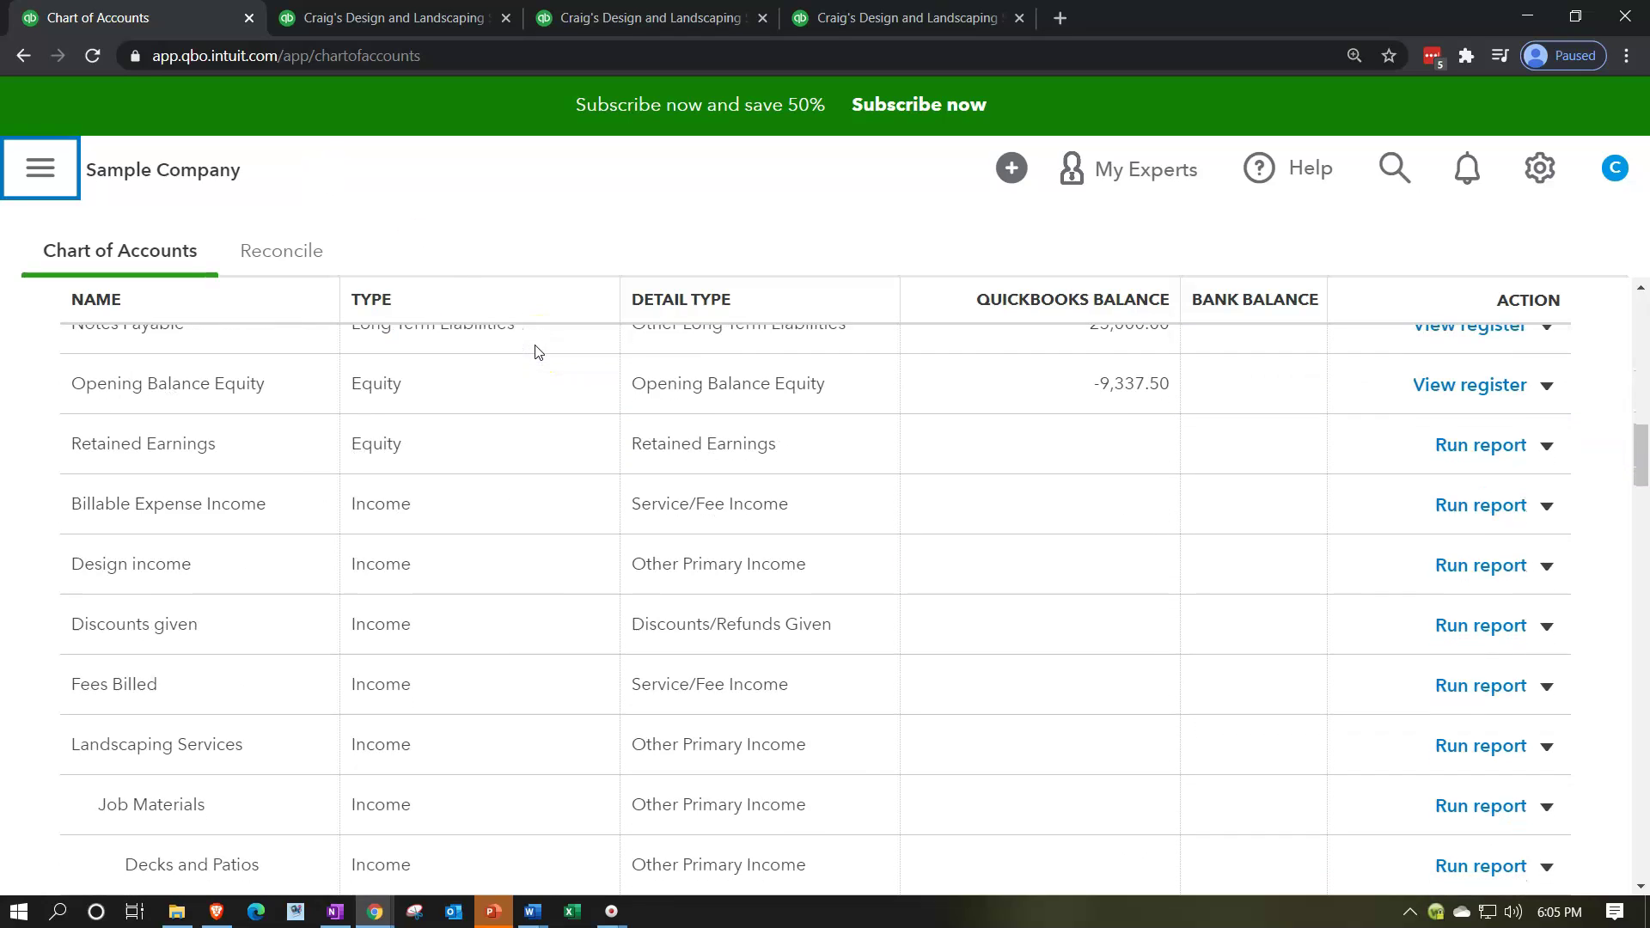
{"action": "scroll", "coordinate": [498, 461], "scroll_direction": "down", "scroll_amount": 2}
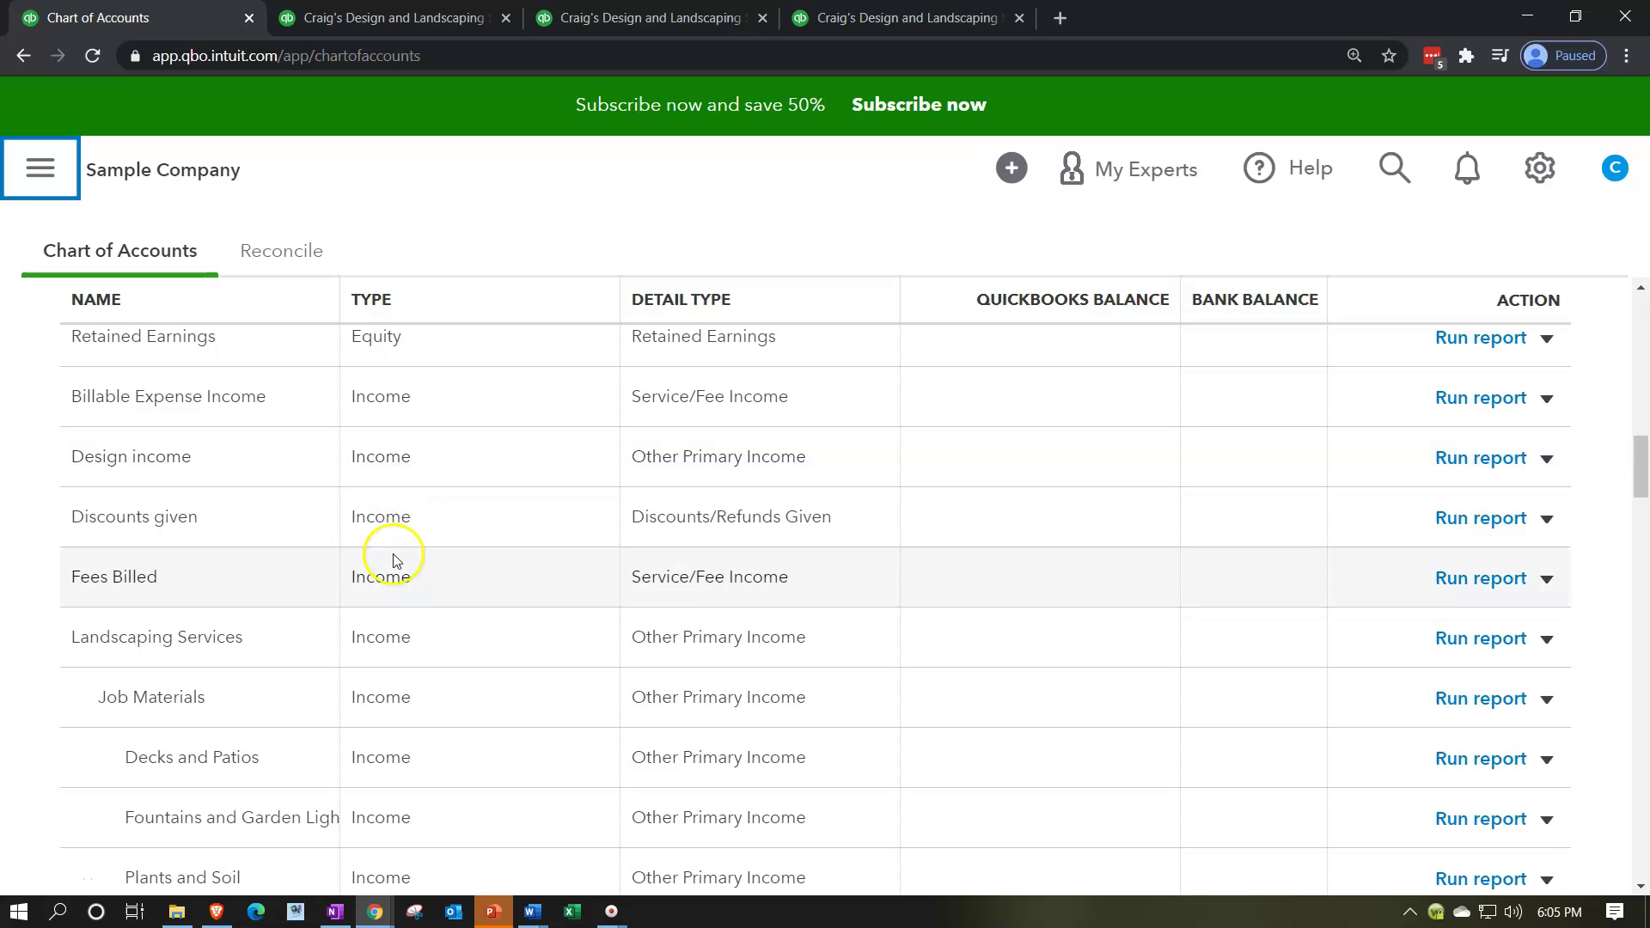
{"action": "scroll", "coordinate": [388, 553], "scroll_direction": "down", "scroll_amount": 1}
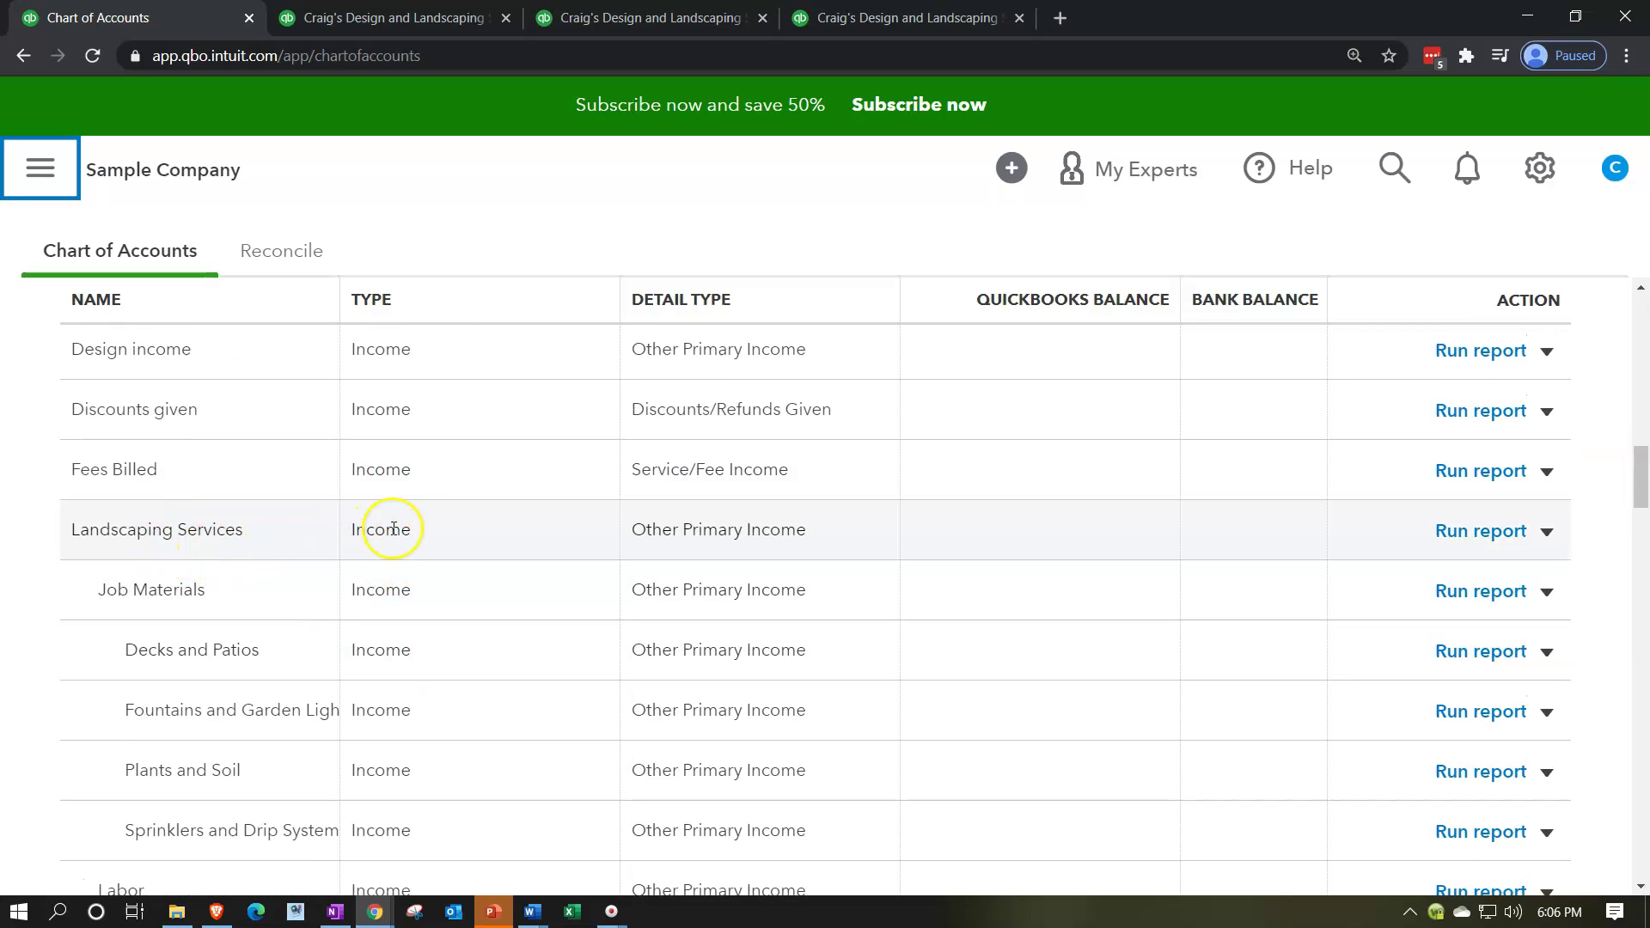
{"action": "scroll", "coordinate": [393, 529], "scroll_direction": "down", "scroll_amount": 1}
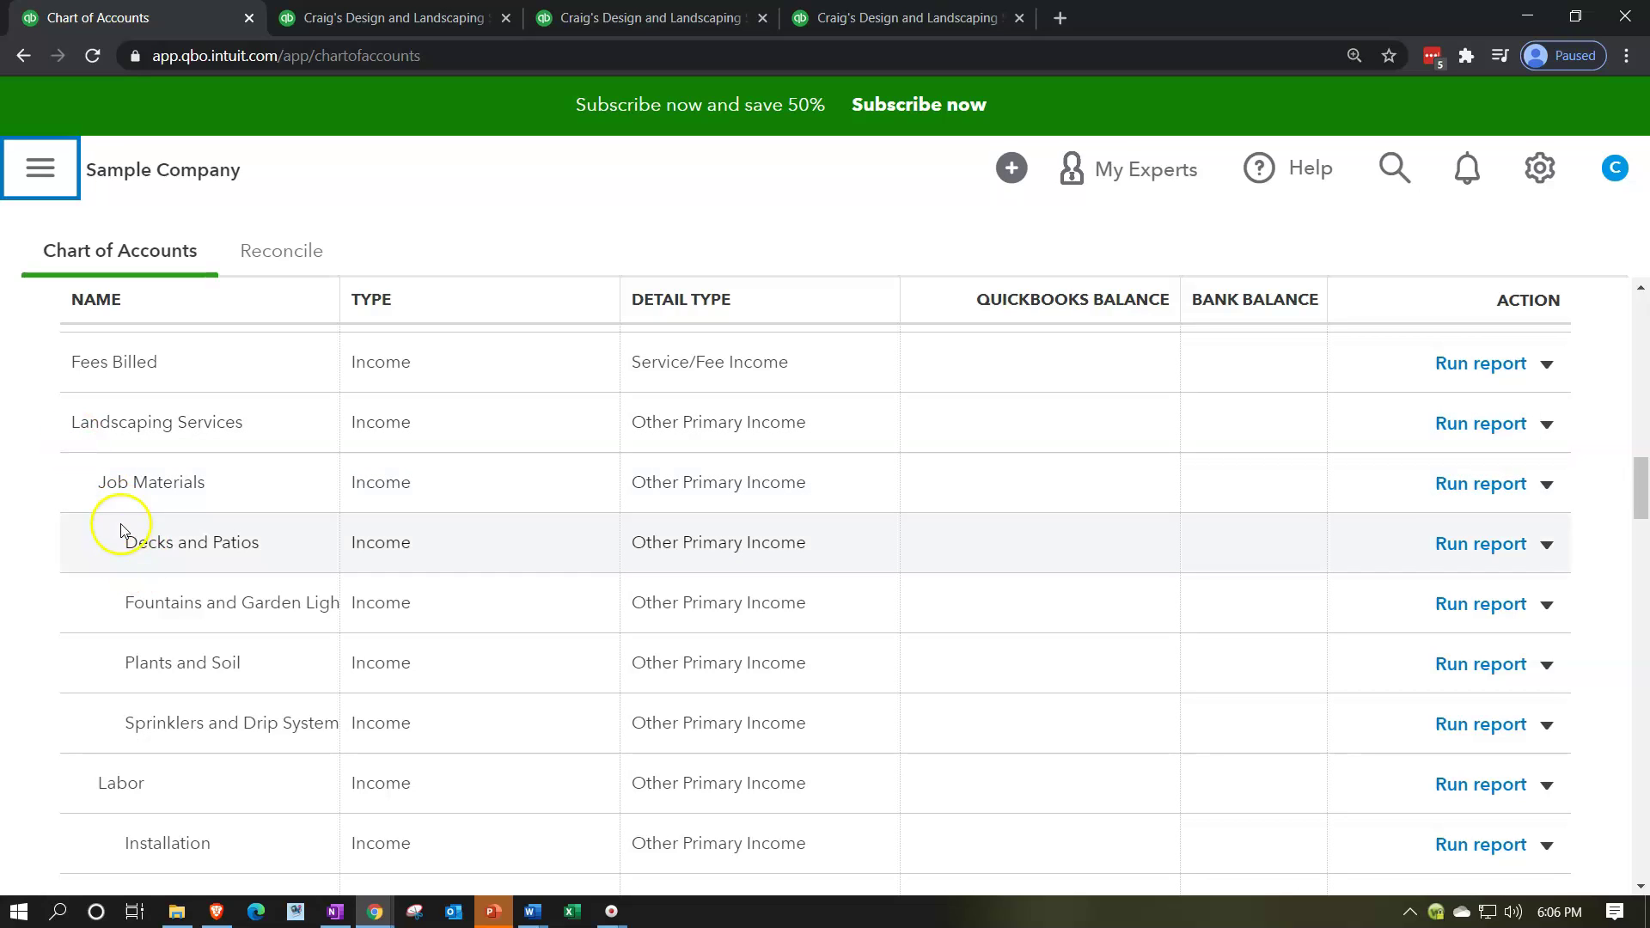
{"action": "scroll", "coordinate": [130, 535], "scroll_direction": "down", "scroll_amount": 3}
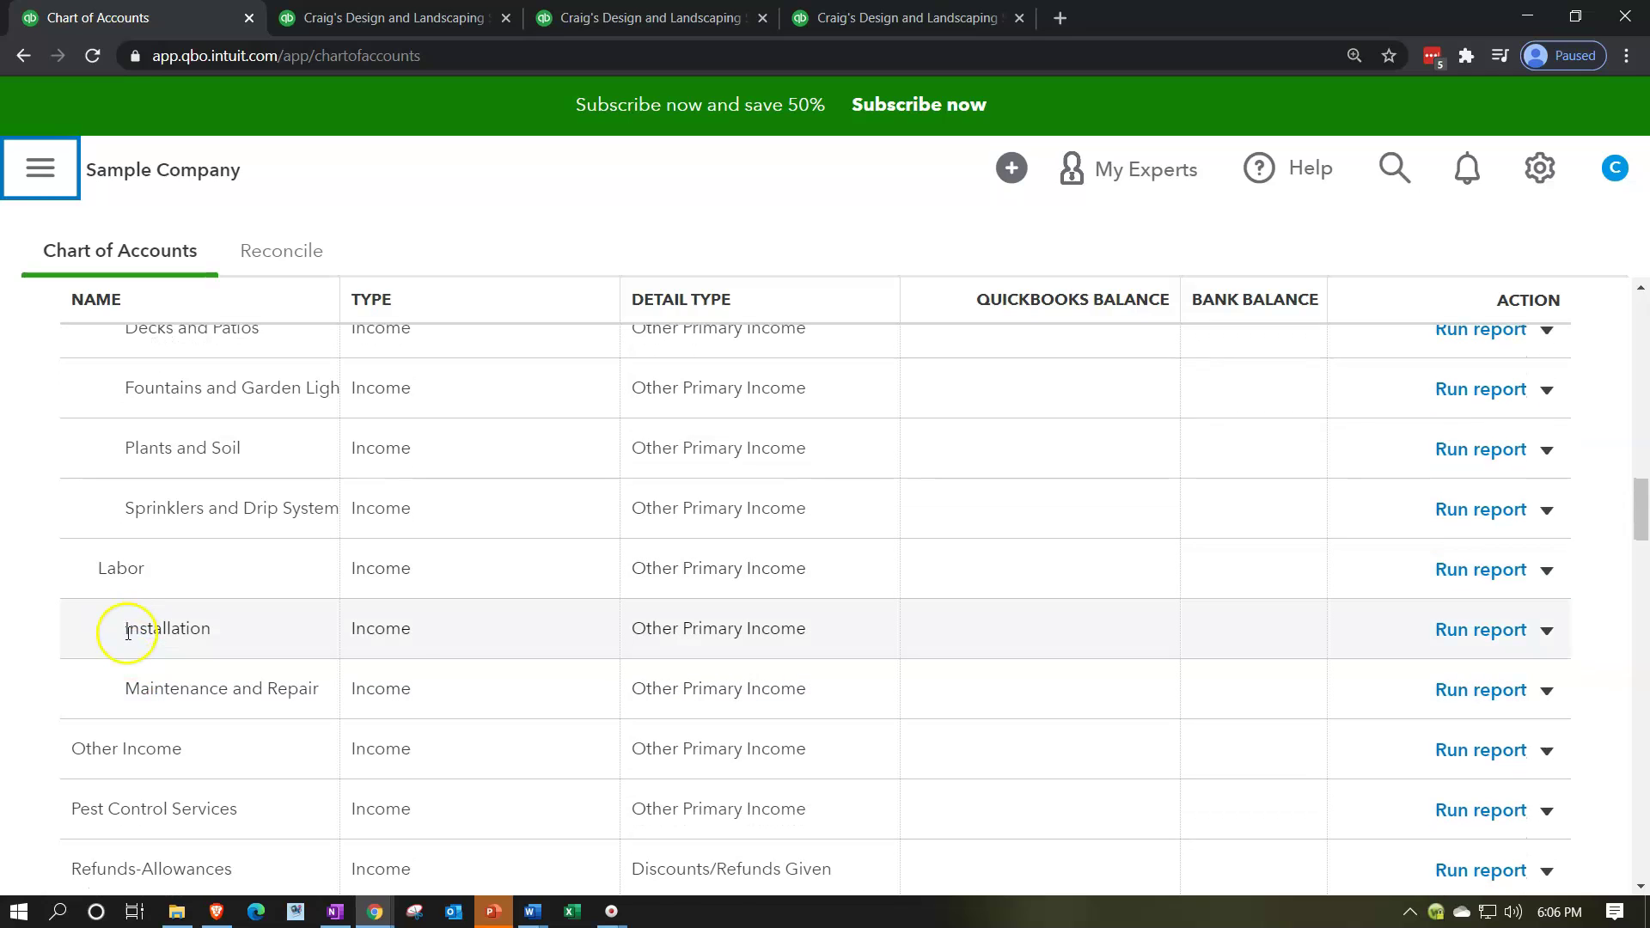
Step: Return to the 2020 Profit and Loss and collapse and re-expand its Income, Landscaping Services and Job Materials groups
{"action": "left_click", "coordinate": [401, 26]}
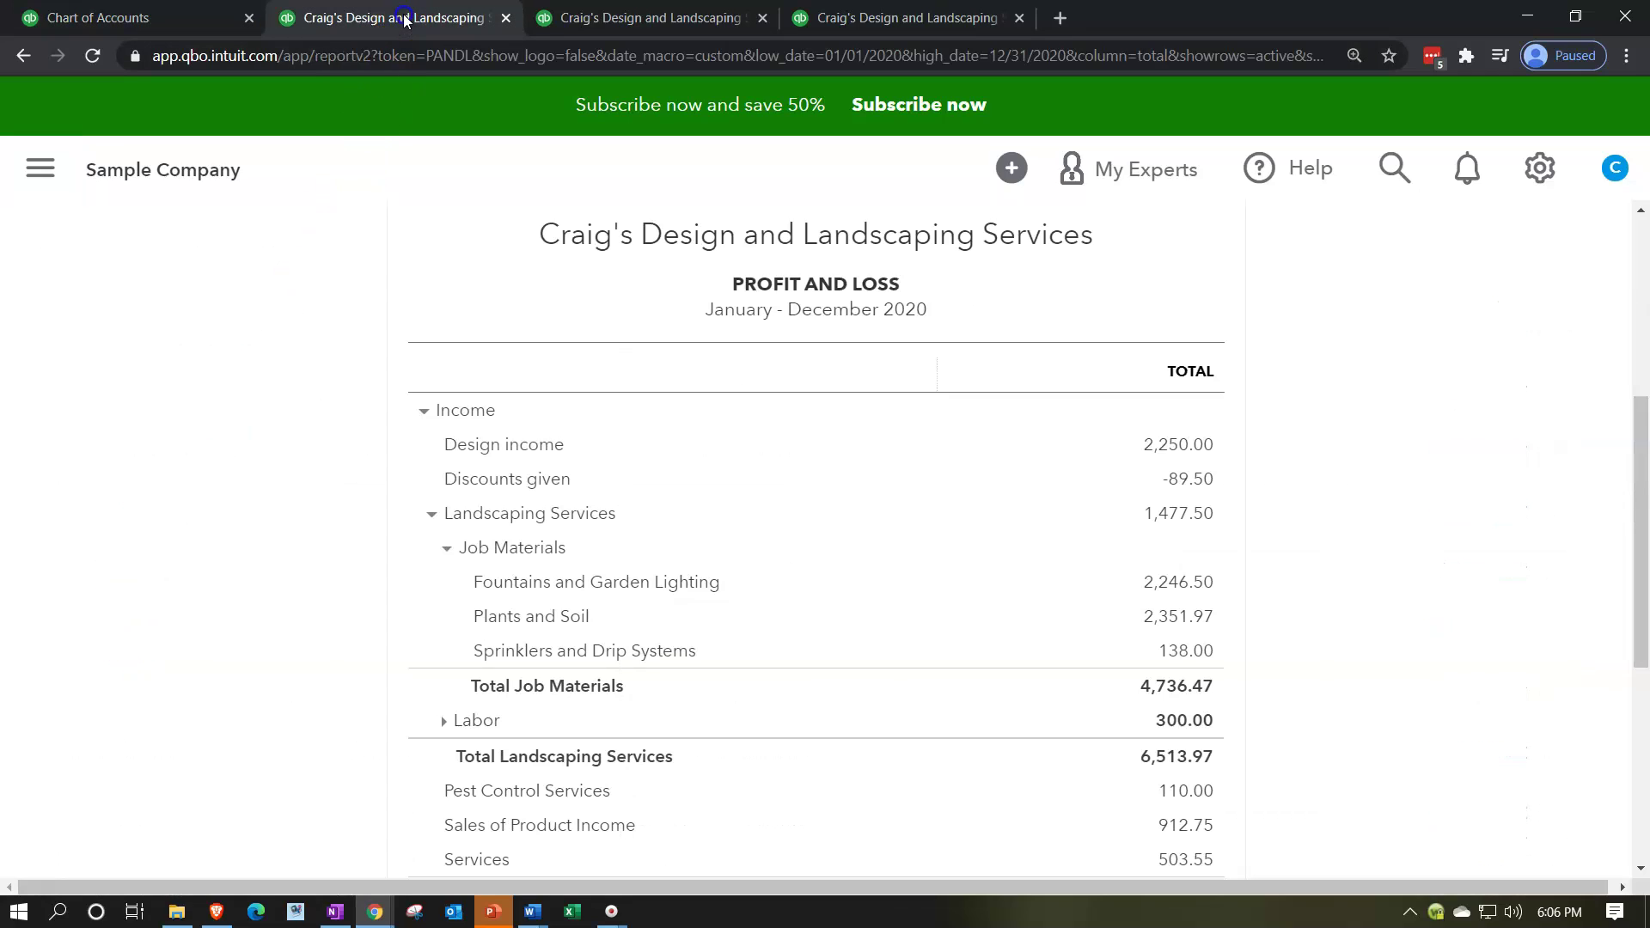
{"action": "left_click", "coordinate": [424, 415]}
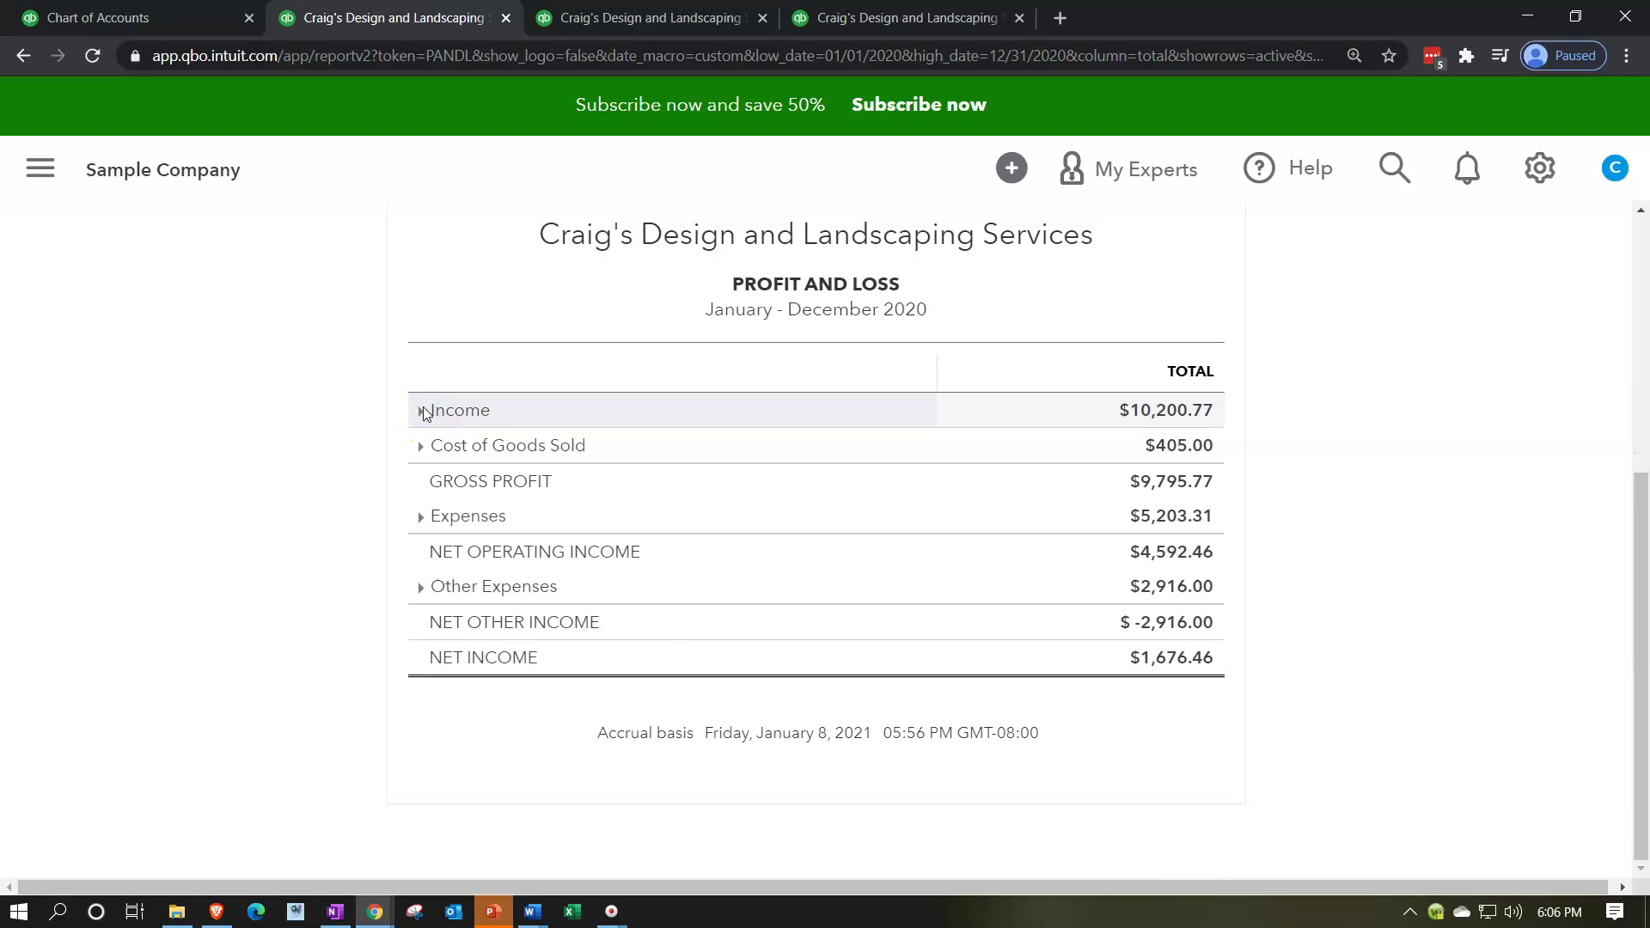
{"action": "left_click", "coordinate": [422, 411]}
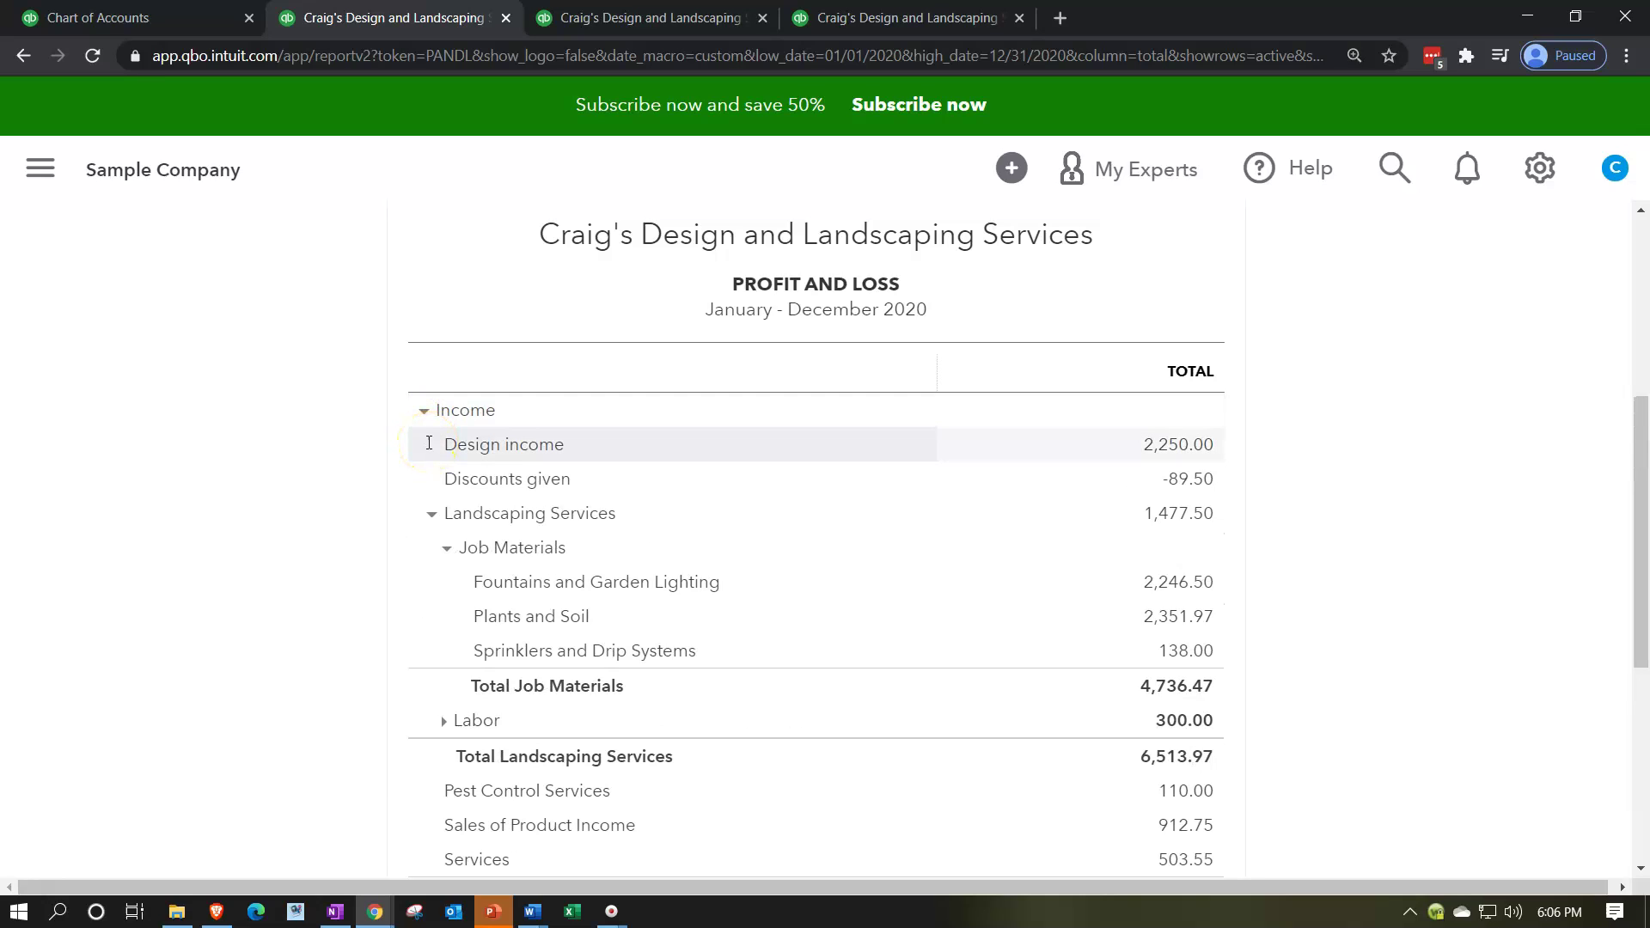
{"action": "left_click", "coordinate": [431, 514]}
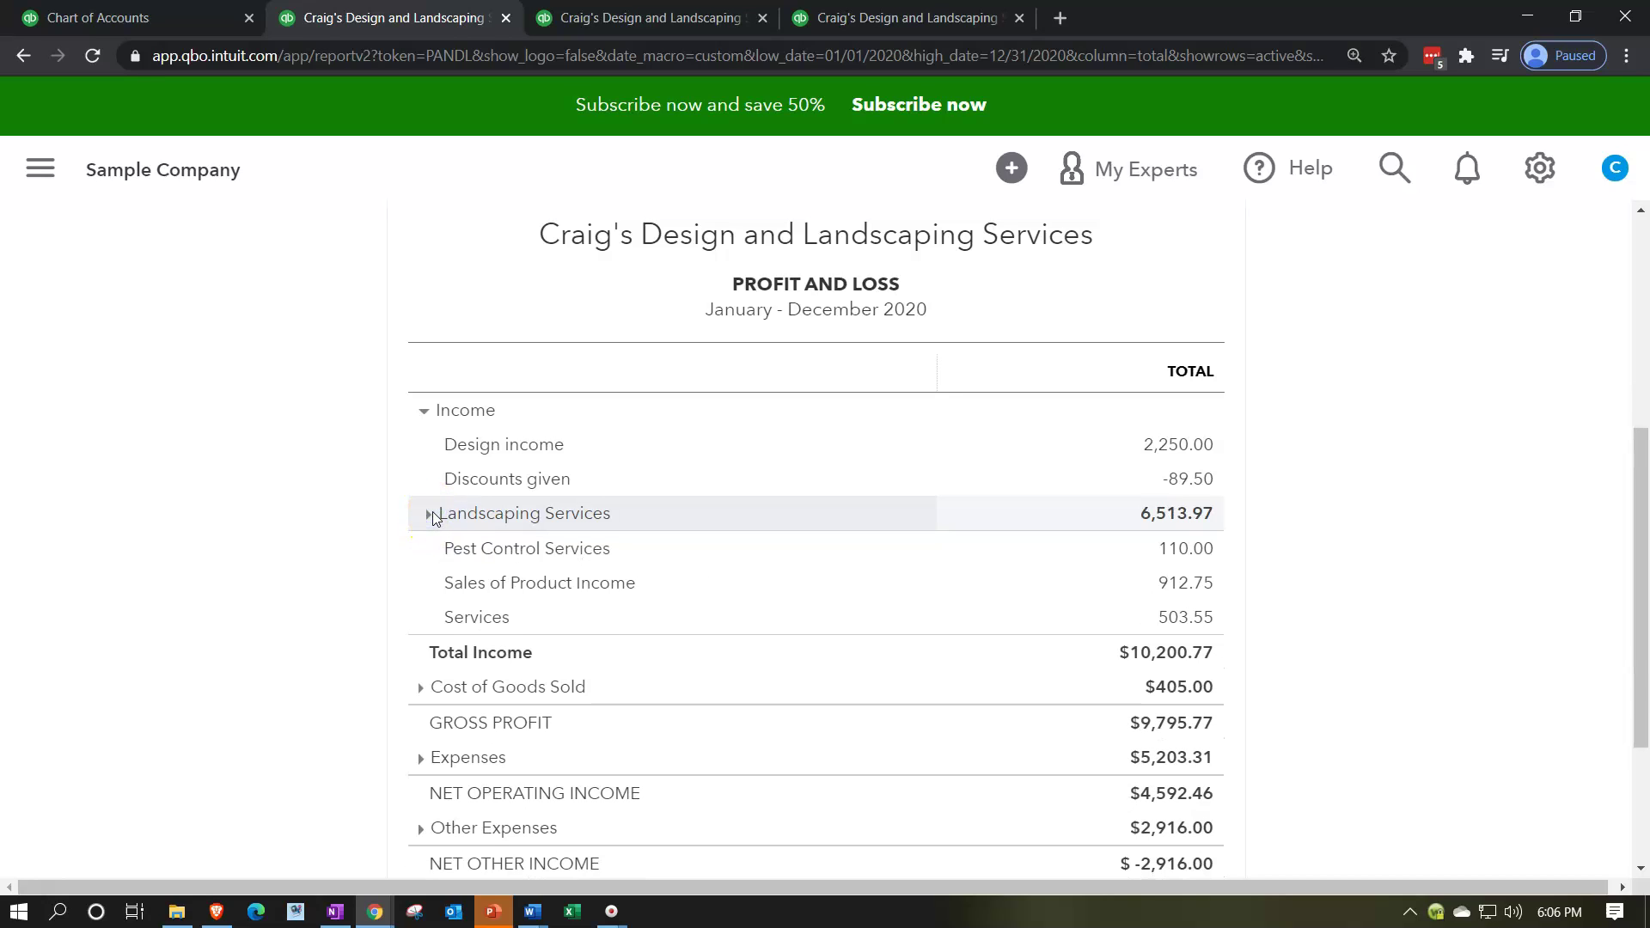
{"action": "left_click", "coordinate": [431, 513]}
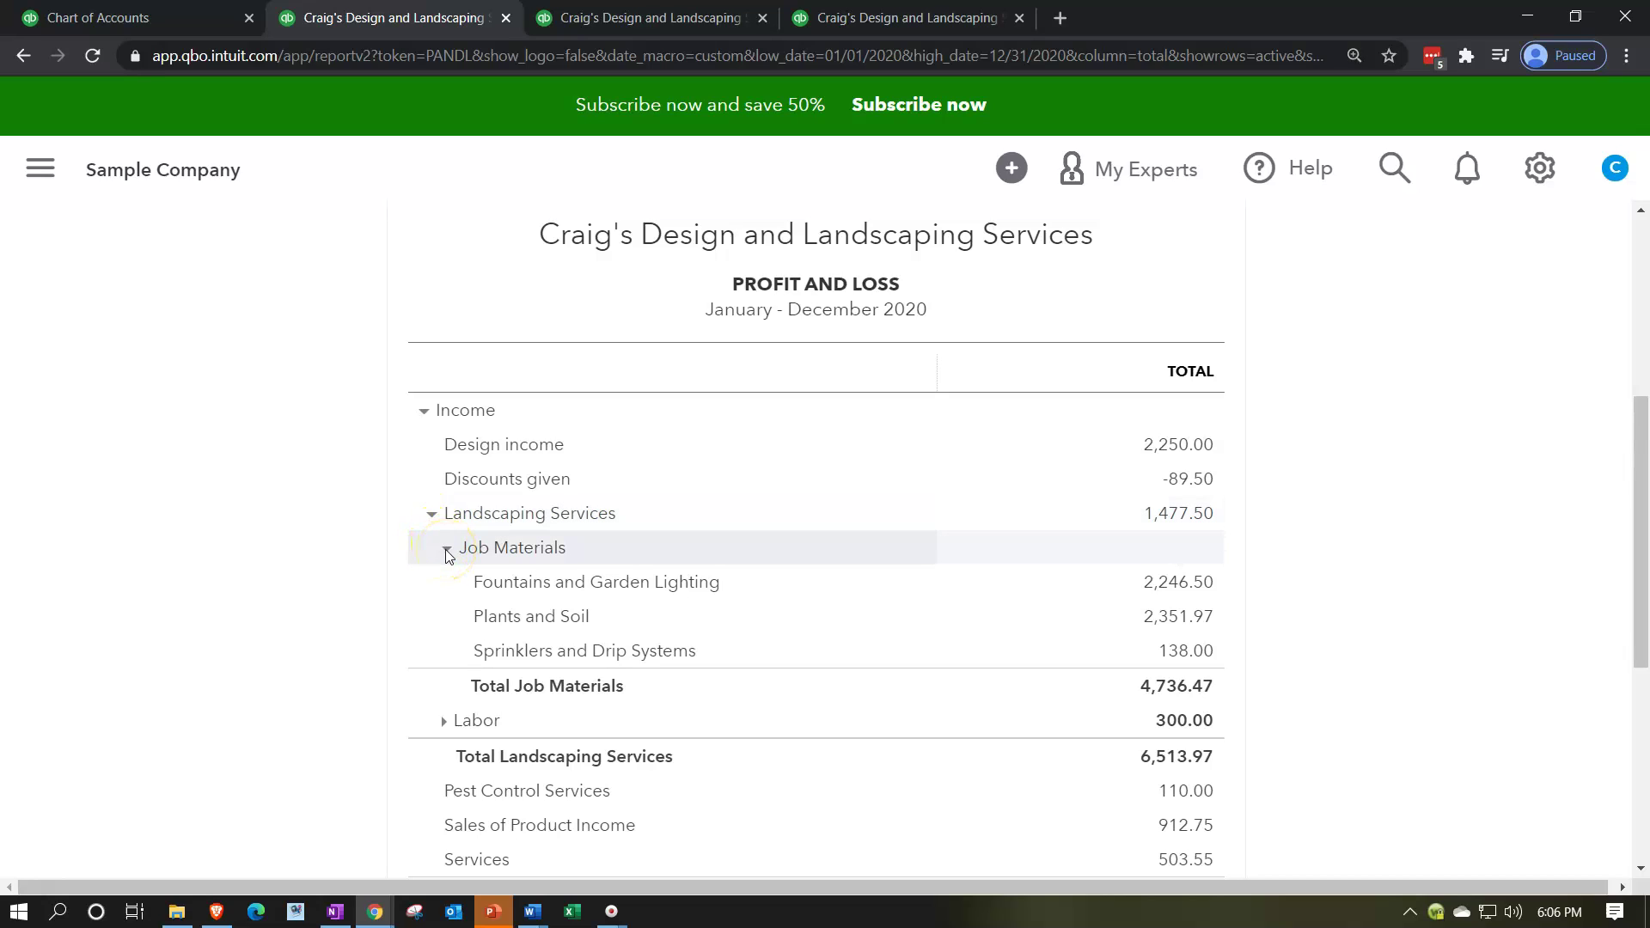
{"action": "left_click", "coordinate": [446, 581]}
{"action": "left_click", "coordinate": [445, 549]}
{"action": "left_click", "coordinate": [445, 548]}
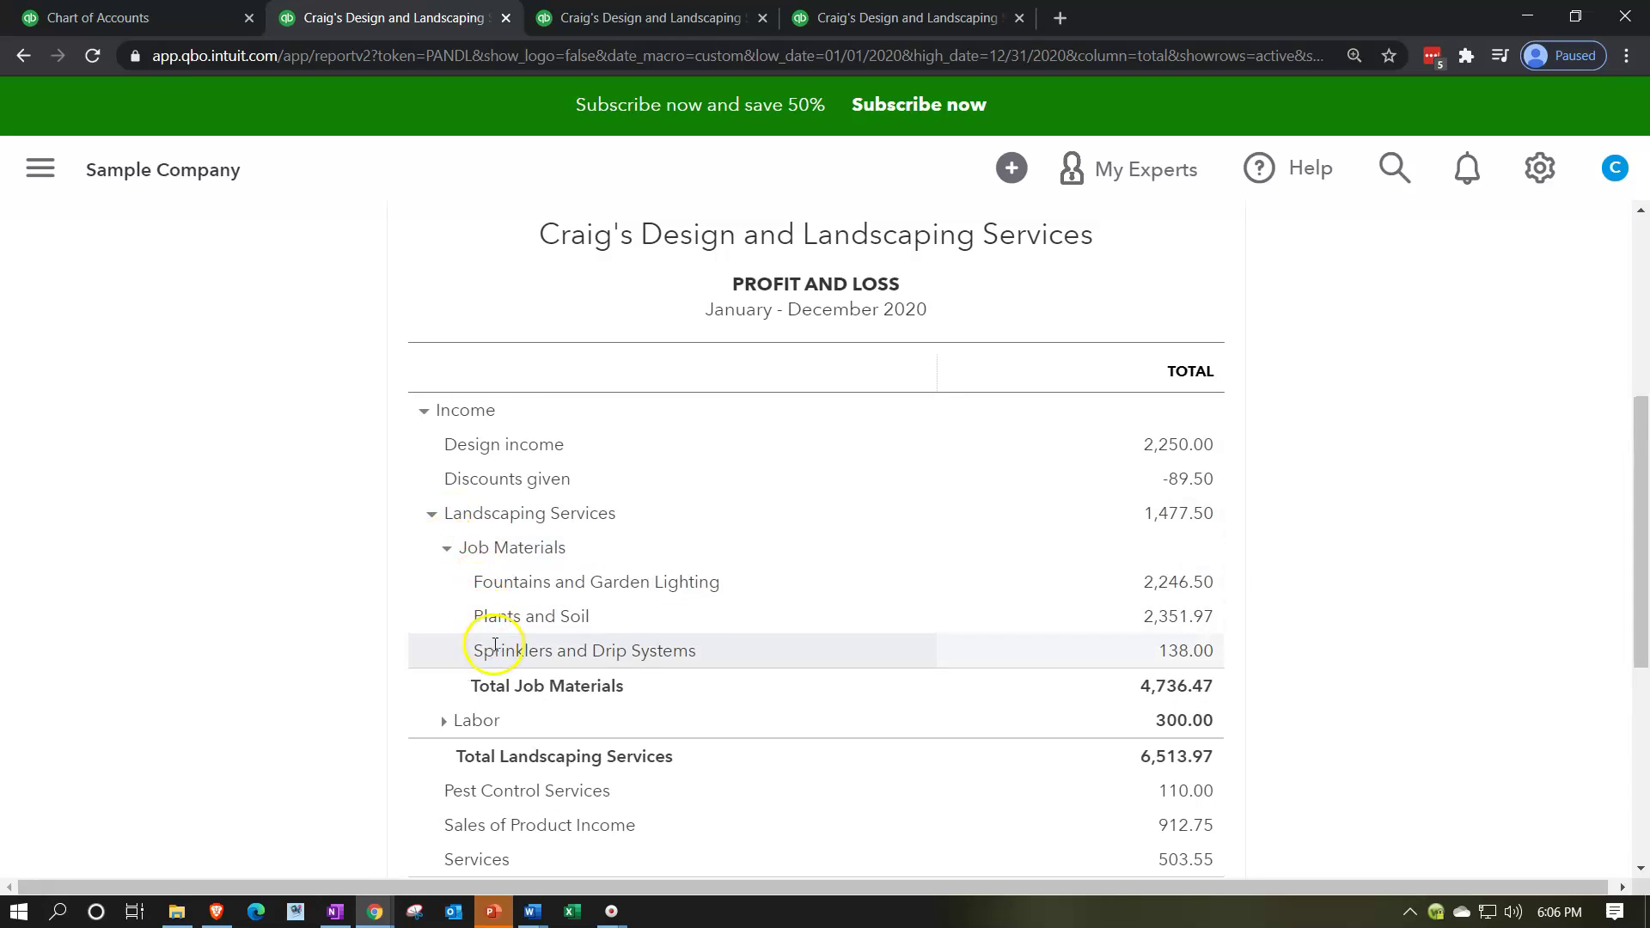
Step: Expand the Cost of Goods Sold section of the Profit and Loss to show its account above Gross Profit
{"action": "scroll", "coordinate": [430, 593], "scroll_direction": "down", "scroll_amount": 1}
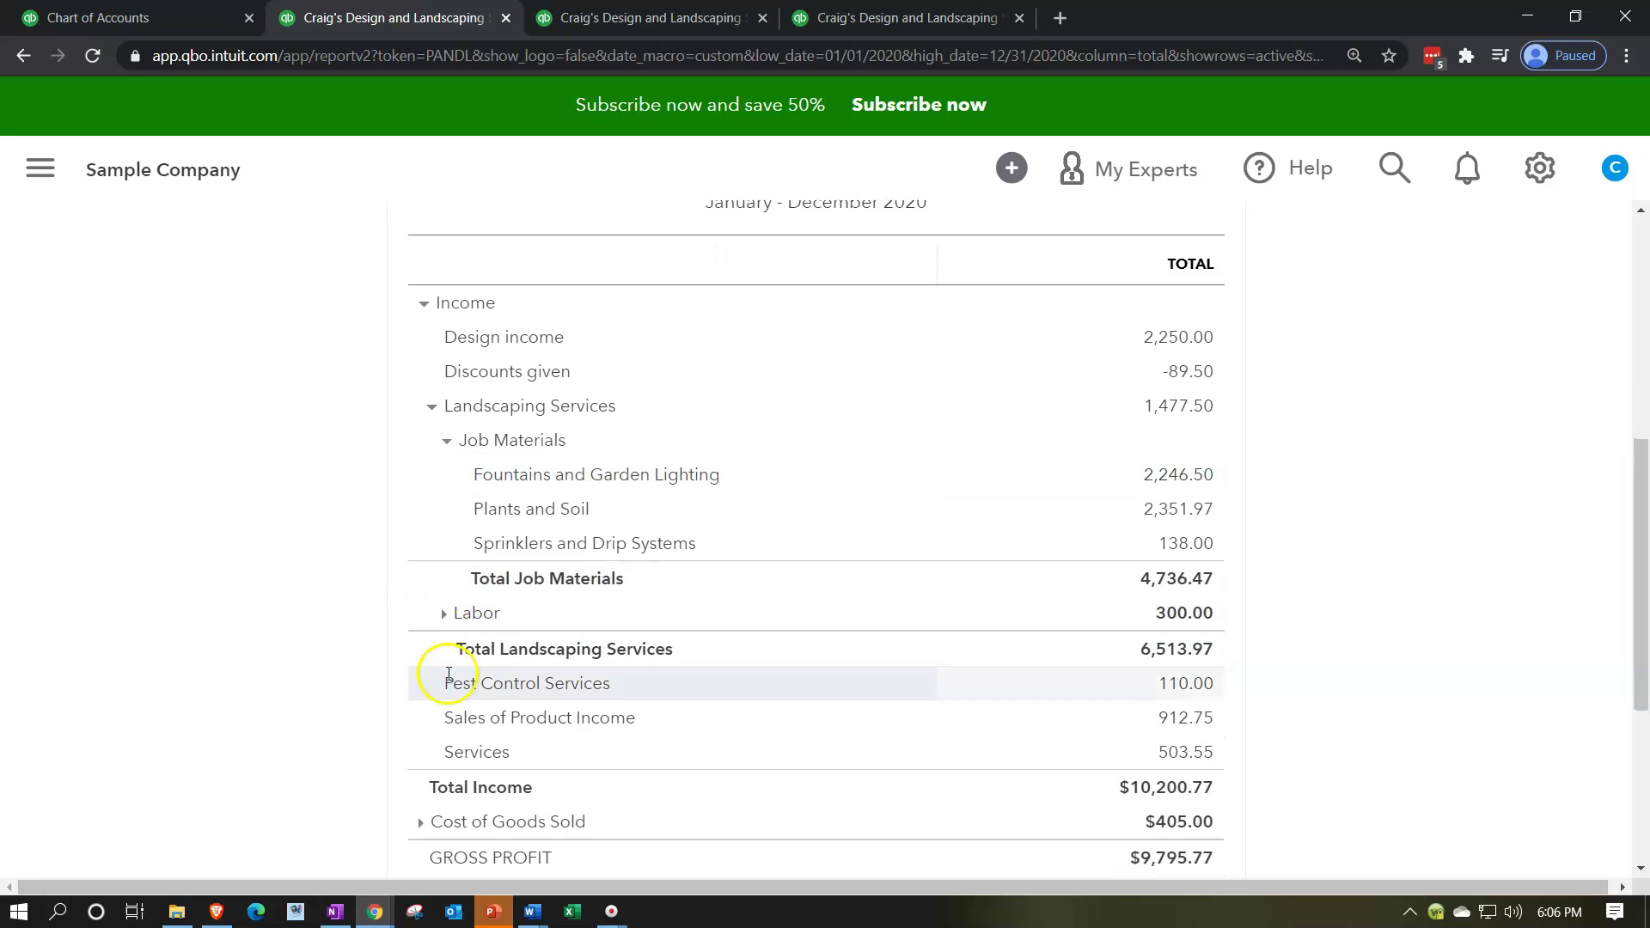
{"action": "scroll", "coordinate": [447, 657], "scroll_direction": "down", "scroll_amount": 2}
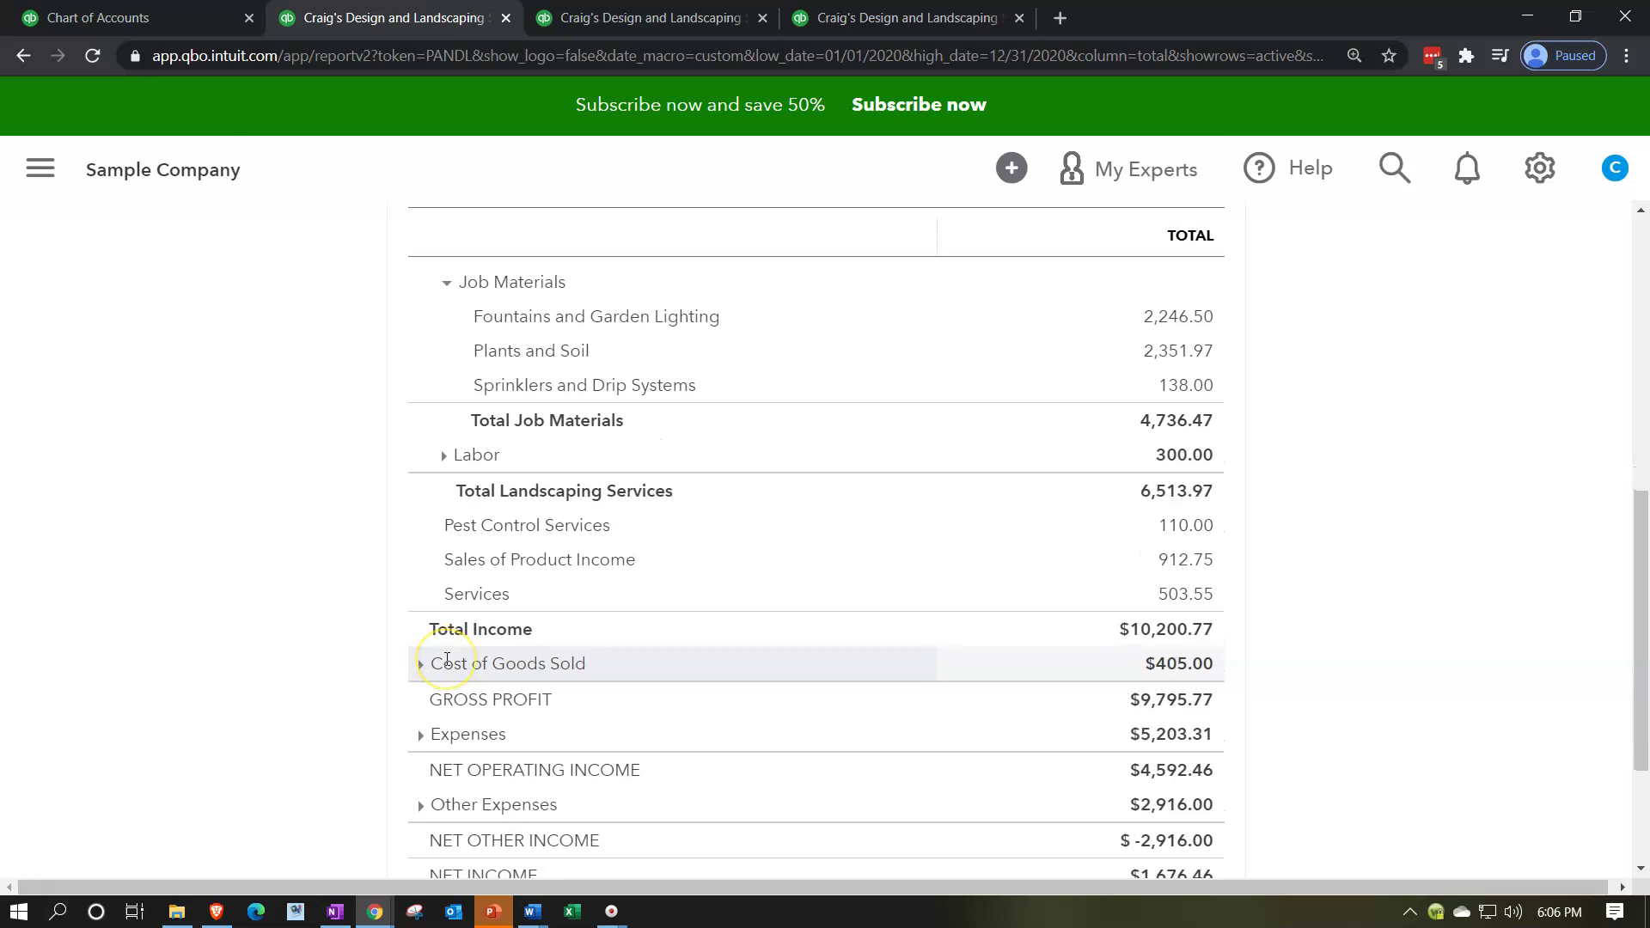
{"action": "left_click", "coordinate": [170, 25]}
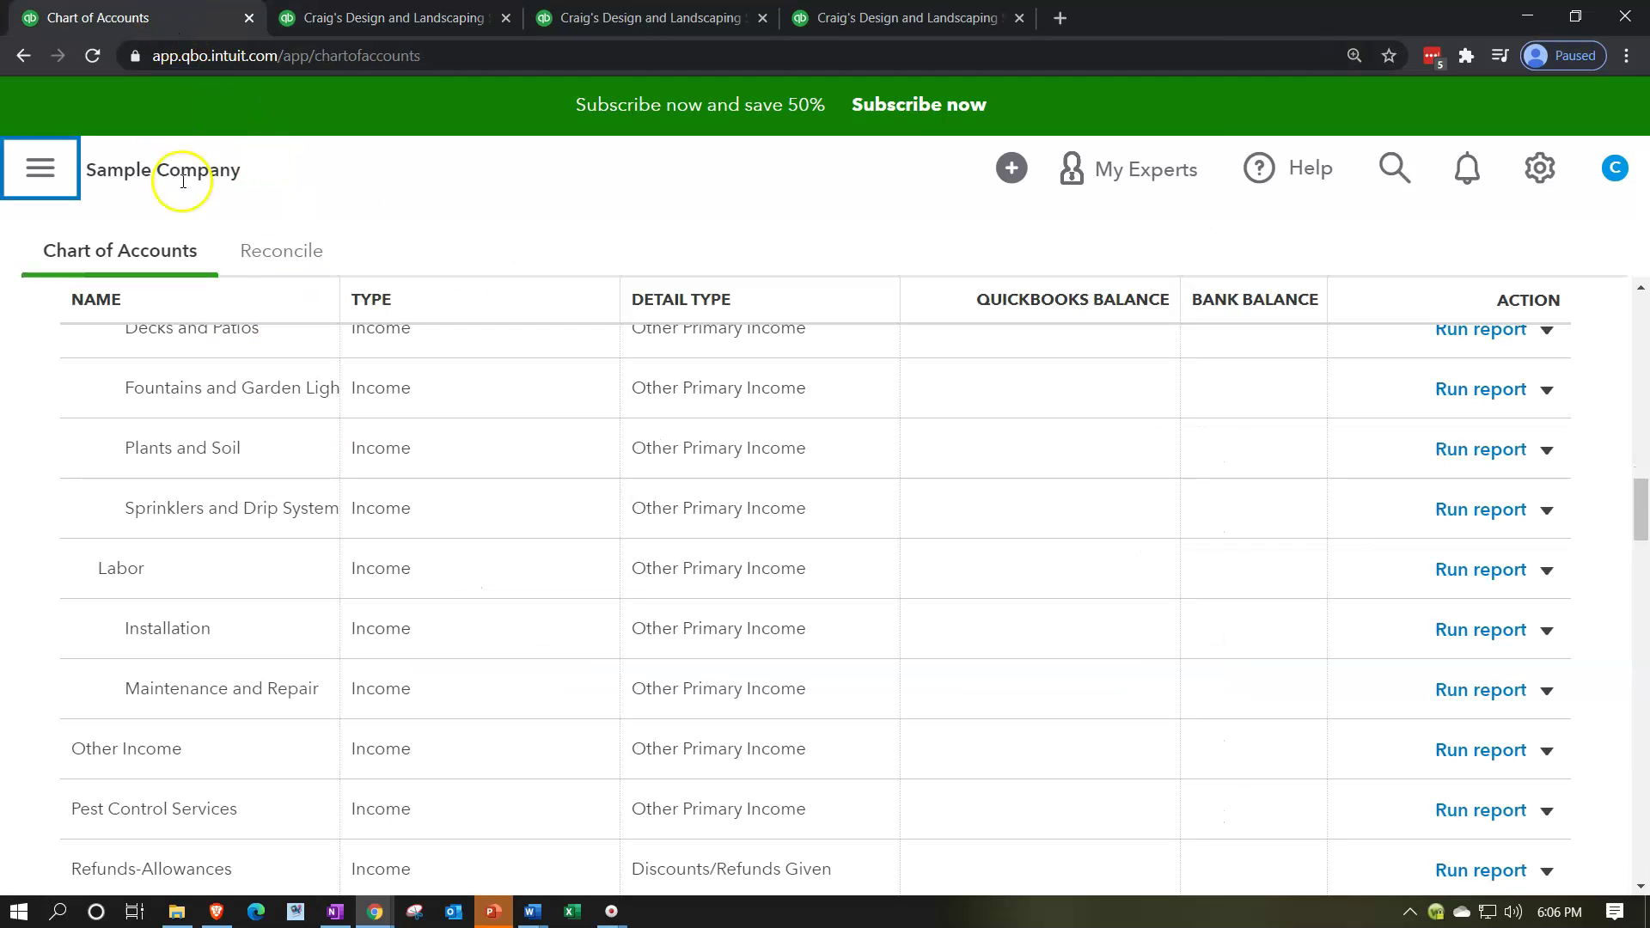
{"action": "left_click", "coordinate": [344, 31]}
{"action": "scroll", "coordinate": [358, 550], "scroll_direction": "down", "scroll_amount": 1}
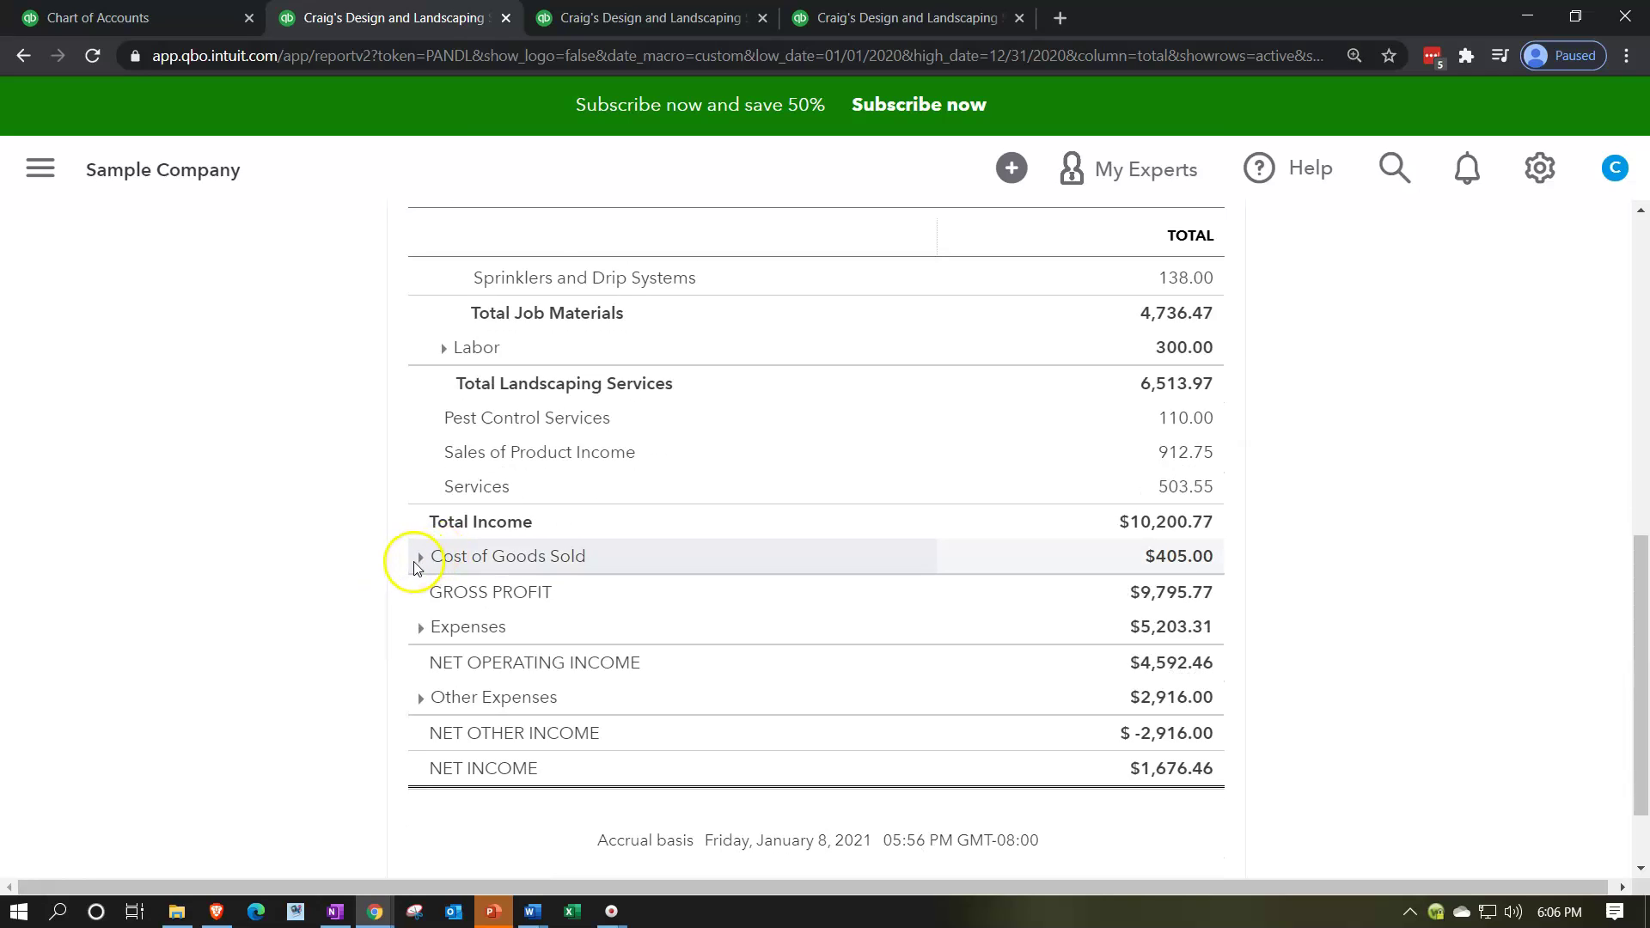
{"action": "left_click", "coordinate": [419, 559]}
{"action": "scroll", "coordinate": [348, 574], "scroll_direction": "down", "scroll_amount": 1}
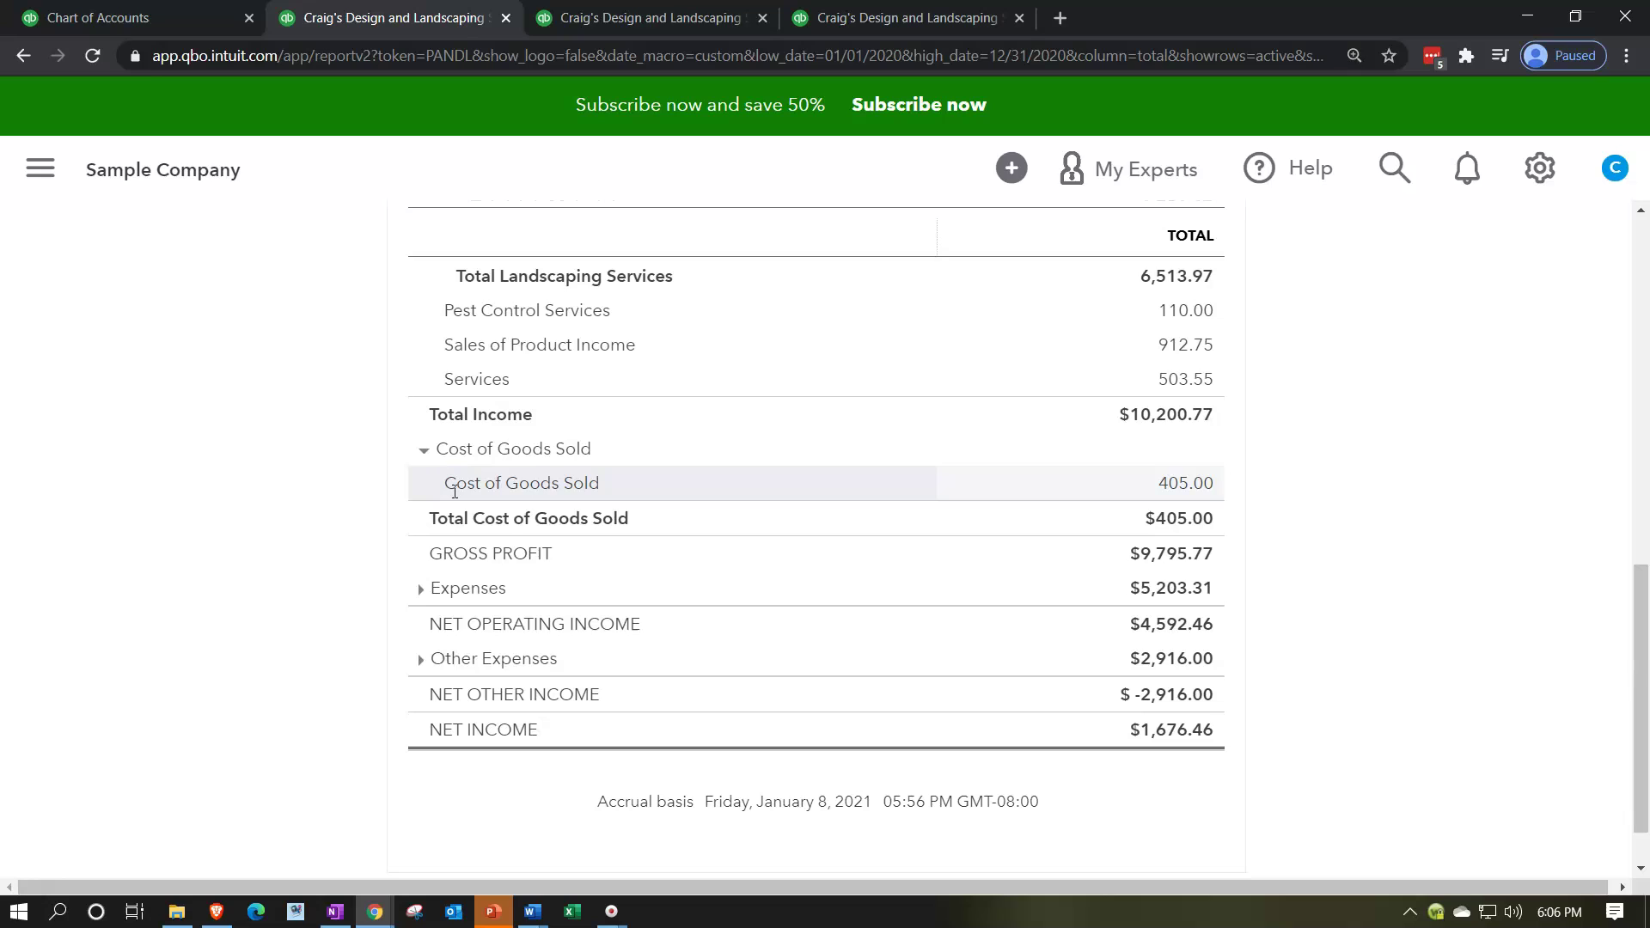
{"action": "left_click", "coordinate": [423, 454]}
{"action": "left_click", "coordinate": [423, 454]}
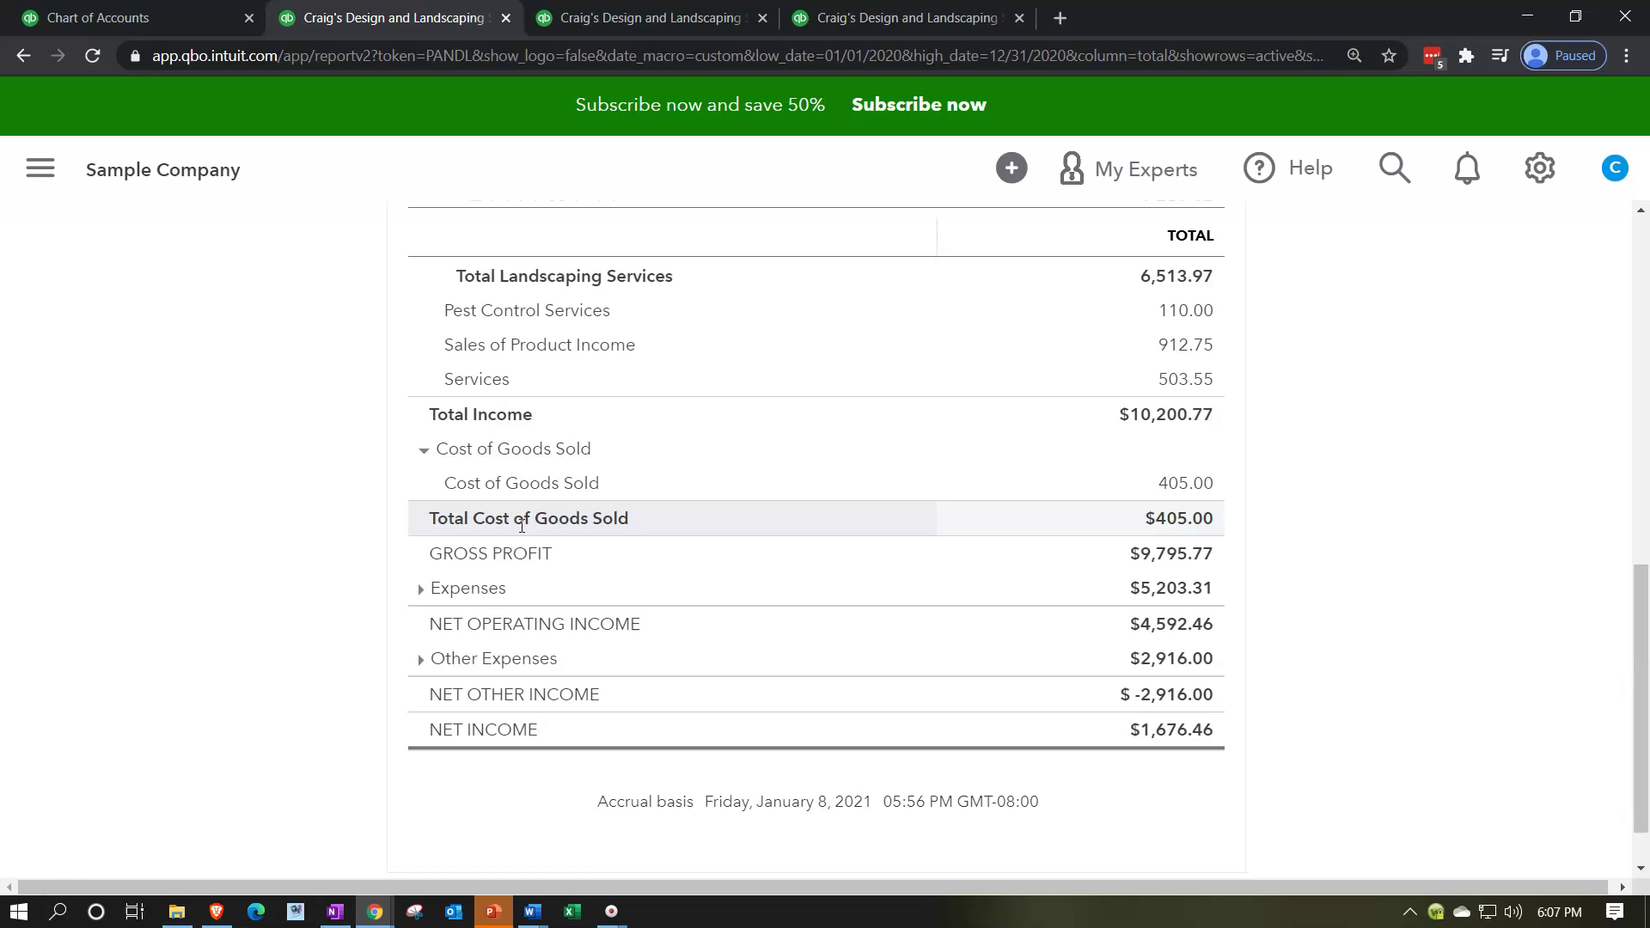
{"action": "left_click", "coordinate": [514, 553]}
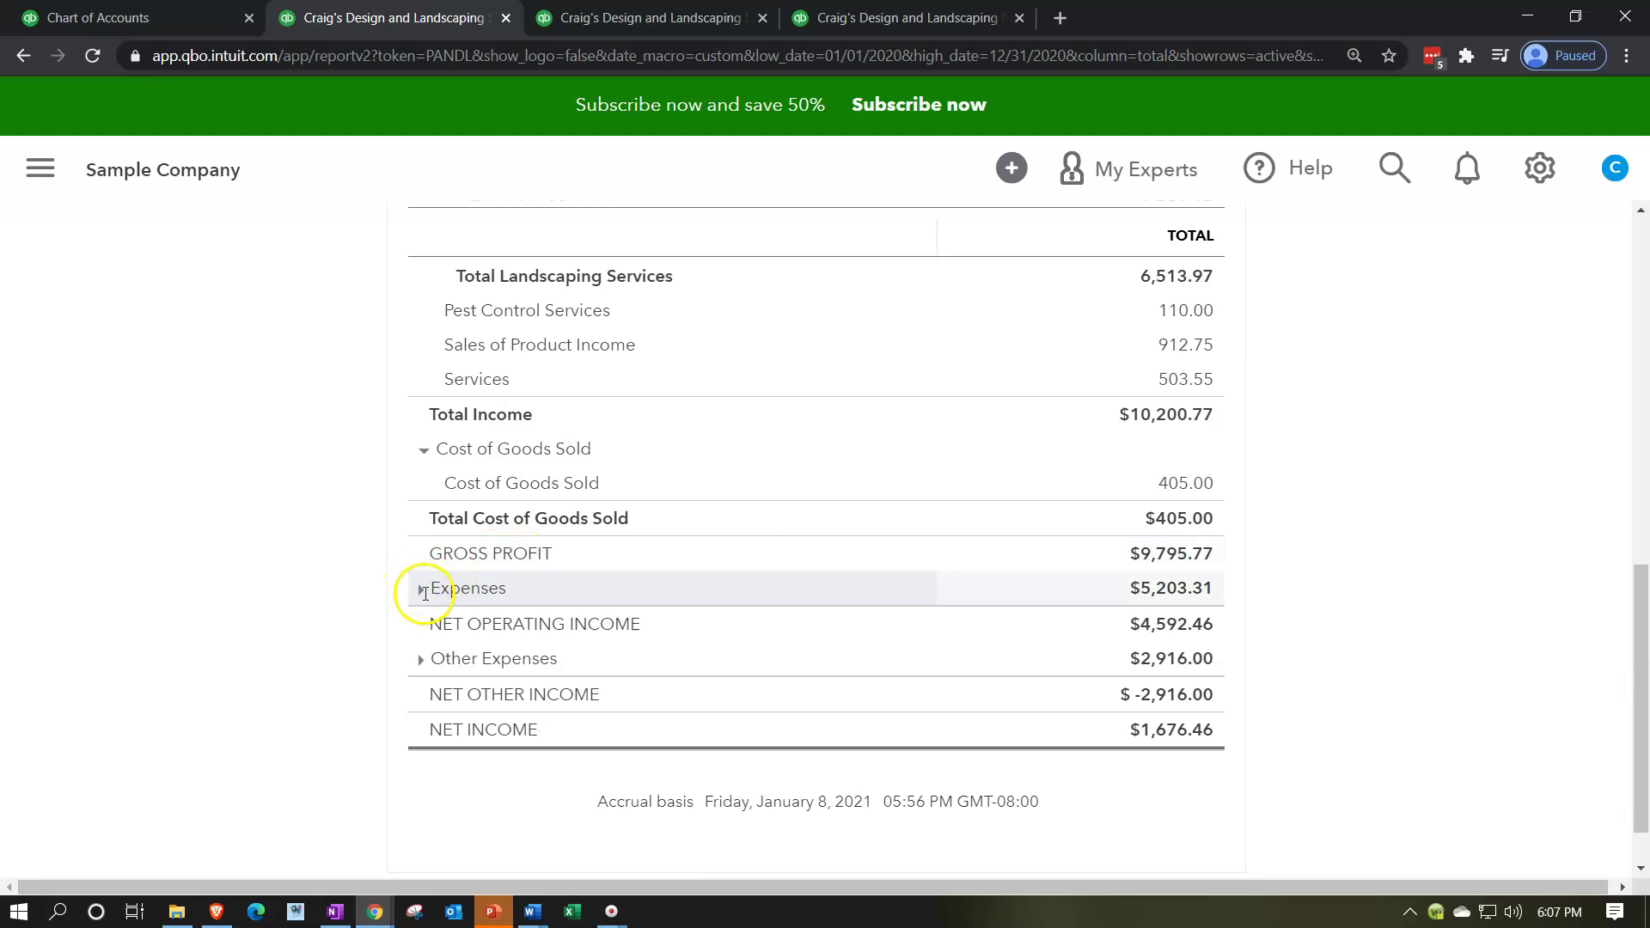
Step: Expand the Expenses section of the Profit and Loss and review its Automobile and Job Expenses sub-accounts
{"action": "left_click", "coordinate": [421, 590]}
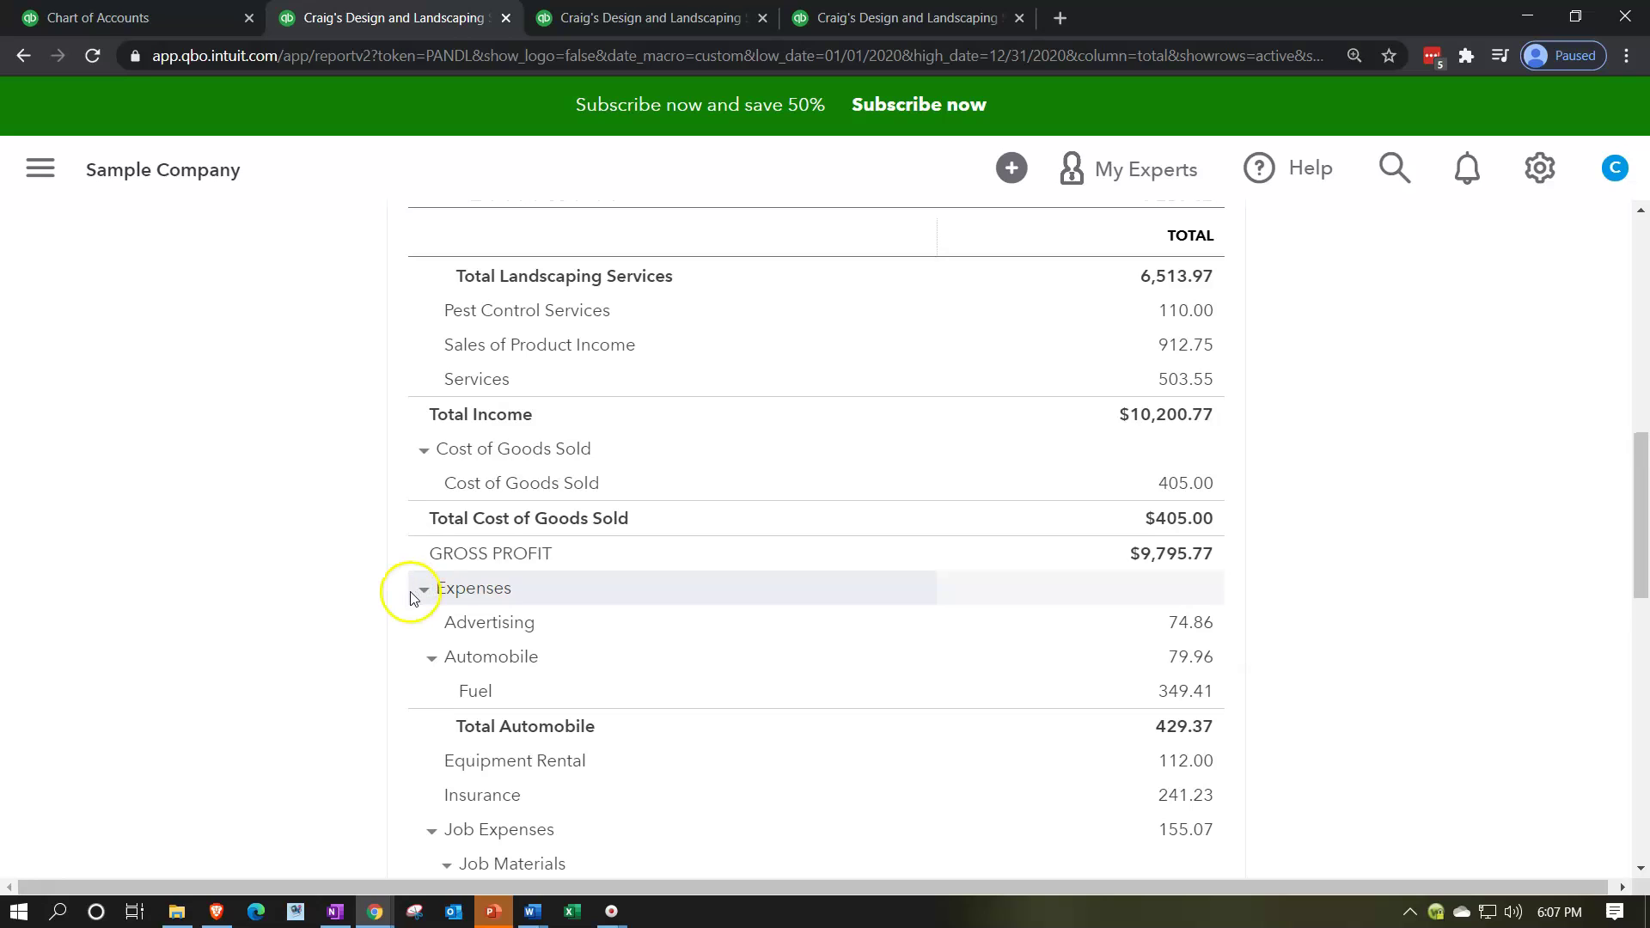
{"action": "scroll", "coordinate": [410, 597], "scroll_direction": "down", "scroll_amount": 1}
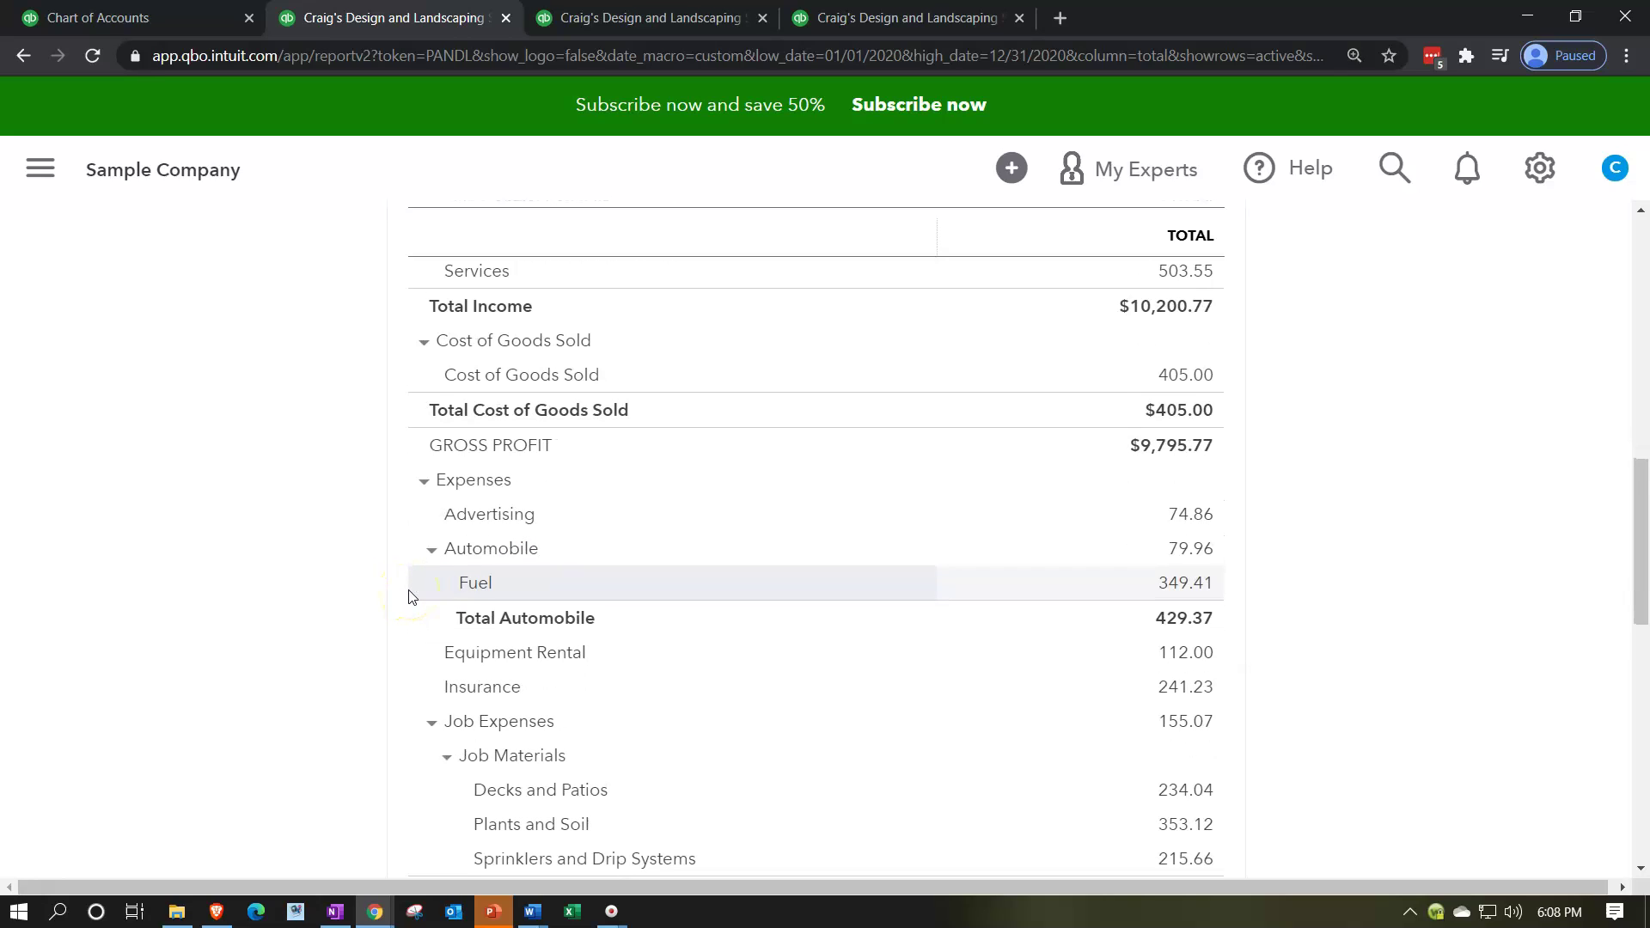
{"action": "scroll", "coordinate": [410, 597], "scroll_direction": "down", "scroll_amount": 1}
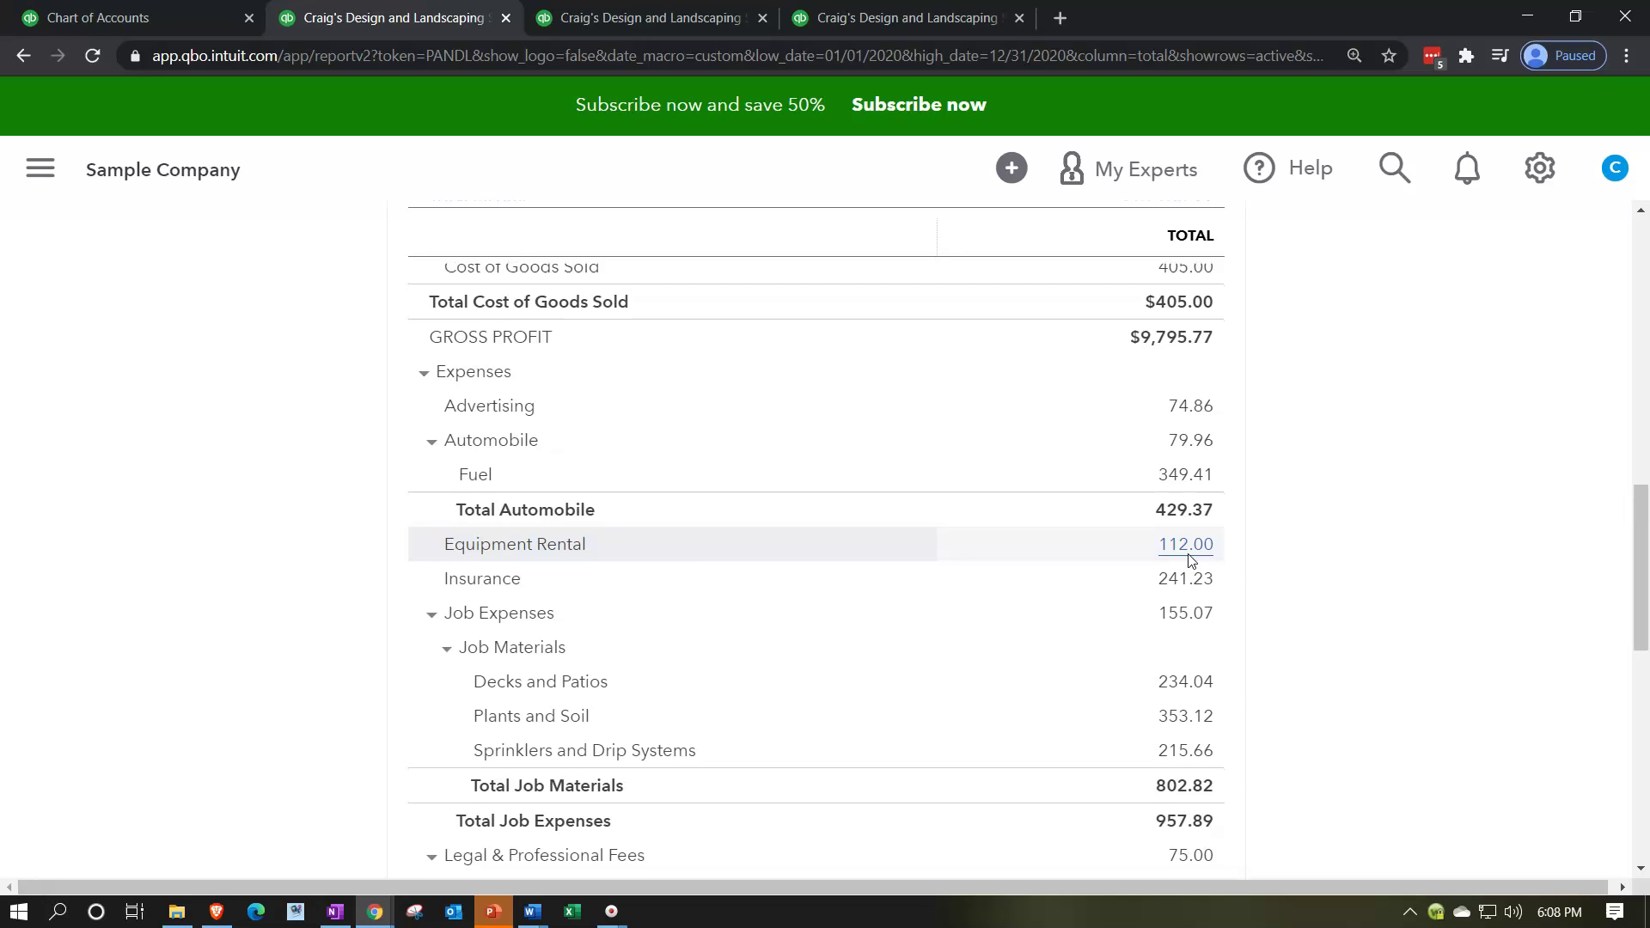
{"action": "scroll", "coordinate": [756, 541], "scroll_direction": "down", "scroll_amount": 1}
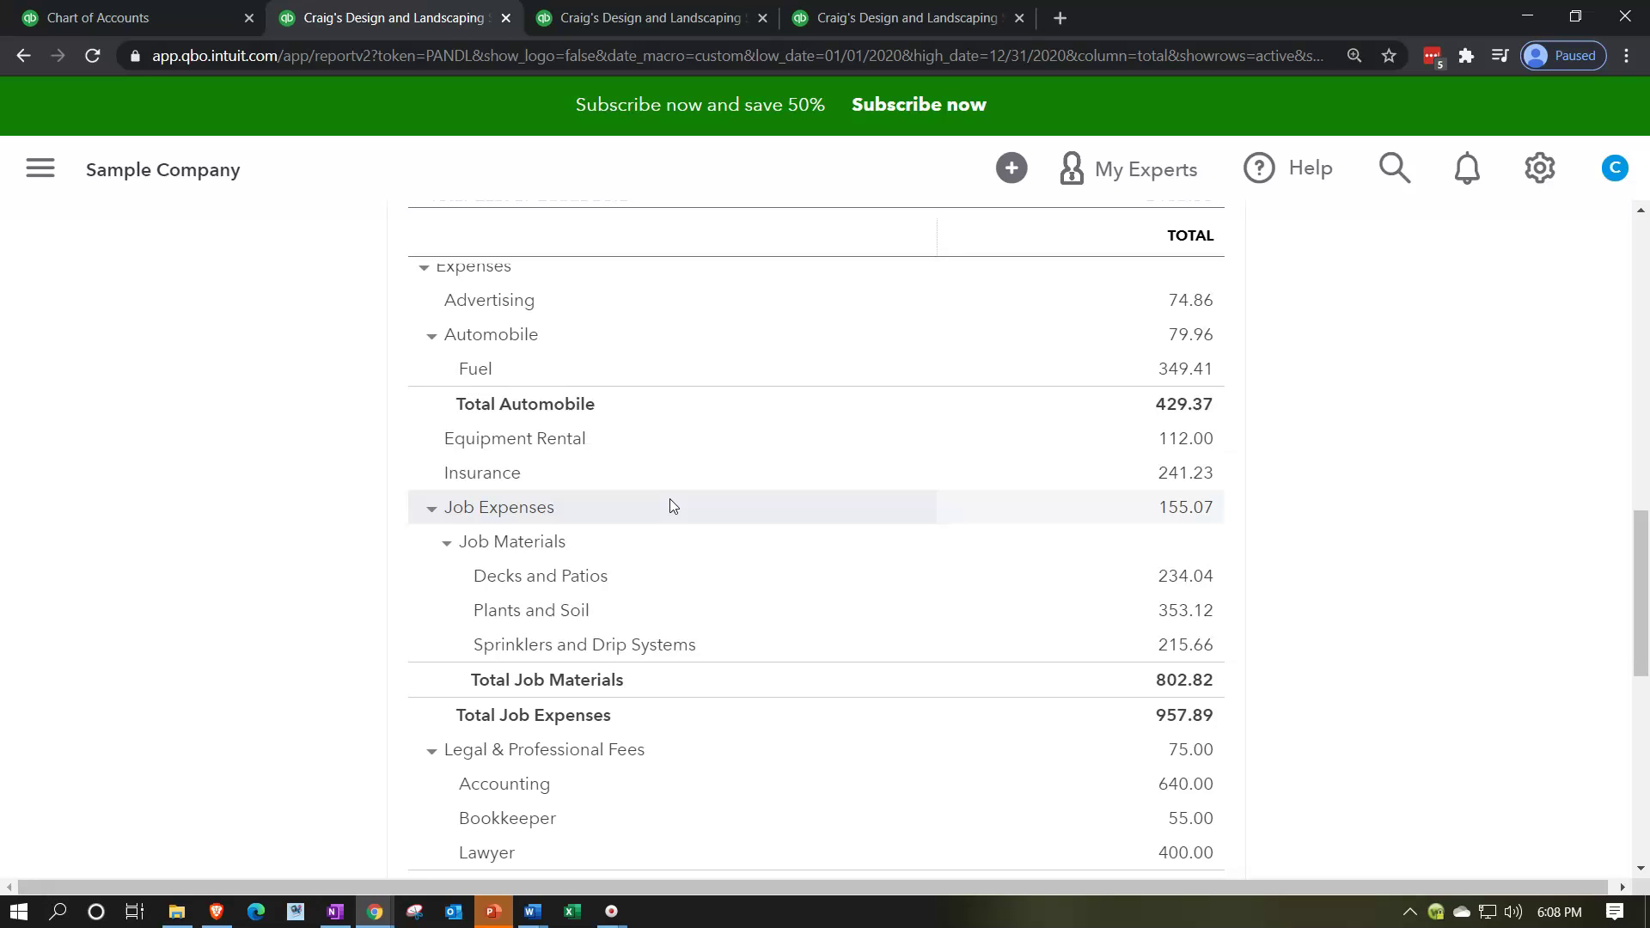
{"action": "left_click", "coordinate": [333, 624]}
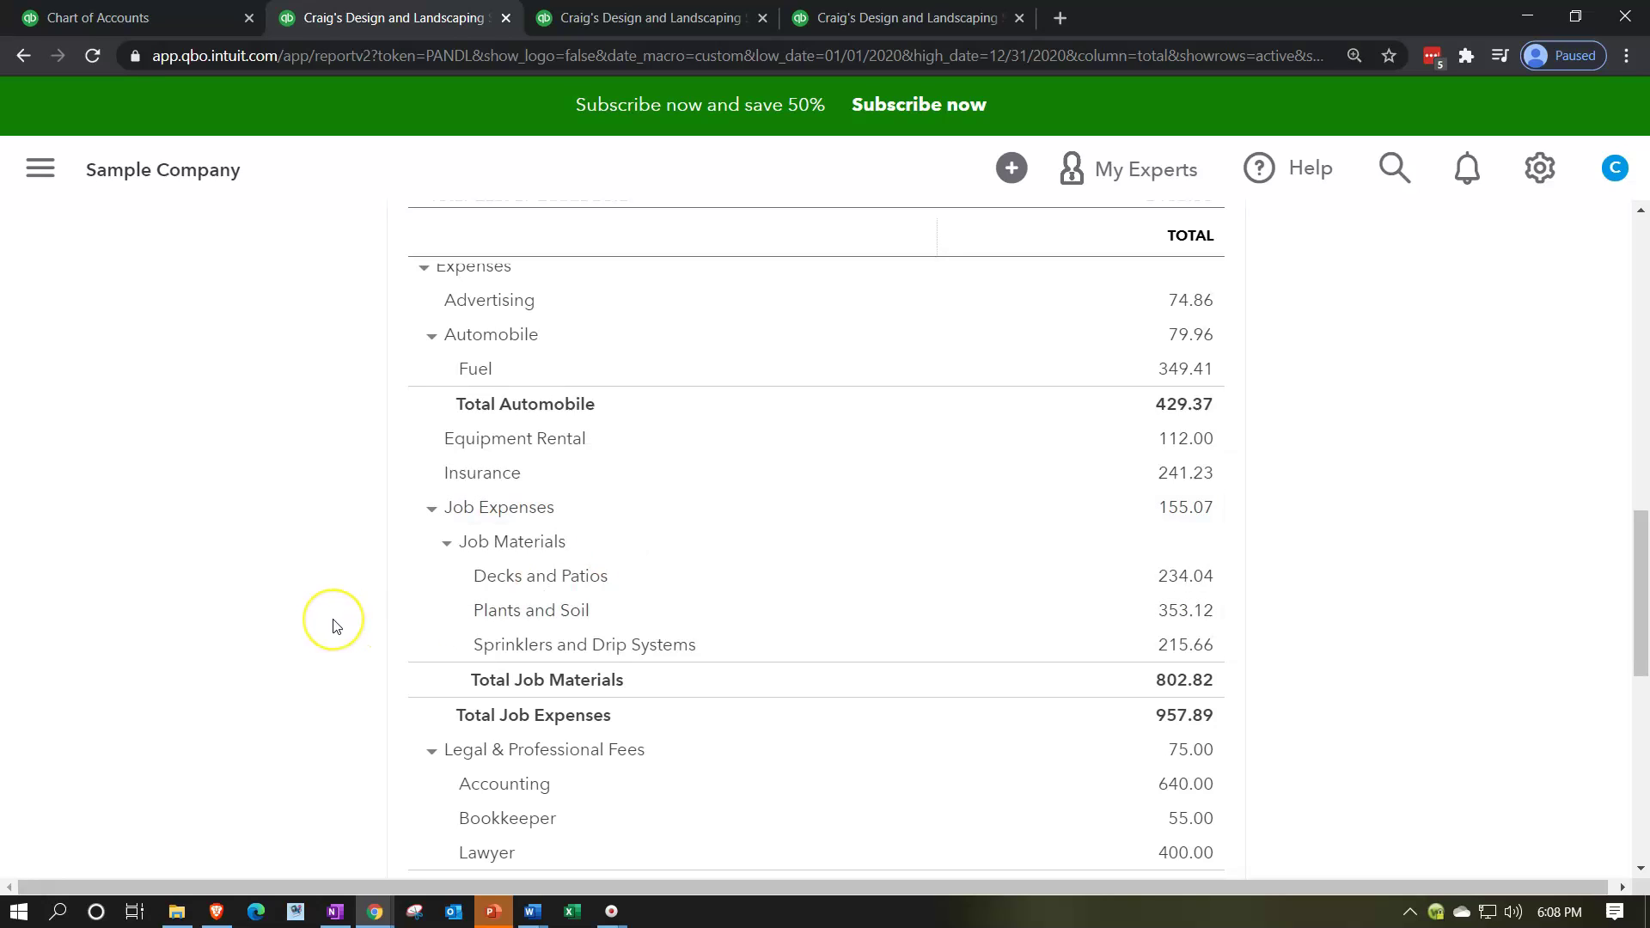
{"action": "scroll", "coordinate": [335, 626], "scroll_direction": "up", "scroll_amount": 1}
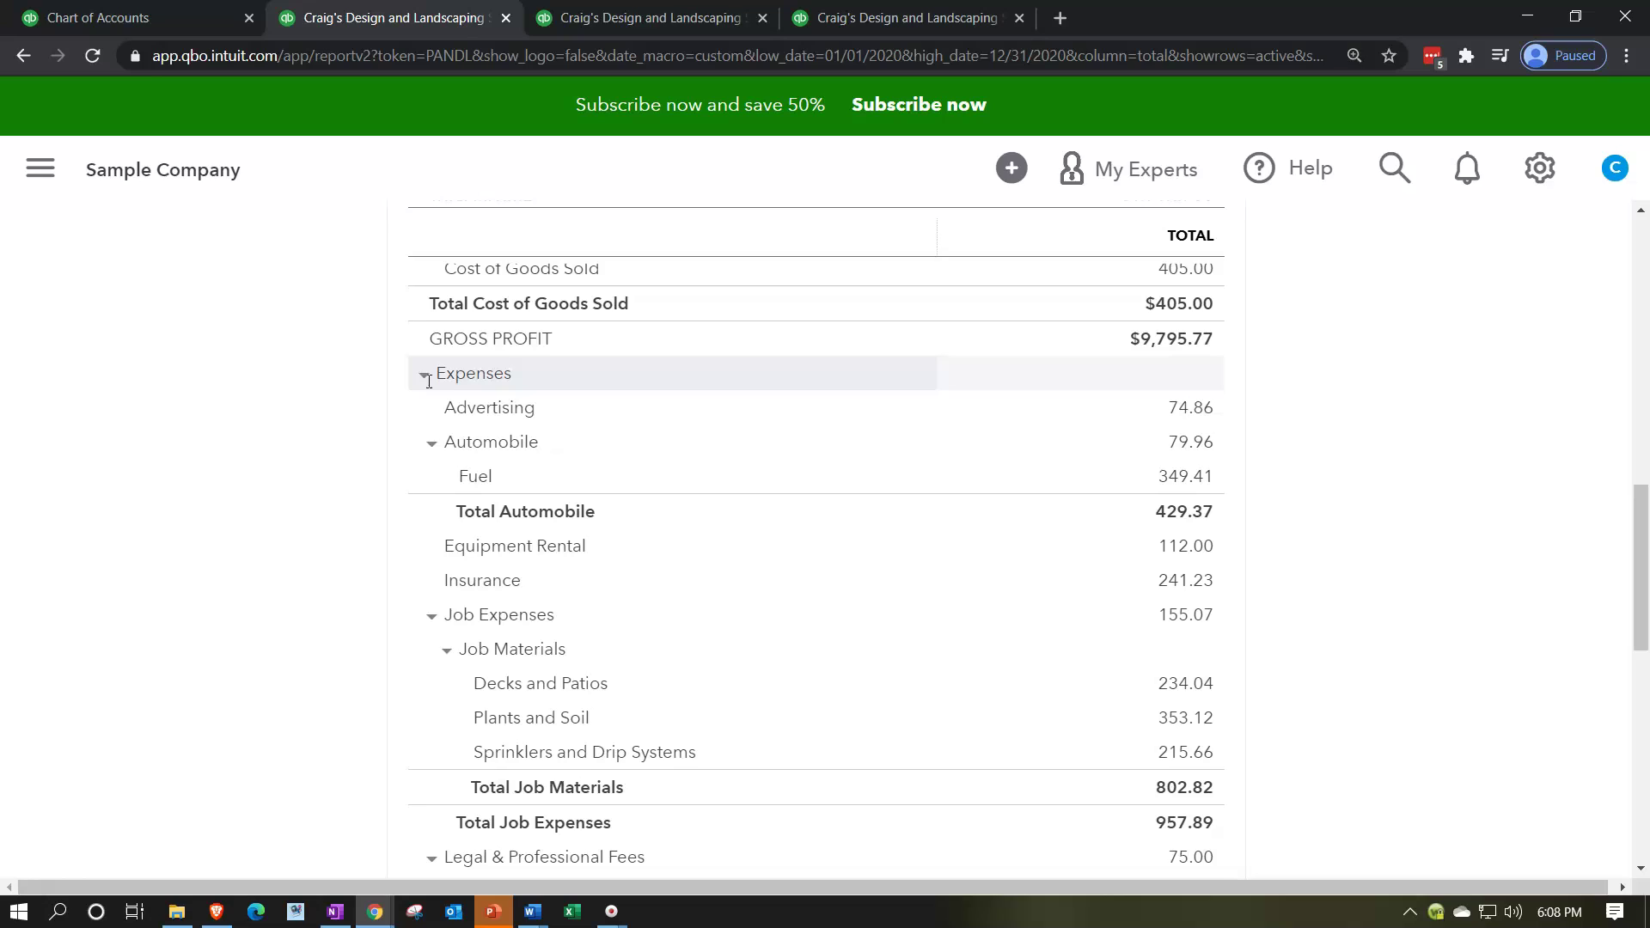
{"action": "left_click", "coordinate": [432, 442]}
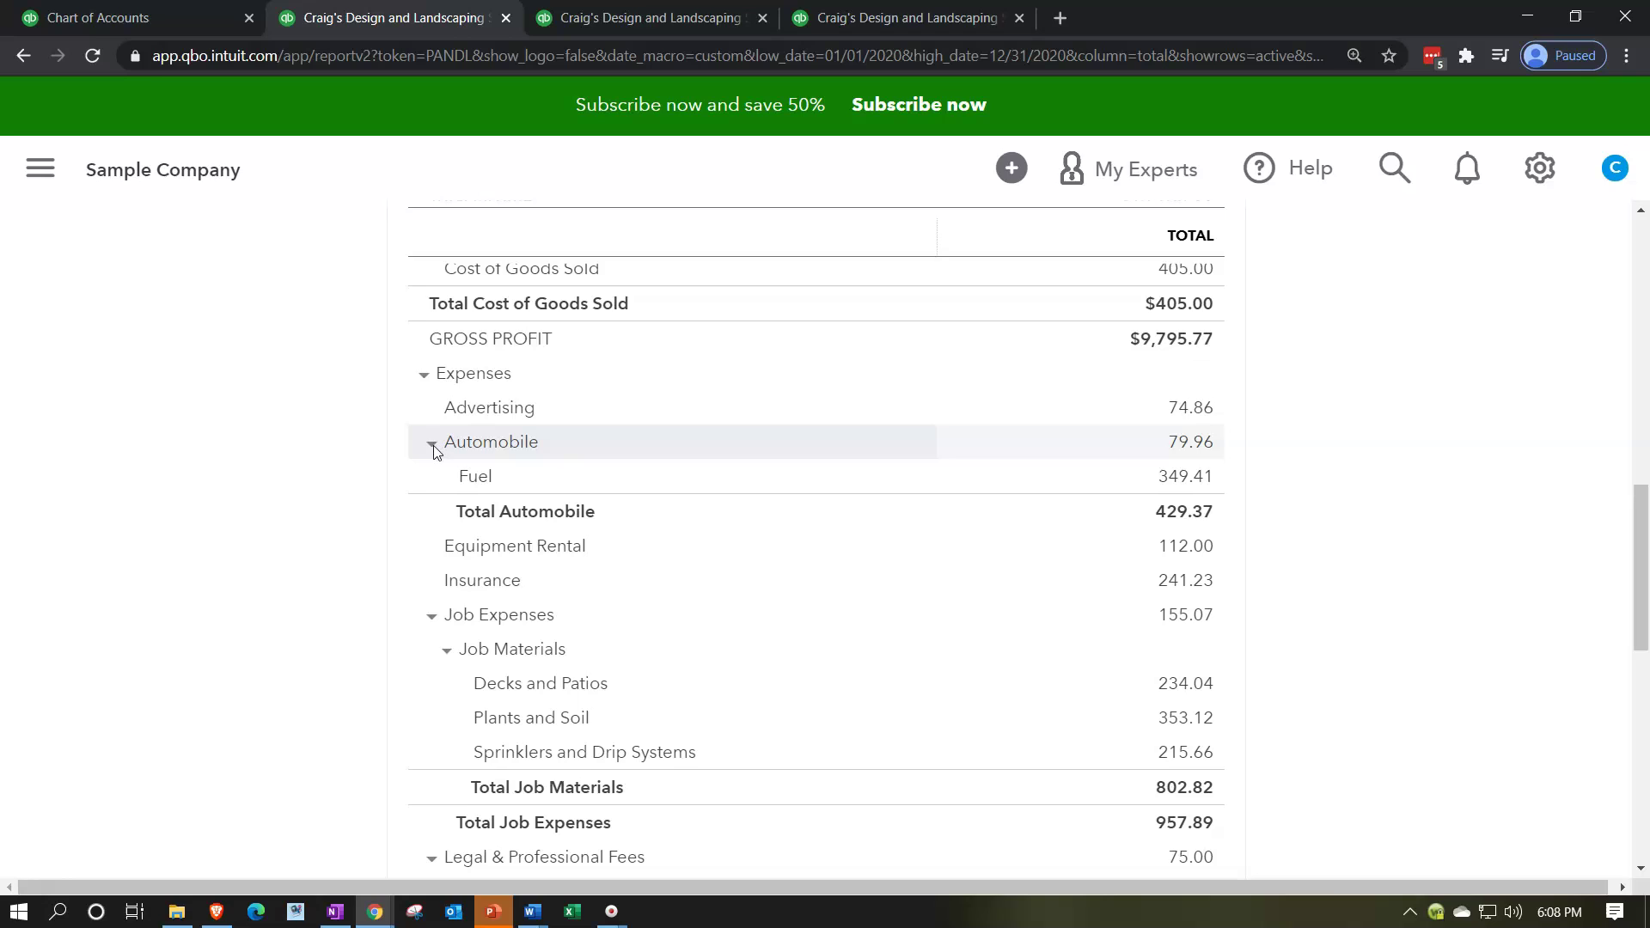
{"action": "scroll", "coordinate": [436, 498], "scroll_direction": "down", "scroll_amount": 1}
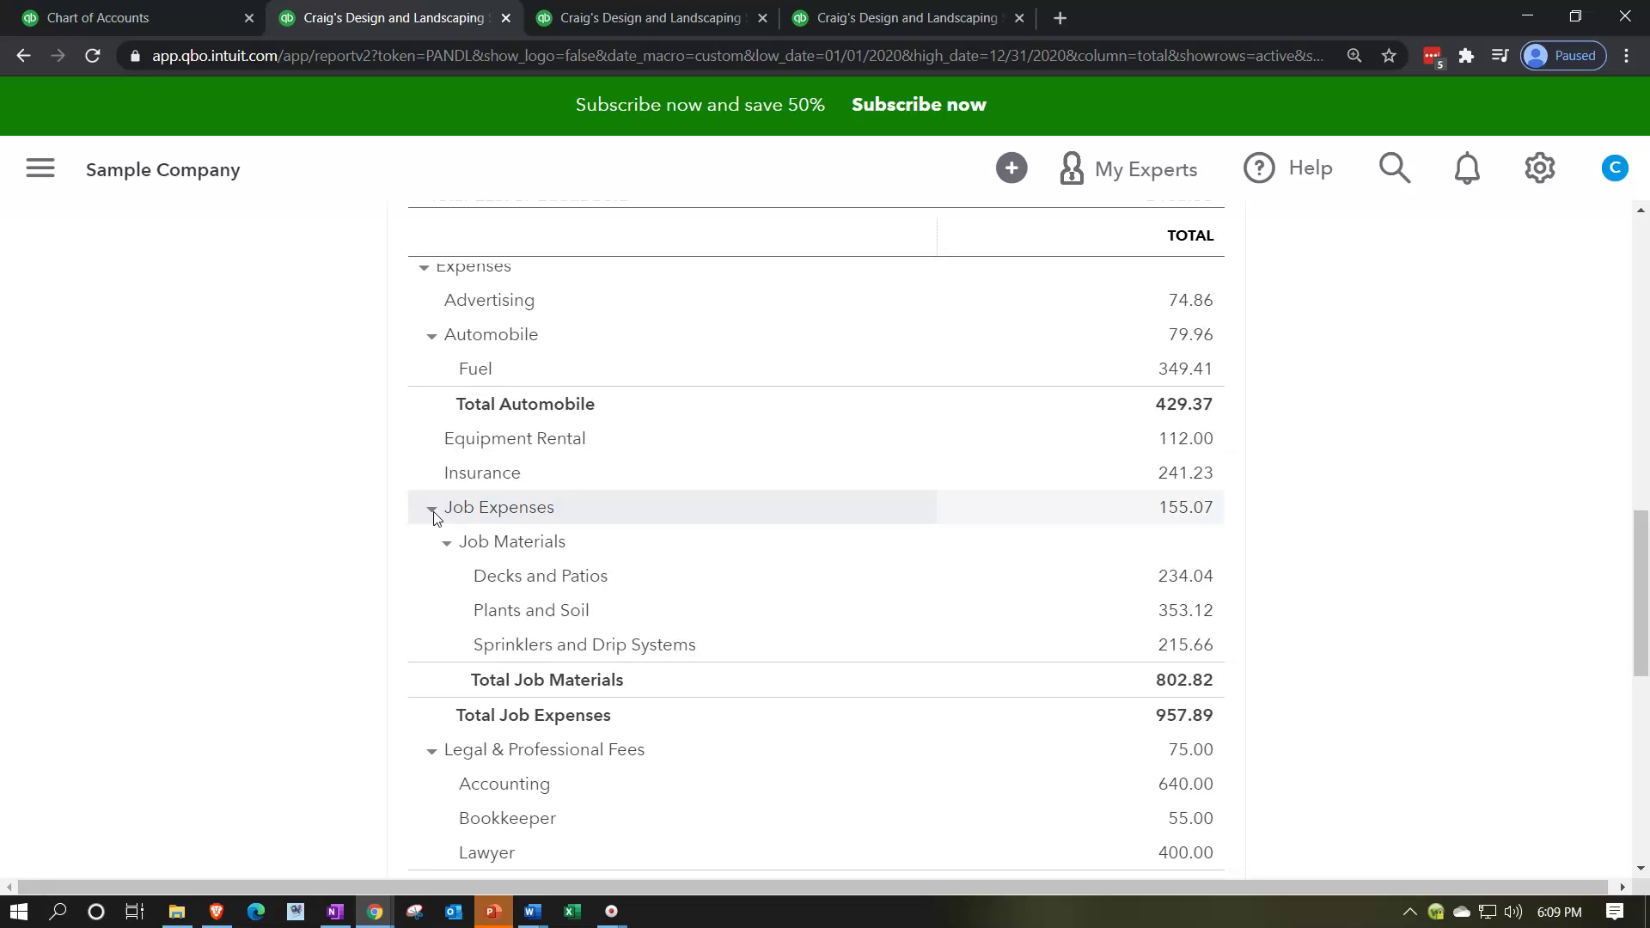
{"action": "scroll", "coordinate": [435, 516], "scroll_direction": "up", "scroll_amount": 1}
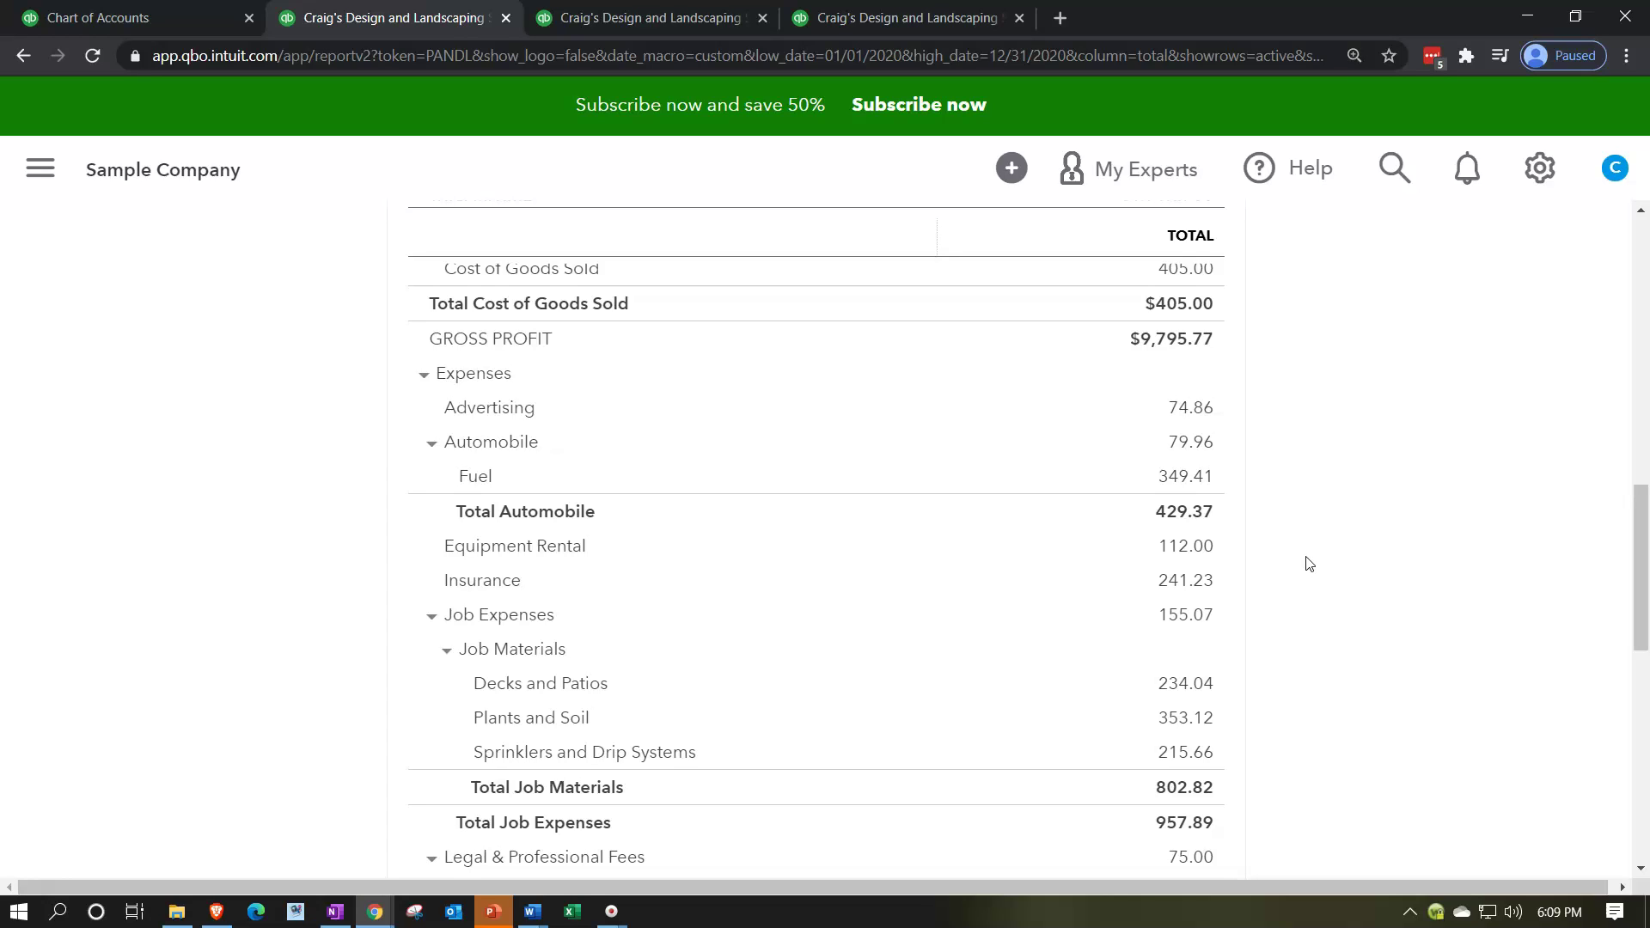
Step: Look up the expense accounts, including Automobile with its Fuel sub-account, in the Chart of Accounts
{"action": "left_click", "coordinate": [203, 19]}
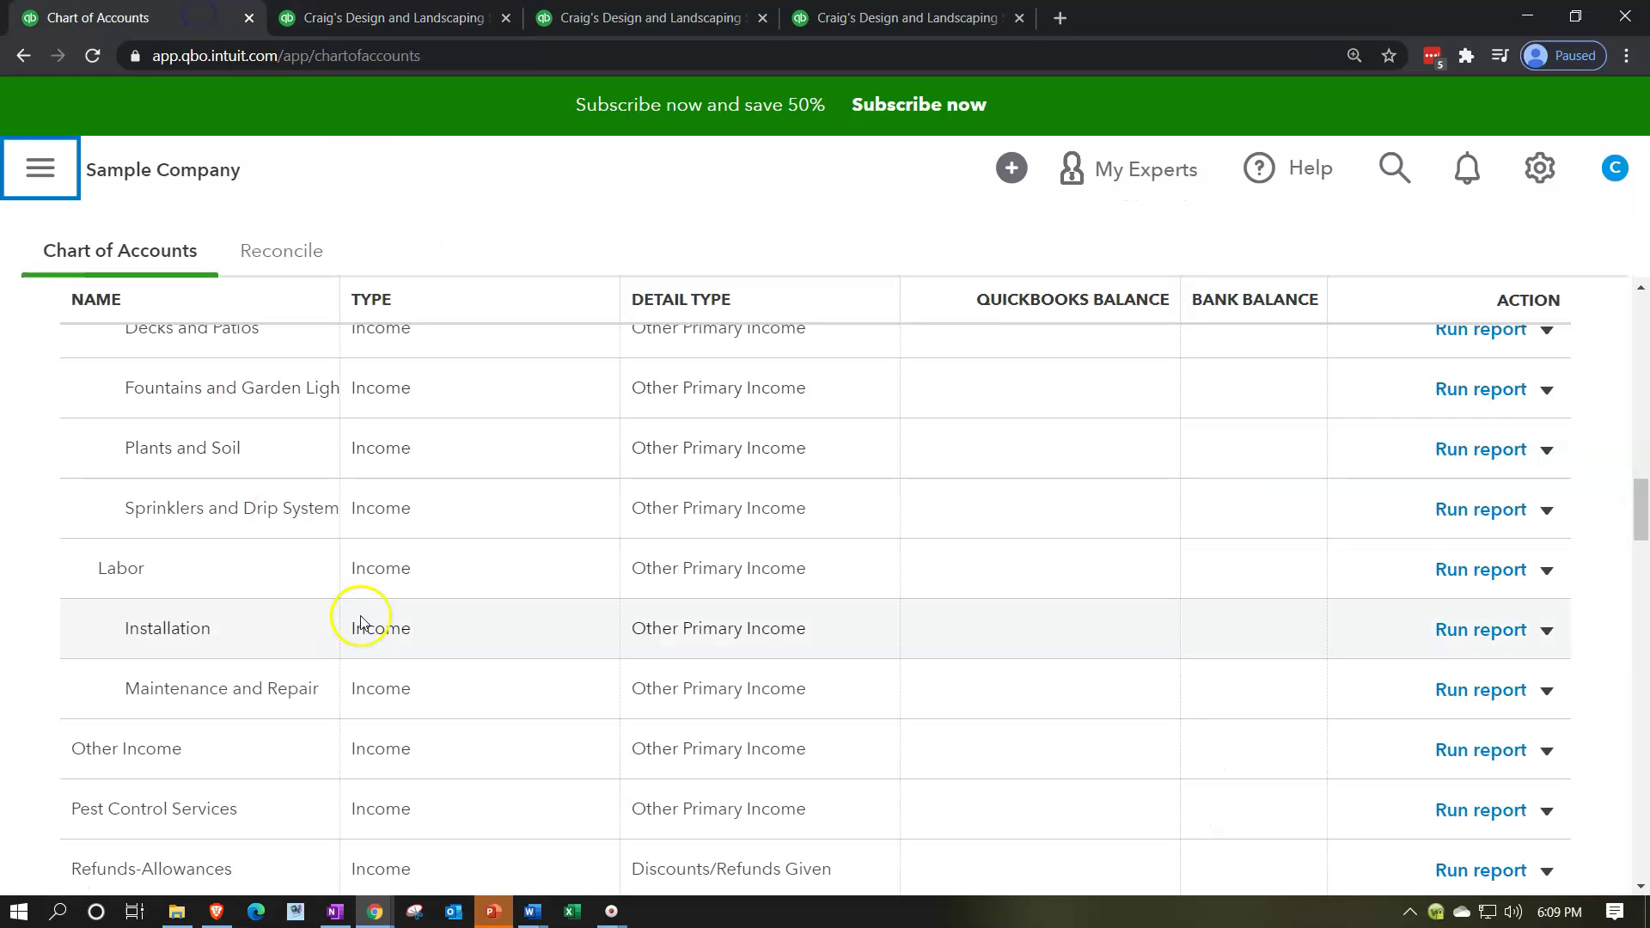
{"action": "scroll", "coordinate": [456, 591], "scroll_direction": "down", "scroll_amount": 8}
{"action": "scroll", "coordinate": [456, 591], "scroll_direction": "down", "scroll_amount": 3}
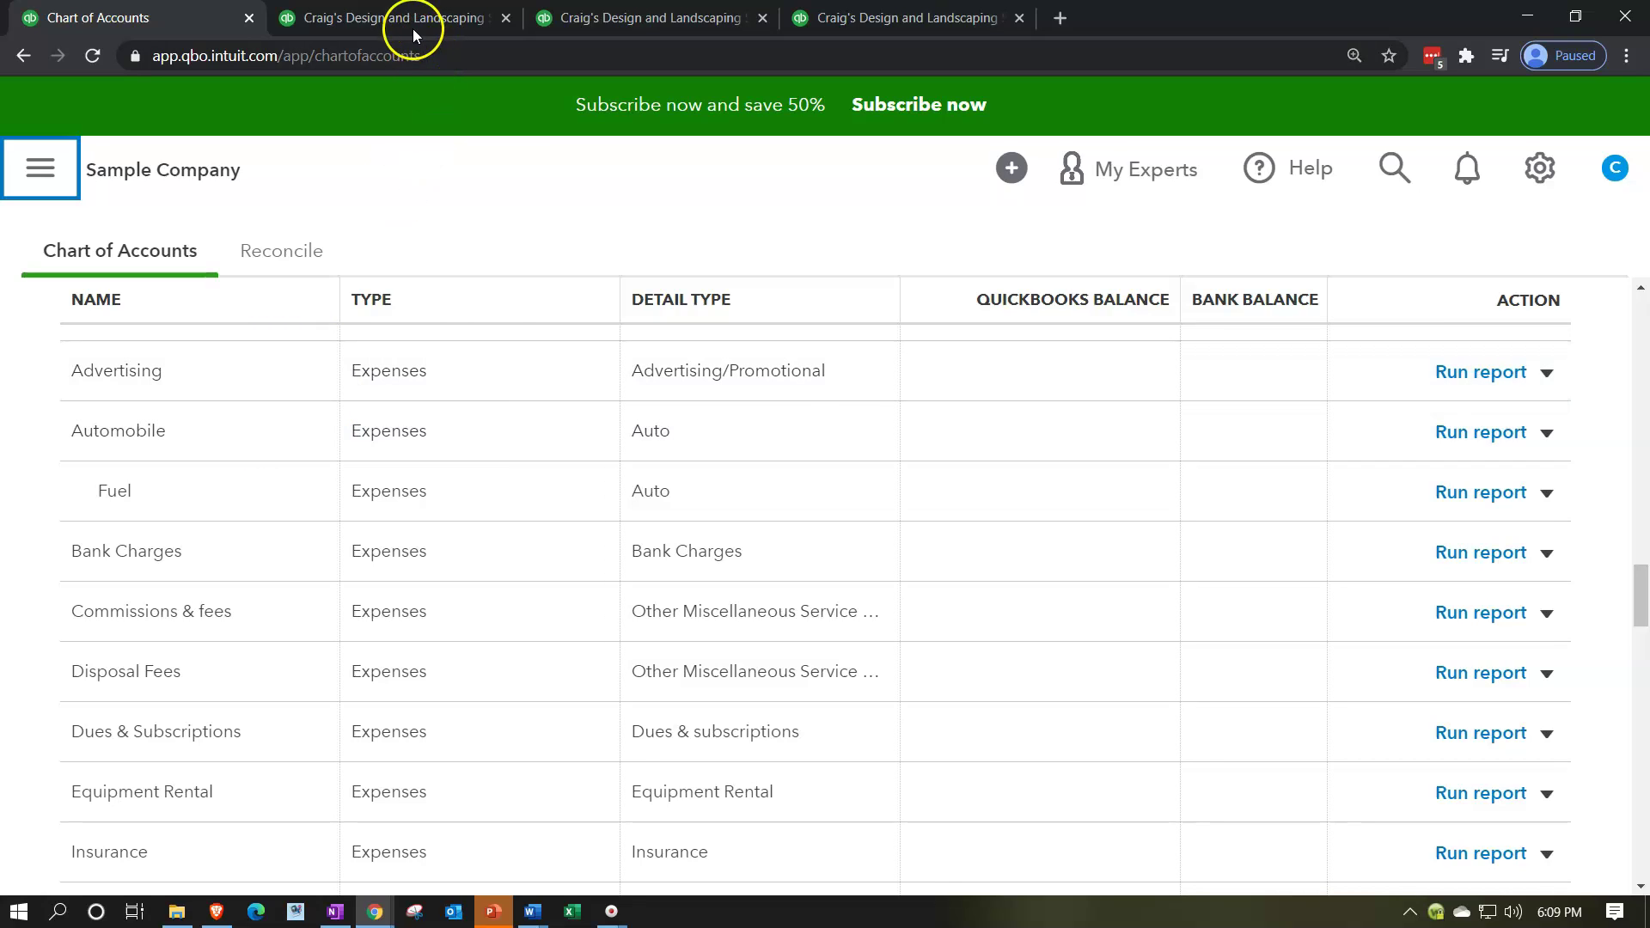
Step: Return to the 2020 Profit and Loss and review the order of its expense accounts from Advertising to Maintenance and Repair
{"action": "left_click", "coordinate": [409, 21]}
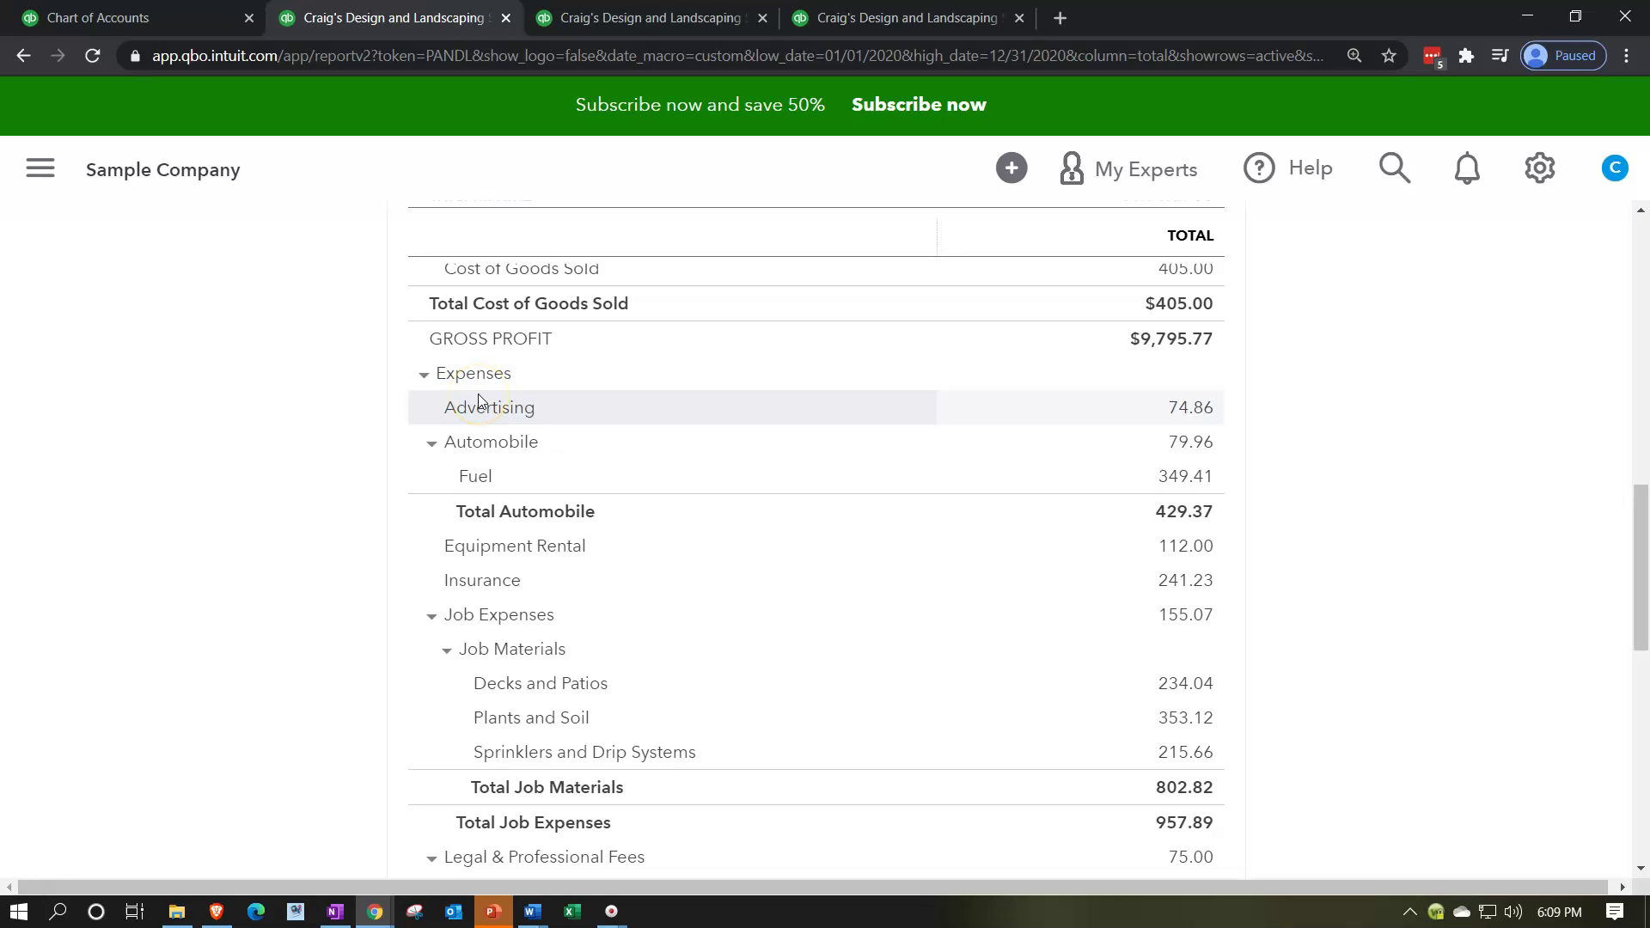
{"action": "scroll", "coordinate": [488, 497], "scroll_direction": "down", "scroll_amount": 3}
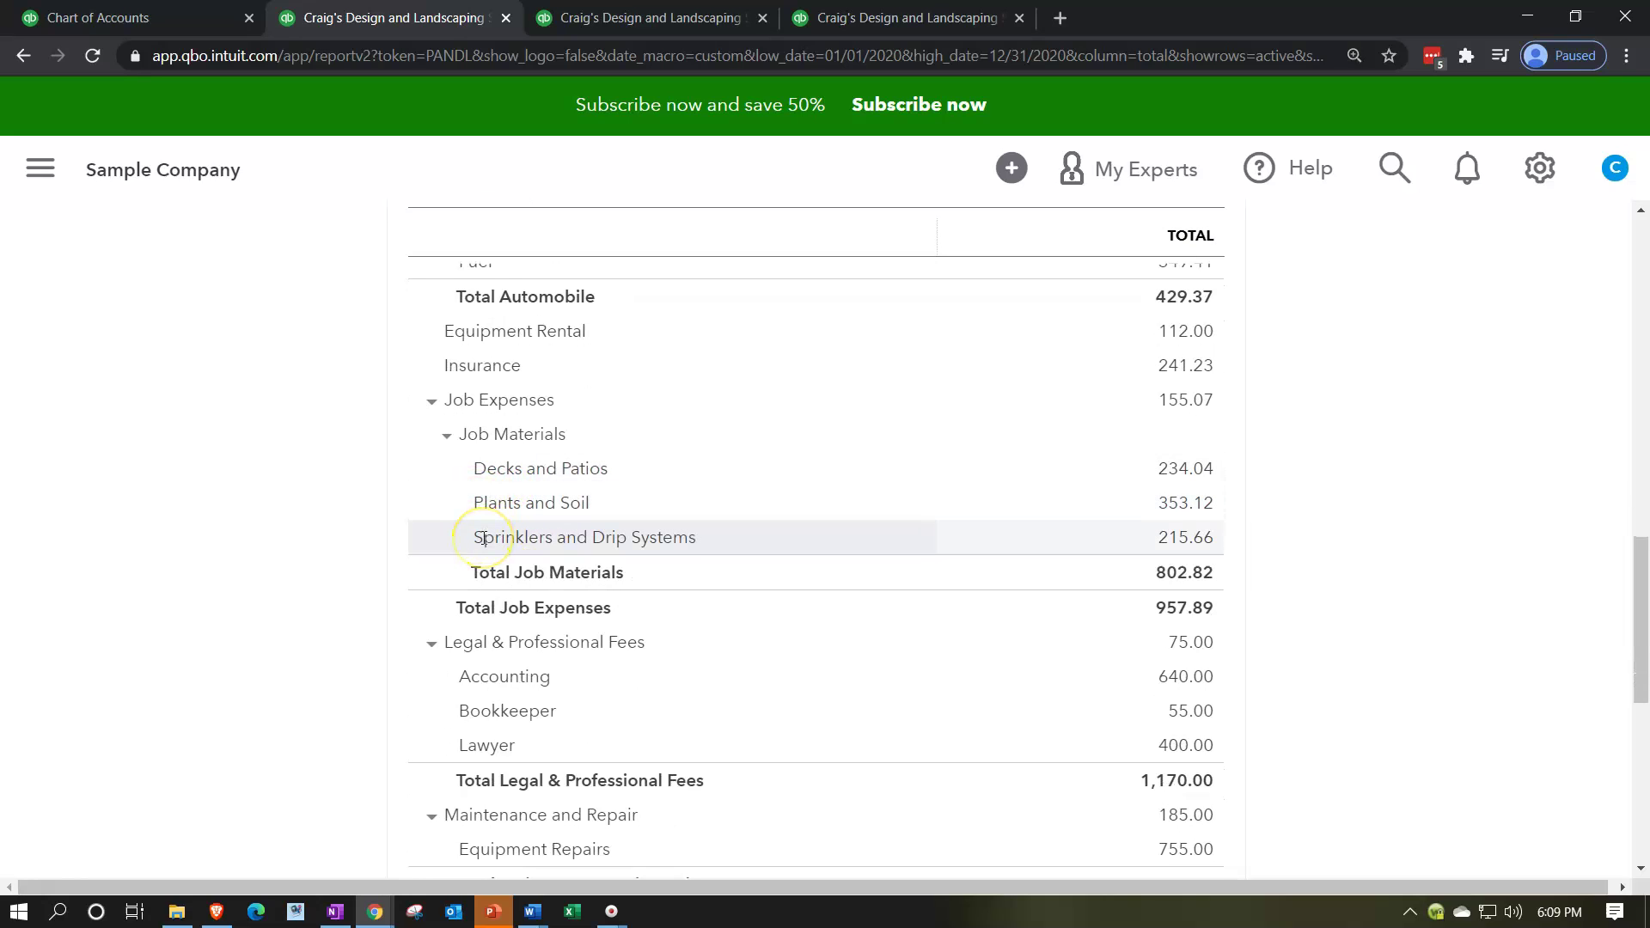
{"action": "scroll", "coordinate": [471, 464], "scroll_direction": "down", "scroll_amount": 1}
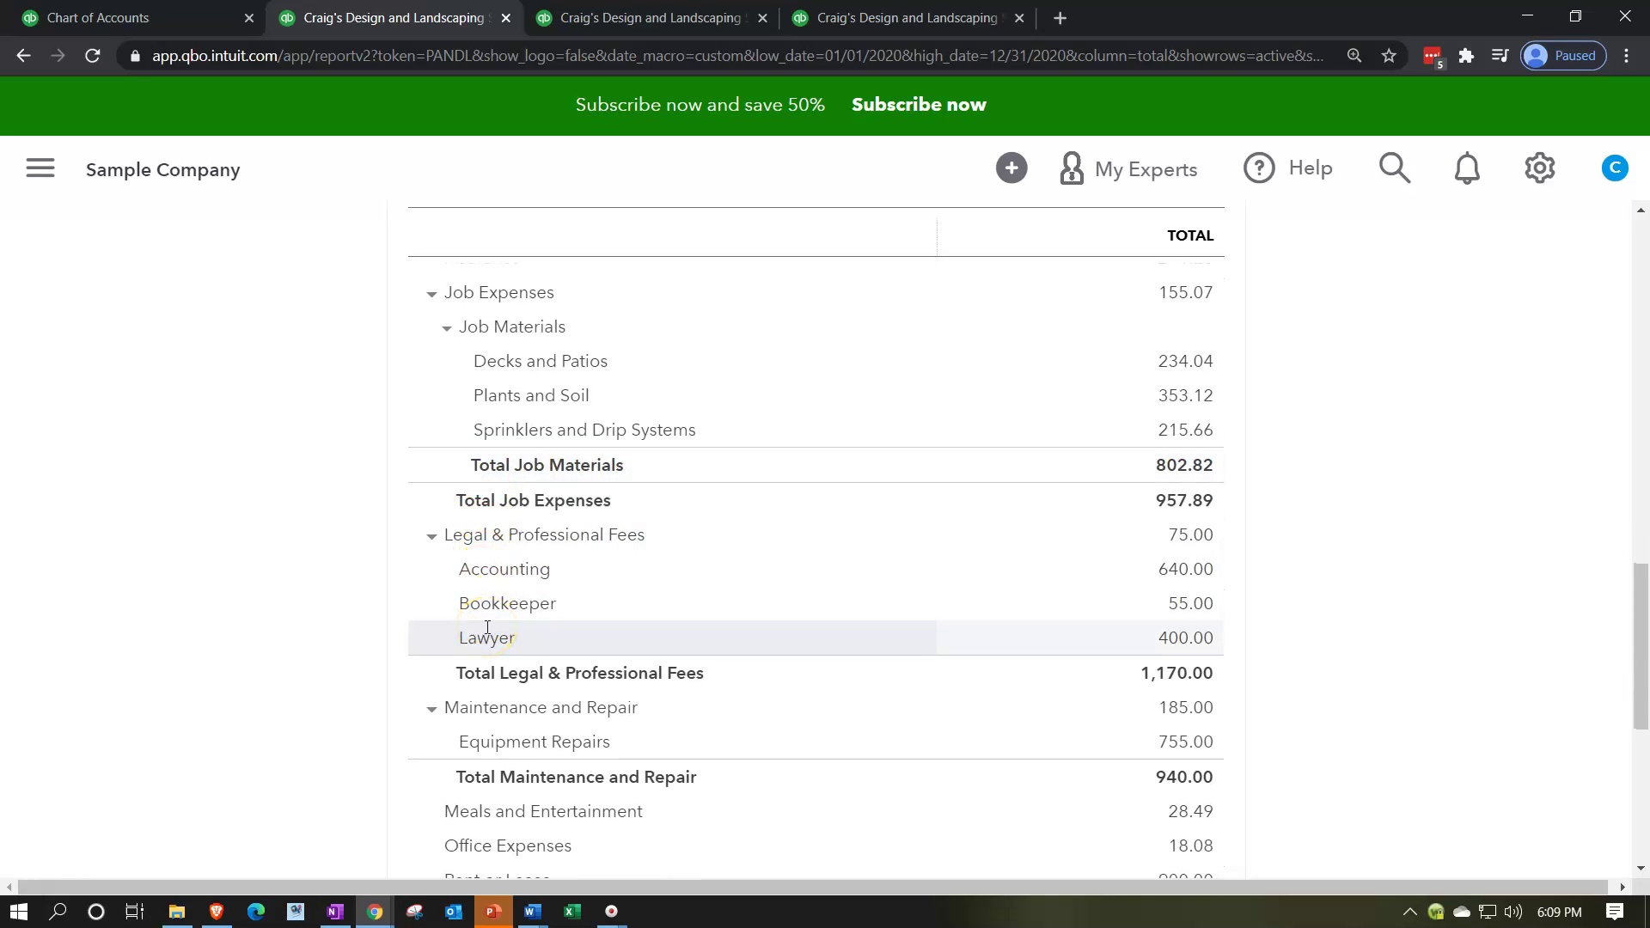
Step: Sort the 2020 Profit and Loss report by total in descending order
{"action": "scroll", "coordinate": [488, 627], "scroll_direction": "up", "scroll_amount": 15}
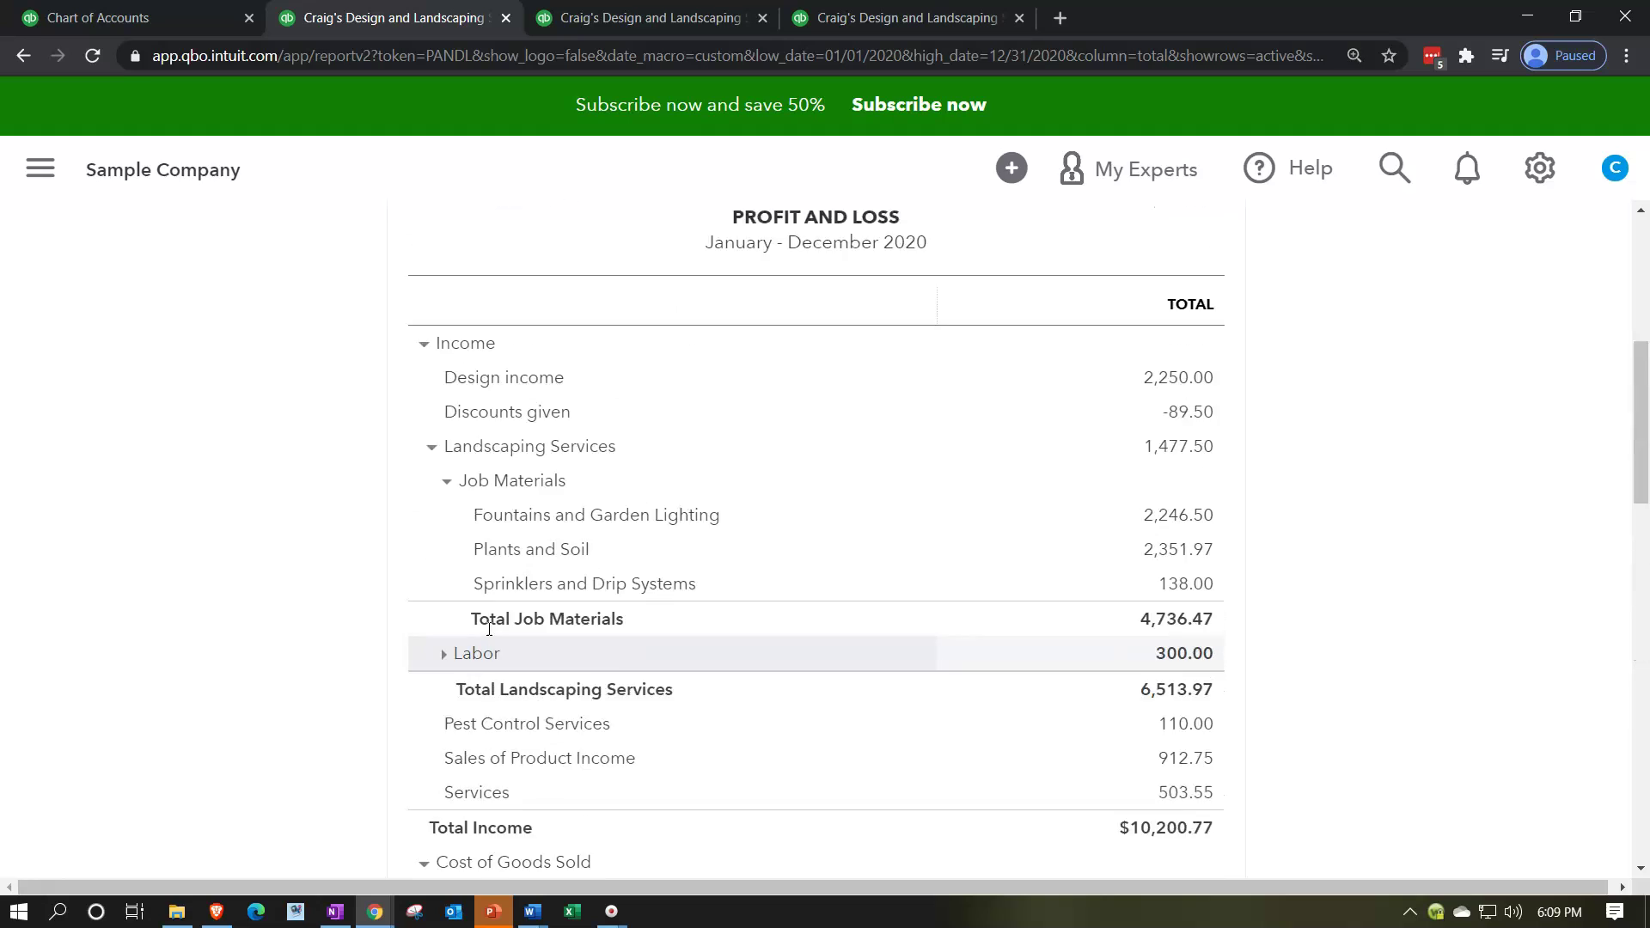
{"action": "left_click", "coordinate": [861, 361]}
{"action": "left_click", "coordinate": [861, 361]}
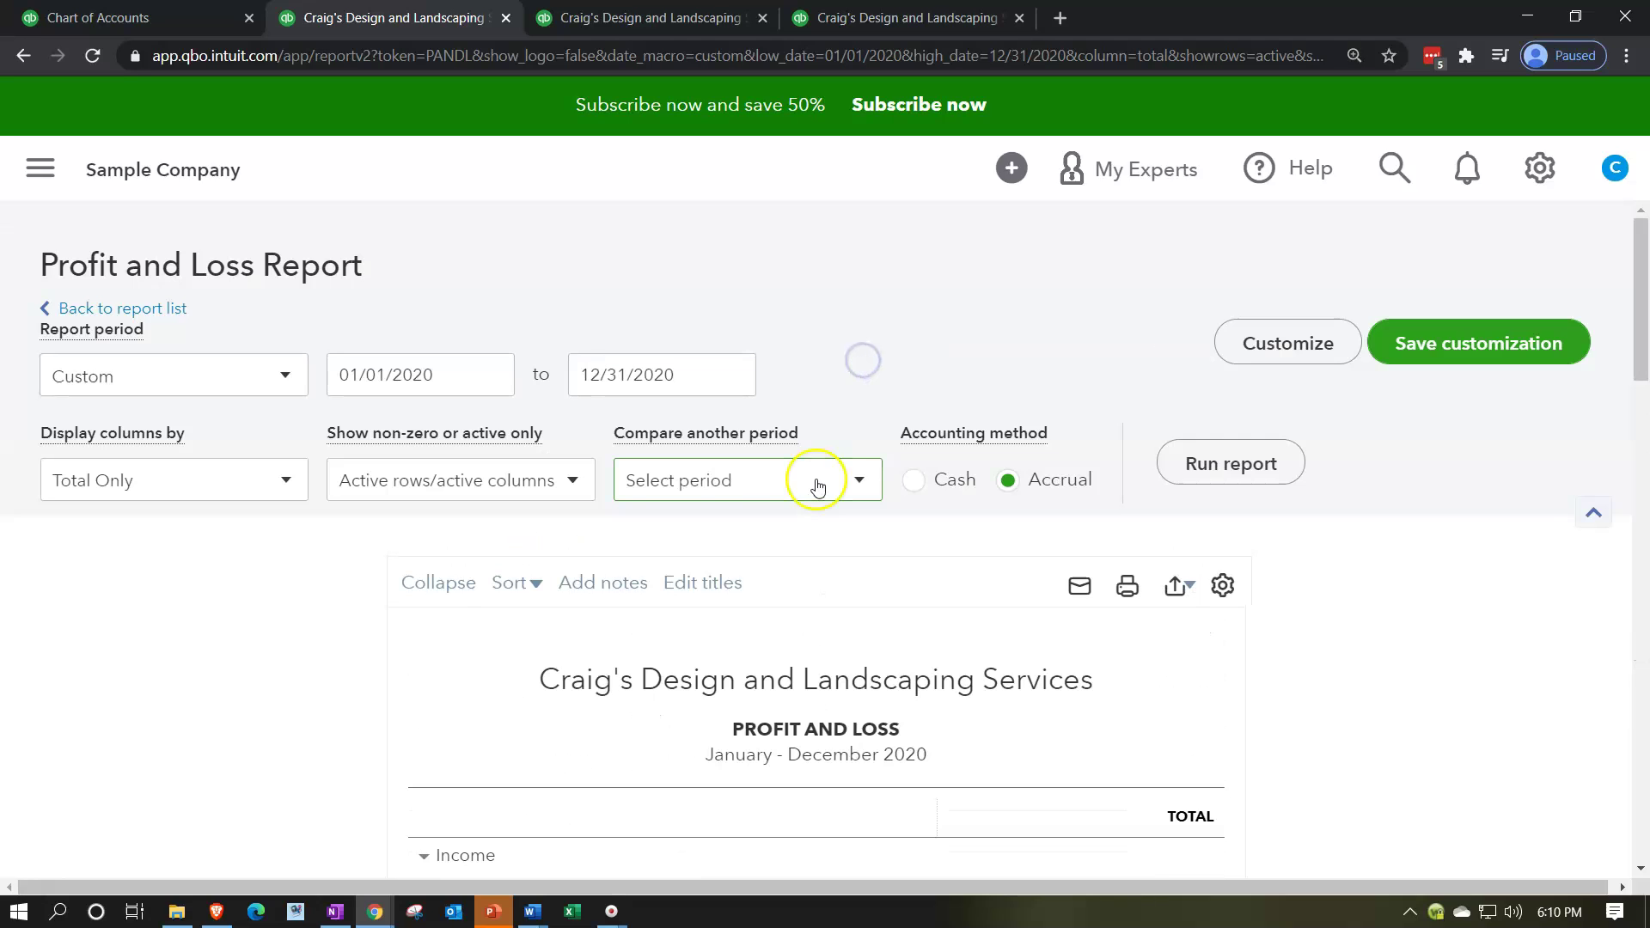
{"action": "scroll", "coordinate": [567, 472], "scroll_direction": "down", "scroll_amount": 3}
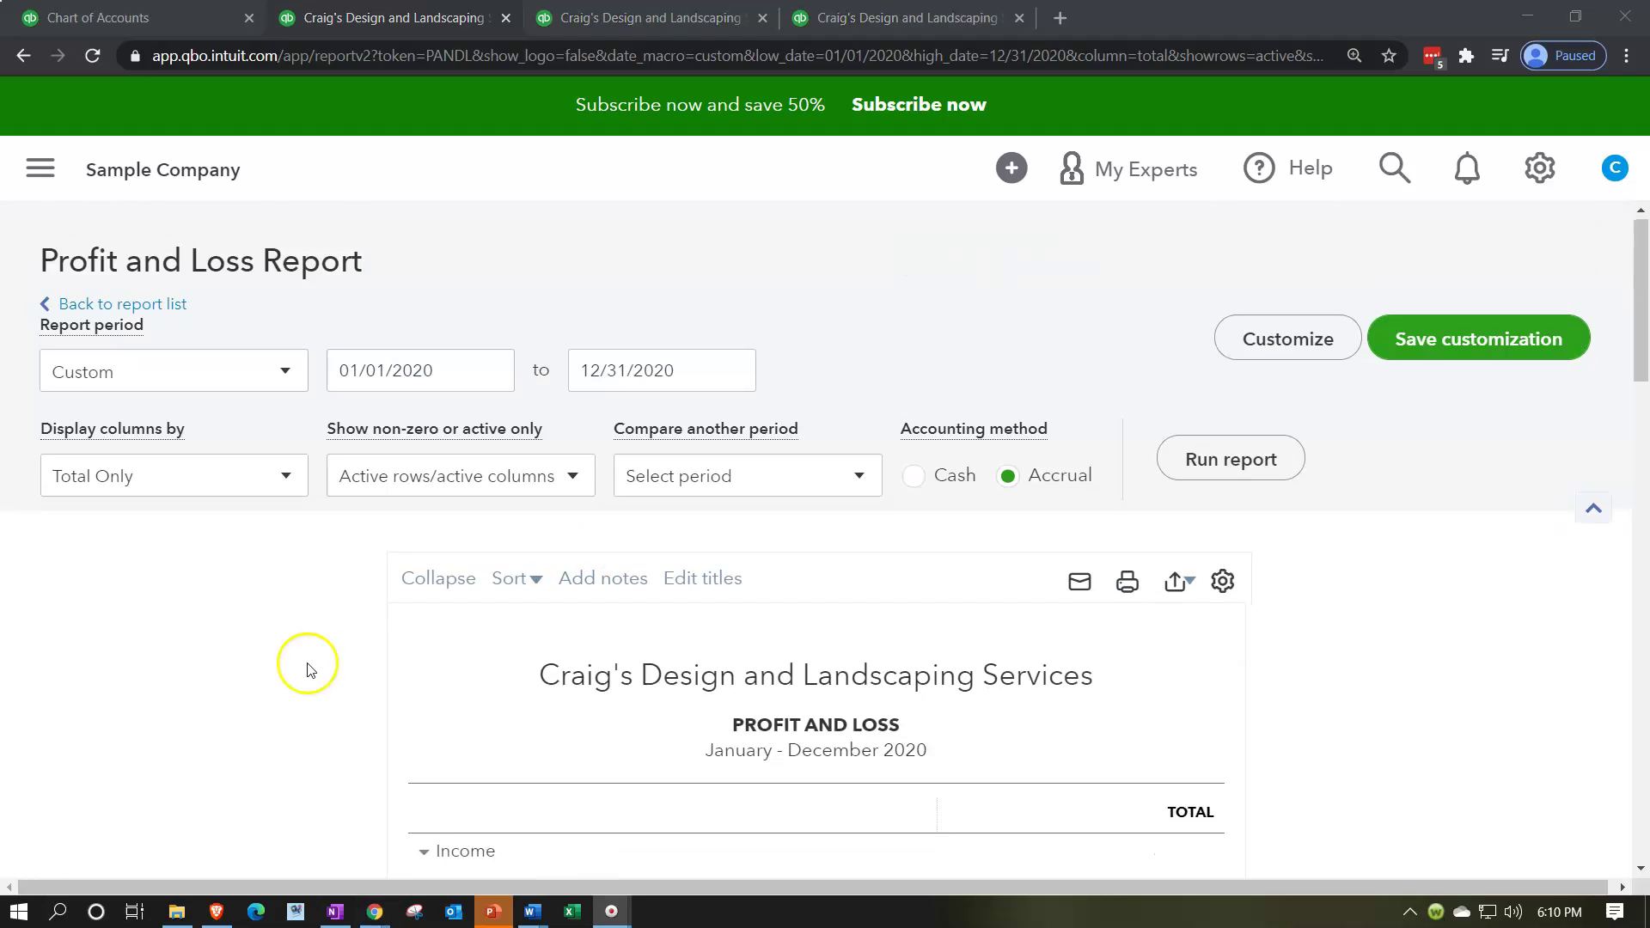
{"action": "scroll", "coordinate": [311, 670], "scroll_direction": "down", "scroll_amount": 1}
{"action": "left_click", "coordinate": [527, 480]}
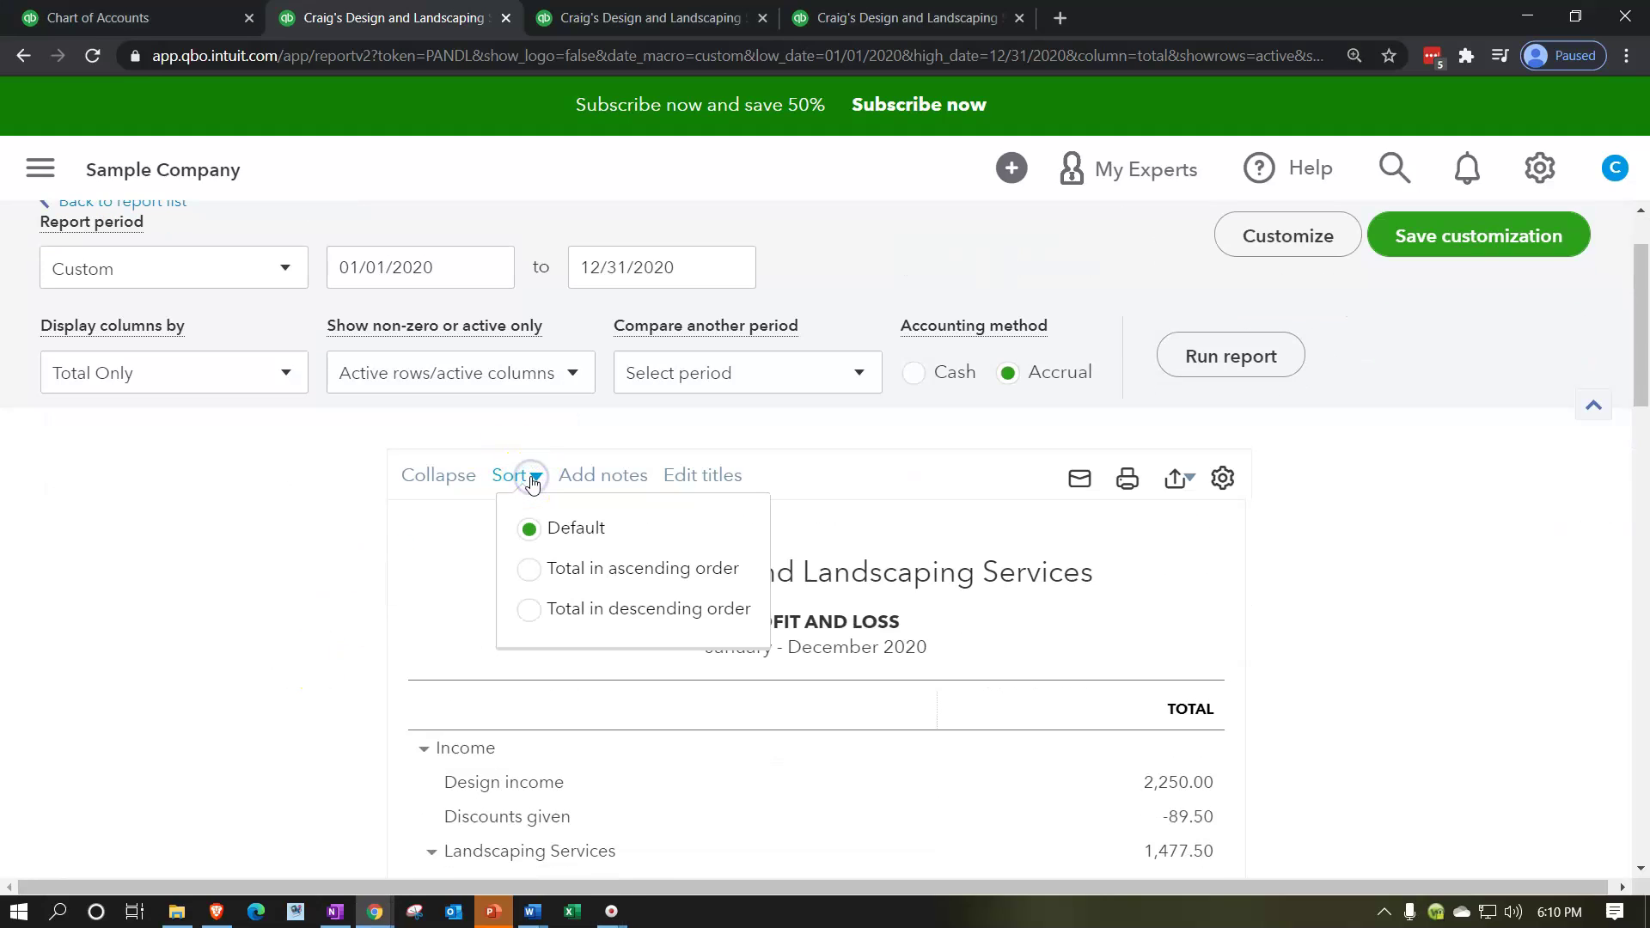
{"action": "left_click", "coordinate": [528, 608]}
Step: Review the sorted expense amounts from Legal & Professional Fees down to Office Expenses and the net income lines
{"action": "scroll", "coordinate": [1284, 481], "scroll_direction": "down", "scroll_amount": 15}
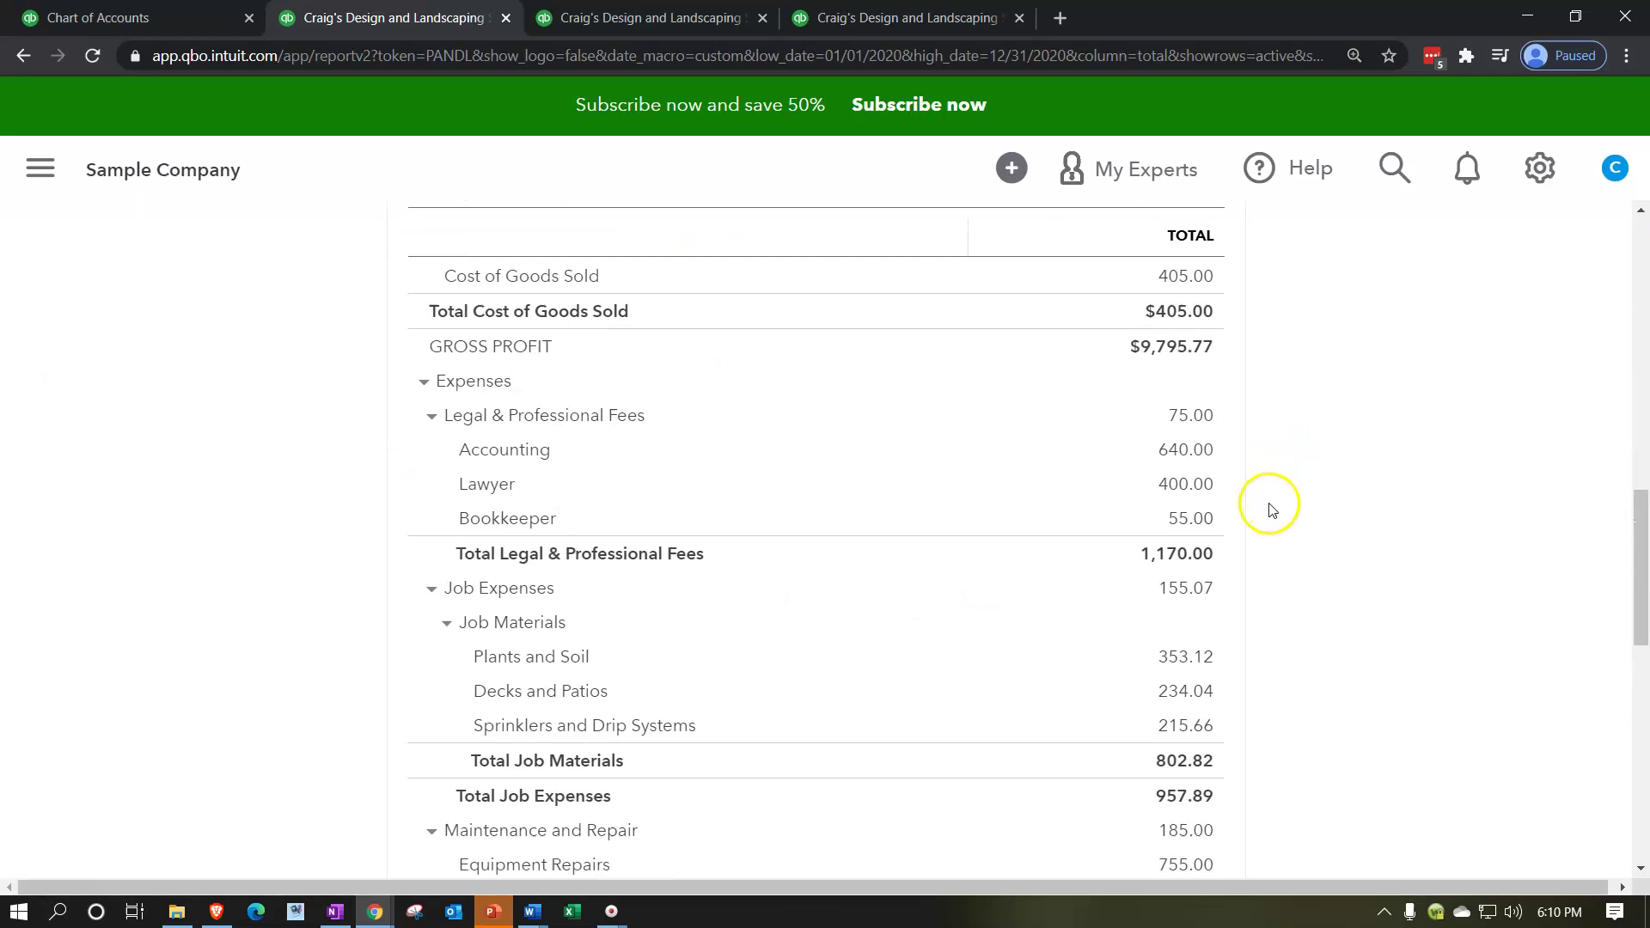
{"action": "scroll", "coordinate": [773, 595], "scroll_direction": "up", "scroll_amount": 1}
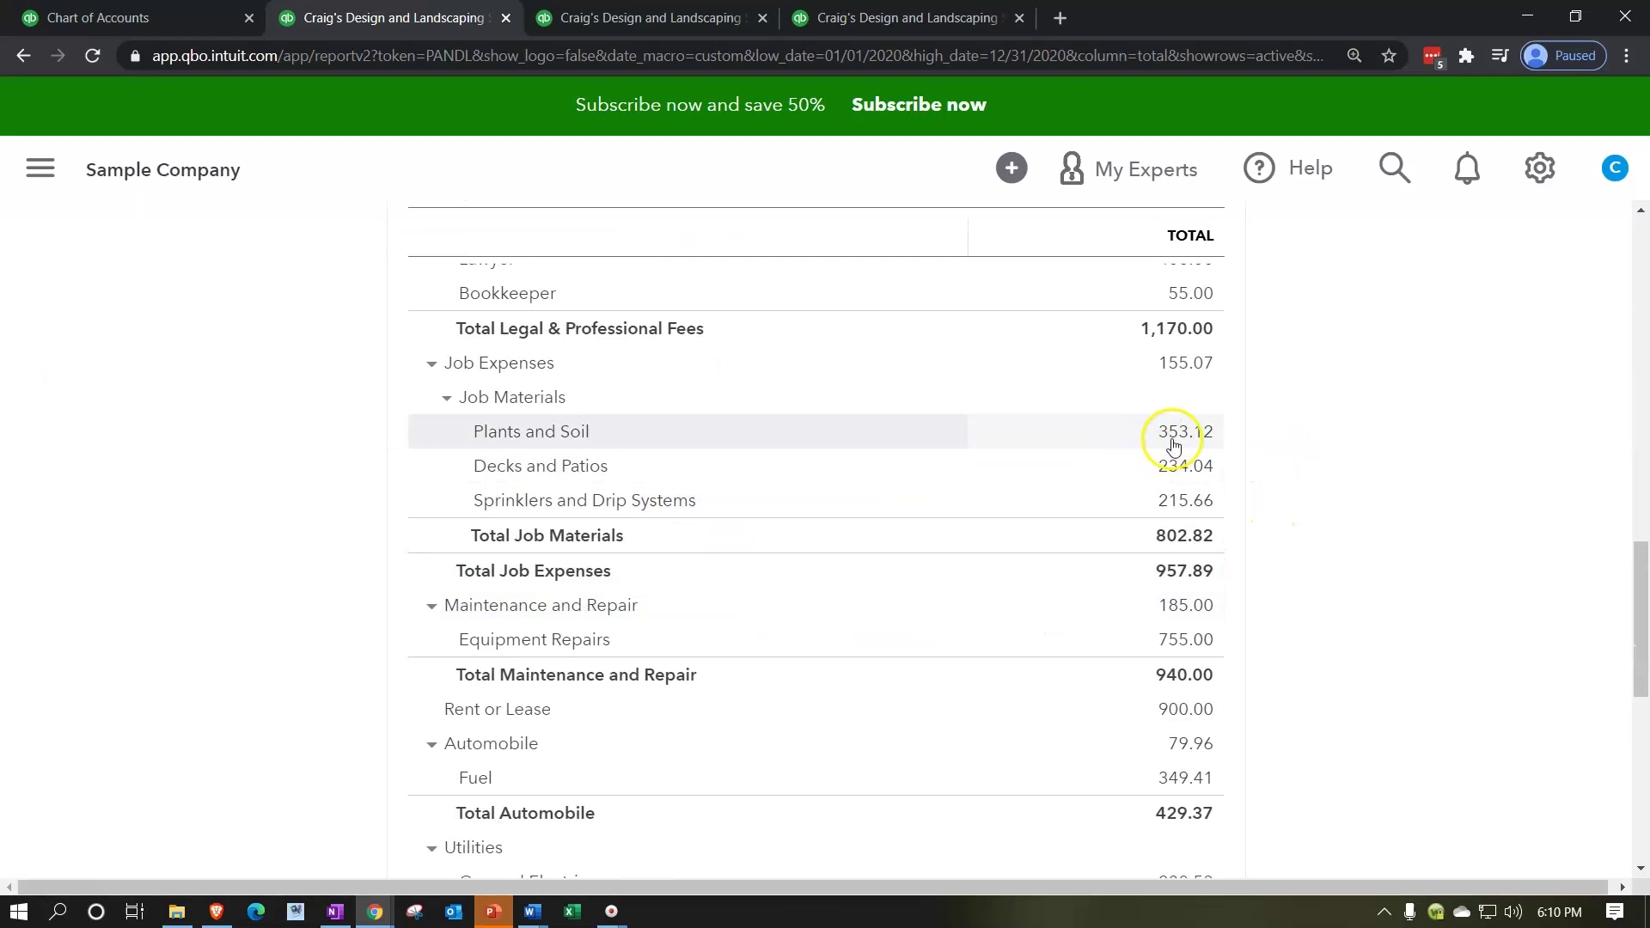
{"action": "scroll", "coordinate": [1174, 443], "scroll_direction": "down", "scroll_amount": 1}
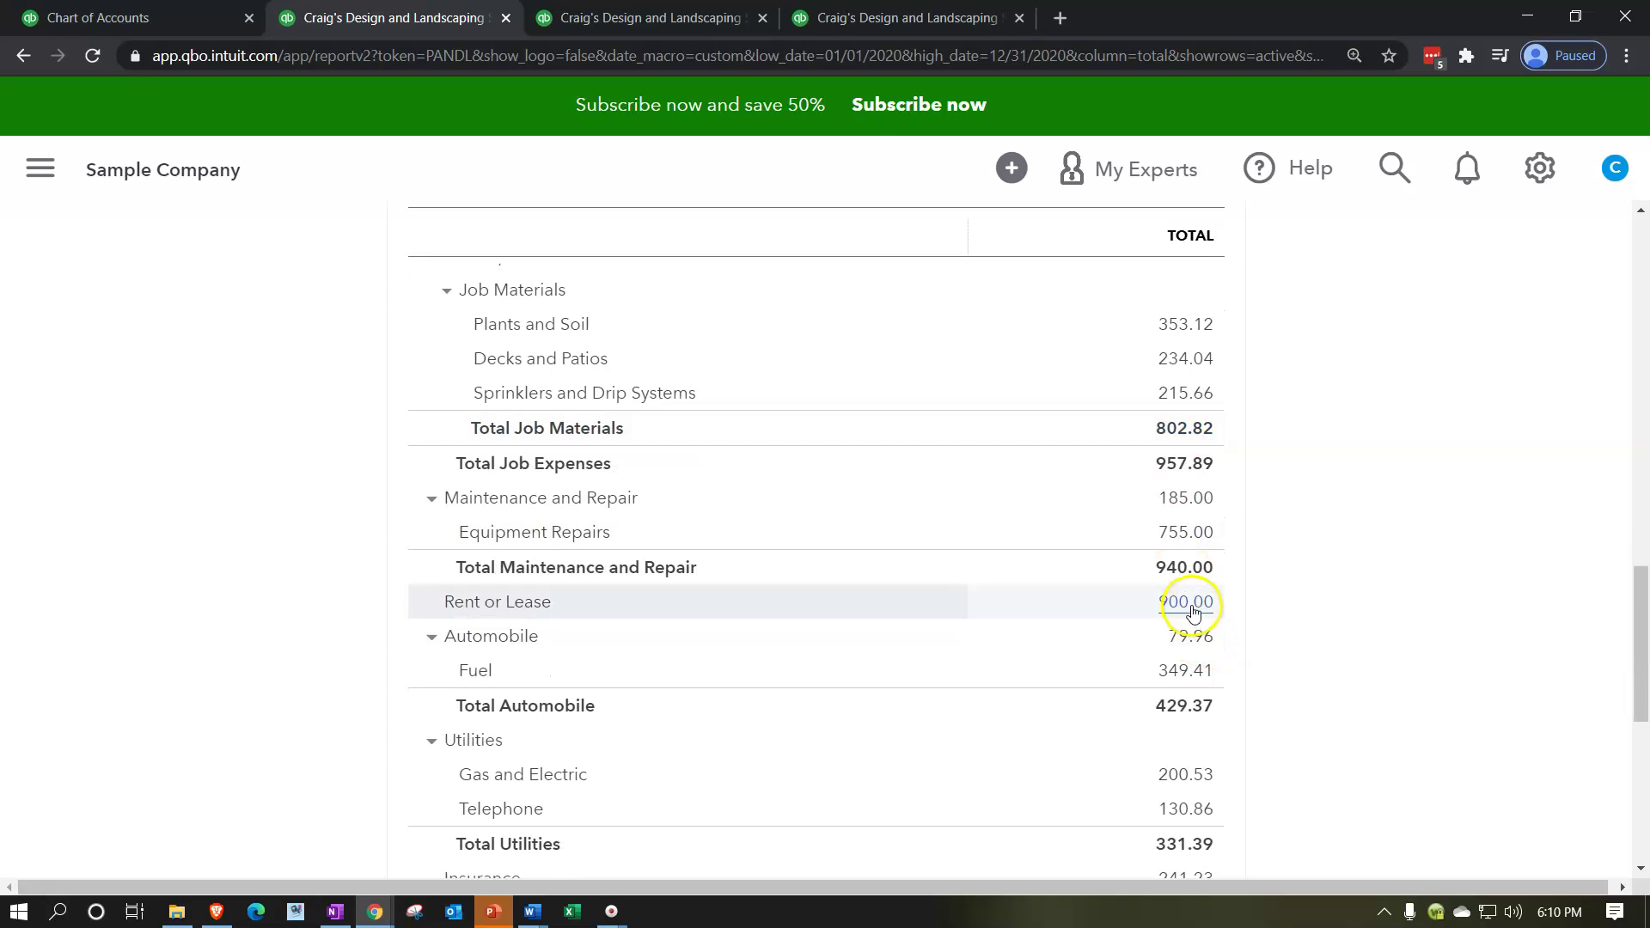
{"action": "scroll", "coordinate": [1192, 610], "scroll_direction": "down", "scroll_amount": 2}
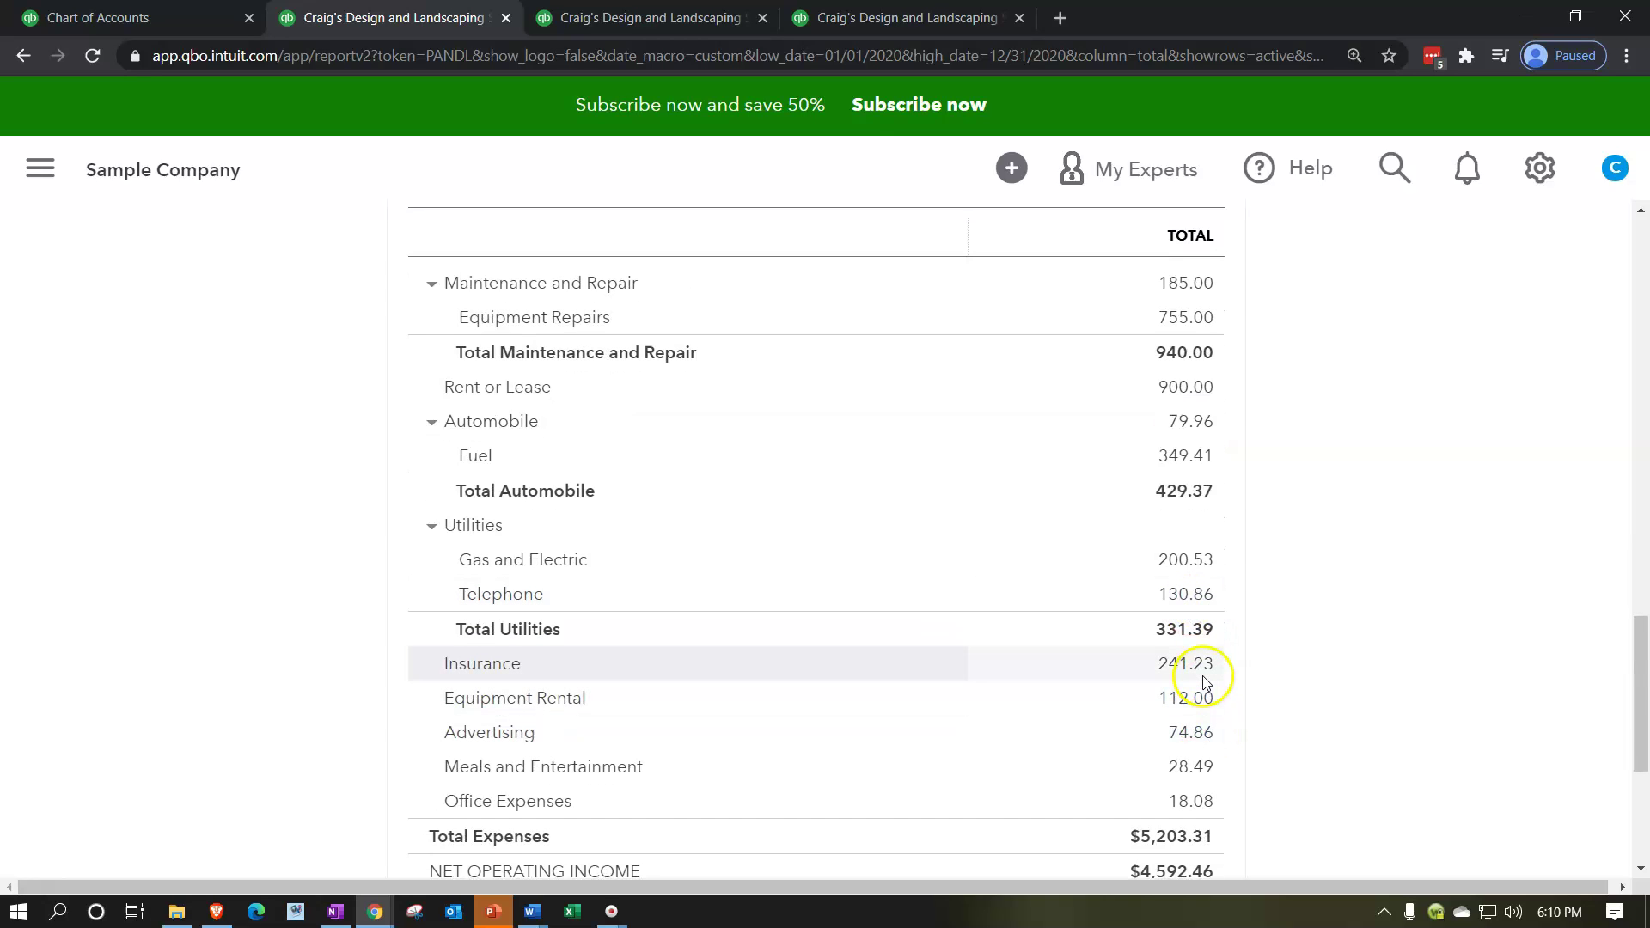
{"action": "left_click", "coordinate": [1222, 759]}
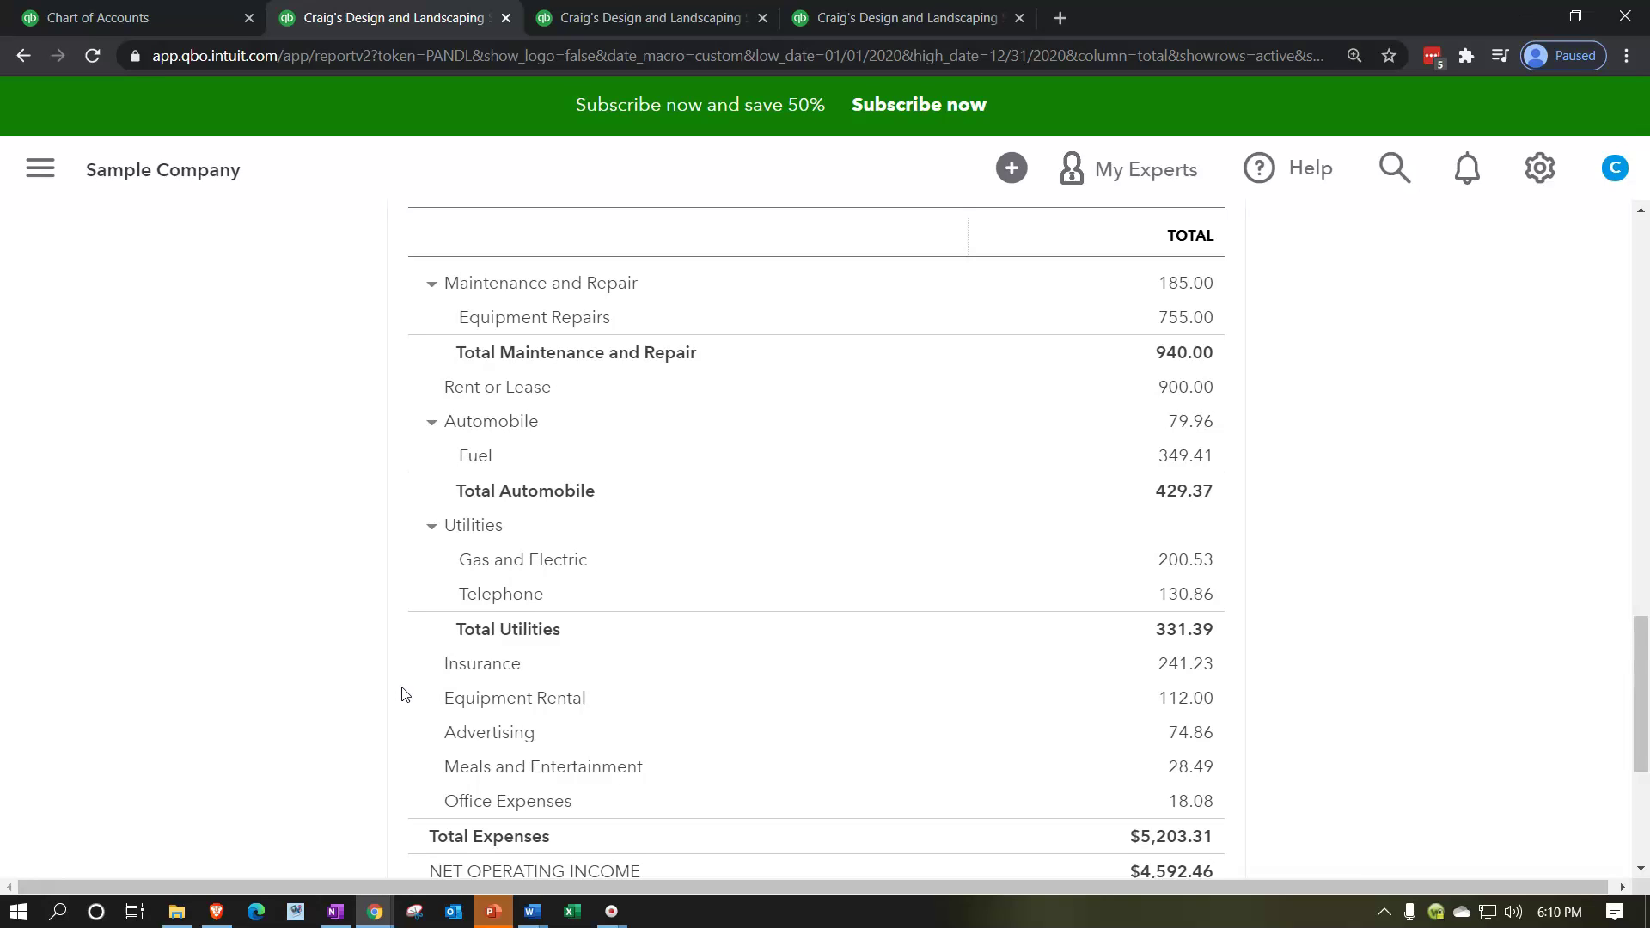
{"action": "scroll", "coordinate": [404, 694], "scroll_direction": "down", "scroll_amount": 2}
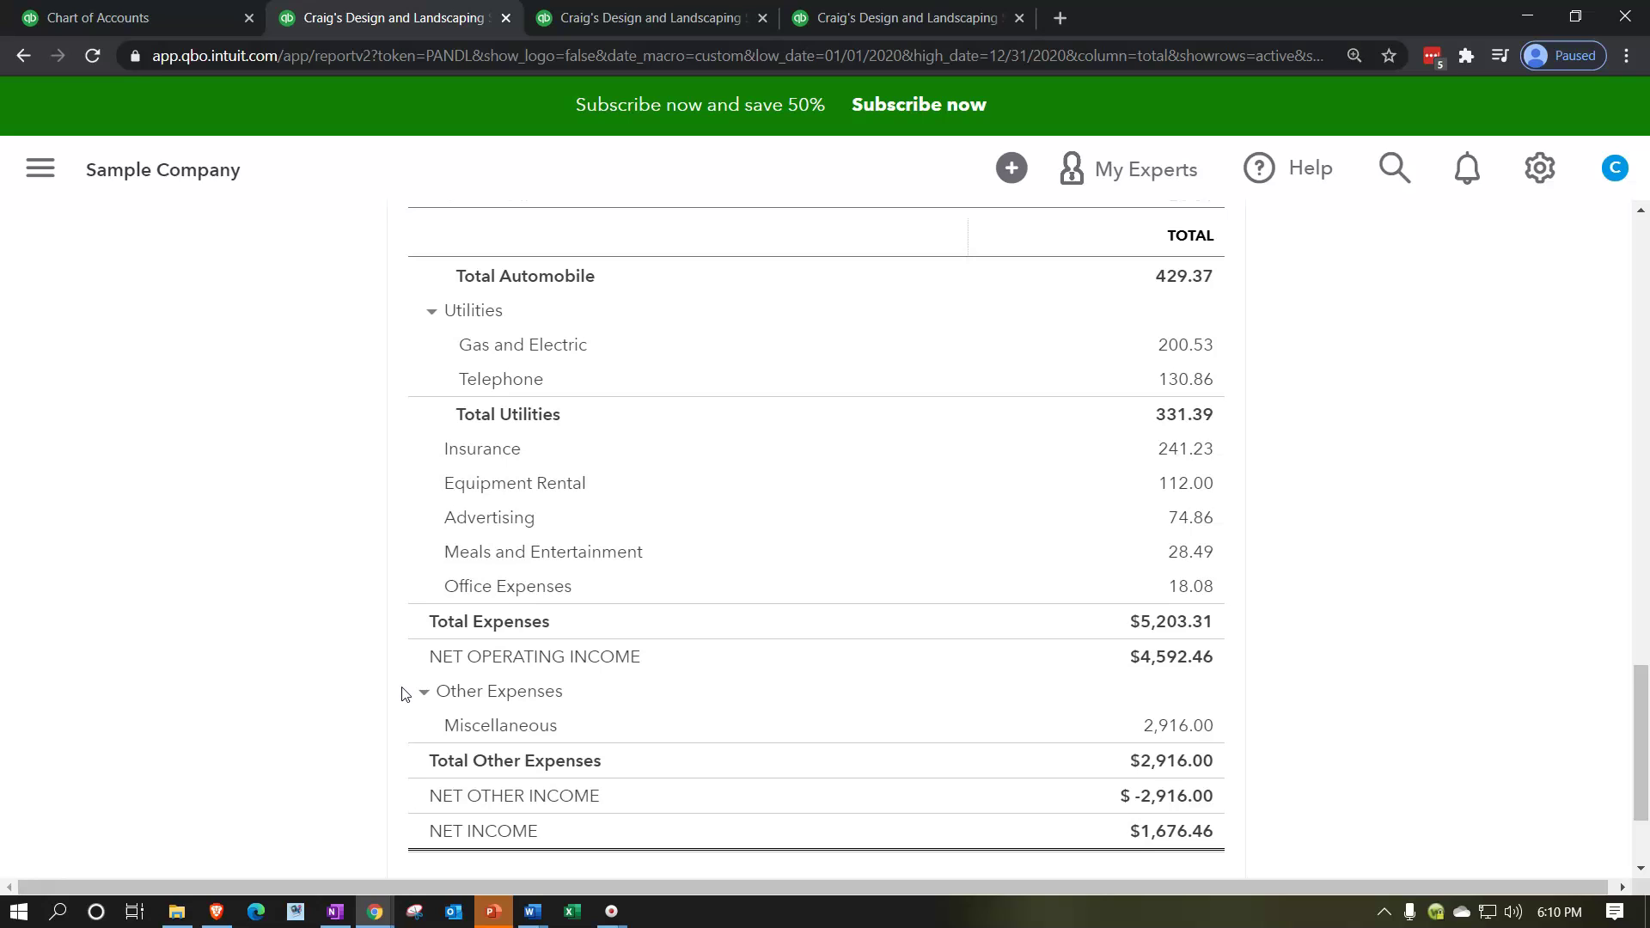
Step: Examine how the sorted Expenses section orders its parent accounts with sub-accounts, from Legal & Professional Fees through Utilities, and its standalone accounts
{"action": "scroll", "coordinate": [386, 644], "scroll_direction": "up", "scroll_amount": 4}
{"action": "scroll", "coordinate": [369, 591], "scroll_direction": "up", "scroll_amount": 3}
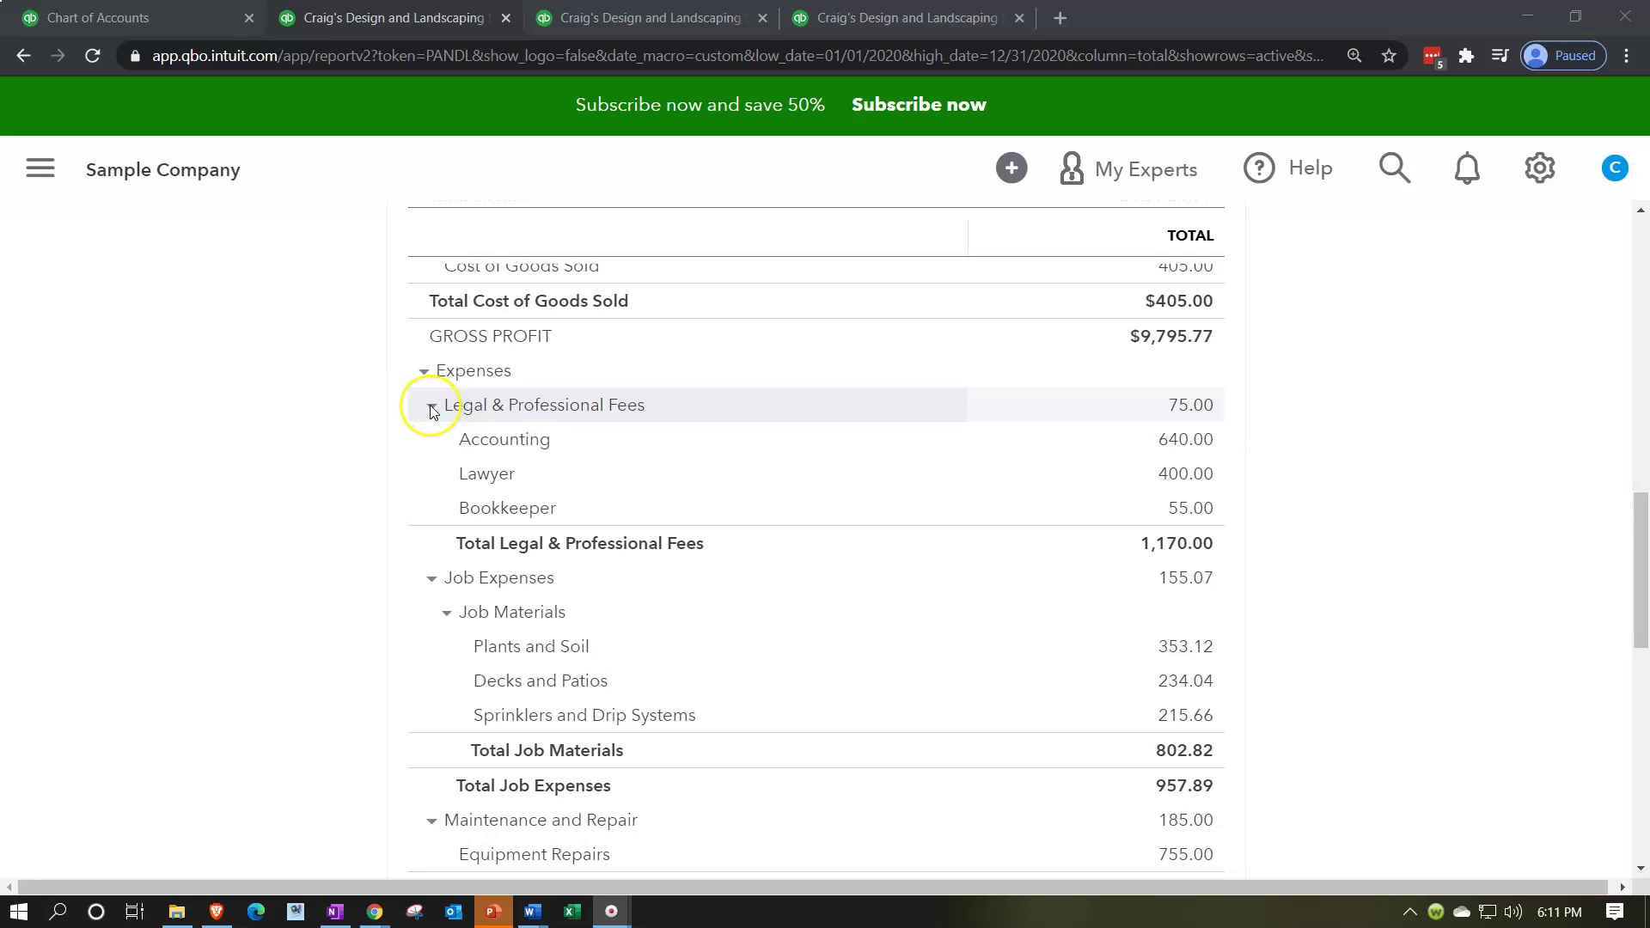
{"action": "scroll", "coordinate": [432, 411], "scroll_direction": "down", "scroll_amount": 1}
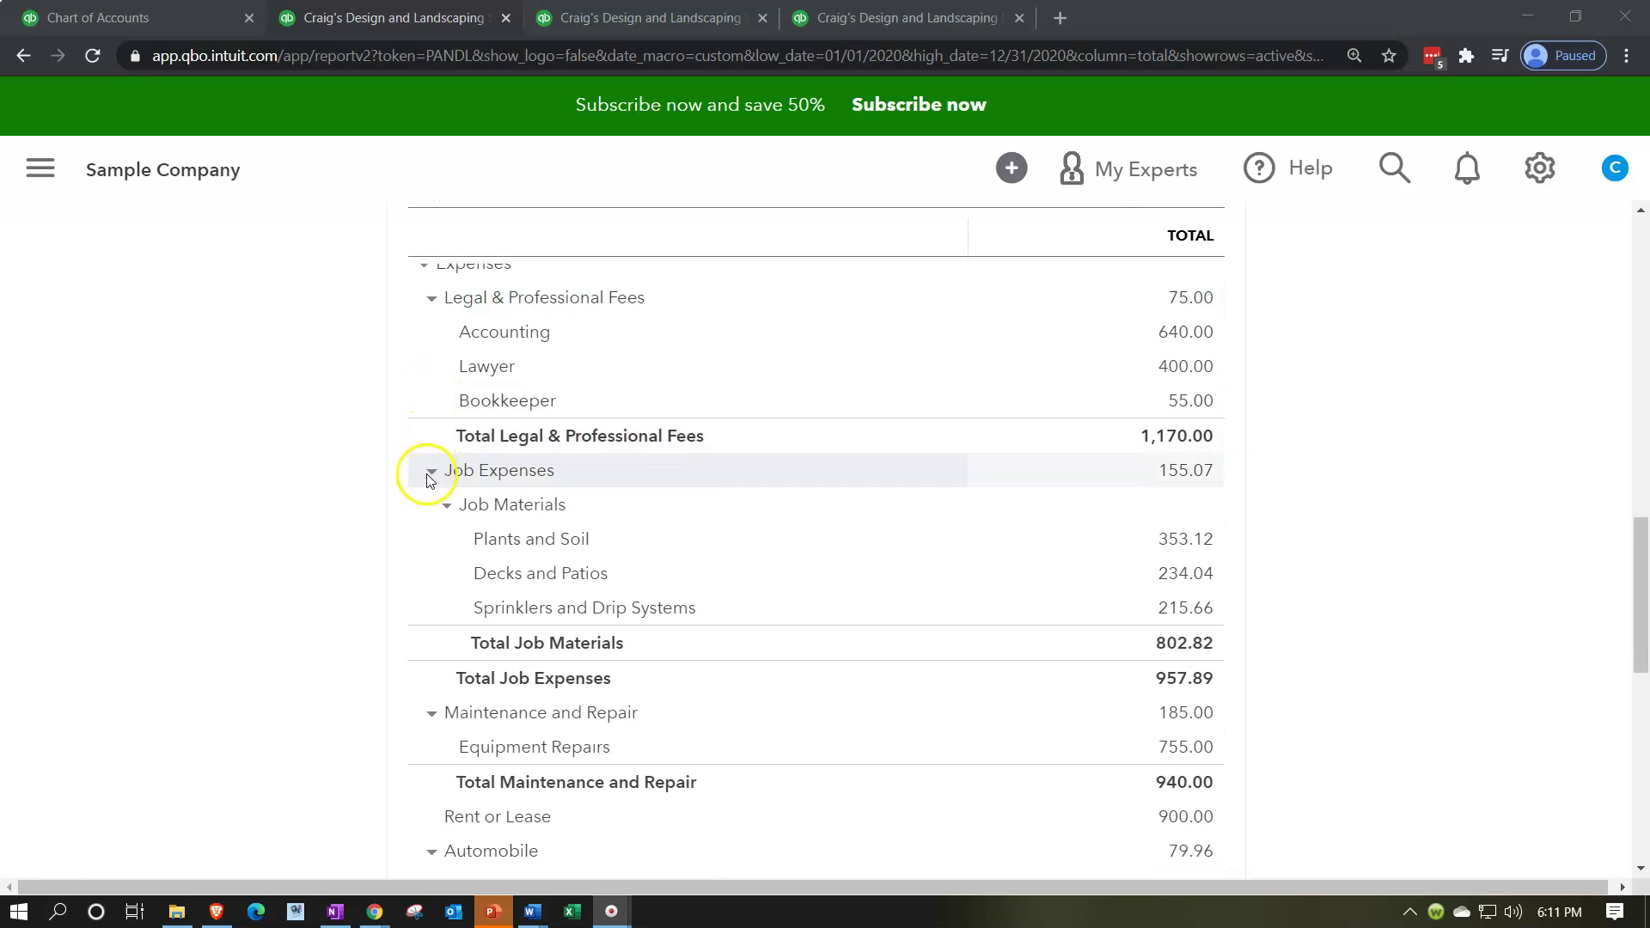
{"action": "scroll", "coordinate": [431, 478], "scroll_direction": "down", "scroll_amount": 1}
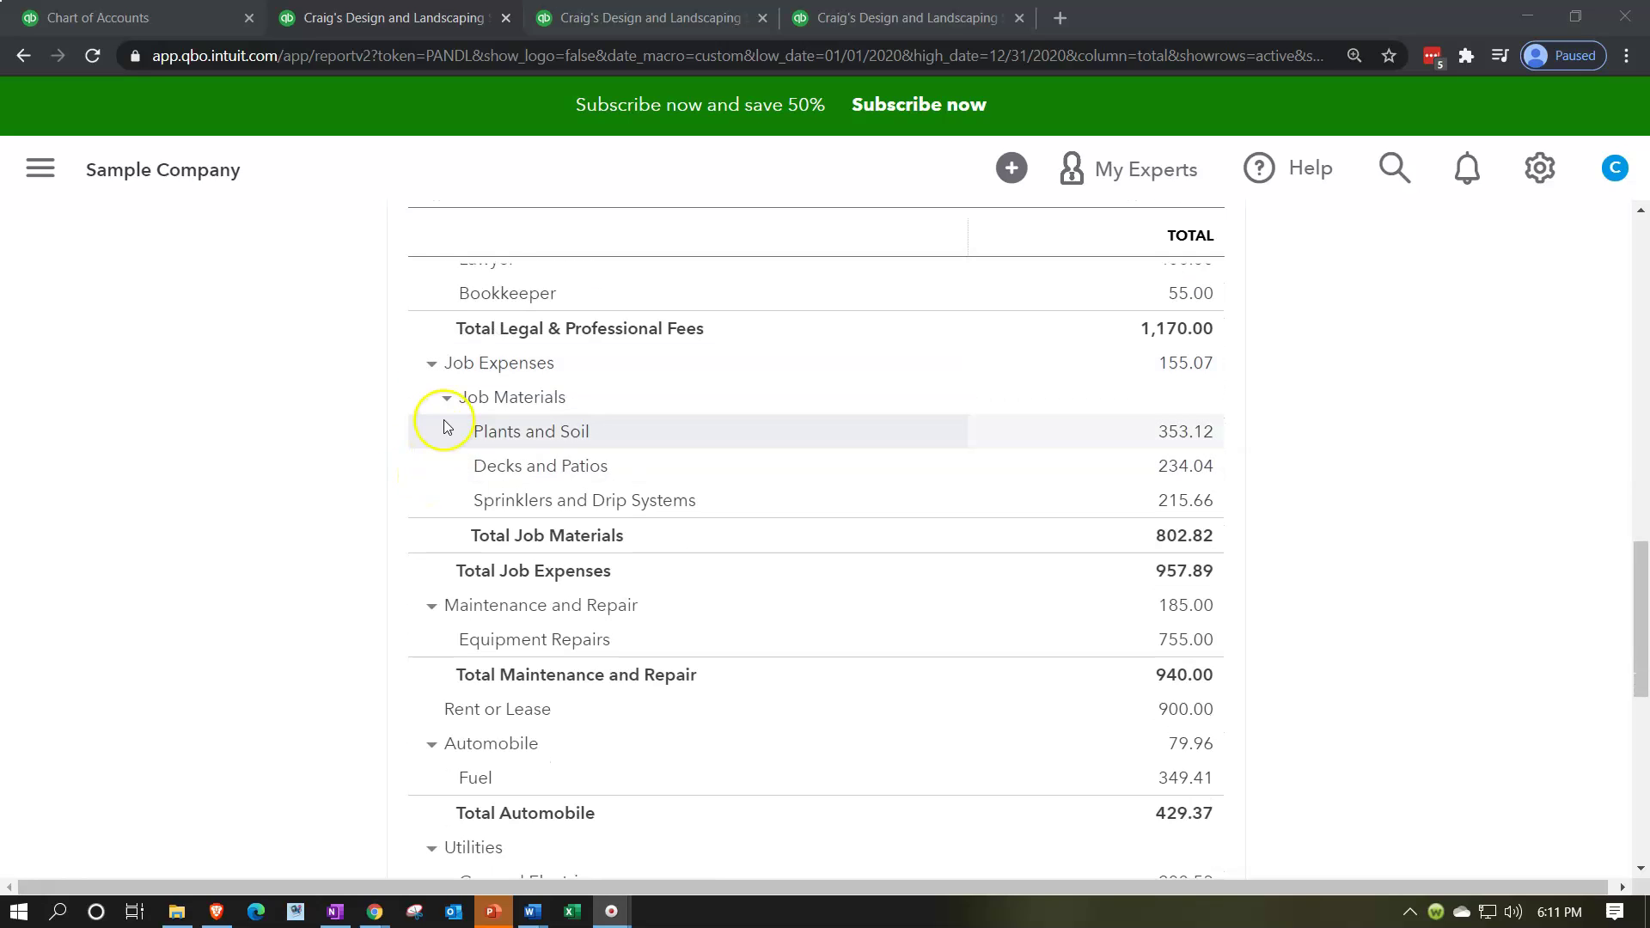
{"action": "scroll", "coordinate": [446, 407], "scroll_direction": "down", "scroll_amount": 1}
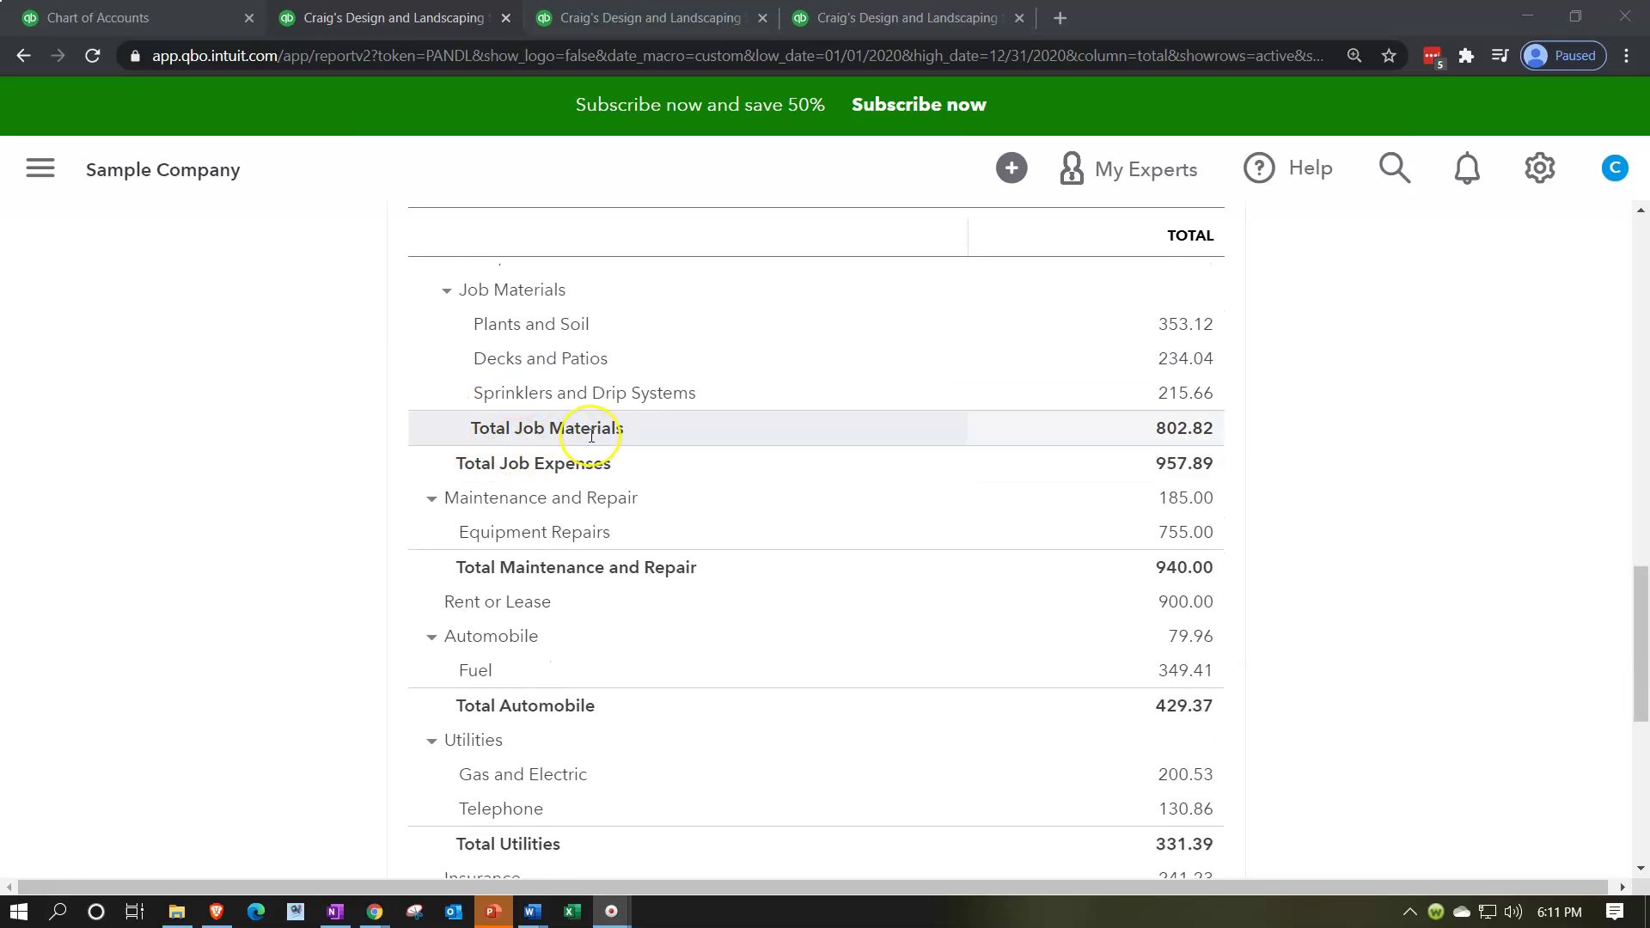
{"action": "scroll", "coordinate": [591, 436], "scroll_direction": "down", "scroll_amount": 1}
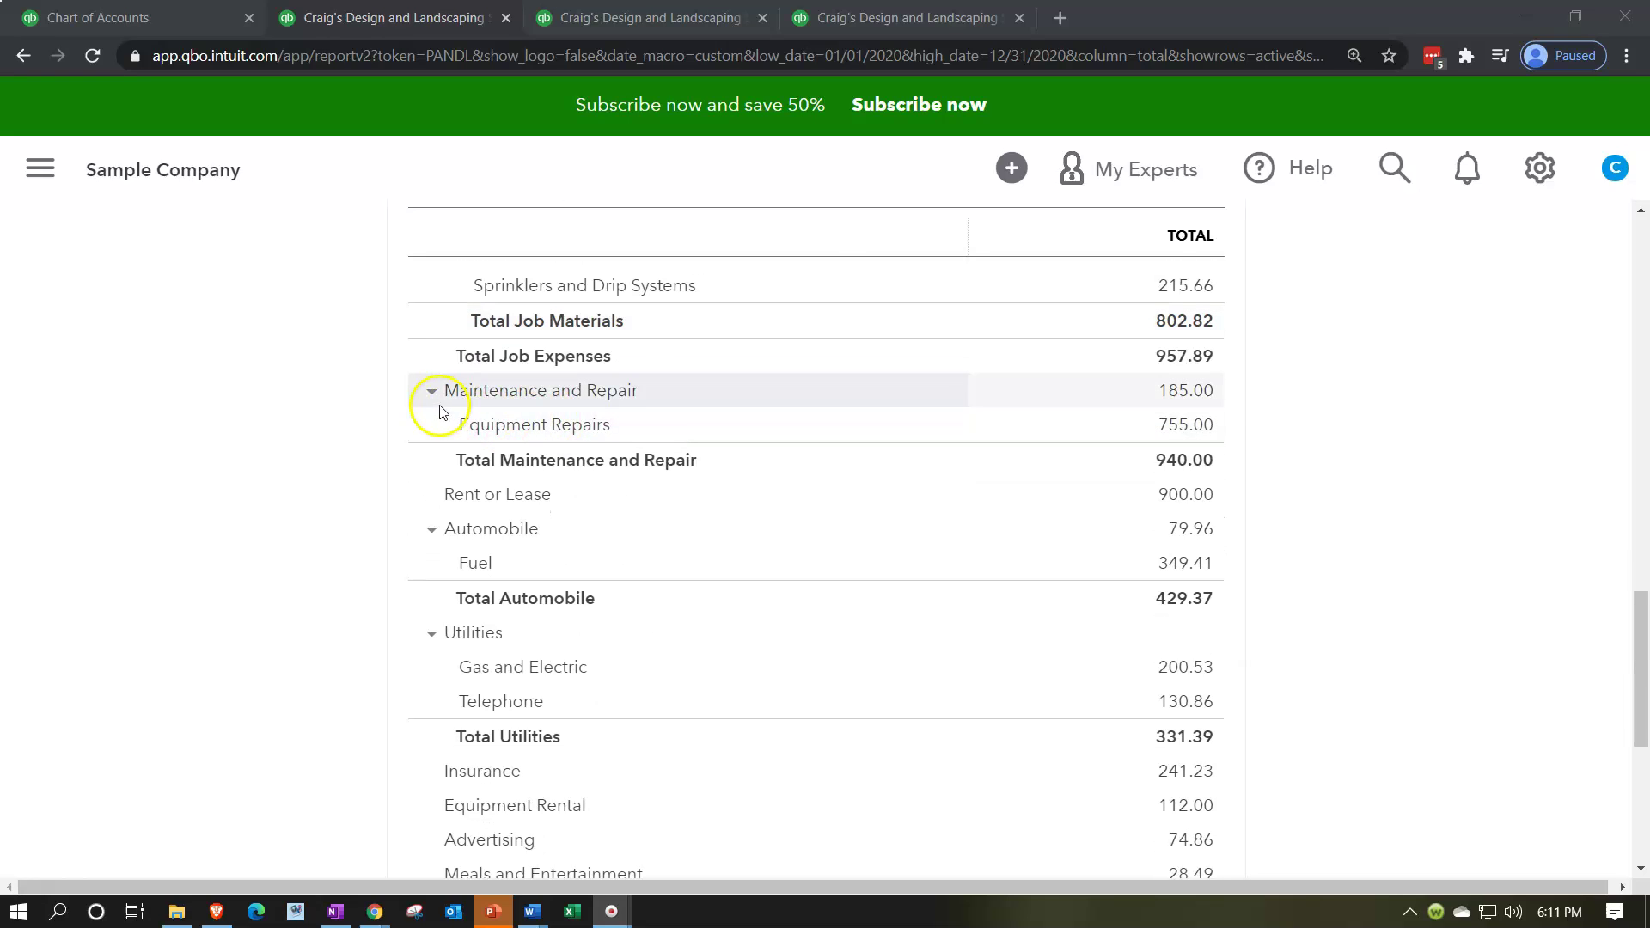
{"action": "scroll", "coordinate": [468, 455], "scroll_direction": "down", "scroll_amount": 1}
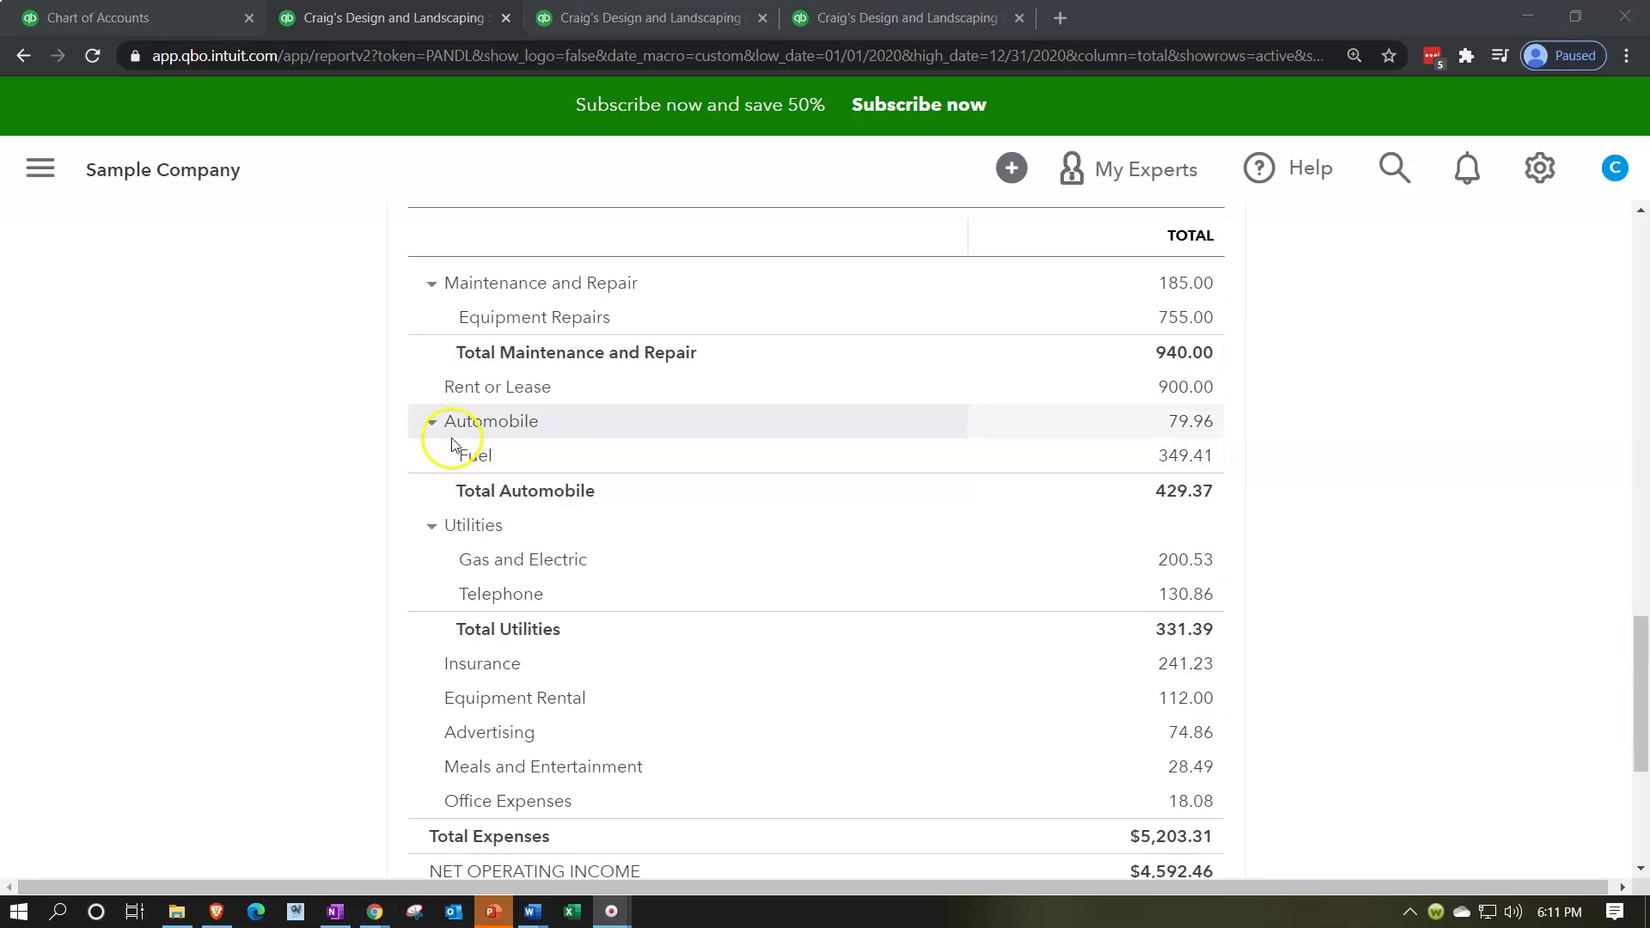
{"action": "scroll", "coordinate": [453, 446], "scroll_direction": "down", "scroll_amount": 1}
{"action": "scroll", "coordinate": [455, 438], "scroll_direction": "down", "scroll_amount": 1}
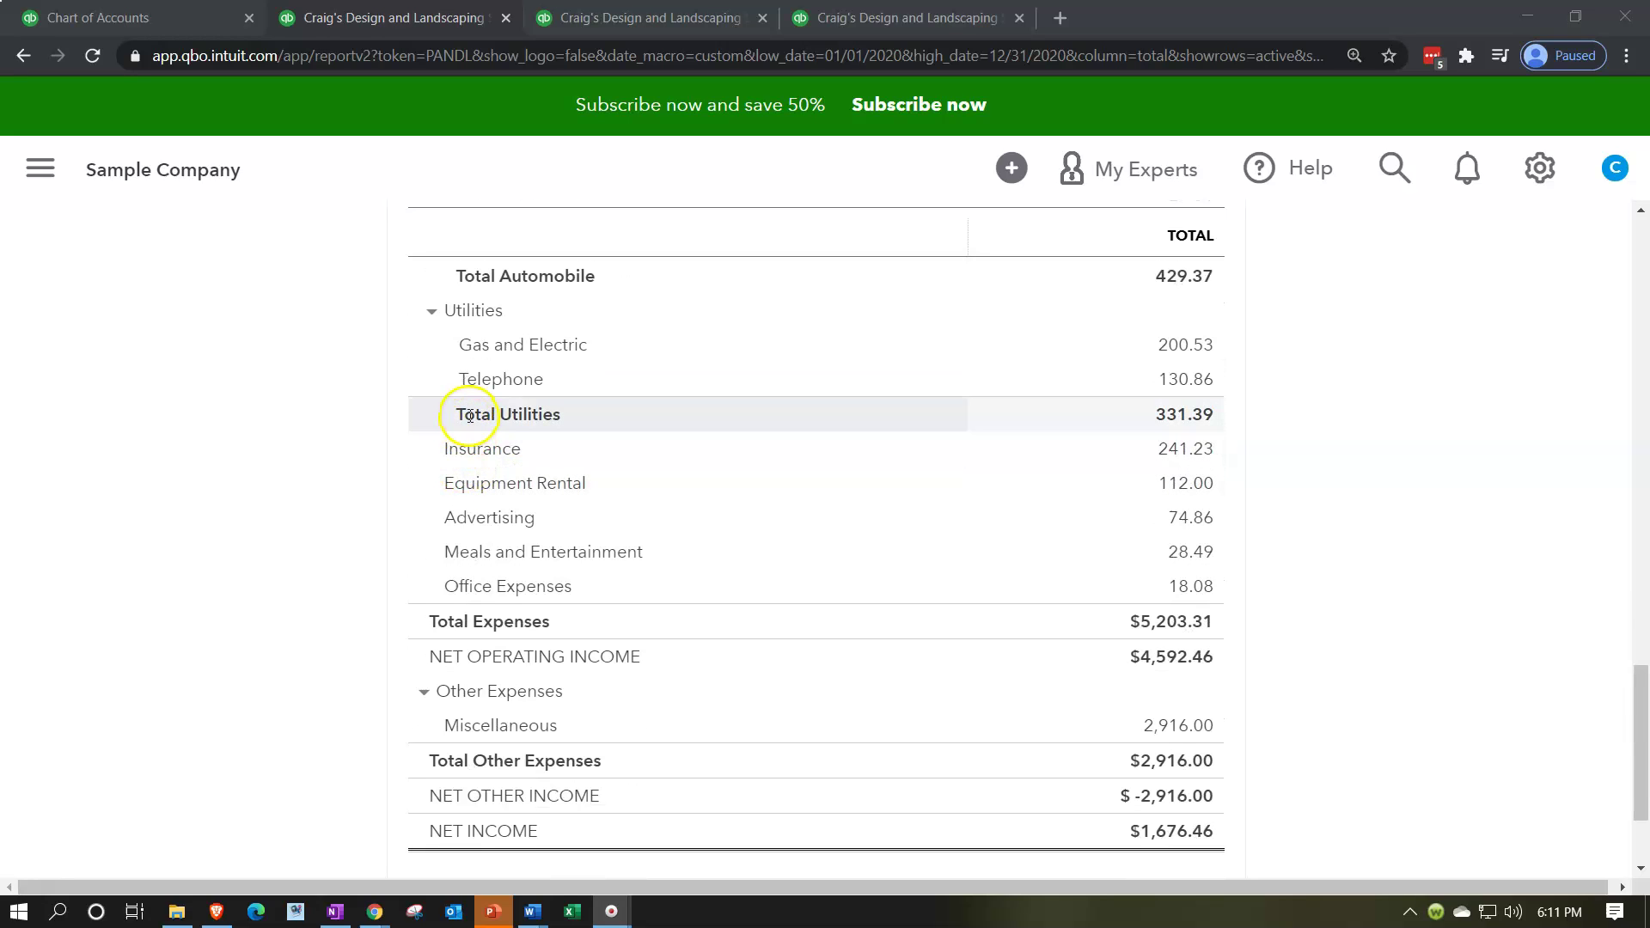
{"action": "scroll", "coordinate": [456, 409], "scroll_direction": "down", "scroll_amount": 1}
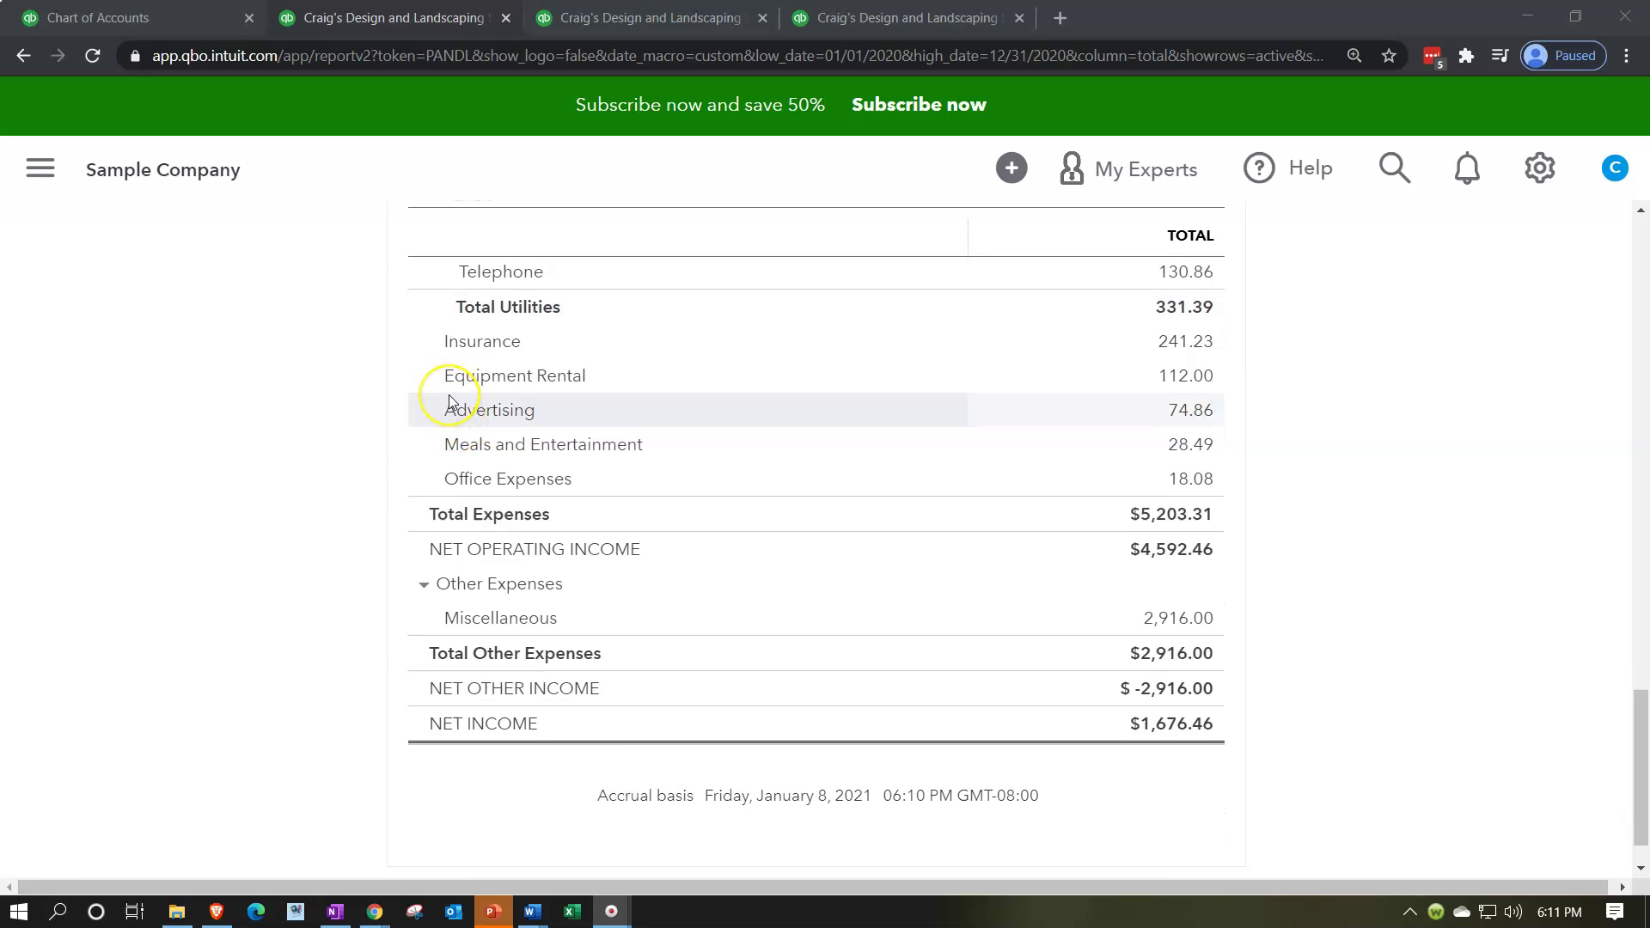
{"action": "scroll", "coordinate": [443, 512], "scroll_direction": "down", "scroll_amount": 1}
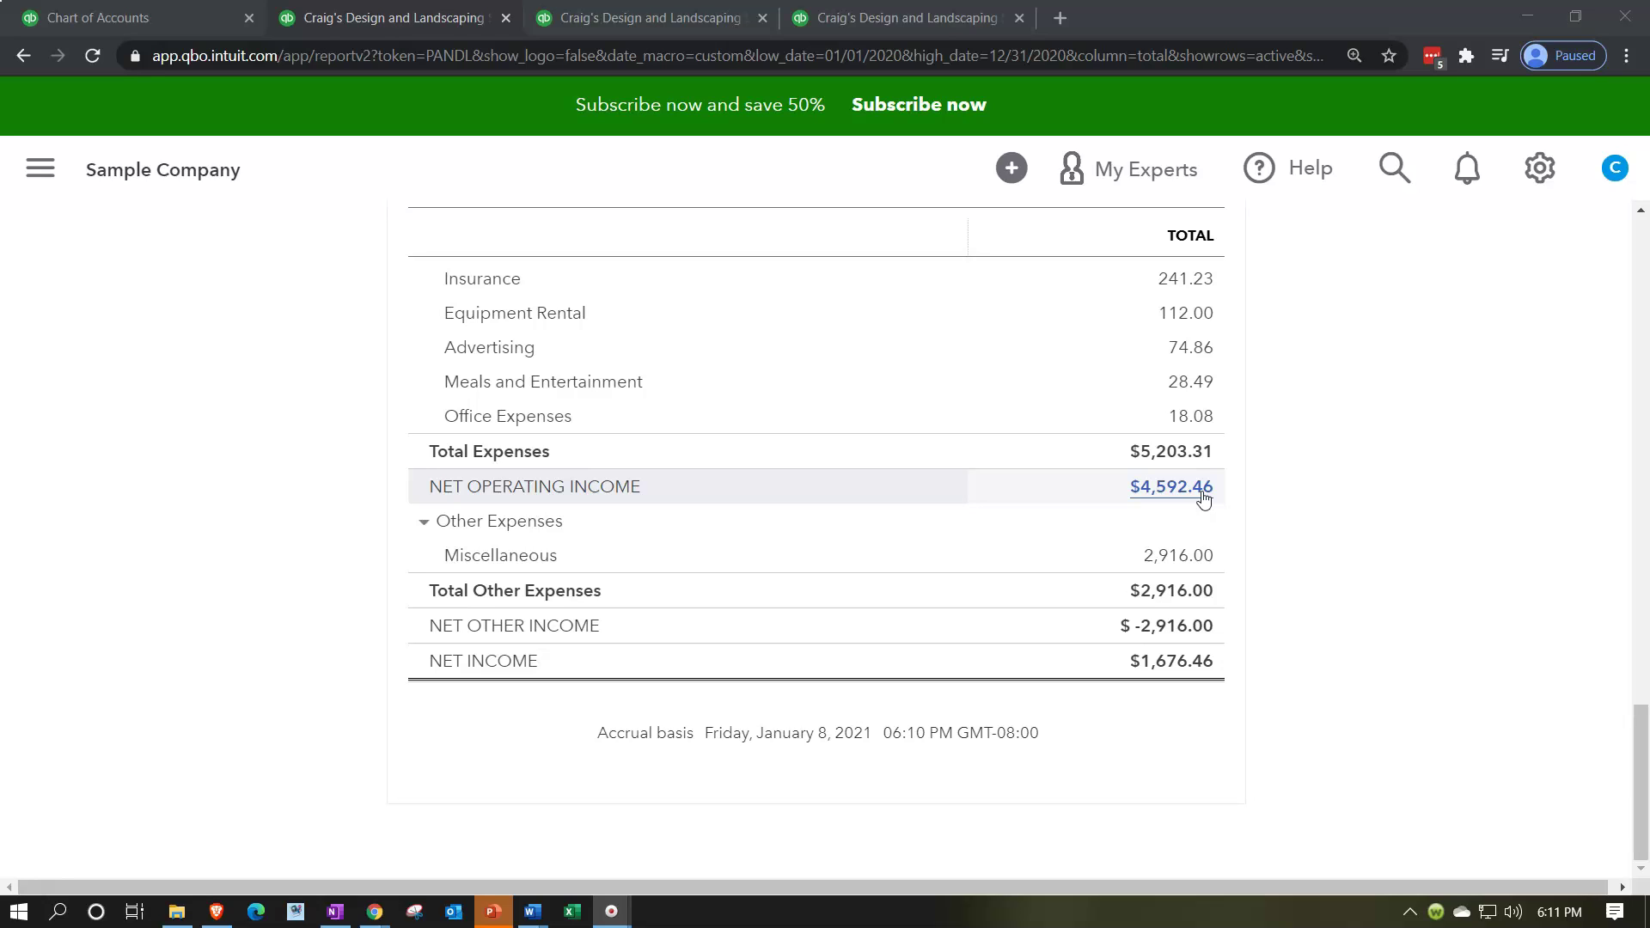
Step: Examine the Other Expenses section with its Miscellaneous account, and the Net Other Income and Net Income lines
{"action": "left_click", "coordinate": [462, 561]}
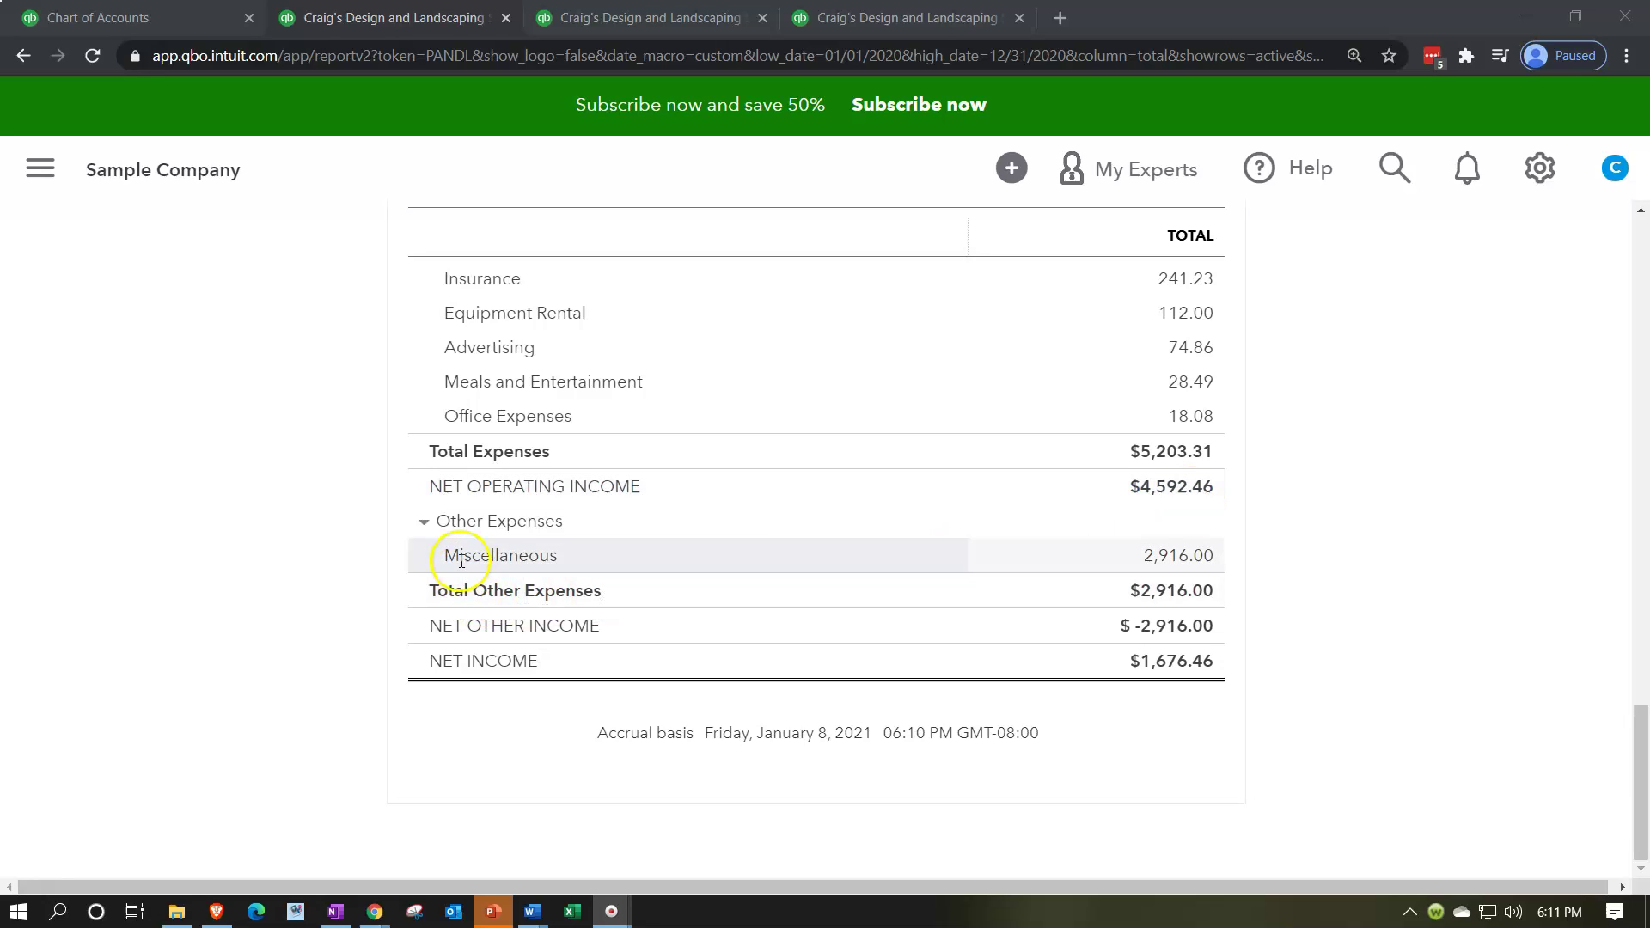
{"action": "left_click", "coordinate": [470, 569]}
{"action": "left_click", "coordinate": [415, 599]}
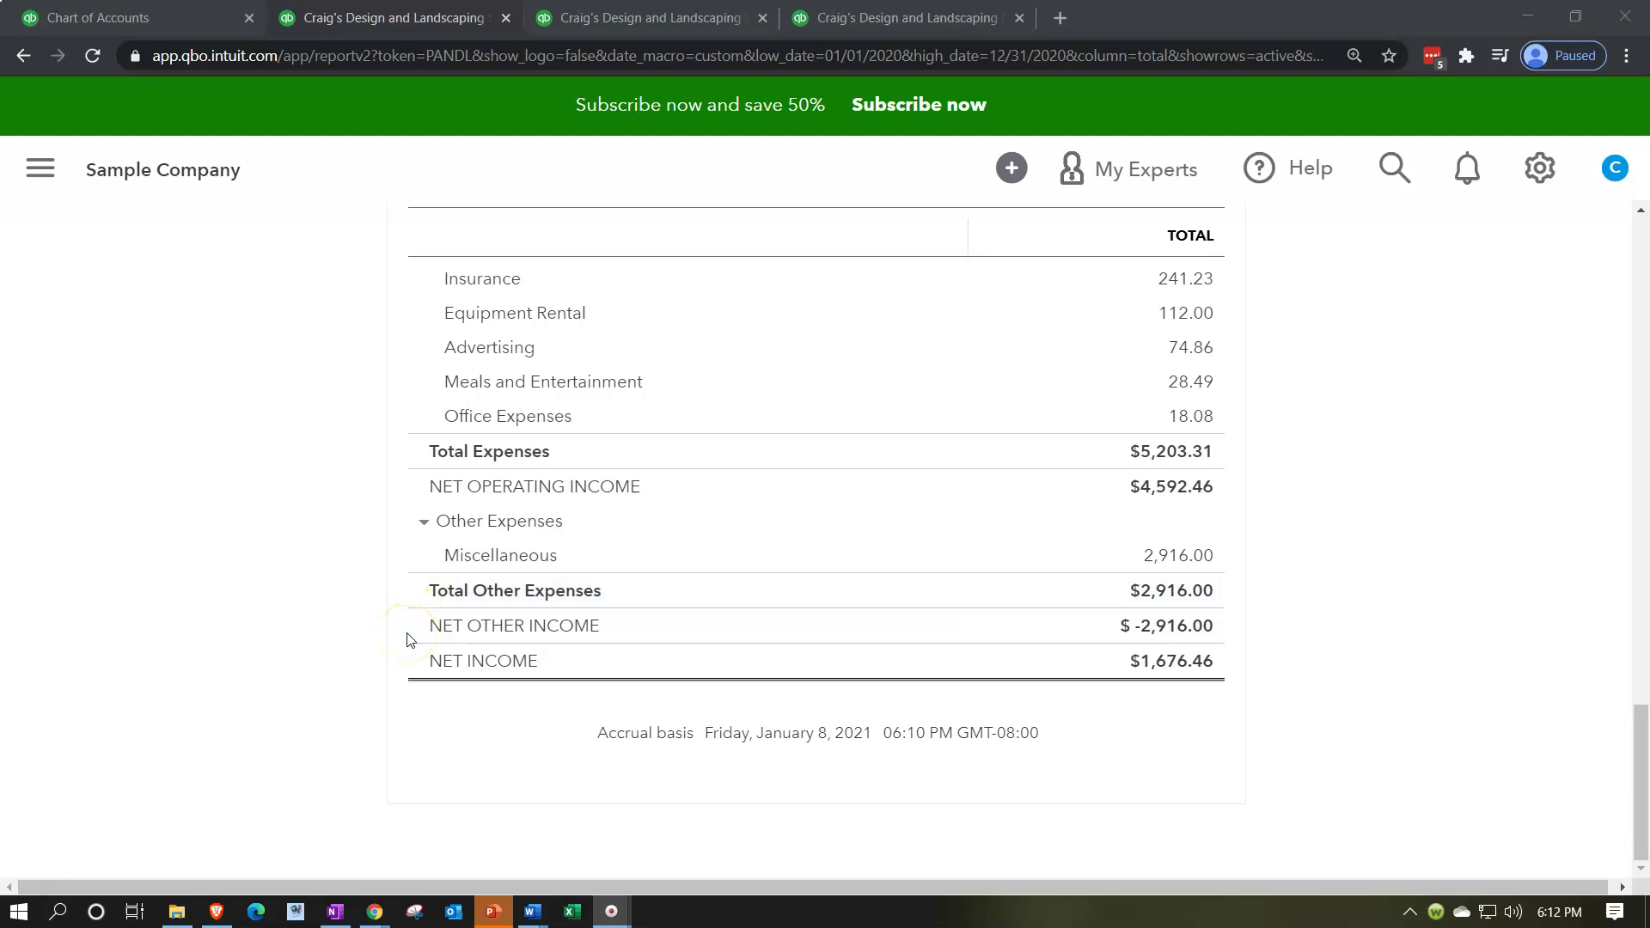
{"action": "left_click", "coordinate": [405, 628]}
{"action": "left_click", "coordinate": [1157, 695]}
Step: Switch to the Balance Sheet as of December 31, 2020 and review its liabilities and Equity section, including Retained Earnings and Net Income
{"action": "left_click", "coordinate": [637, 18]}
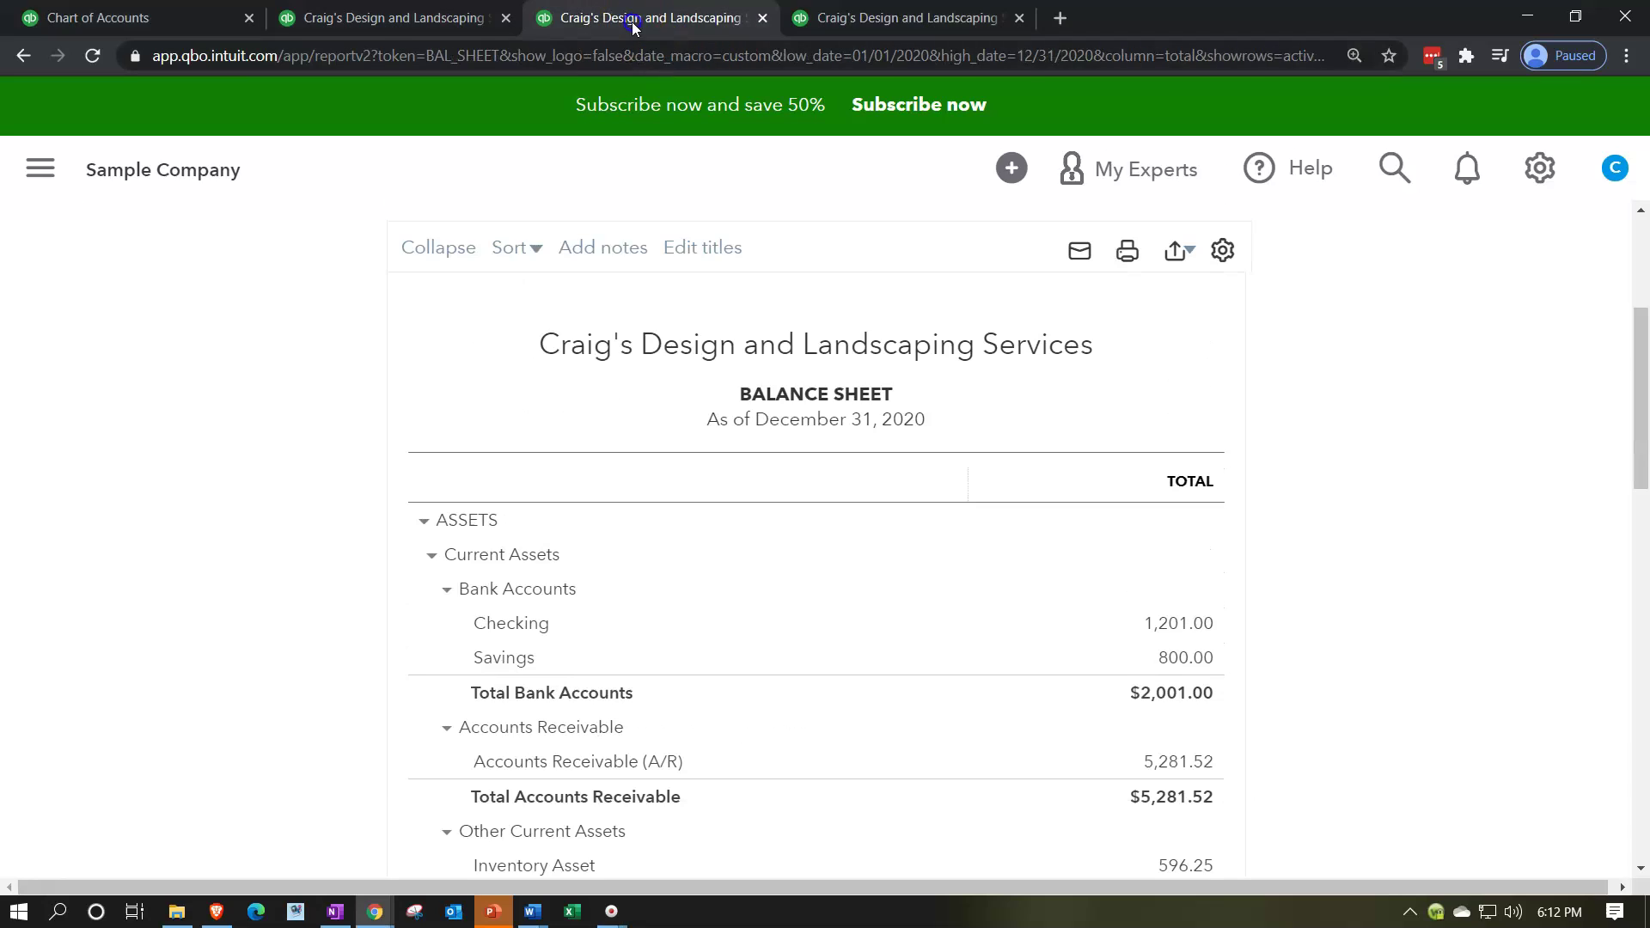
{"action": "scroll", "coordinate": [405, 620], "scroll_direction": "down", "scroll_amount": 10}
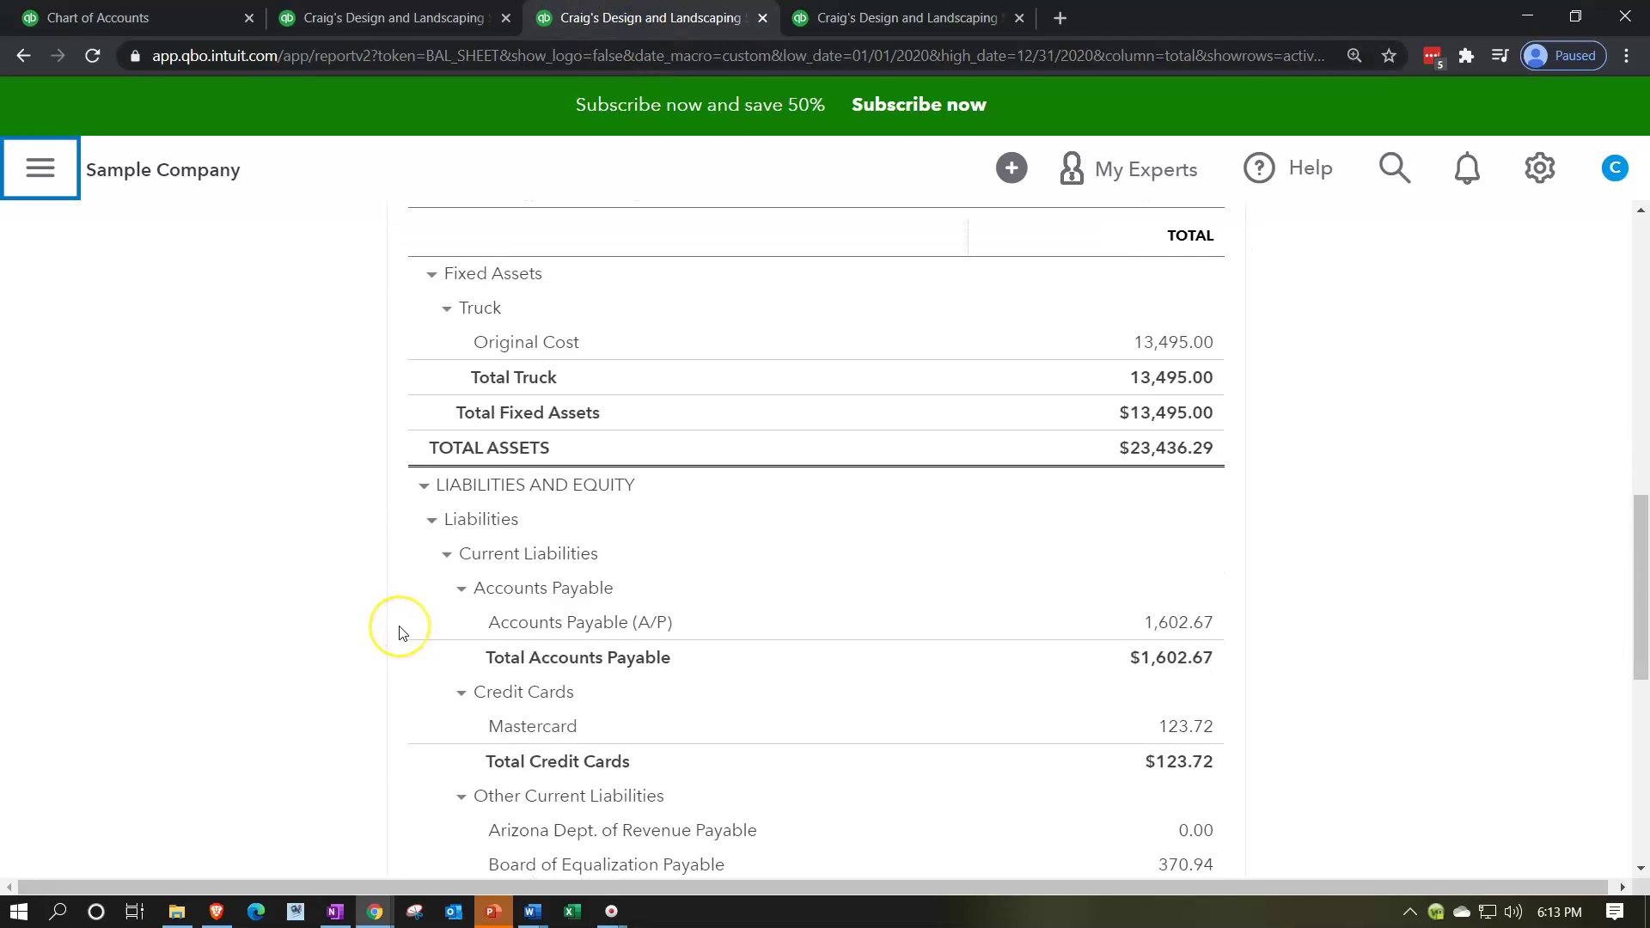
{"action": "scroll", "coordinate": [400, 633], "scroll_direction": "down", "scroll_amount": 5}
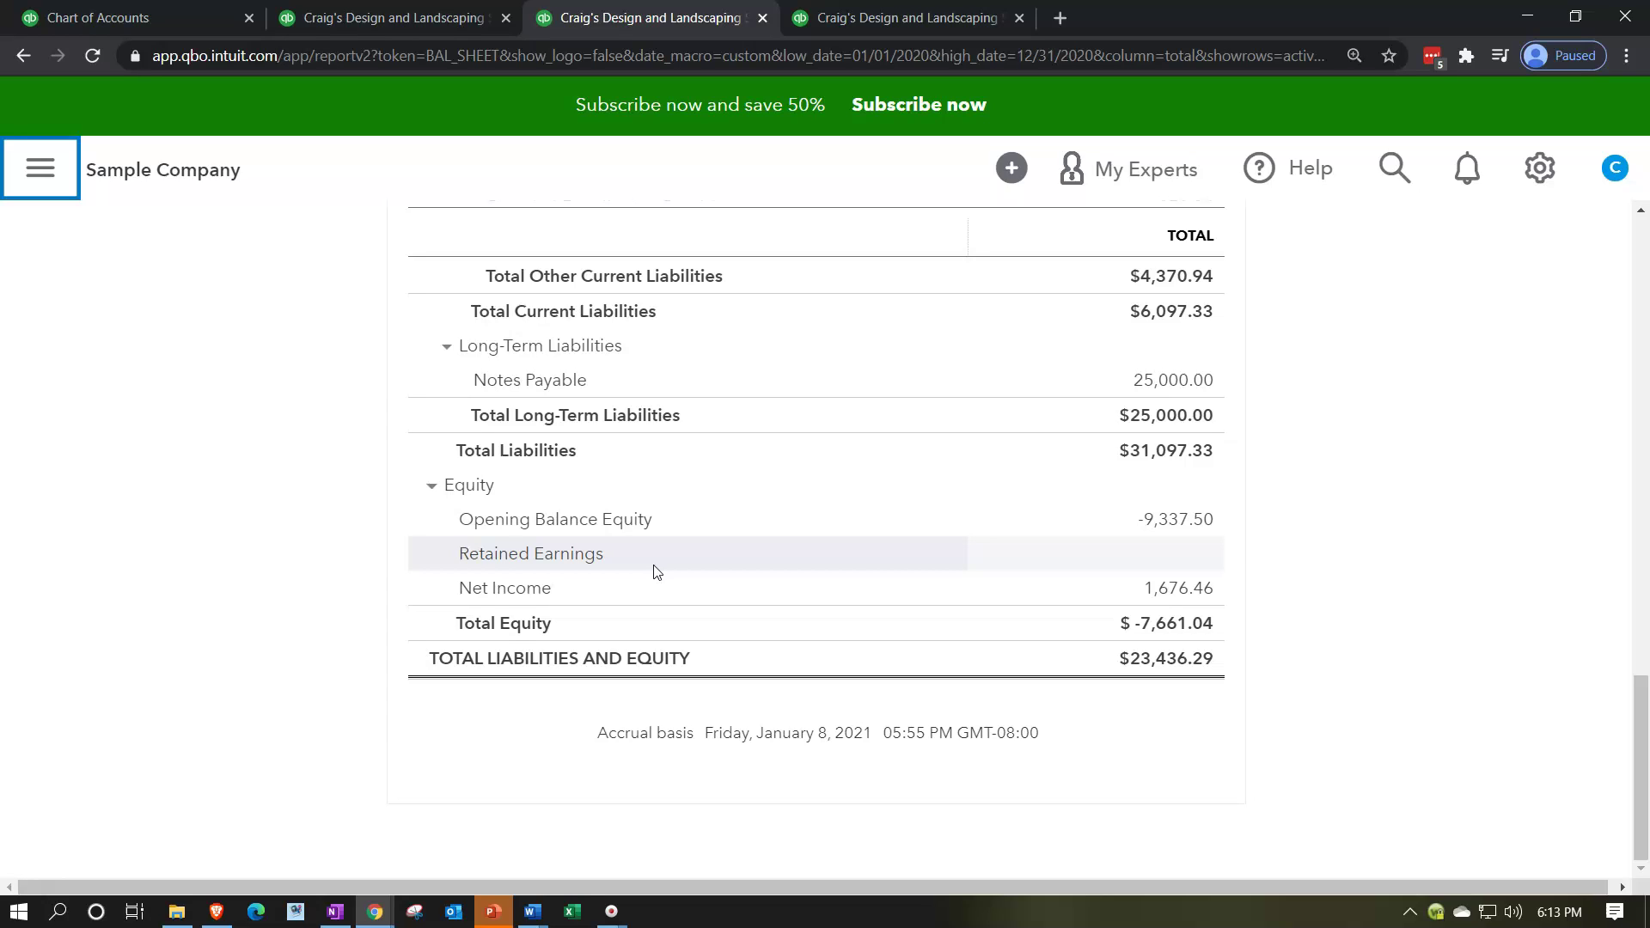
{"action": "scroll", "coordinate": [656, 571], "scroll_direction": "up", "scroll_amount": 3}
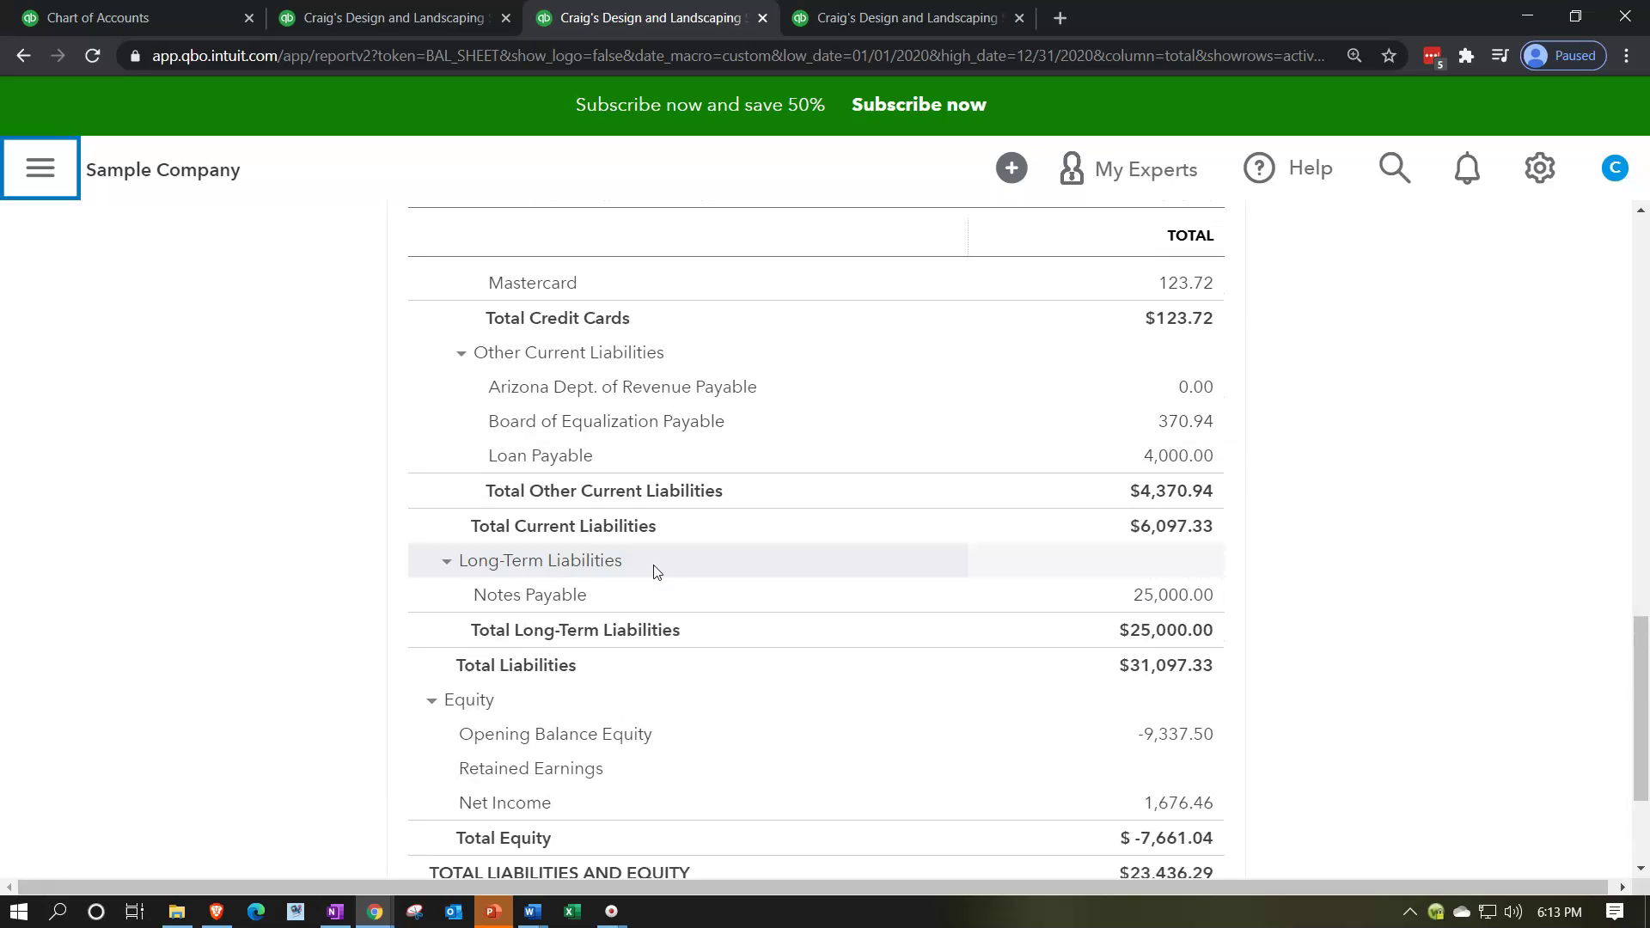
Step: Review the Balance Sheet from the top, going through its assets, liabilities and equity accounts
{"action": "scroll", "coordinate": [656, 572], "scroll_direction": "up", "scroll_amount": 15}
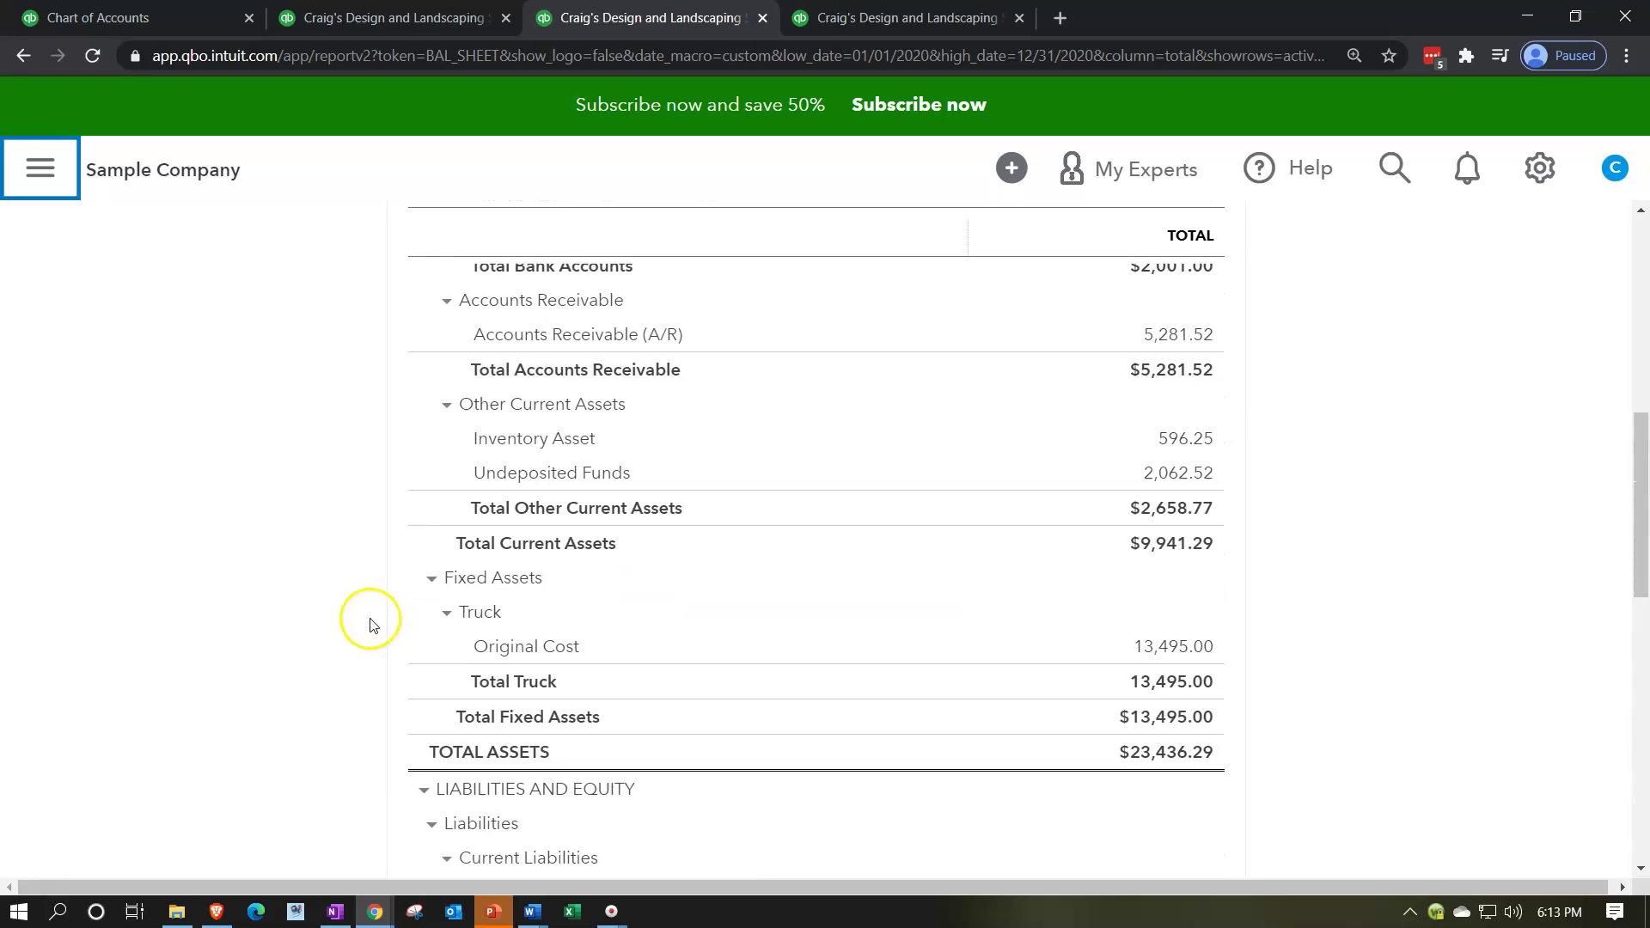
{"action": "scroll", "coordinate": [395, 688], "scroll_direction": "down", "scroll_amount": 1}
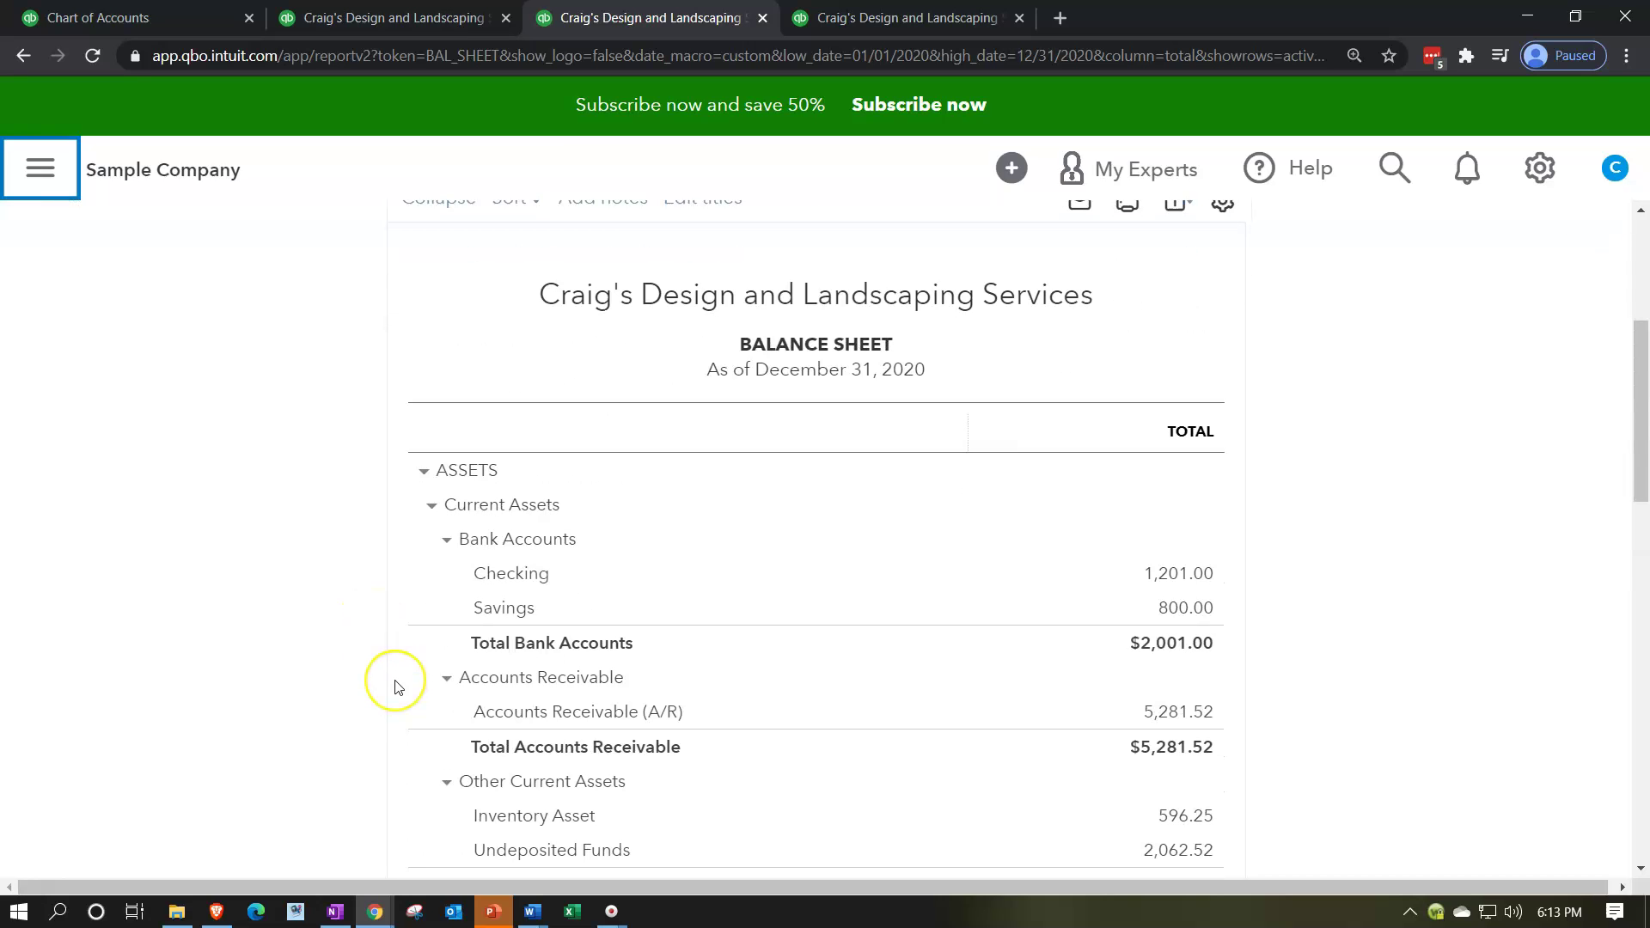
{"action": "left_click", "coordinate": [903, 402]}
{"action": "scroll", "coordinate": [335, 662], "scroll_direction": "down", "scroll_amount": 7}
{"action": "scroll", "coordinate": [337, 659], "scroll_direction": "down", "scroll_amount": 1}
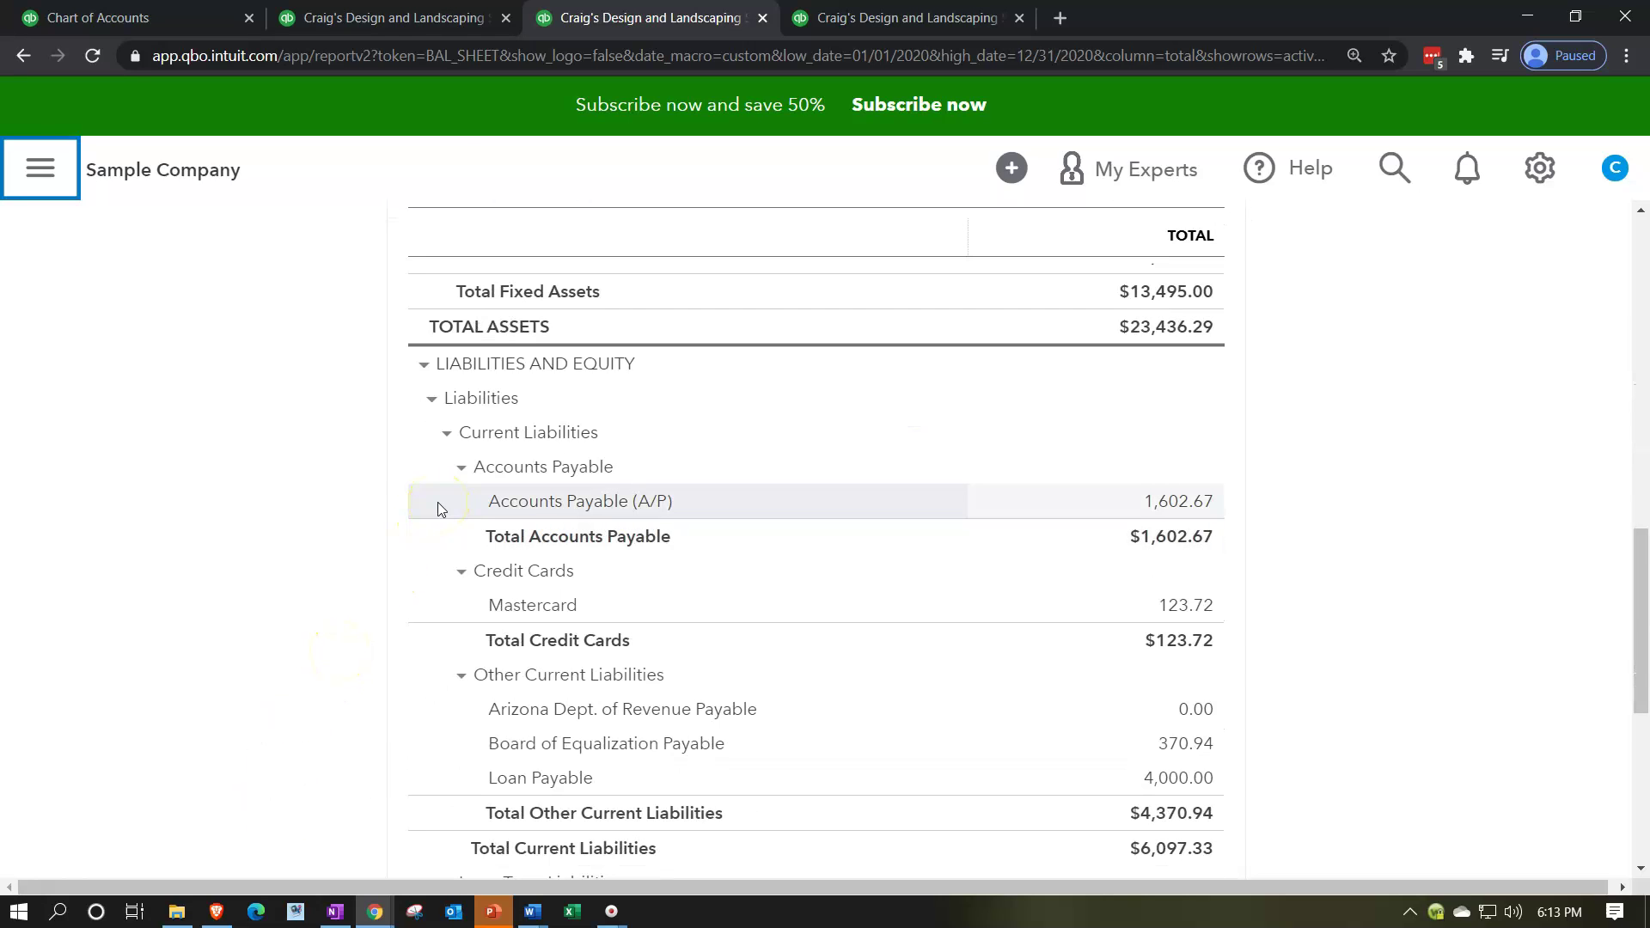
{"action": "scroll", "coordinate": [437, 507], "scroll_direction": "down", "scroll_amount": 5}
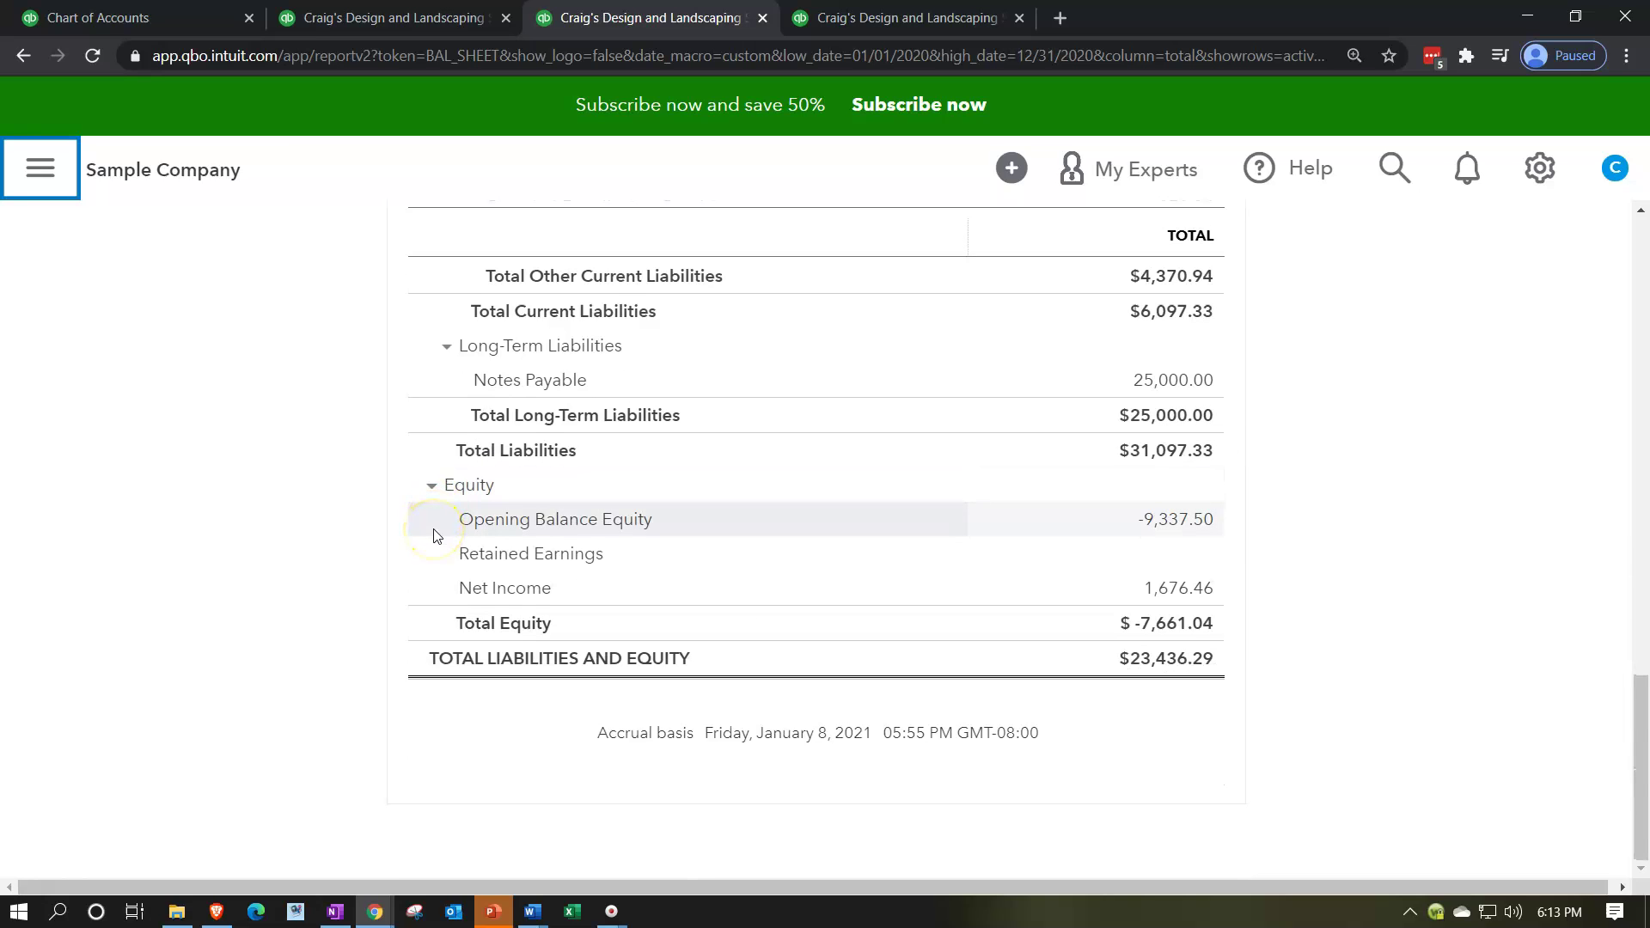